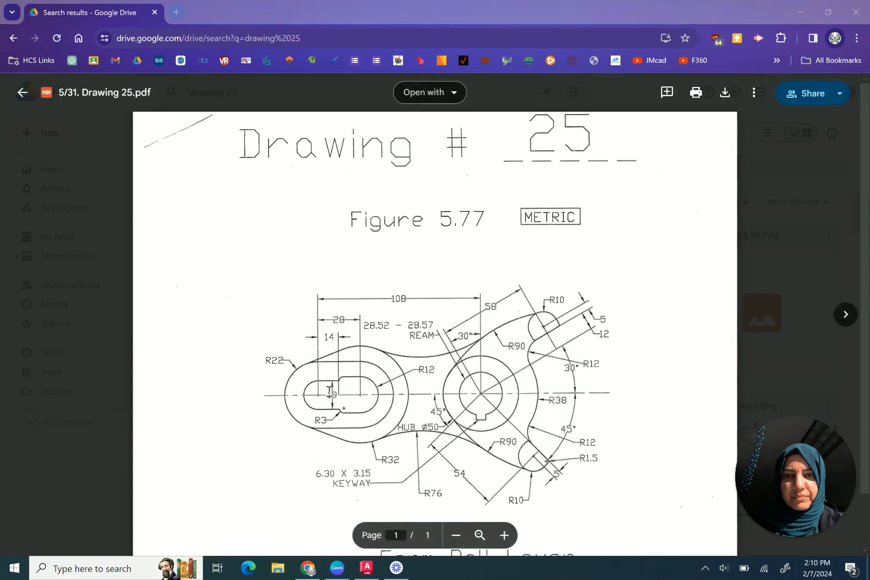
Review the Form Roll Lever drawing, then switch to AutoCAD and open the title block template's model space.
scroll(317, 344, down, 1)
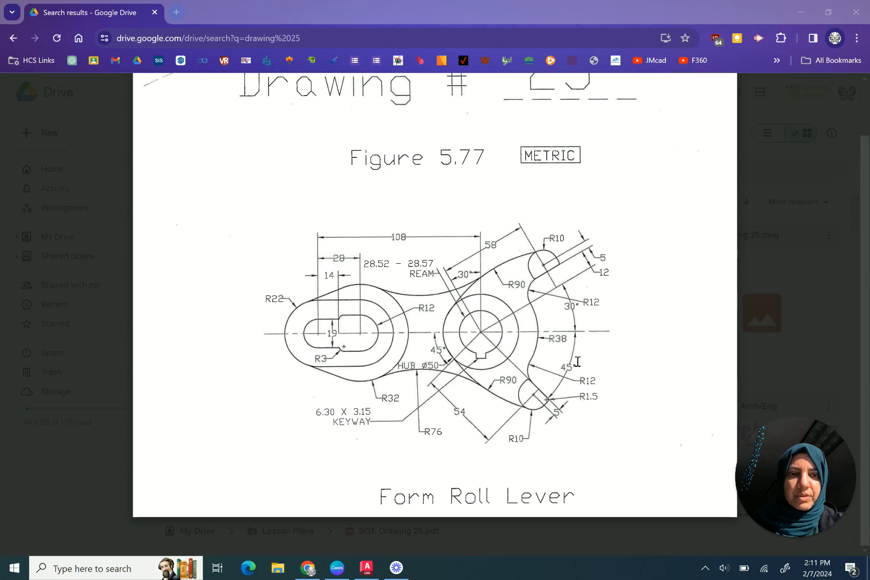
click(365, 568)
scroll(377, 396, up, 4)
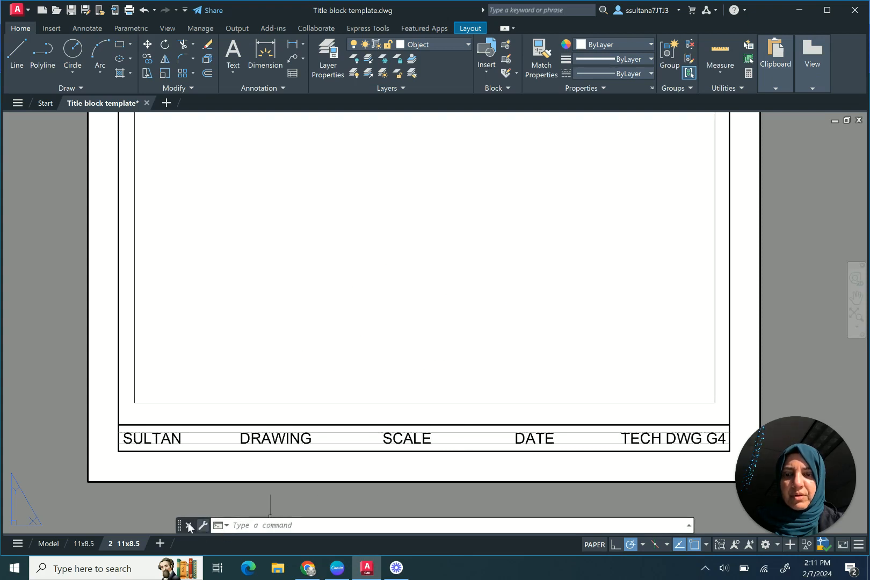
mouse_move(48, 545)
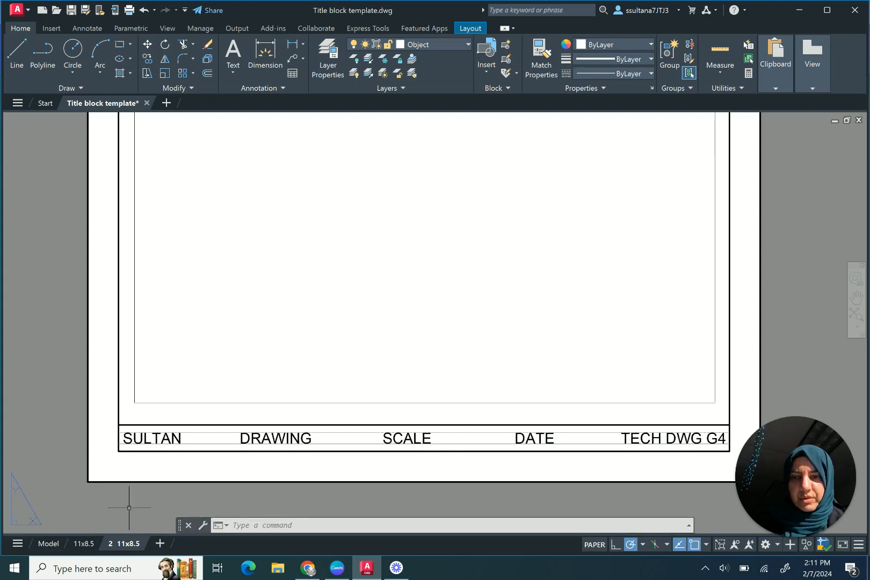
click(49, 544)
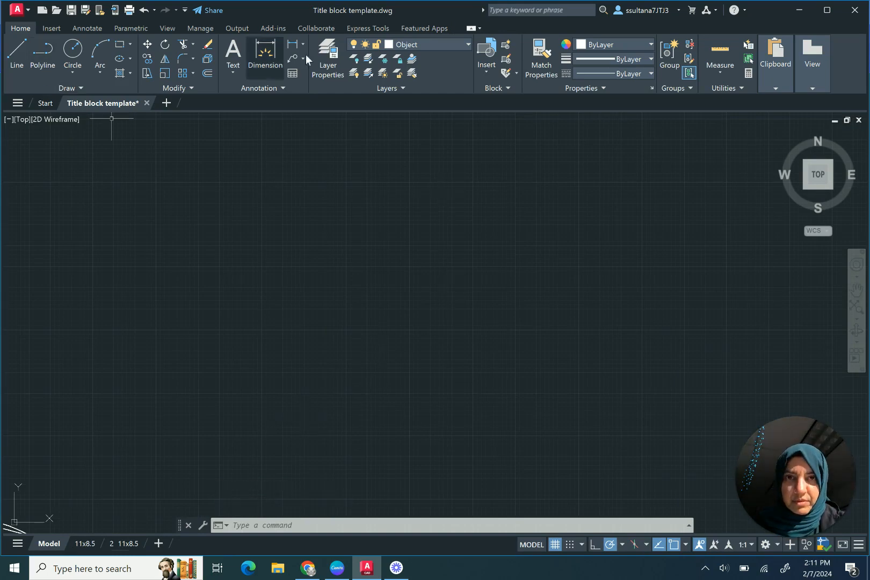
On the Center layer, draw a 108 mm horizontal centerline rightward from point 200,200 with Ortho on.
click(433, 44)
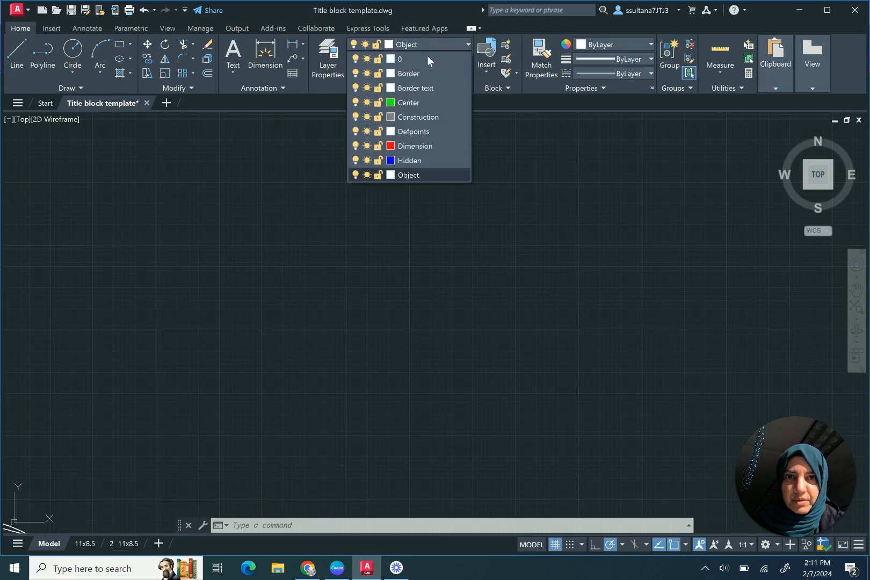
click(417, 102)
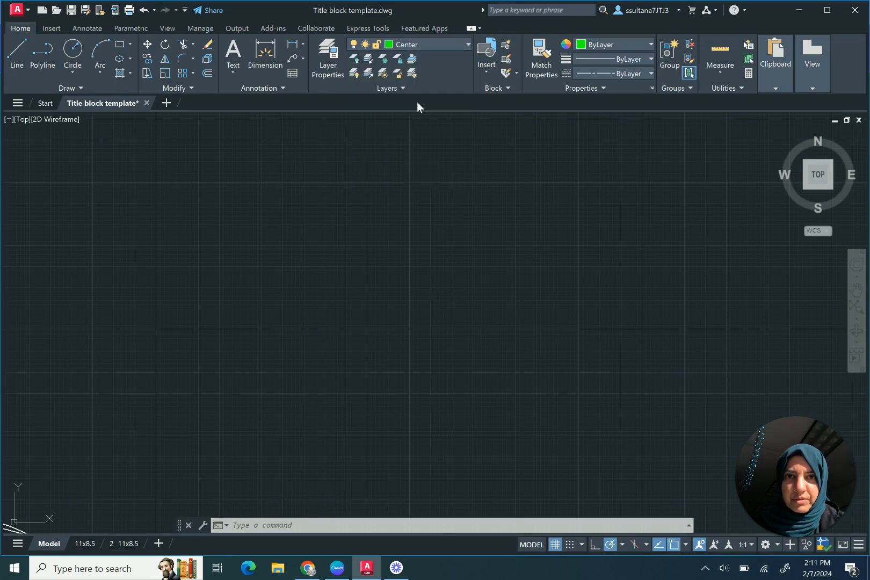
click(15, 54)
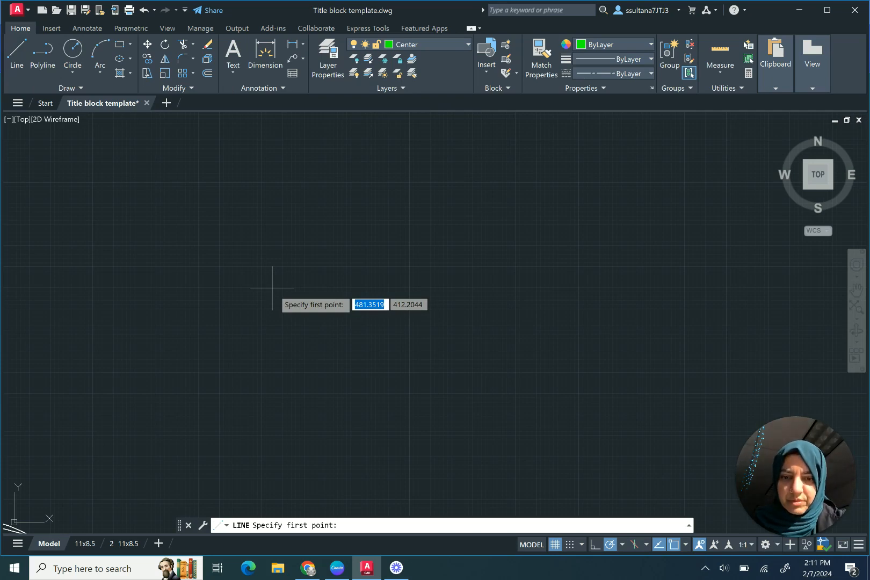
text(200)
key(Tab)
text(200)
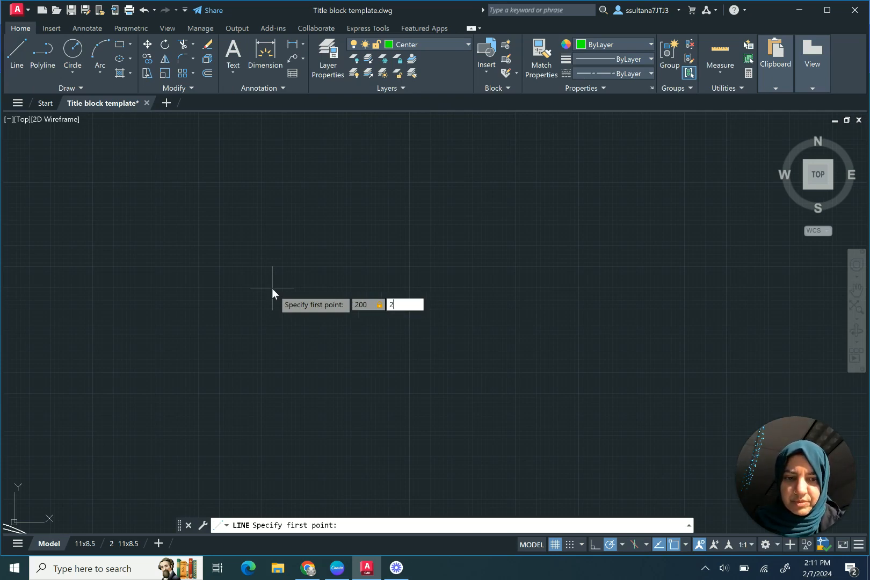
key(Return)
scroll(497, 371, down, 3)
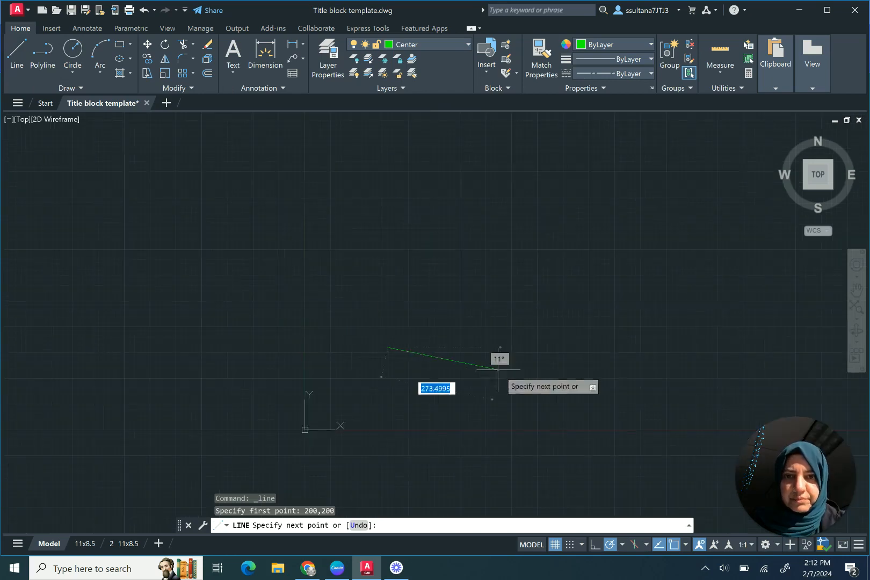
click(595, 543)
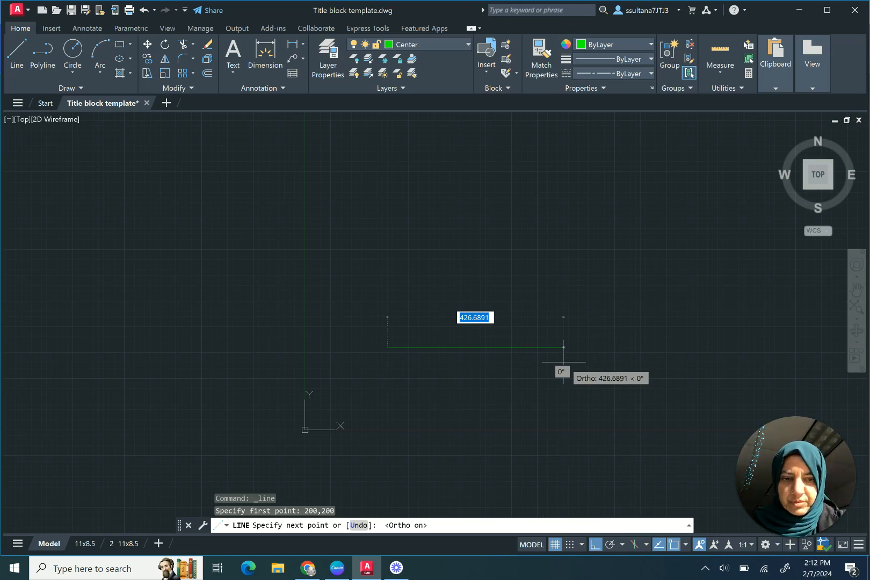
text(108)
key(Return)
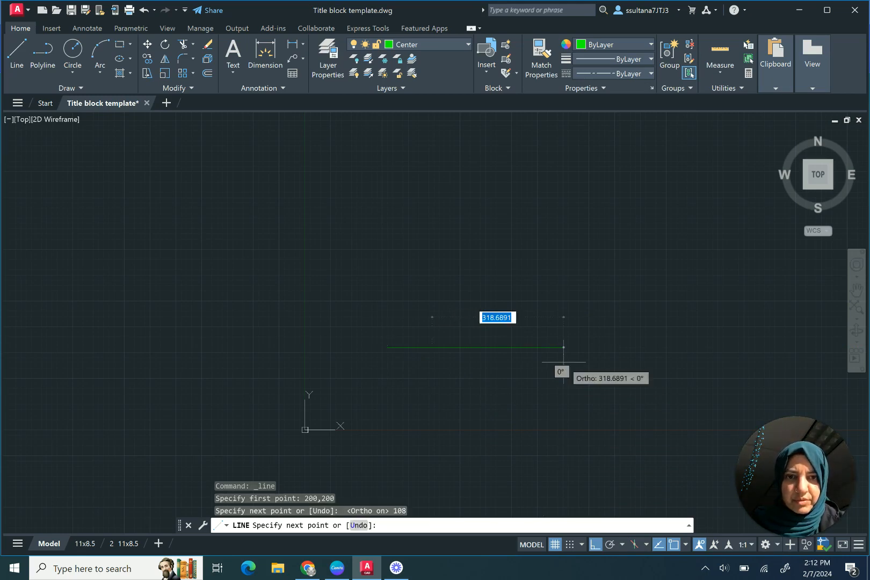
key(Return)
On the Object layer, draw a 19 mm diameter circle centered on the centerline's left endpoint.
scroll(408, 343, up, 10)
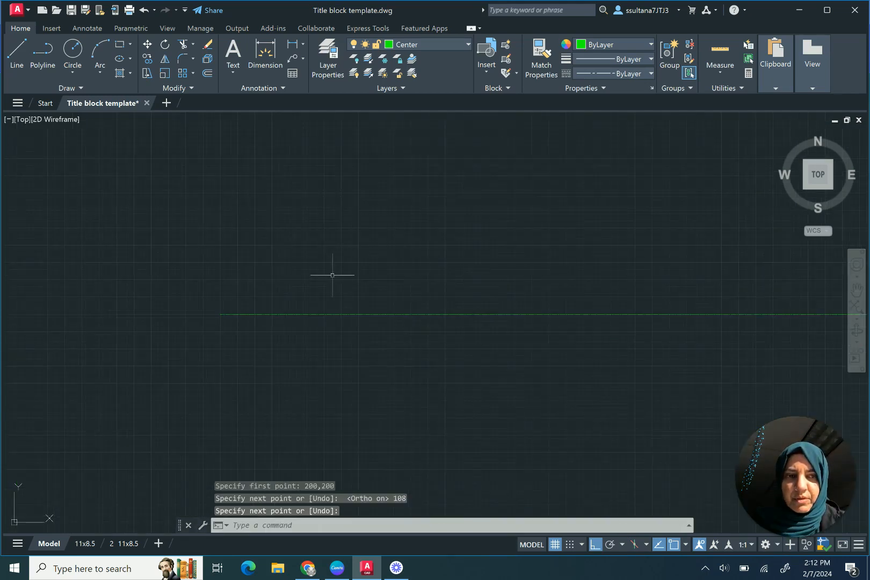
click(446, 45)
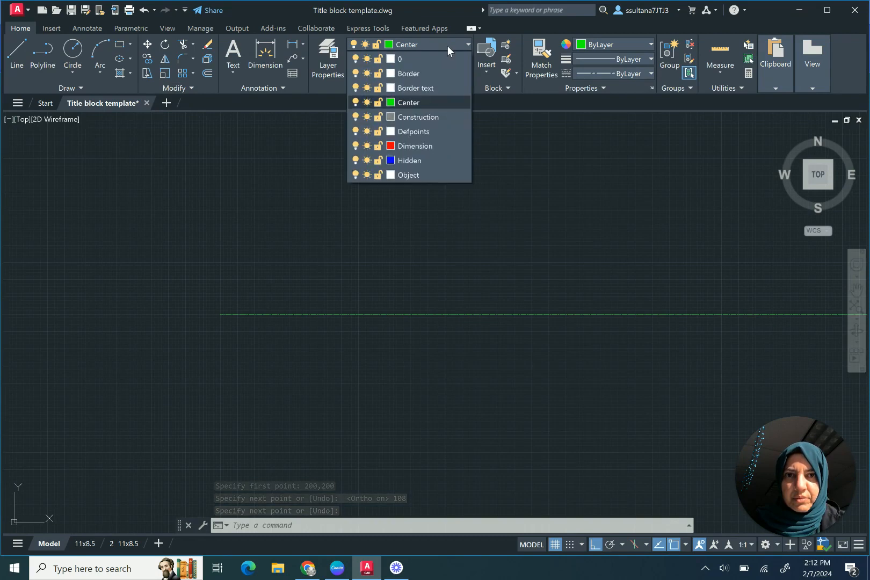
click(428, 173)
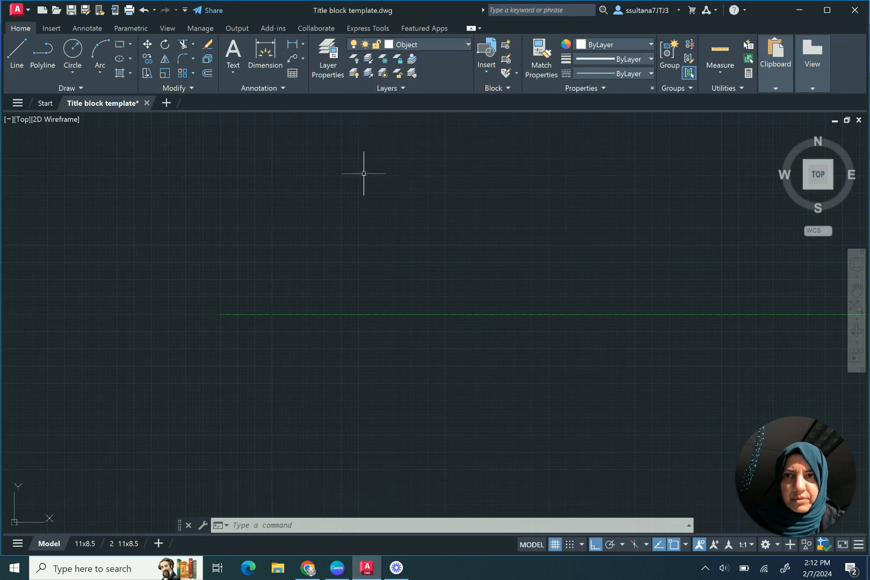
click(72, 71)
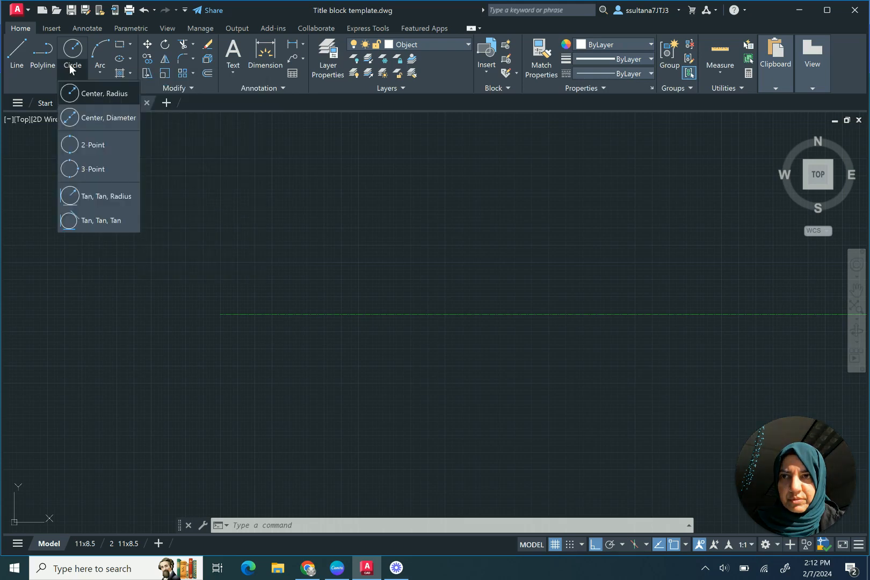
click(72, 118)
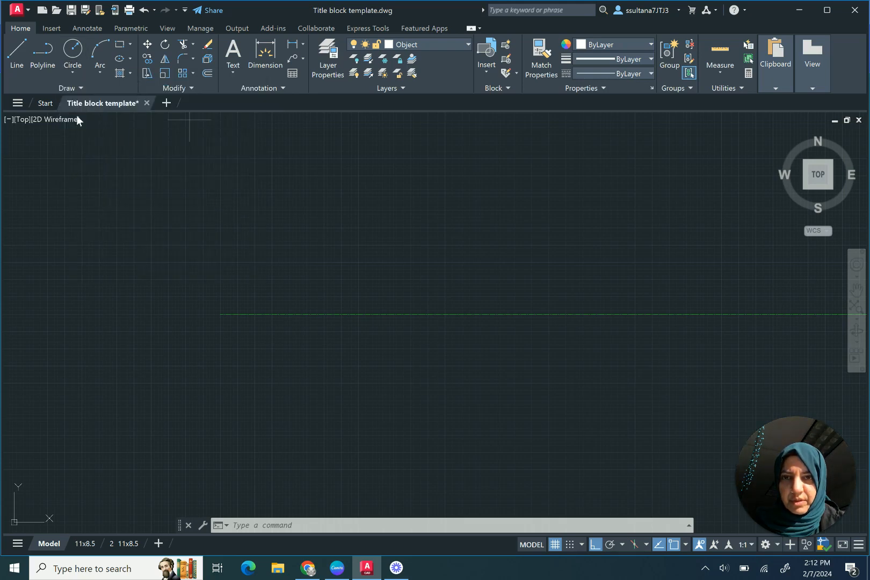
click(220, 314)
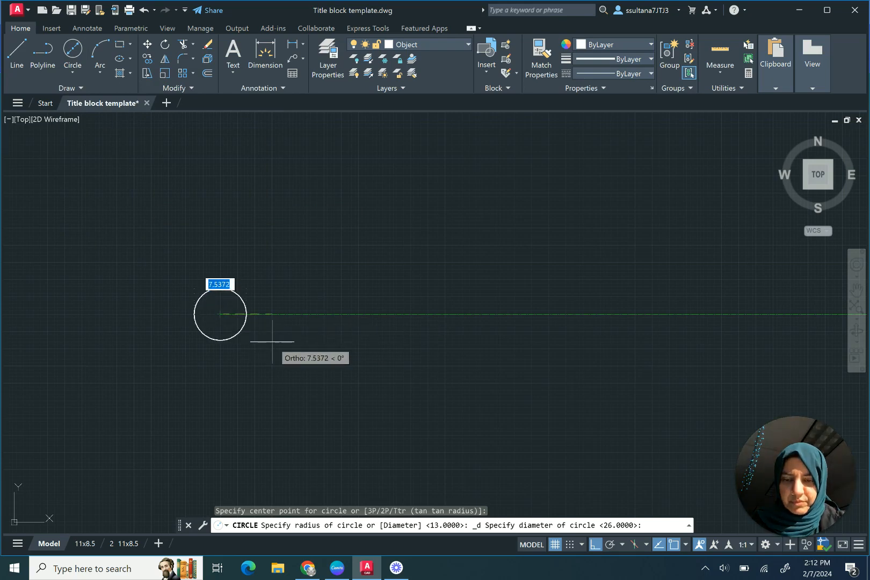
text(19)
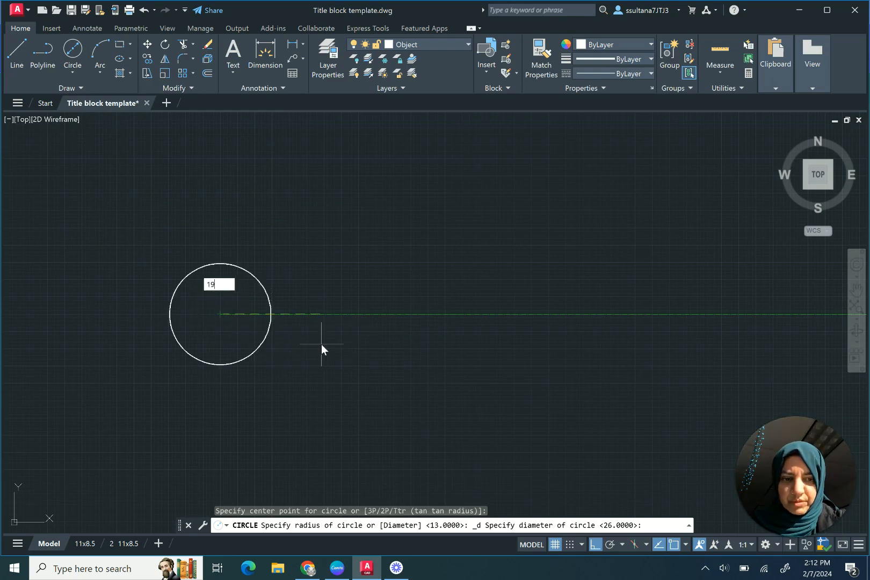
key(Return)
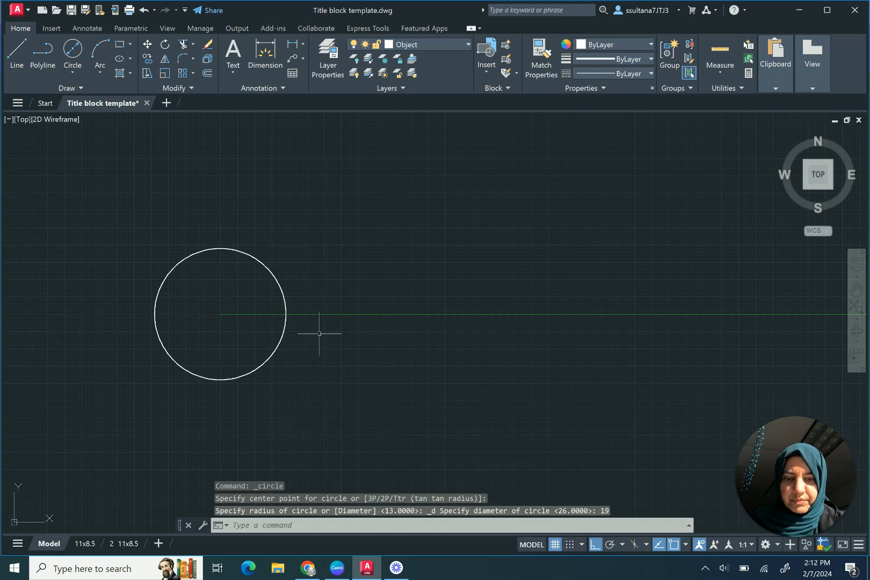
Draw a 14 mm horizontal line rightward from the top quadrant of the 19 mm circle.
click(17, 51)
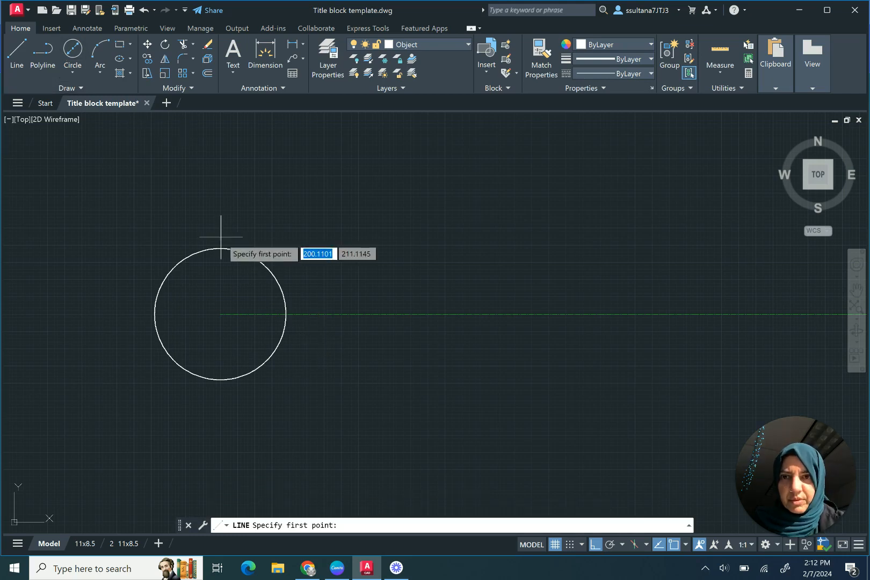
click(220, 248)
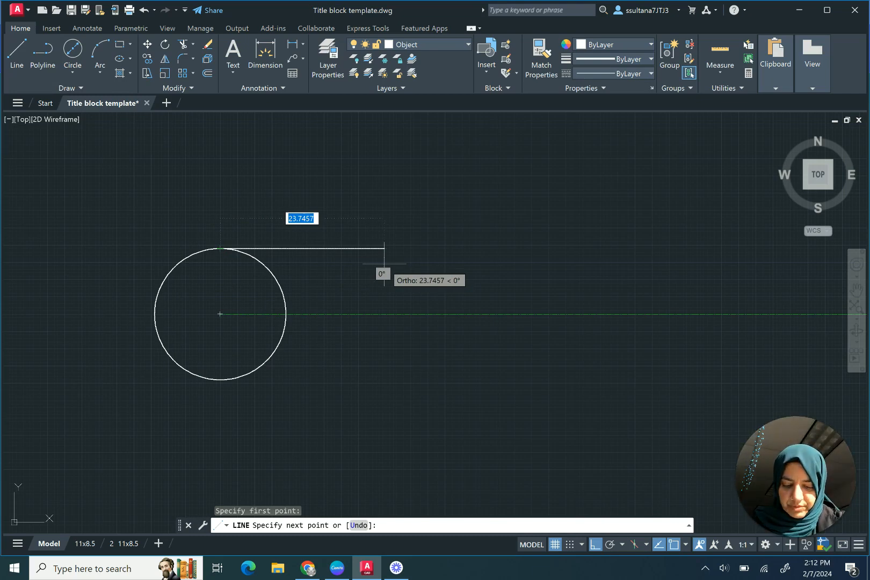
text(14)
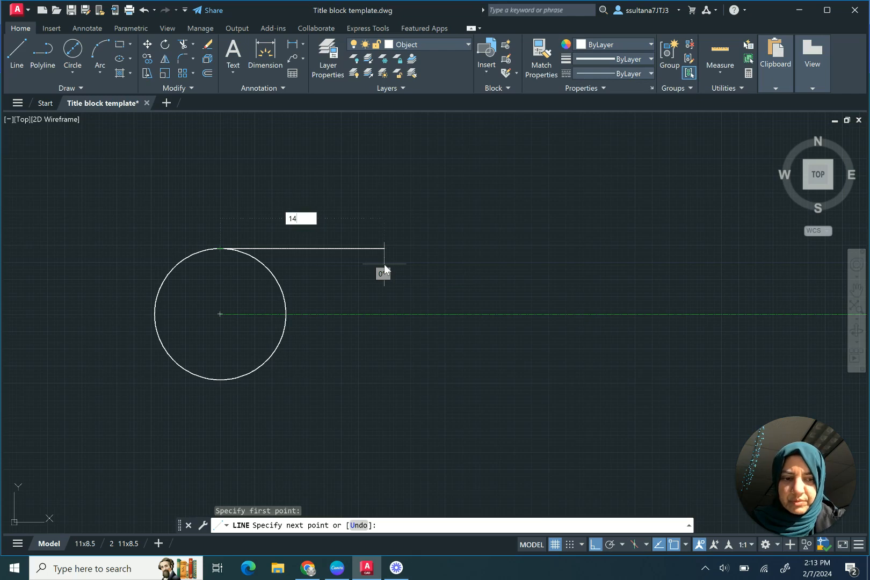
key(Return)
key(Return)
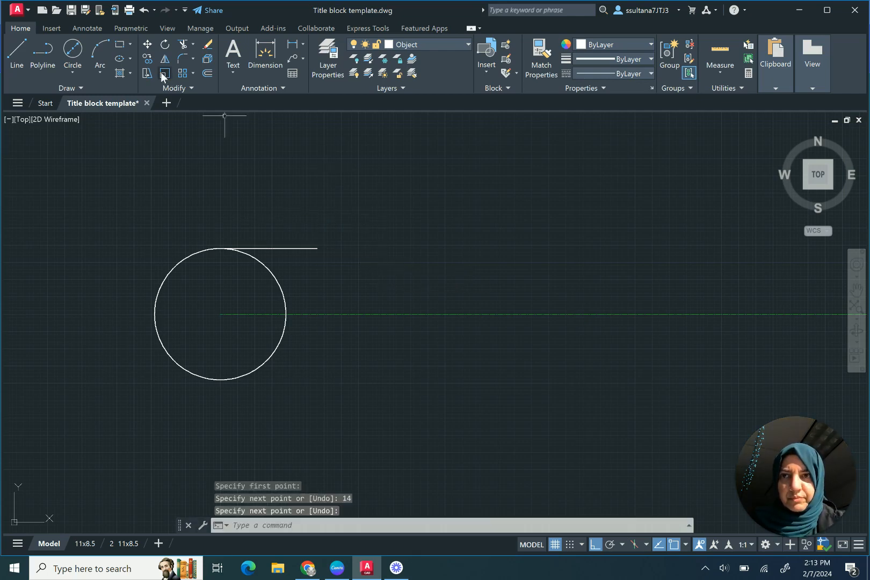
Draw a 14 mm horizontal line rightward from the bottom quadrant of the 19 mm circle.
click(17, 54)
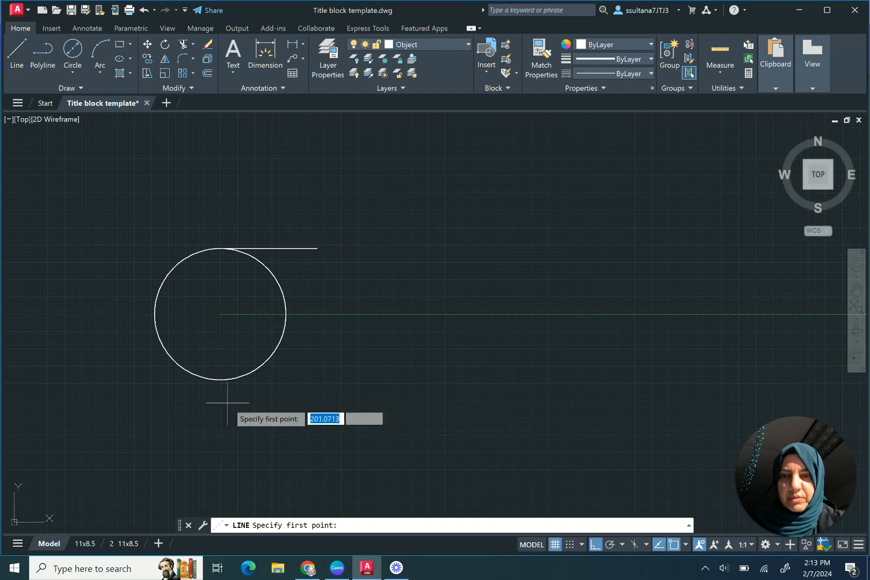
click(220, 379)
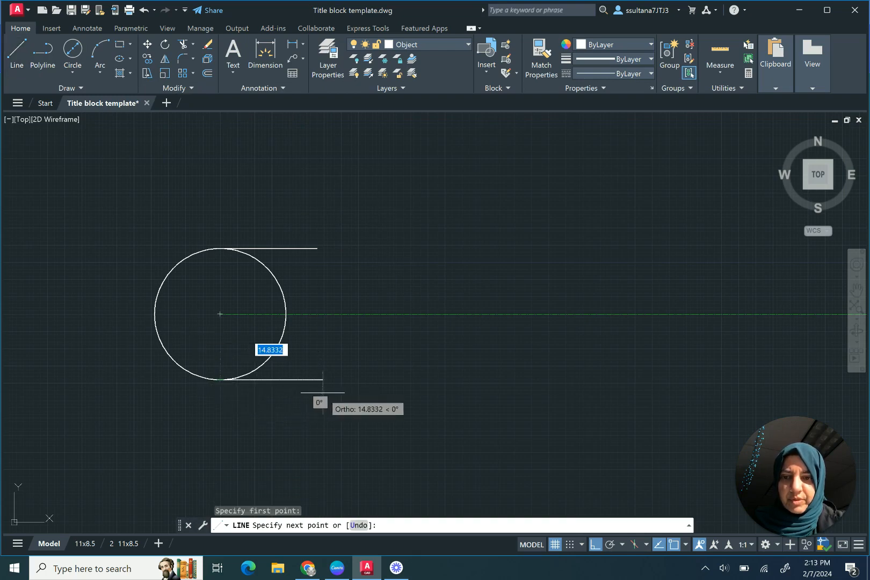
text(14)
key(Return)
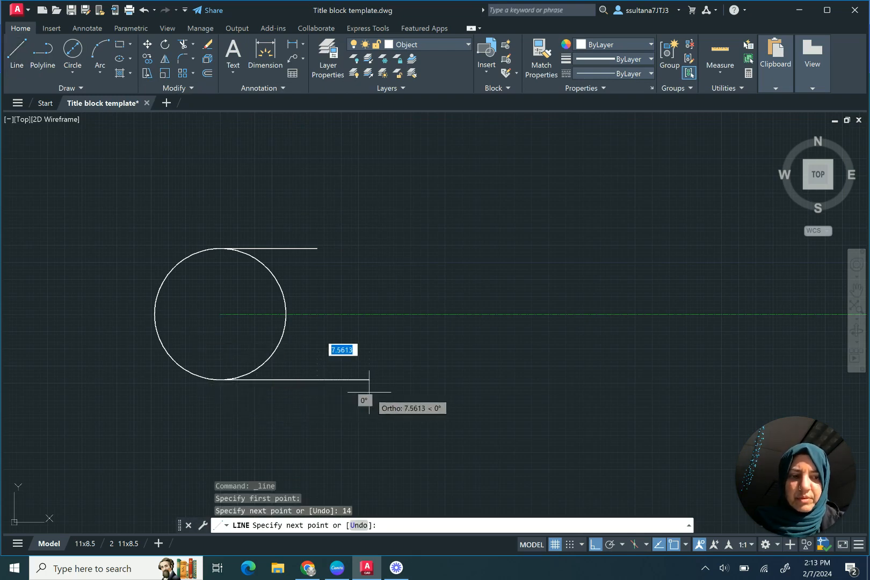
key(Return)
Trim away the right half of the 19 mm circle between the two horizontal lines to form the slot's rounded end.
drag(305, 241, 292, 256)
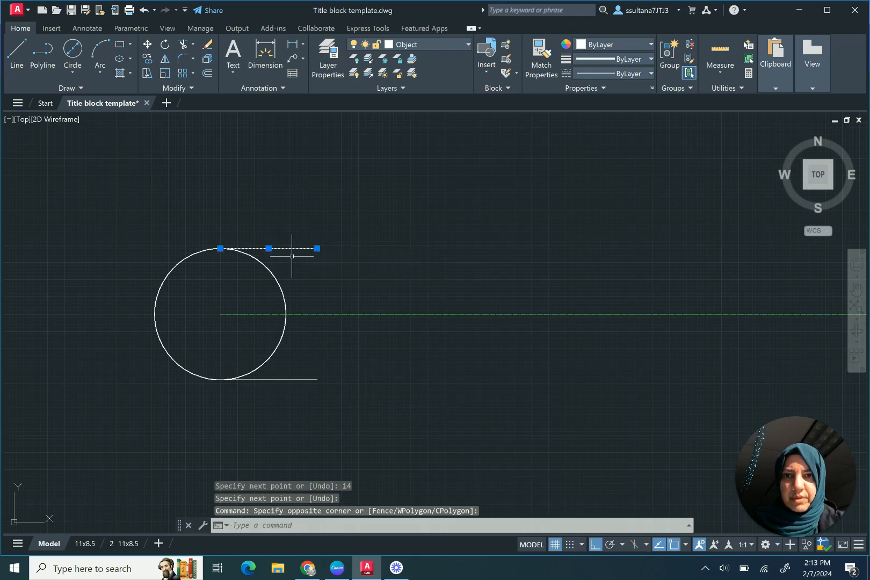
click(333, 349)
click(241, 392)
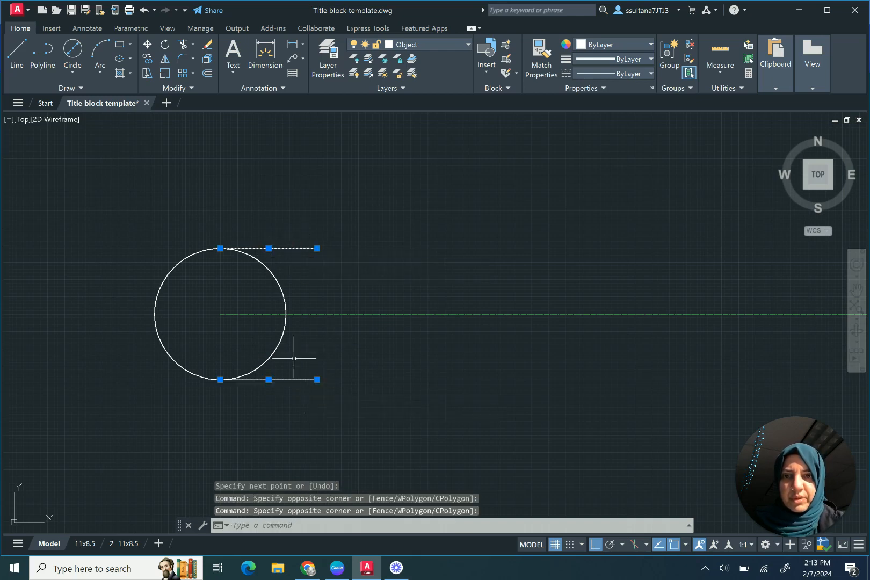
click(187, 48)
drag(301, 259, 268, 278)
right_click(282, 290)
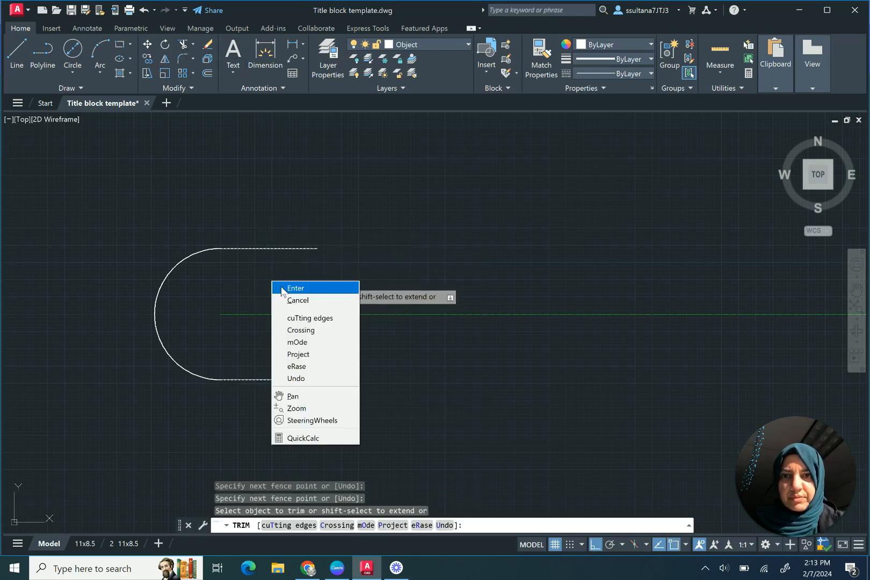
click(294, 288)
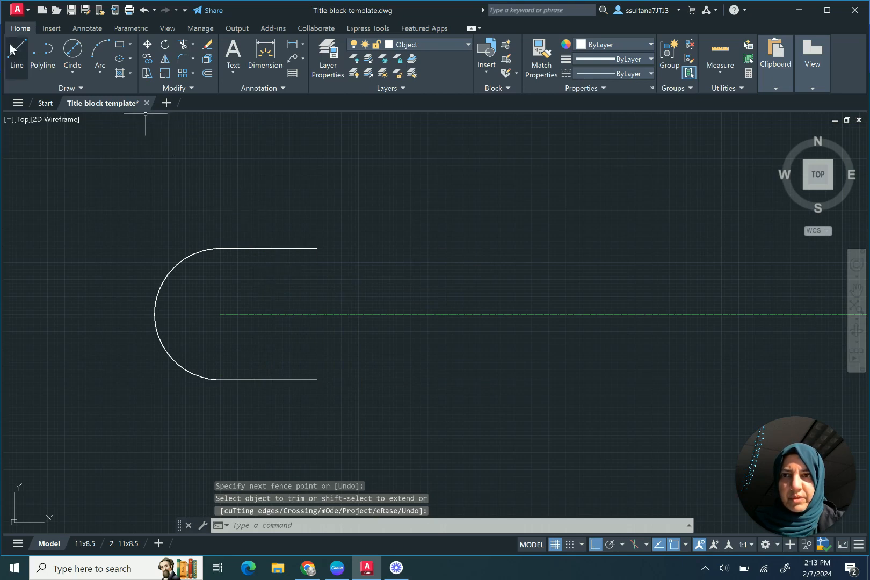
Draw a circle of radius 22 mm centered on the centerline's left endpoint, concentric with the slot arc.
click(72, 72)
click(70, 92)
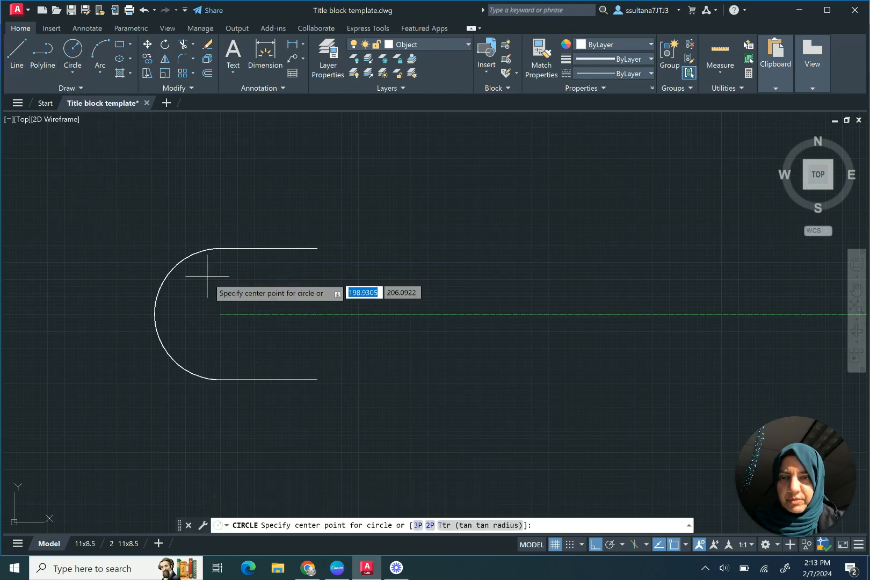
click(220, 314)
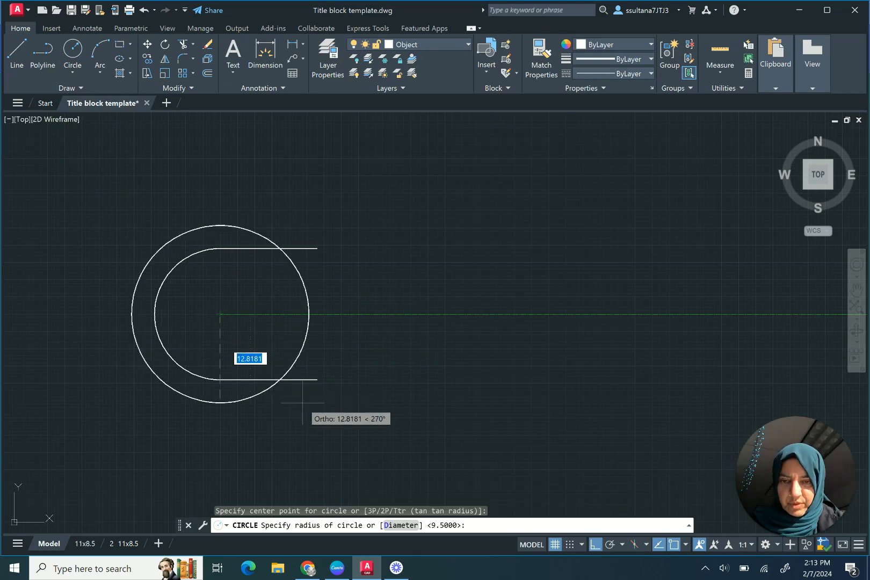
text(22)
key(Return)
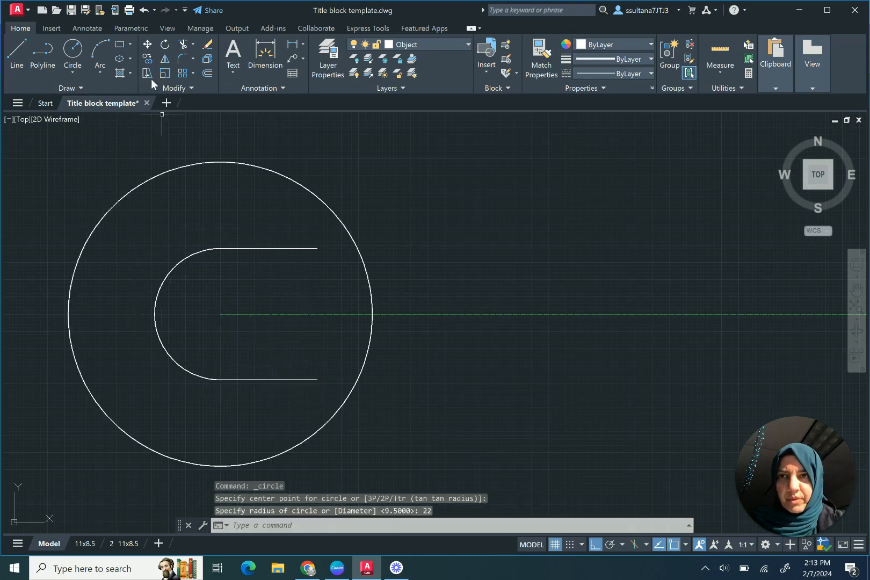
Draw a 28 mm horizontal line rightward from the top quadrant of the 22 mm radius circle.
click(16, 51)
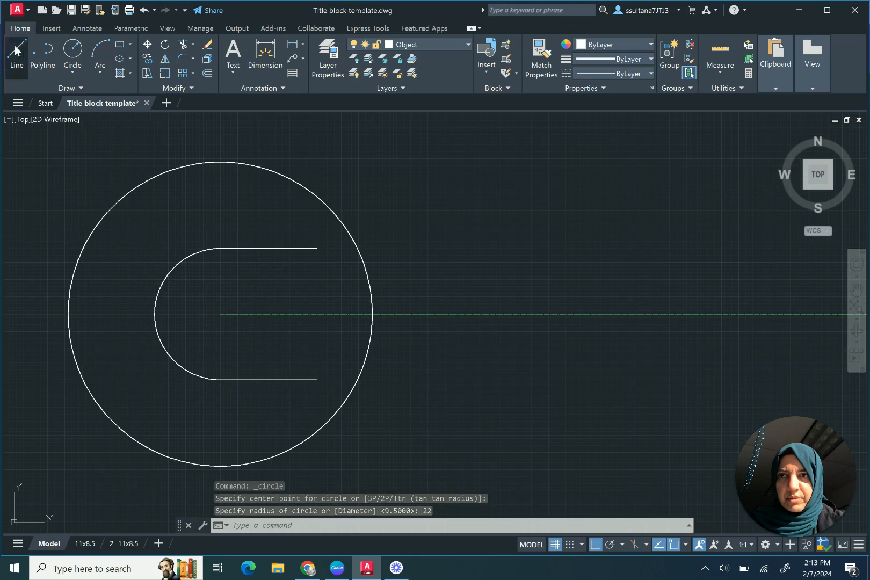
click(220, 161)
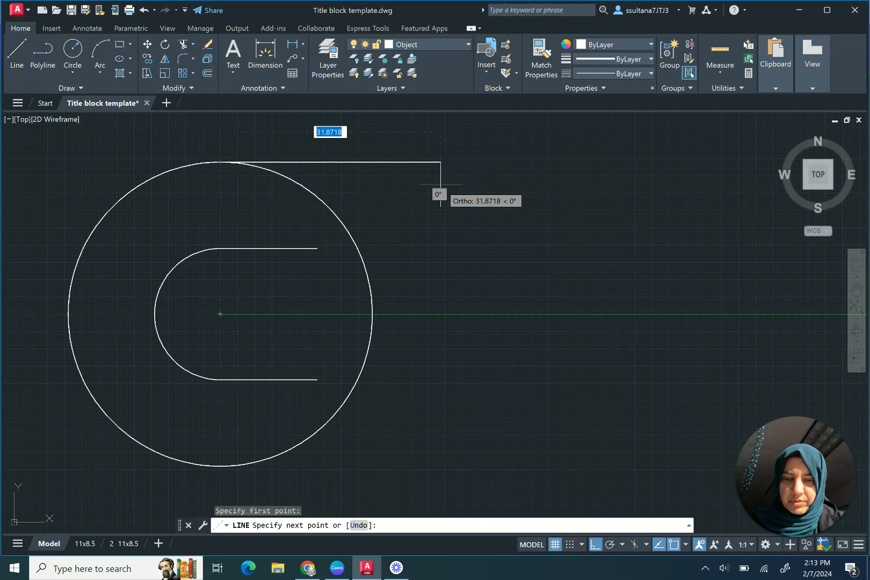
text(28)
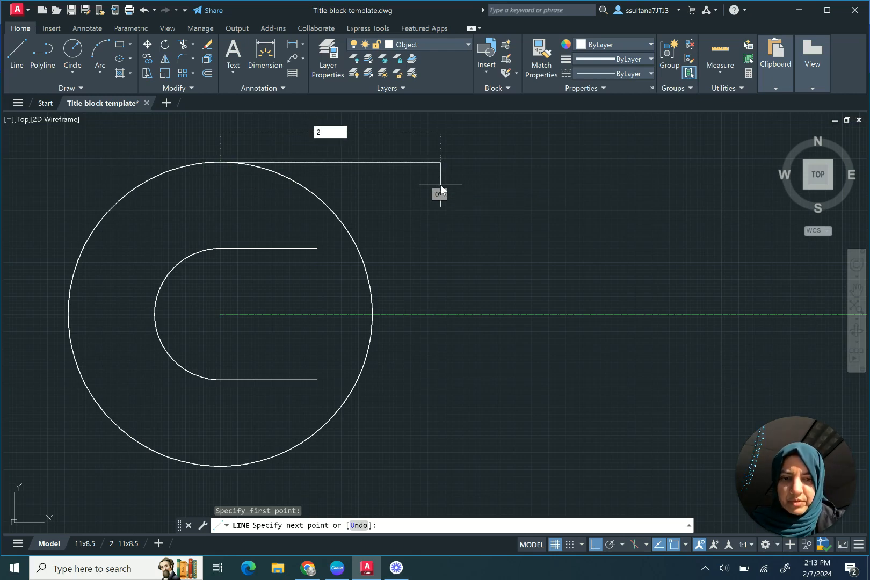
key(Return)
key(Return)
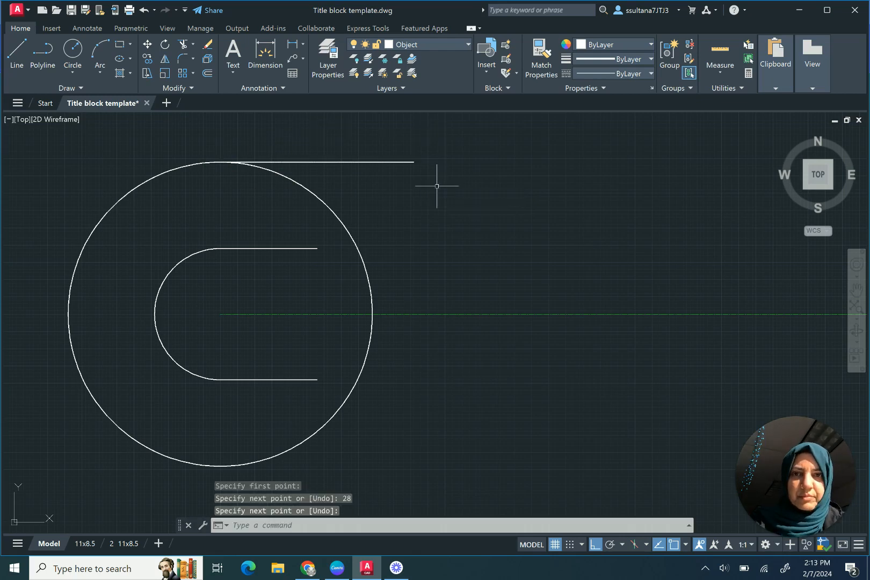
Draw a 28 mm horizontal line rightward from the bottom quadrant of the 22 mm radius circle.
click(16, 51)
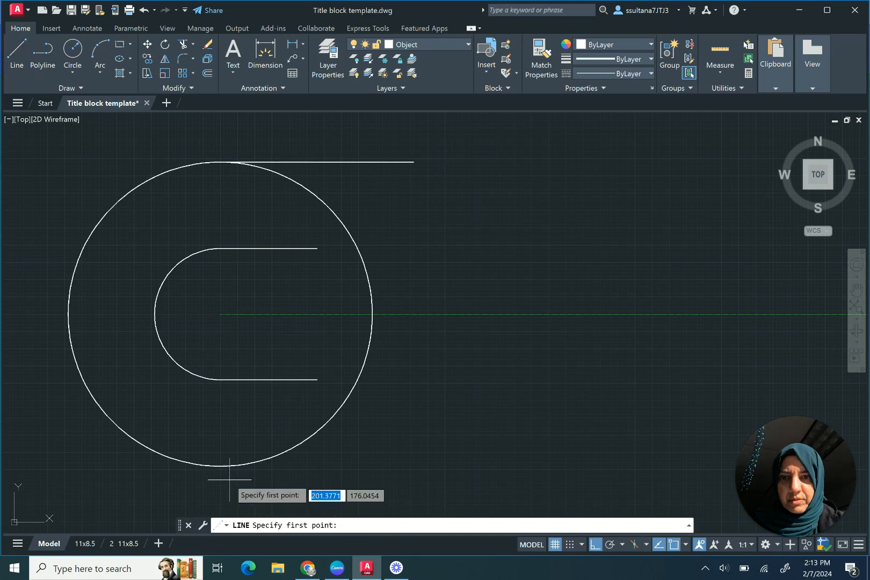
click(221, 466)
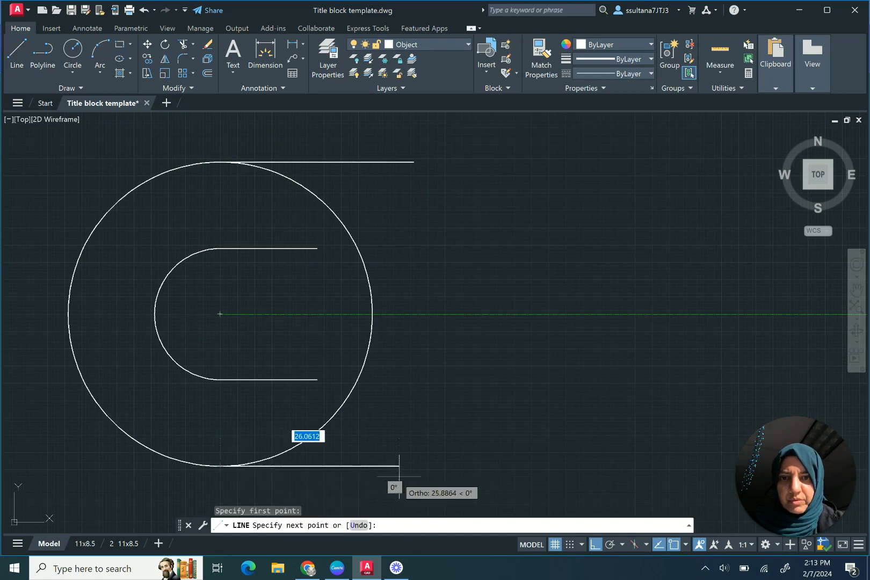
text(28)
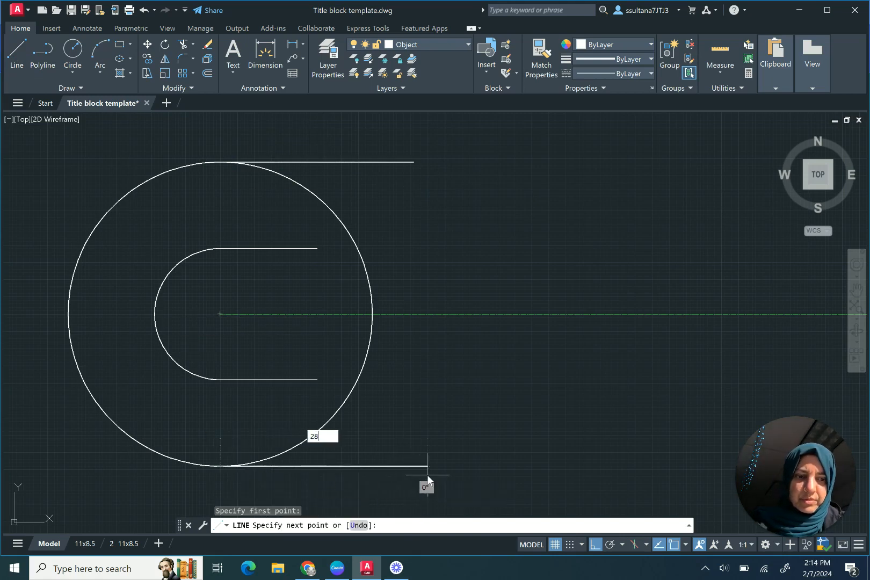
key(Return)
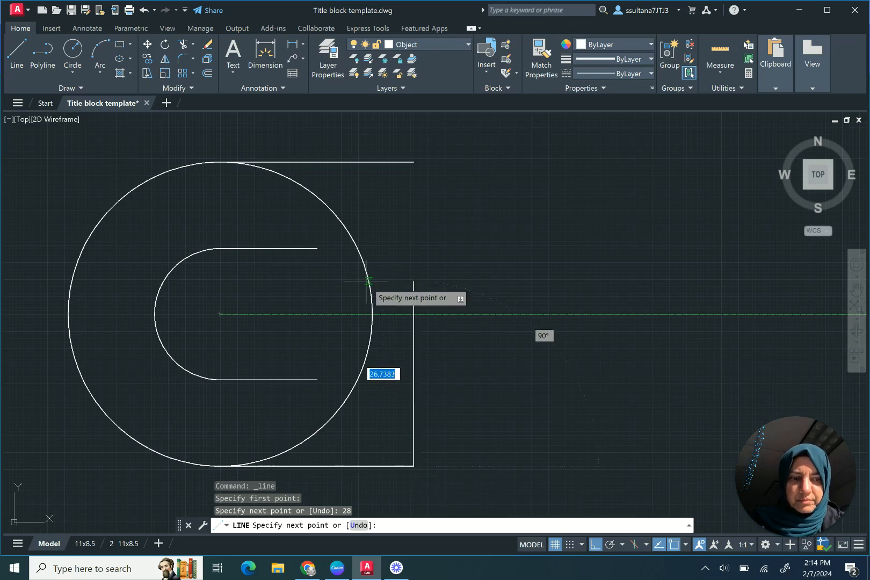
key(Return)
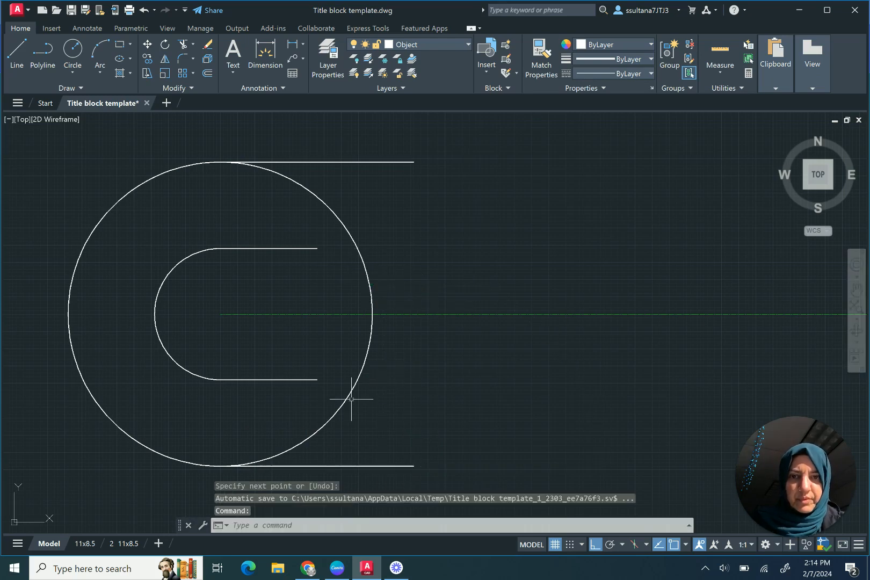
Trim away the right half of the 22 mm radius circle, using the two 28 mm lines as cutting edges.
click(379, 465)
click(382, 159)
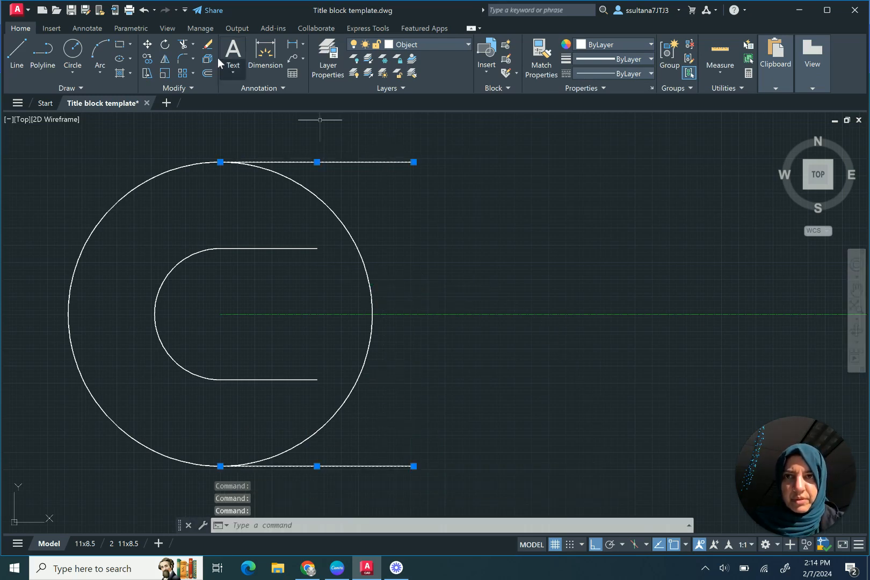
click(183, 44)
click(356, 243)
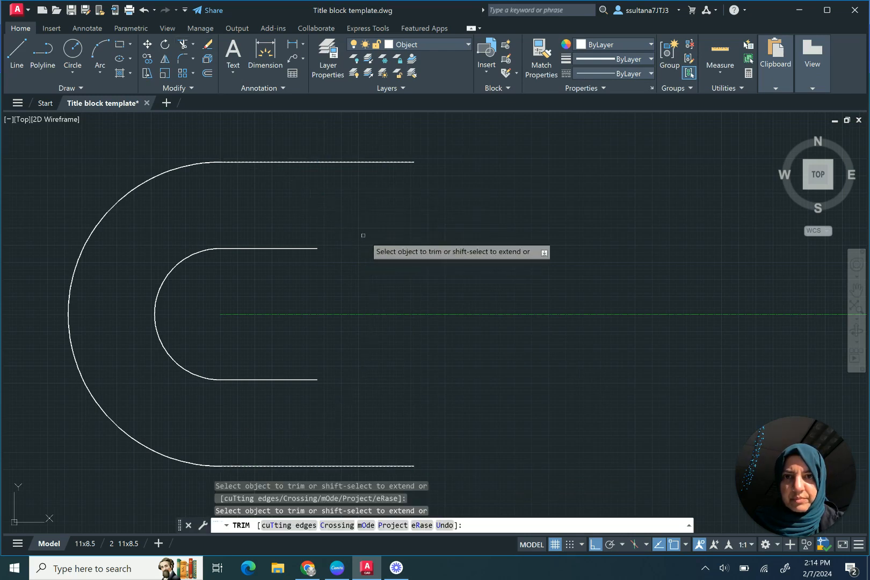
right_click(362, 235)
click(377, 242)
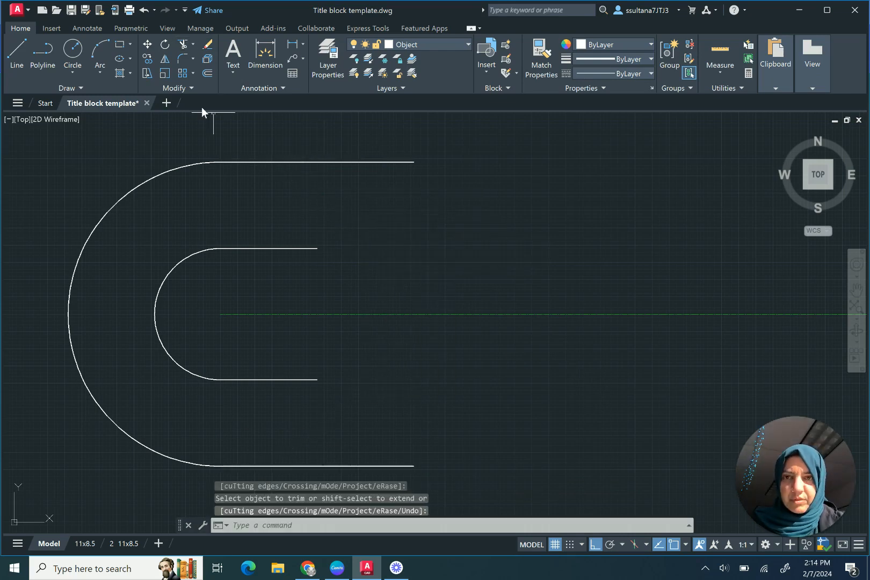
Mirror the large outer arc about a vertical line through the upper 28 mm line's midpoint, keeping the original arc.
click(169, 63)
click(123, 196)
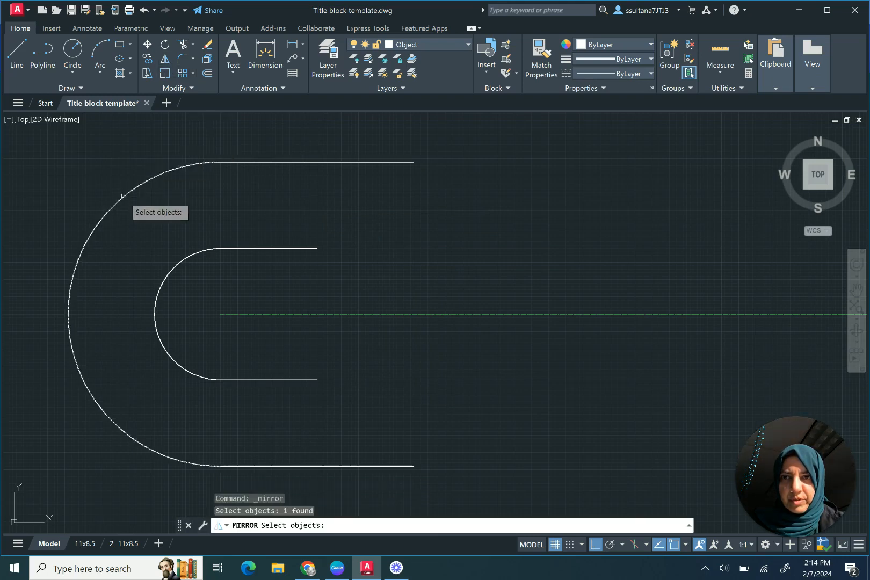
key(Return)
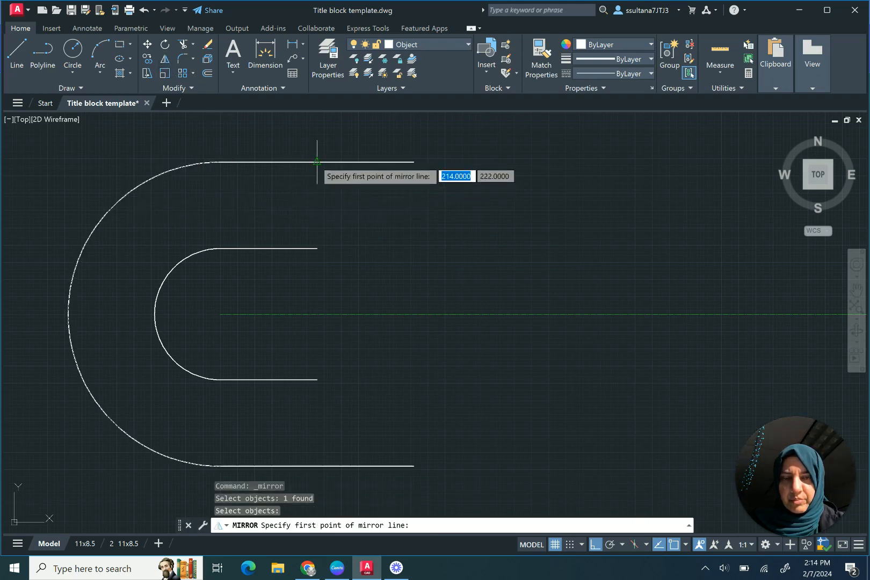
click(316, 162)
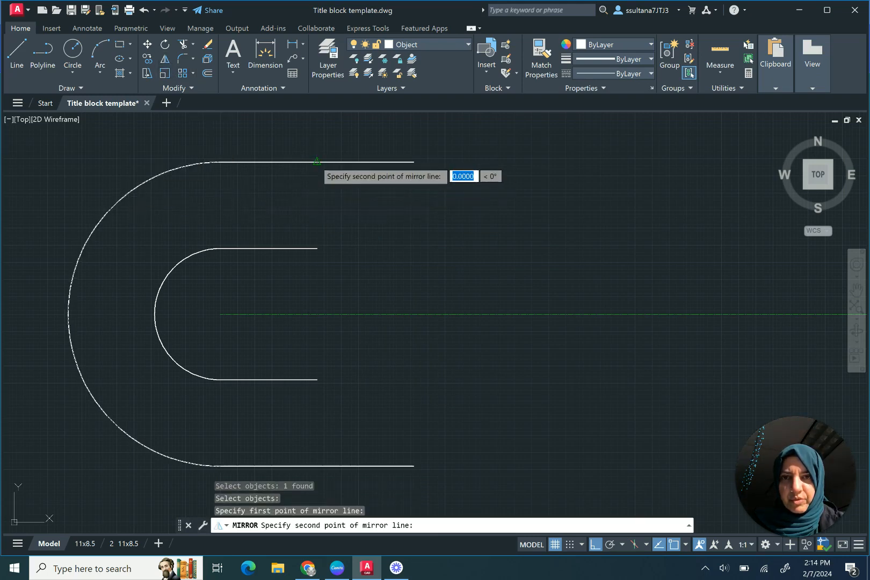
click(314, 291)
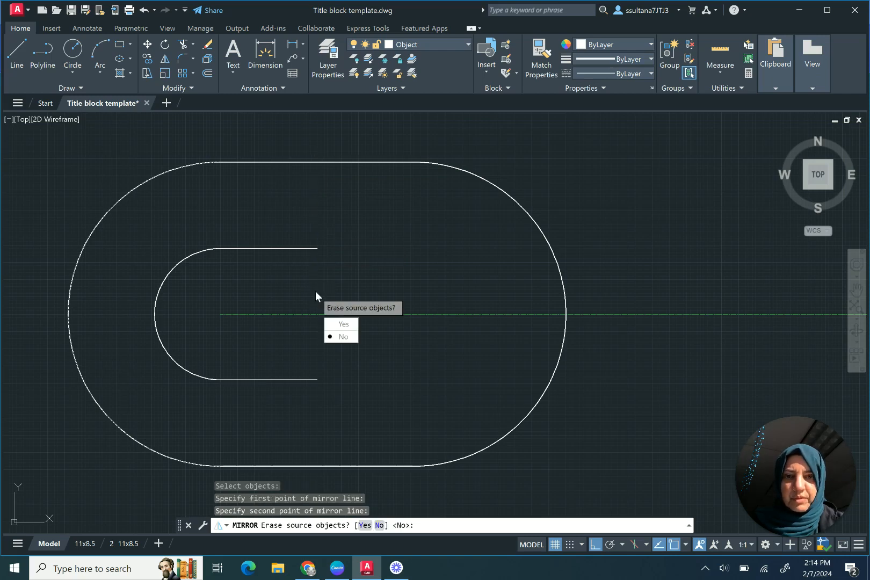
key(Return)
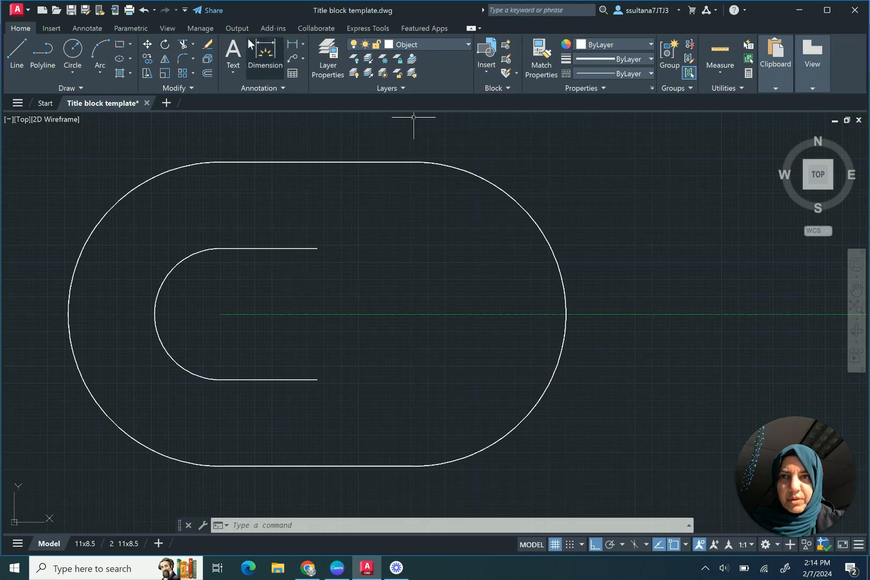
Draw a circle of radius 12 mm centered on the center of the mirrored right outer arc.
click(72, 49)
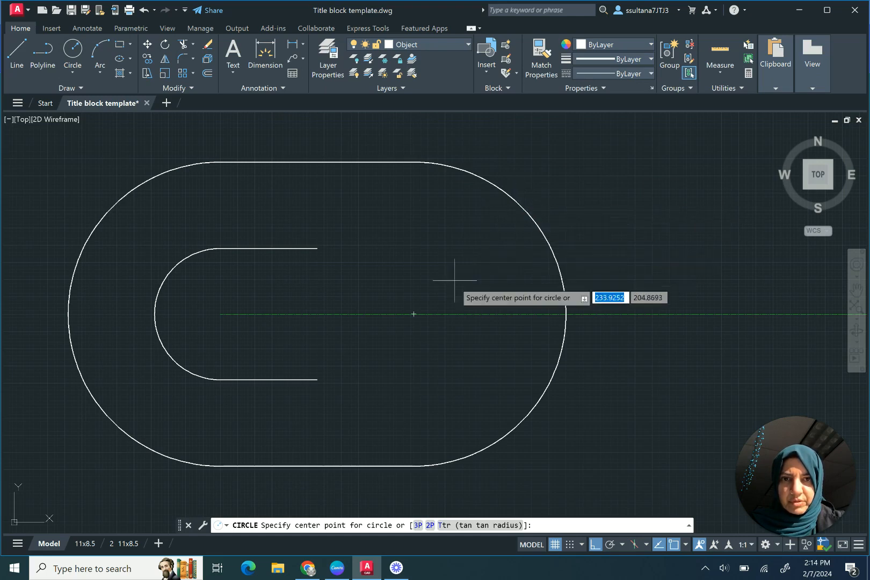
click(413, 313)
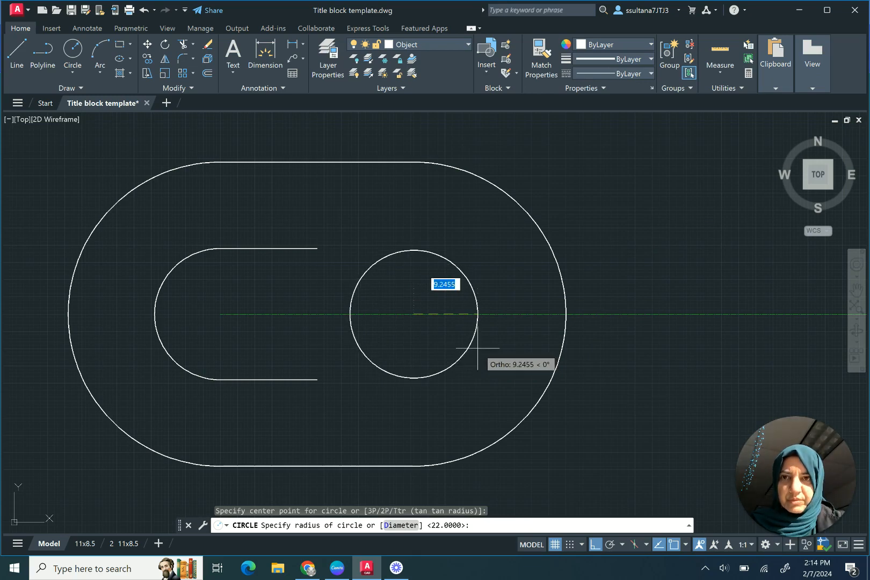
text(1)
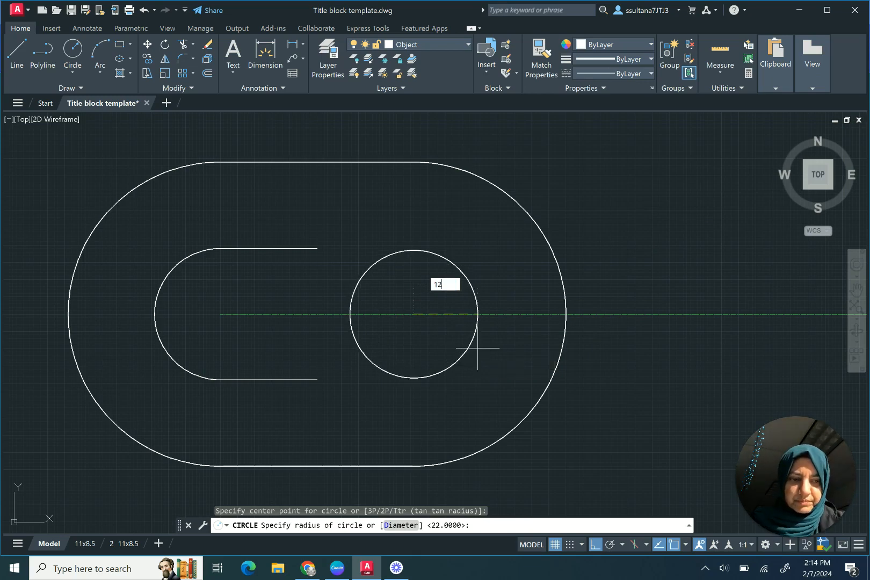
text(2)
key(Return)
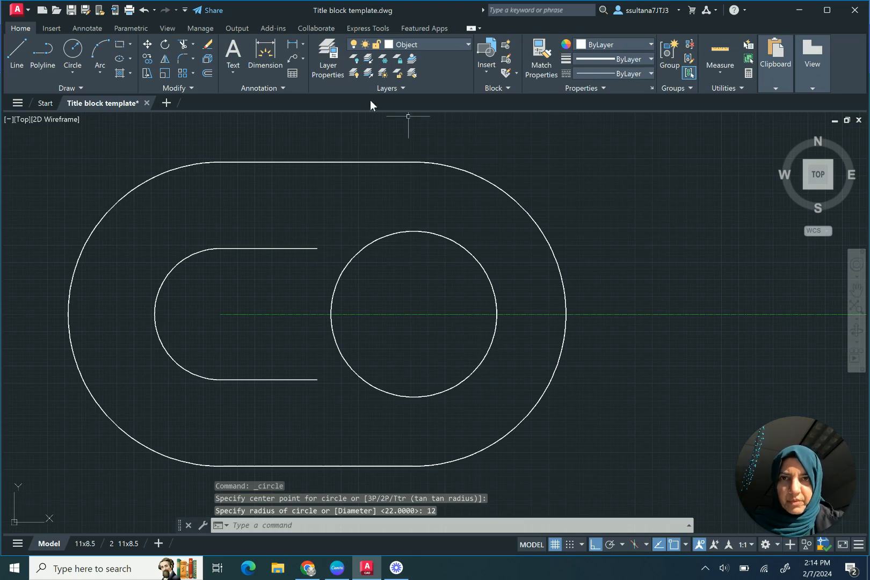
Draw an 11 mm horizontal line leftward from the top quadrant of the 12 mm radius circle.
click(414, 231)
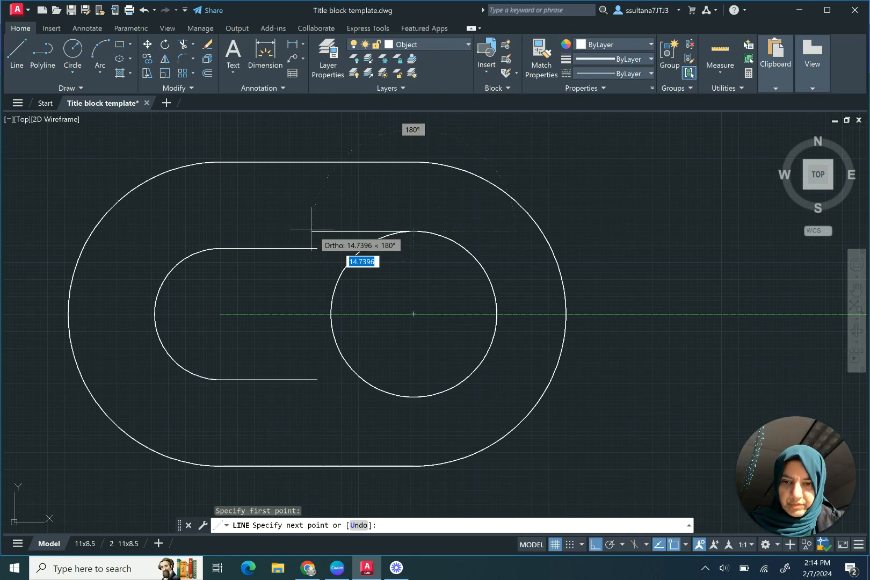
text(11)
key(Return)
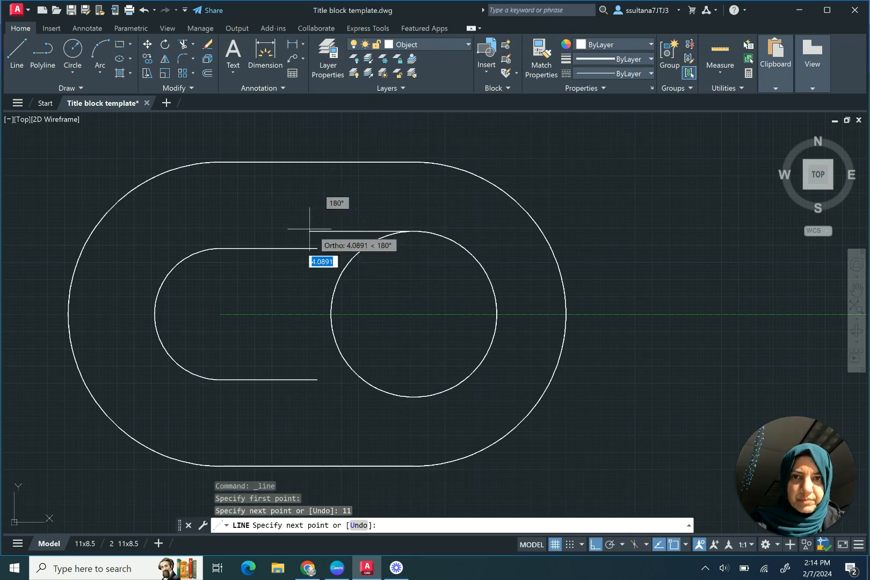
key(Return)
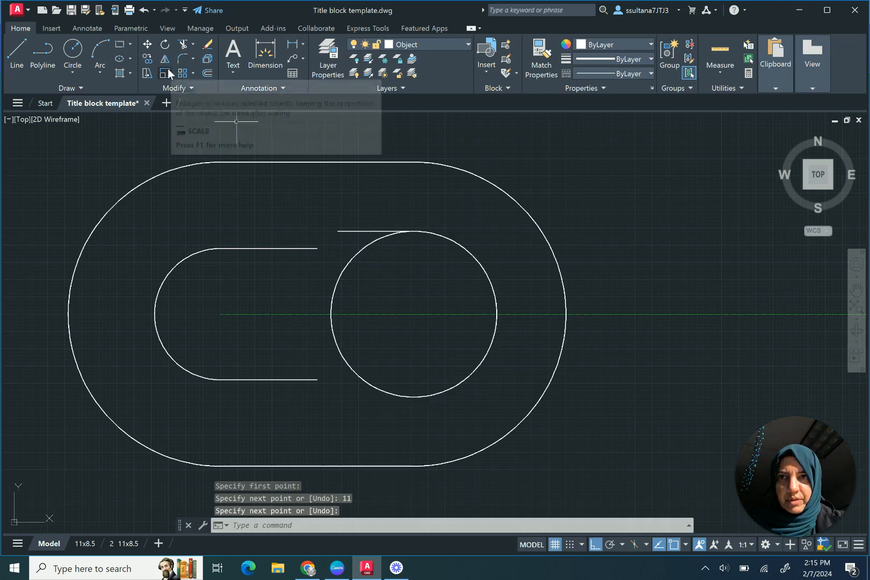
Draw a start-end-radius arc of 3 mm from the 11 mm line's left end to the upper slot line's right end.
click(102, 70)
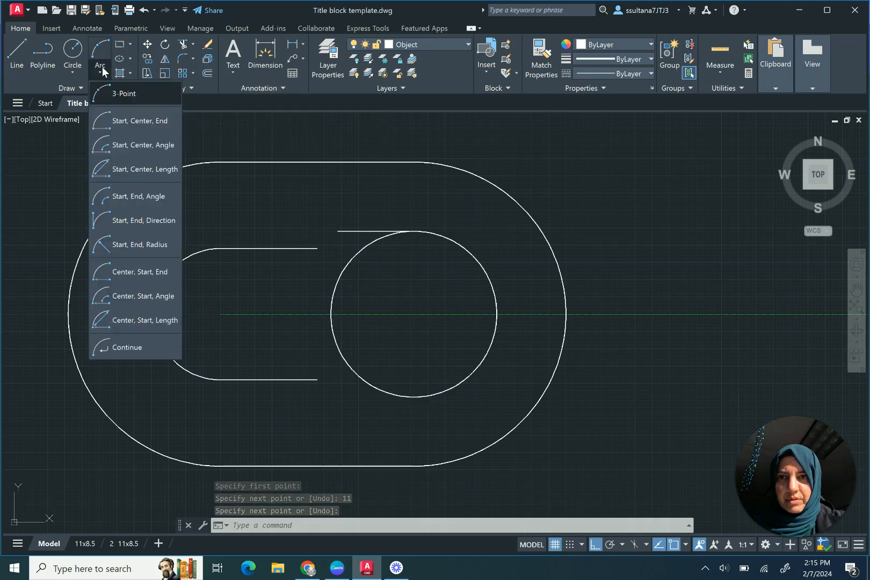
click(141, 243)
click(338, 232)
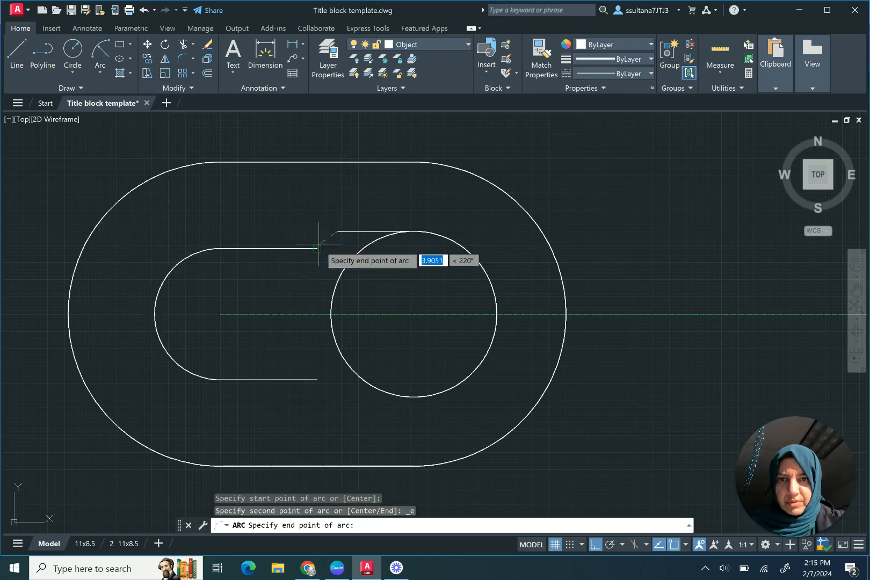
click(317, 248)
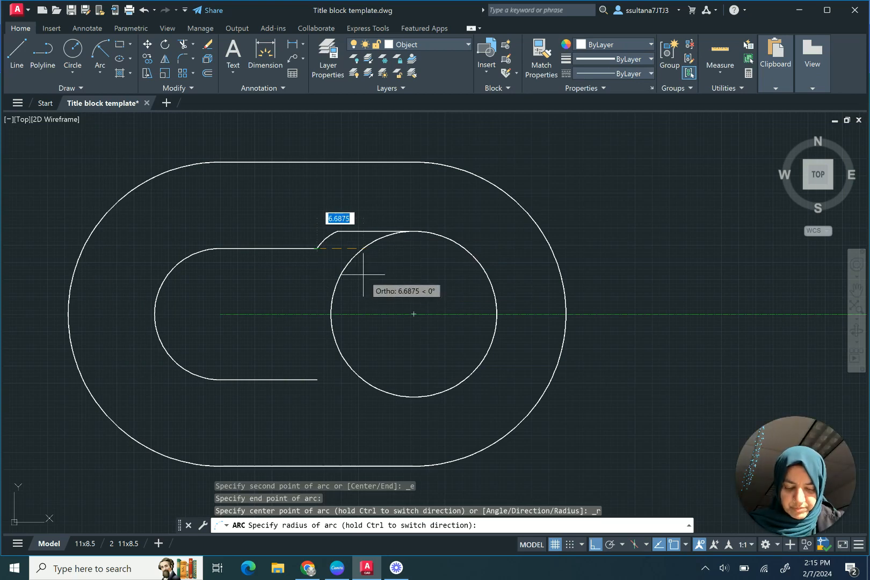
text(3)
key(Return)
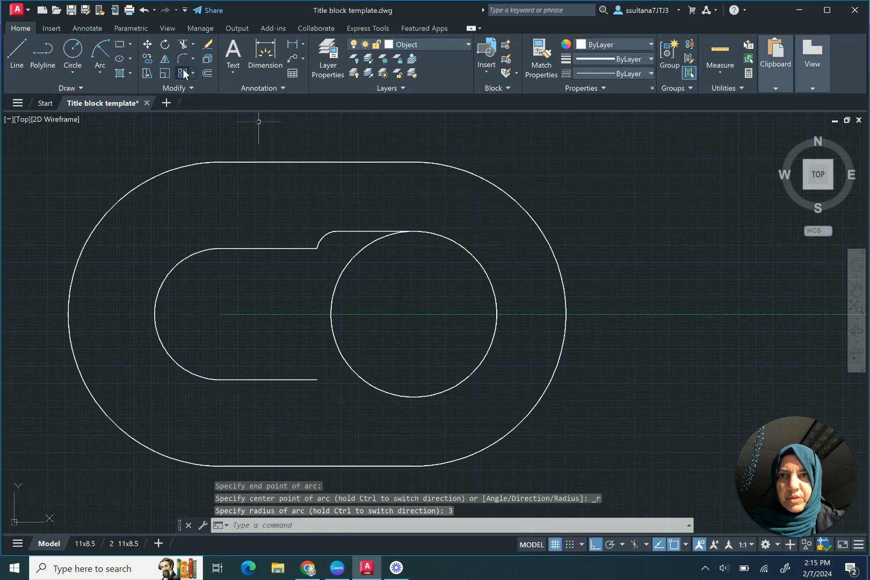
Mirror the 11 mm line and the 3 mm arc about the horizontal centerline, keeping the originals.
click(165, 59)
click(353, 219)
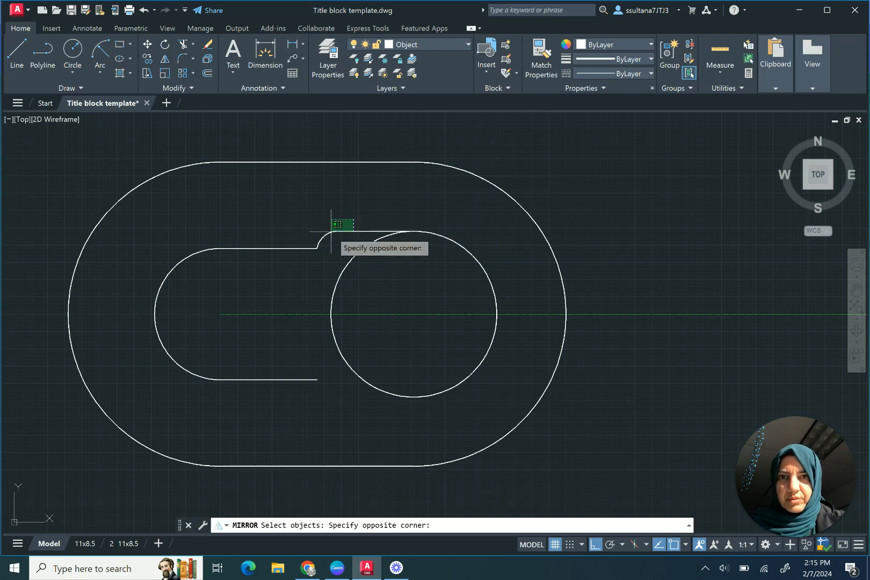
click(326, 236)
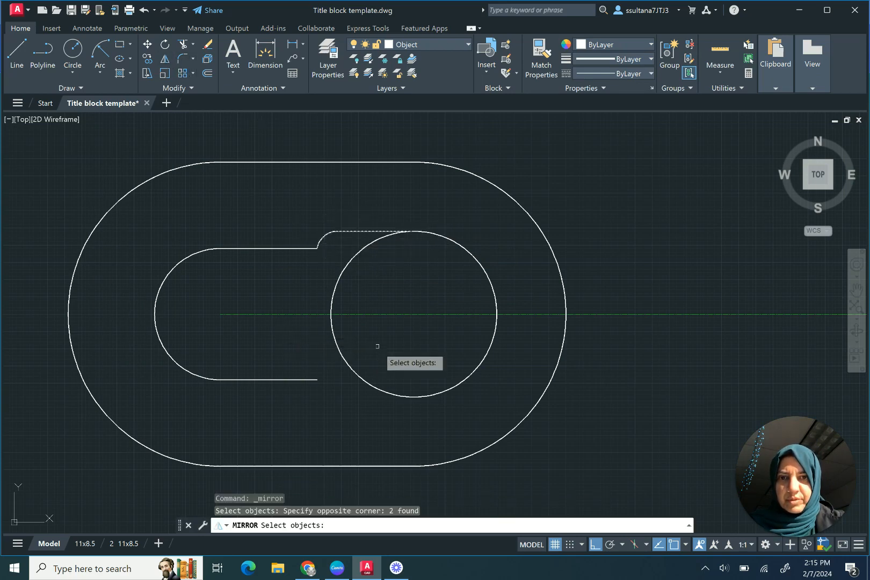
key(Return)
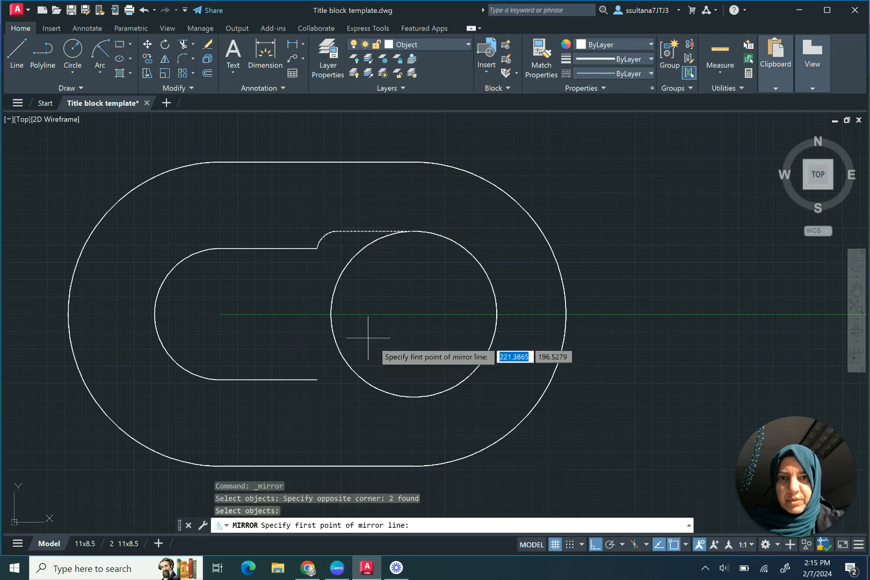
click(221, 313)
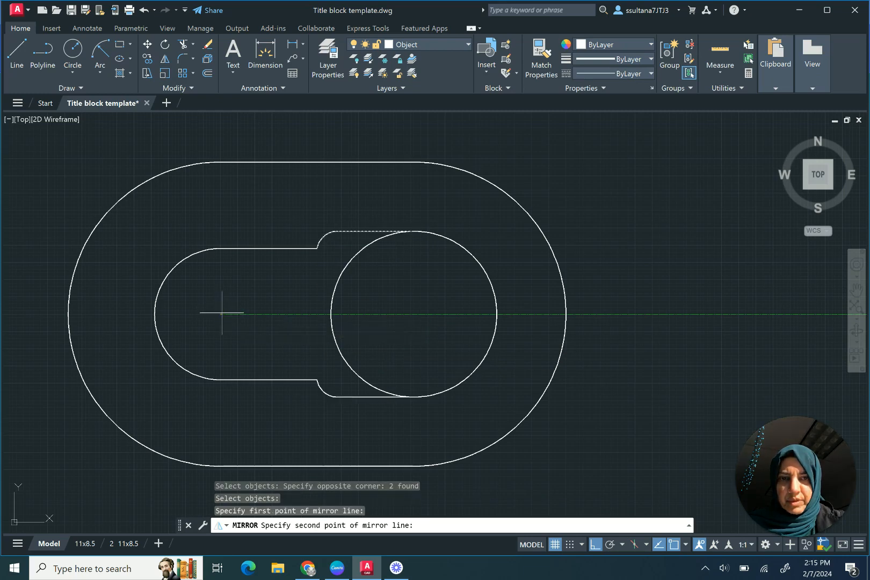
click(497, 314)
key(Return)
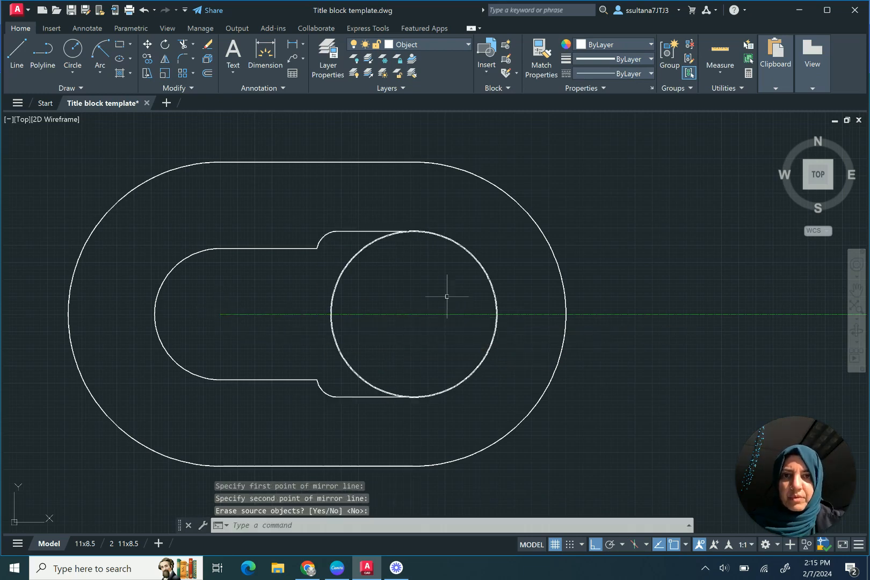
Trim away the left half of the 12 mm radius circle between the upper and lower 11 mm lines.
click(349, 231)
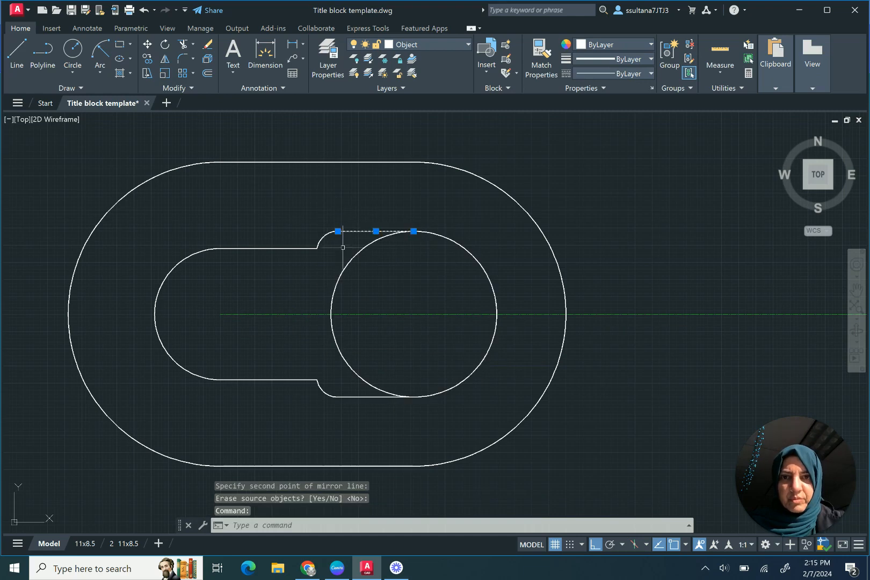
click(360, 397)
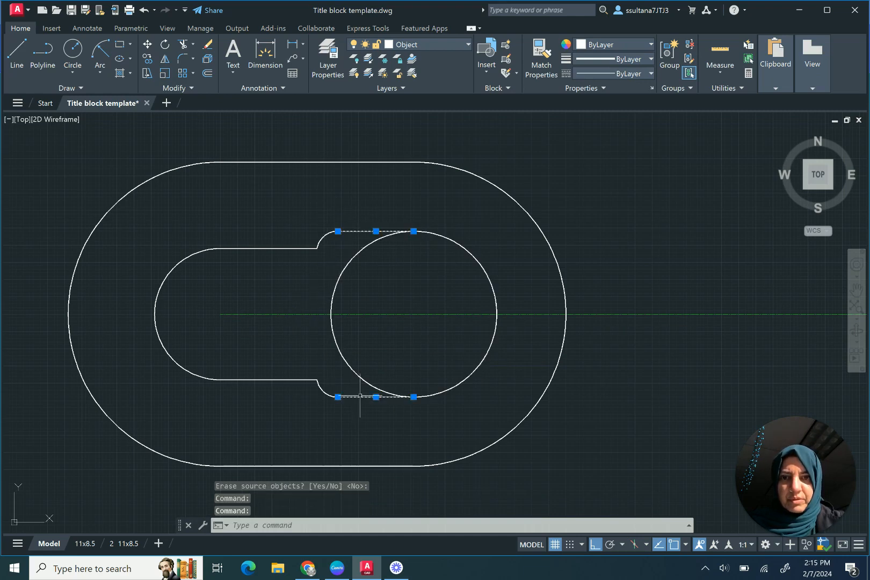
click(184, 43)
click(349, 262)
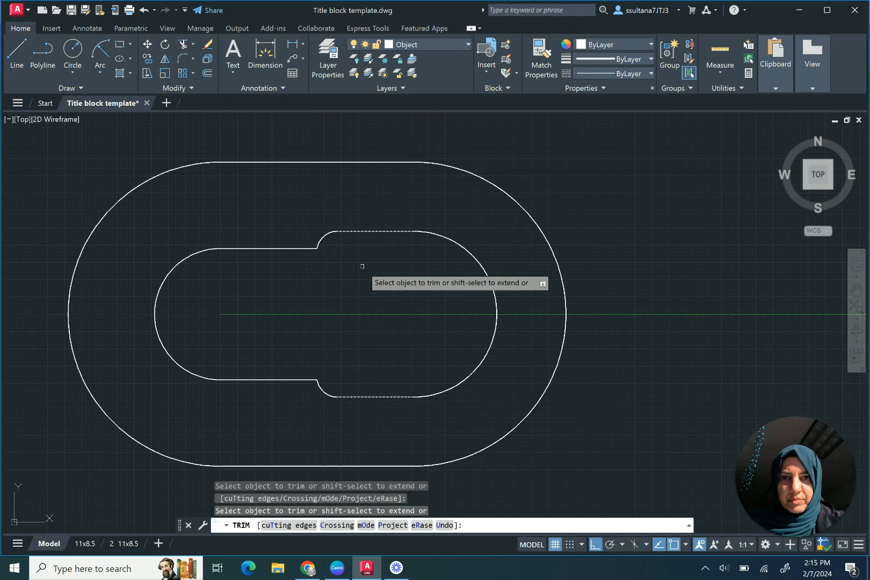
right_click(370, 272)
click(385, 274)
Draw a circle of diameter 28.52 mm centered on the right end of the horizontal centerline.
scroll(320, 261, down, 4)
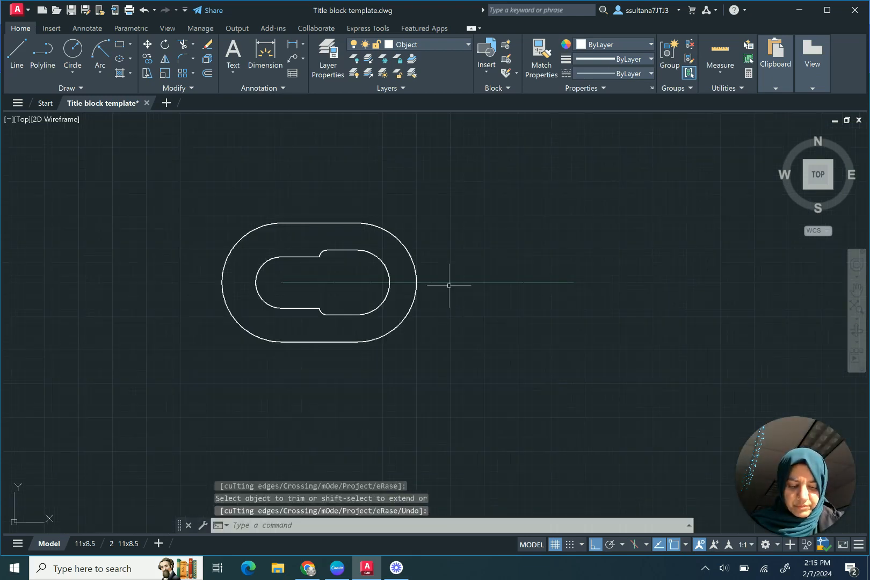
scroll(582, 289, up, 2)
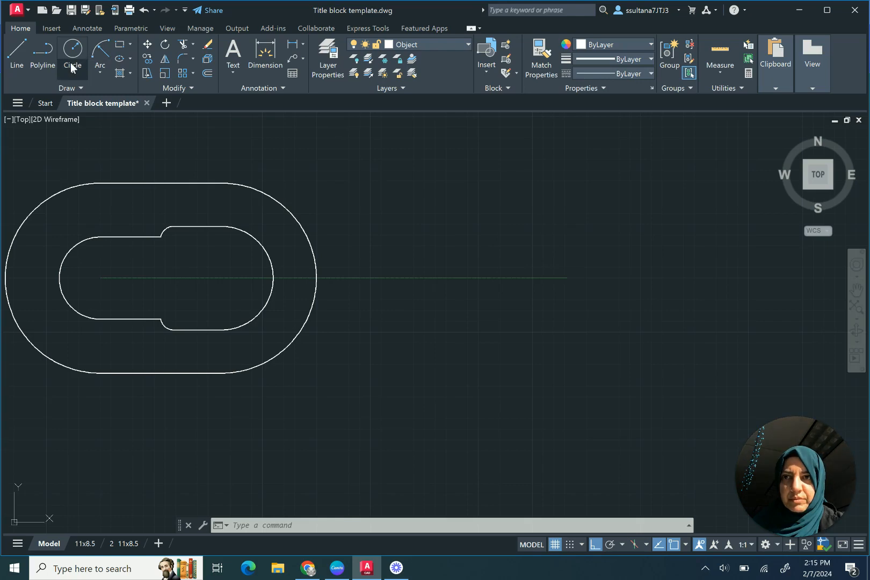
click(72, 67)
click(72, 93)
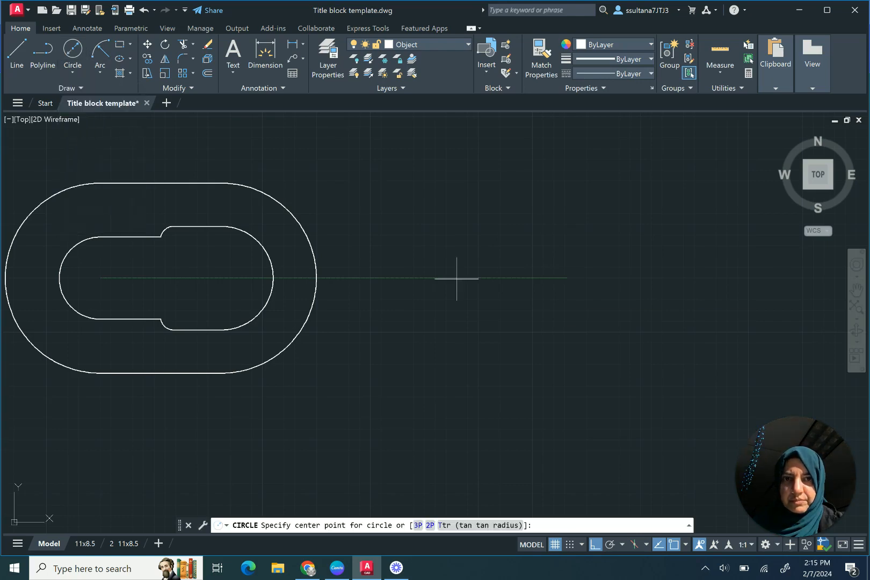
click(566, 277)
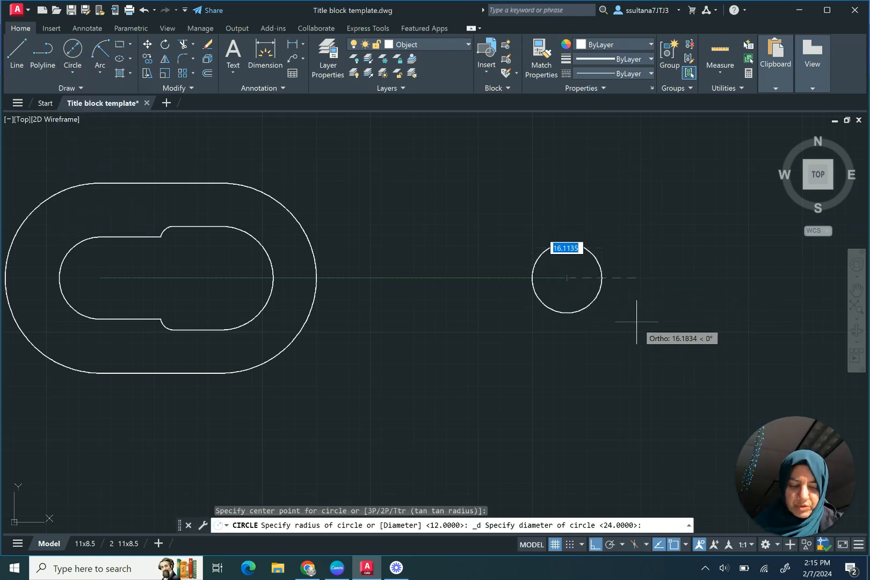
text(28)
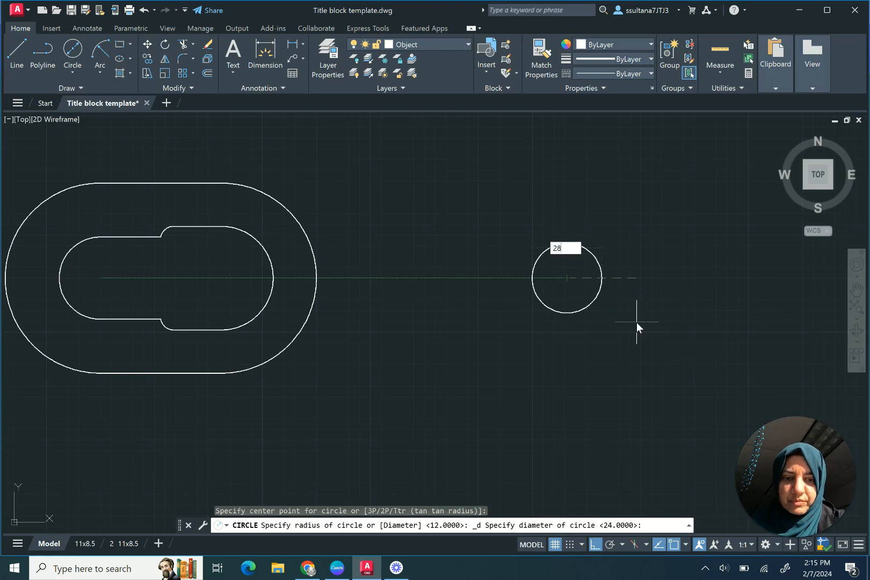
text(.5)
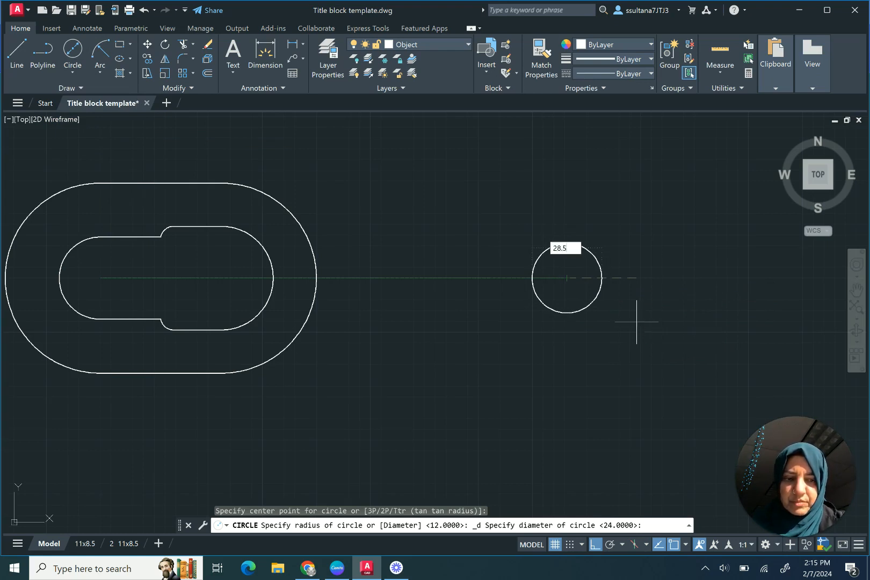
text(2)
key(Return)
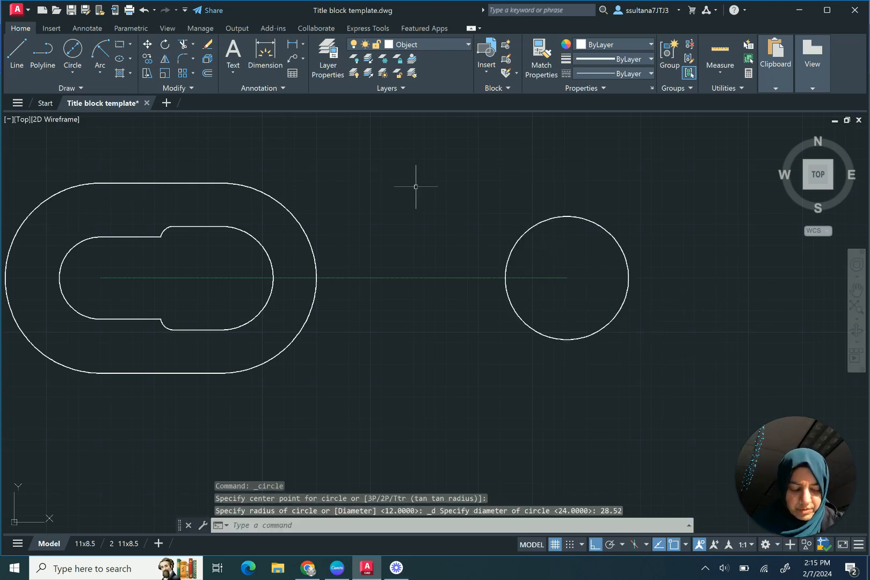
Draw a concentric circle of diameter 50 mm around the 28.52 mm circle.
click(75, 53)
click(566, 277)
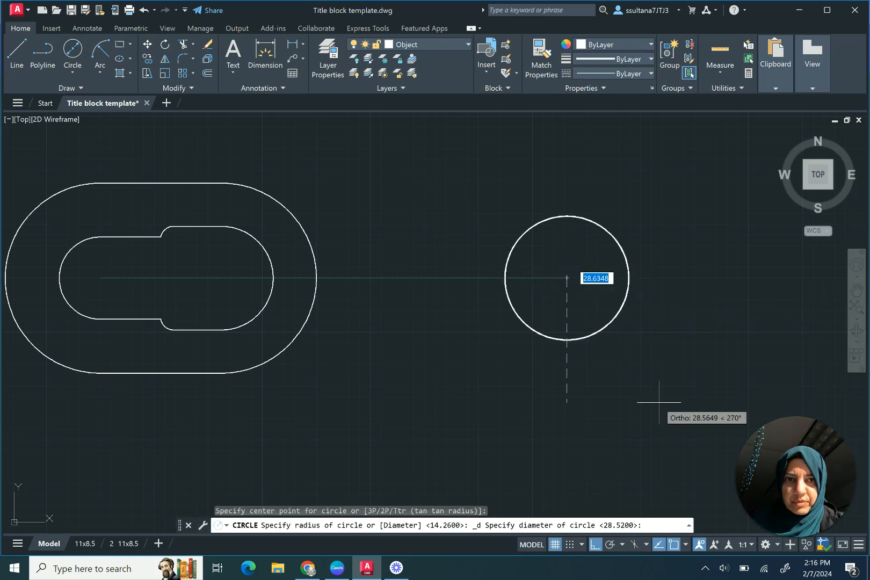
text(50)
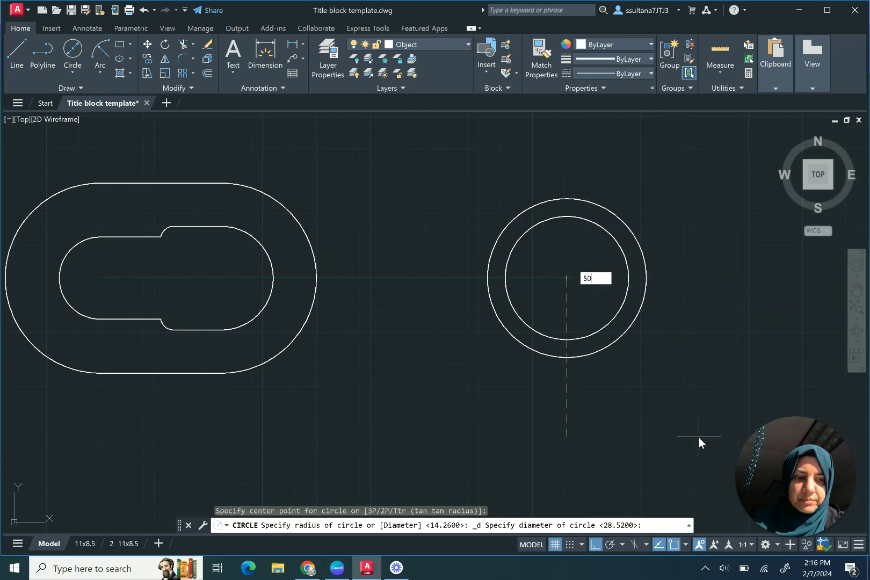
key(Return)
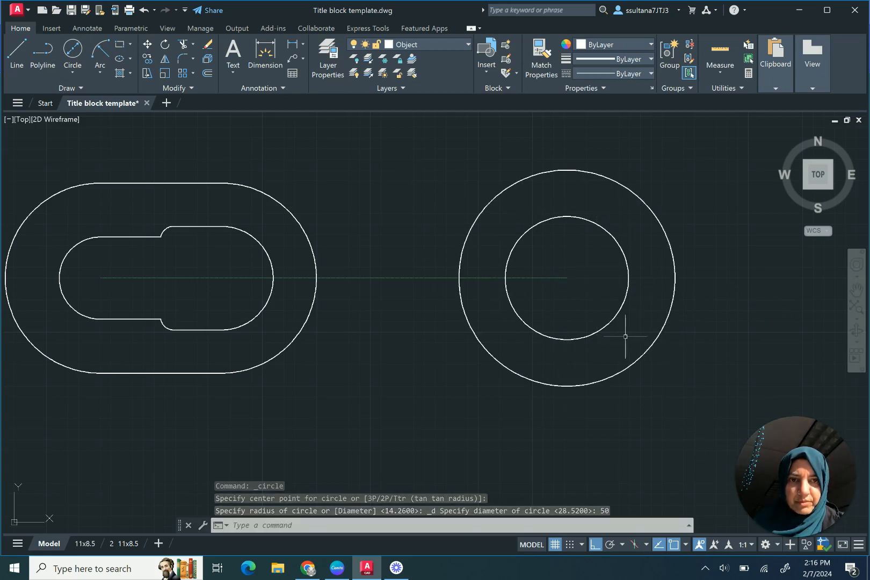
Try a U-shaped polyline 3.5 mm down, 6.3 mm right and 3.15 mm up in the empty area beside the circles, and undo it.
scroll(635, 342, up, 2)
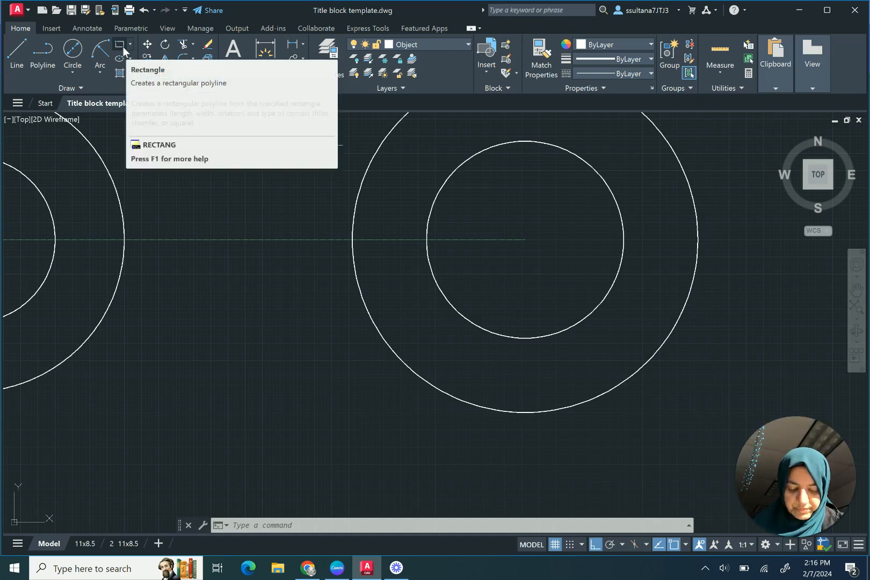
click(43, 54)
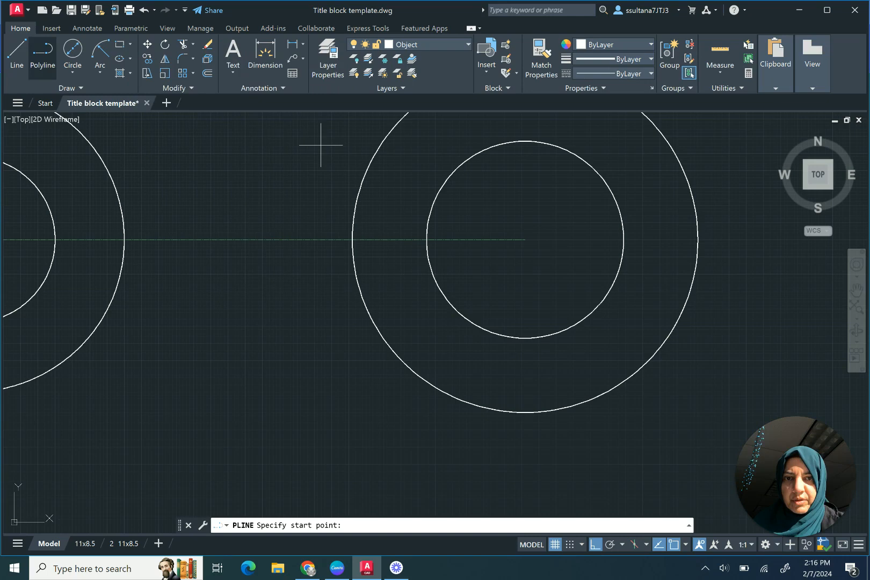
click(260, 363)
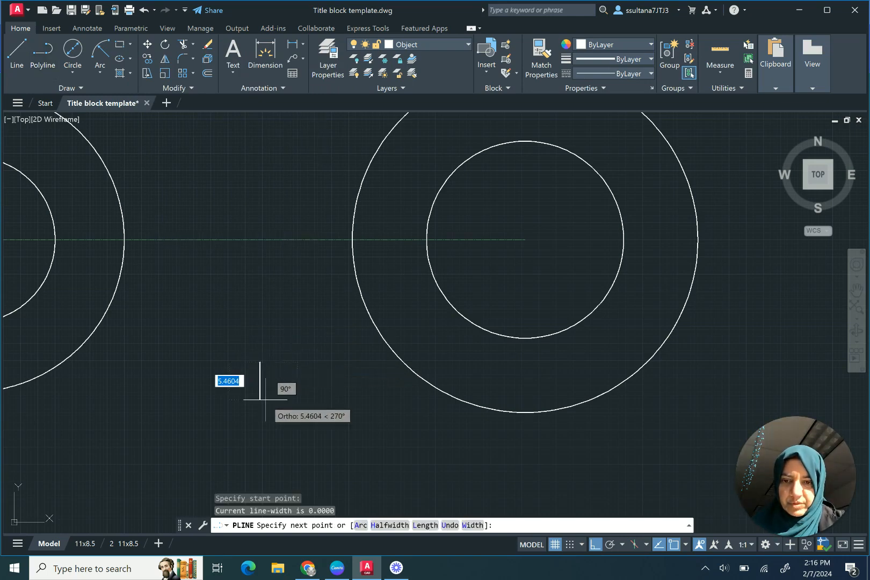
text(3.5)
key(Return)
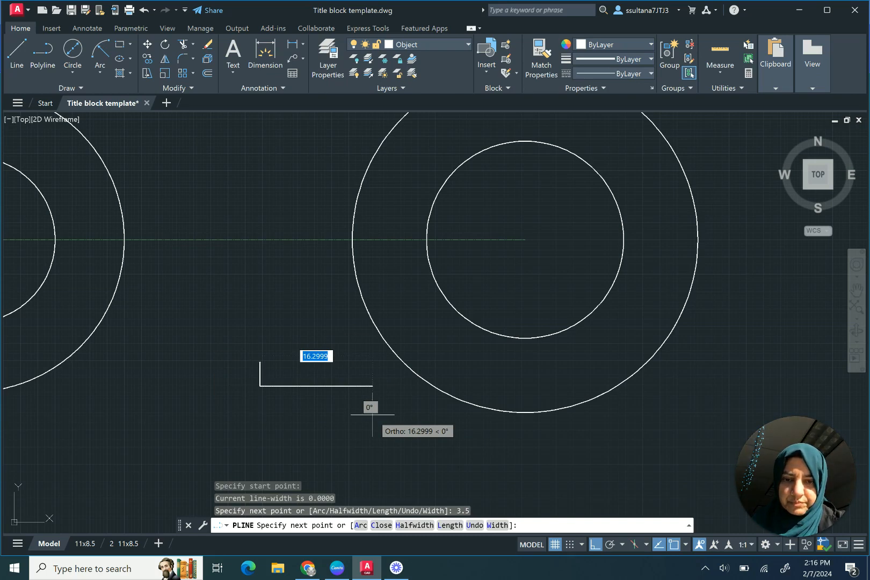
text(6.3)
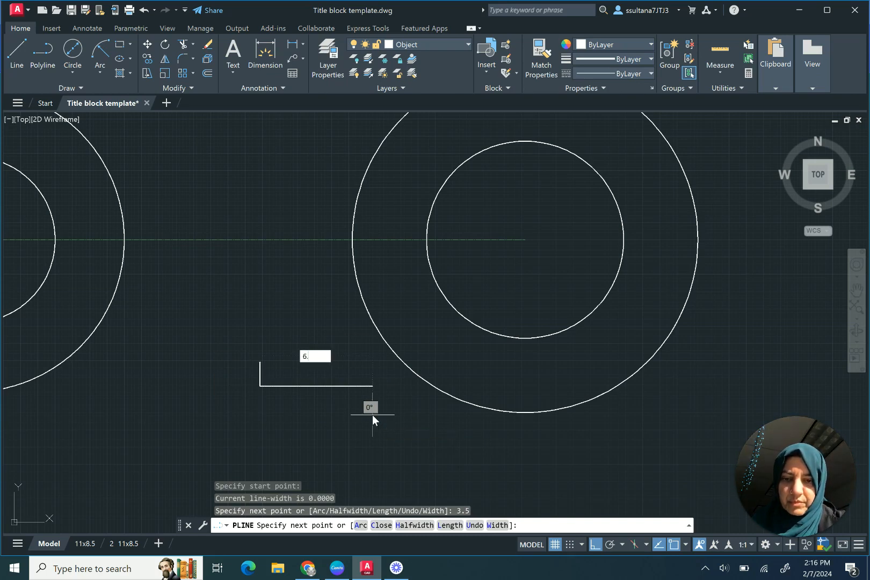
key(Return)
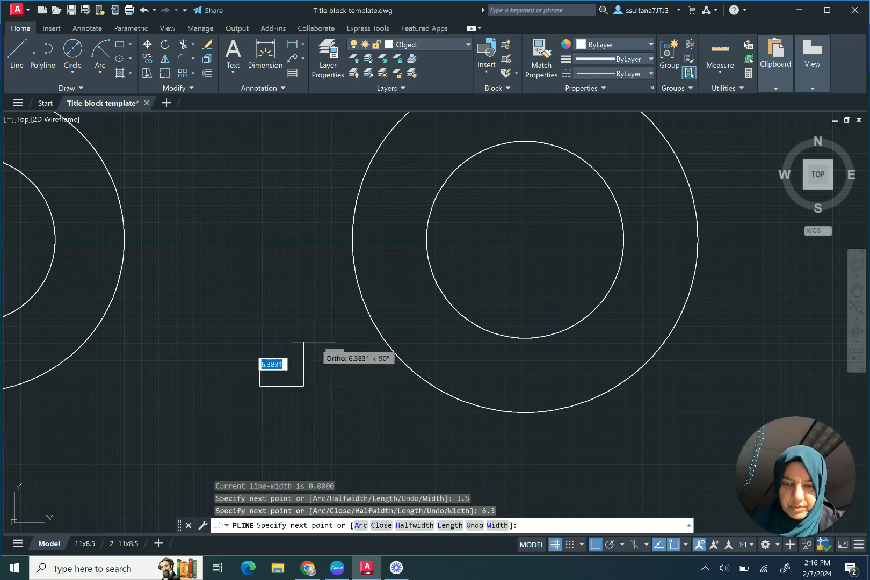
text(3.15)
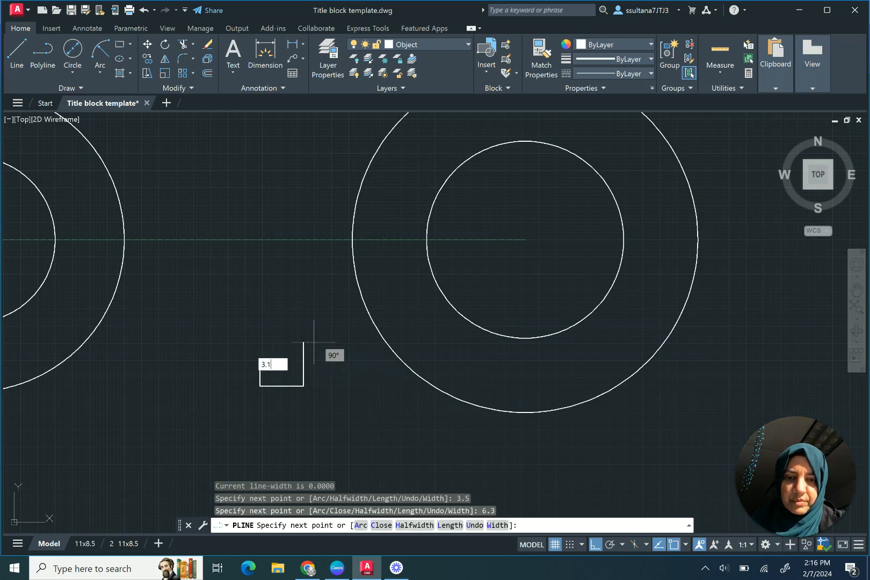
key(Return)
key(Return)
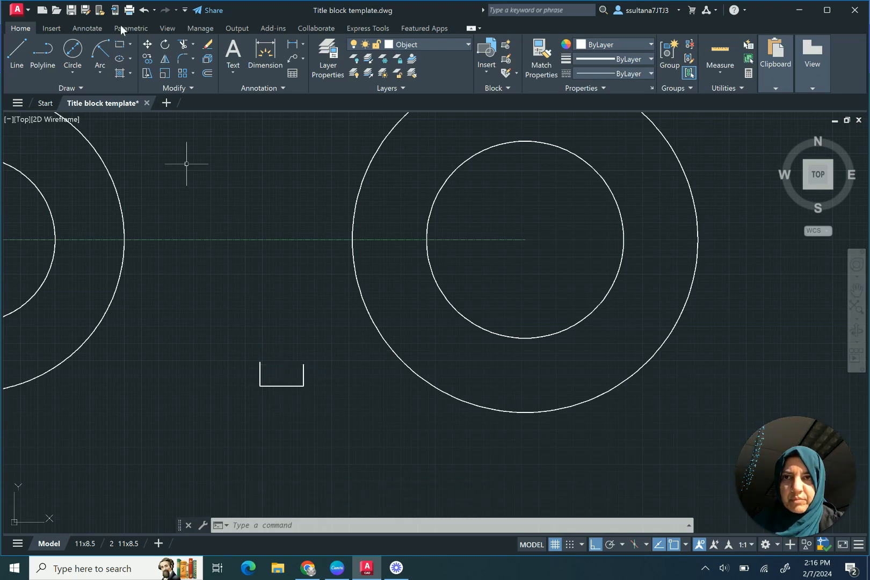
click(145, 12)
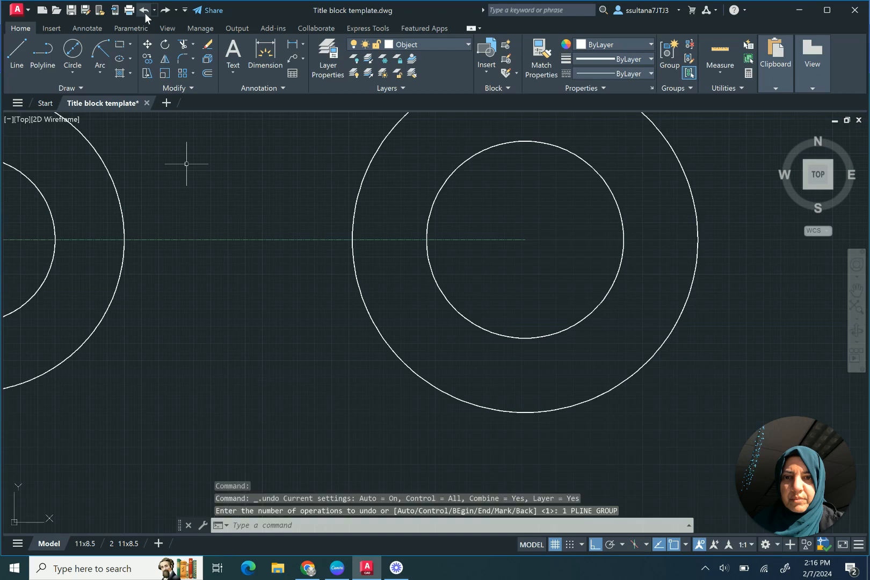
Draw an open U-shaped keyway polyline 3.15 mm down, 6.3 mm right and 3.15 mm up in the empty area left of the circles.
click(43, 54)
click(247, 355)
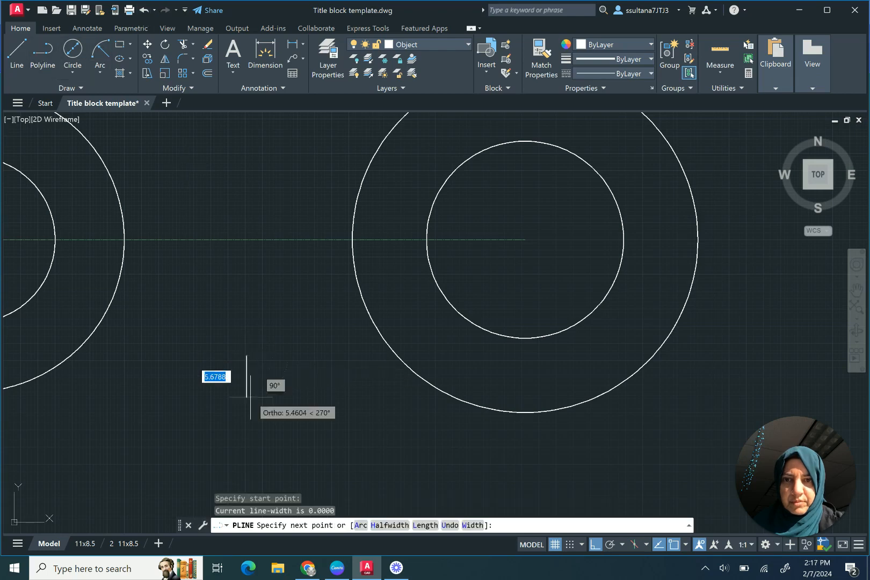
text(3)
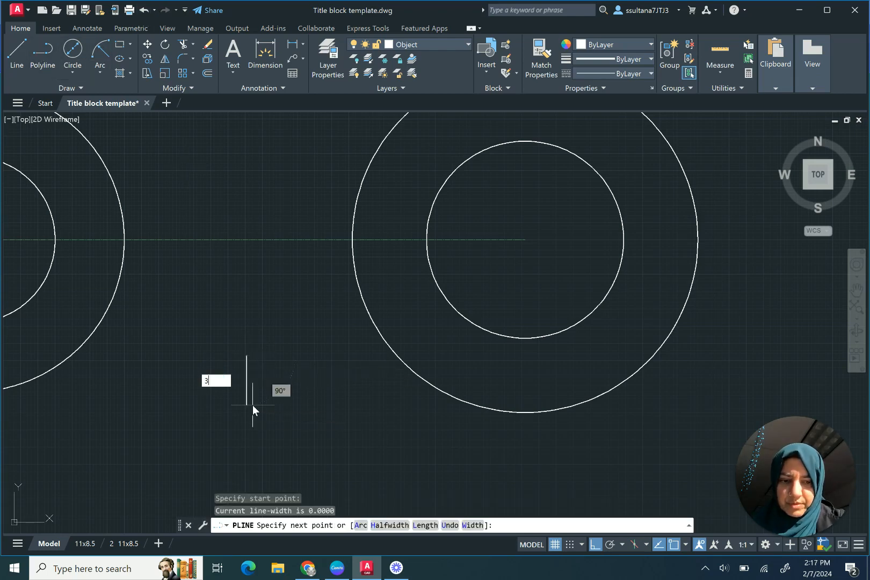
text(.1)
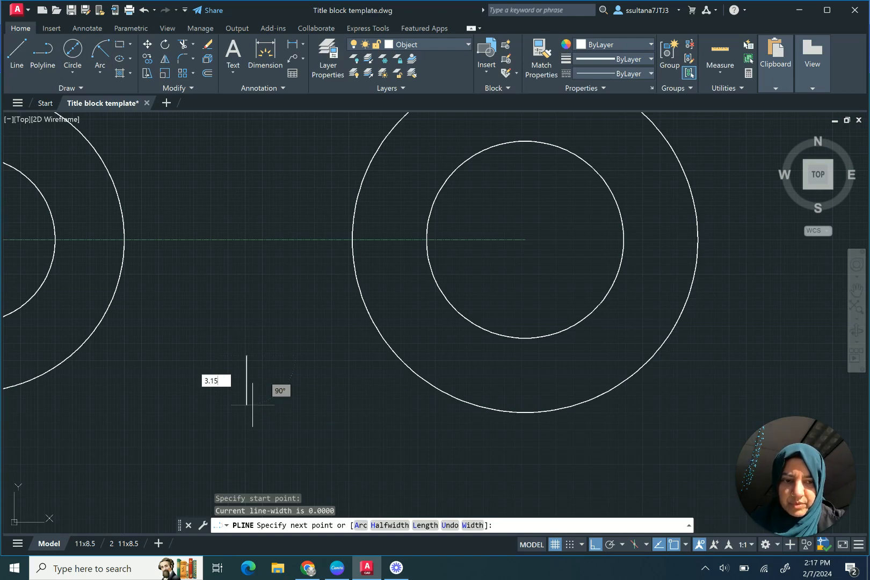
text(5)
key(Return)
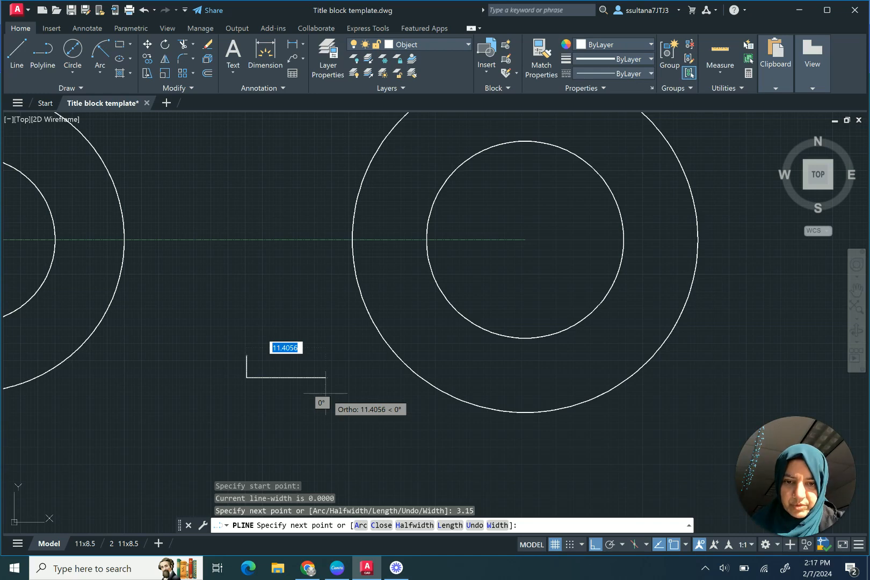
text(6.3)
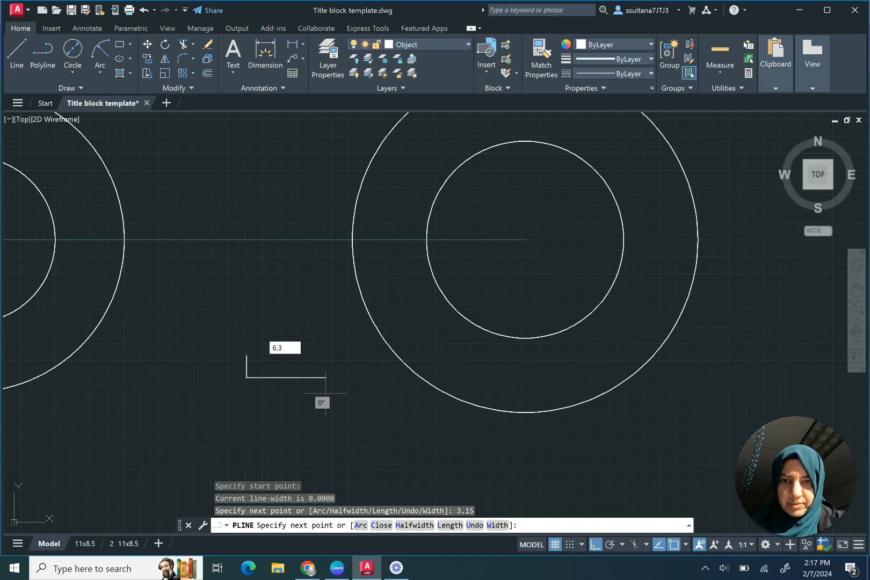
key(Return)
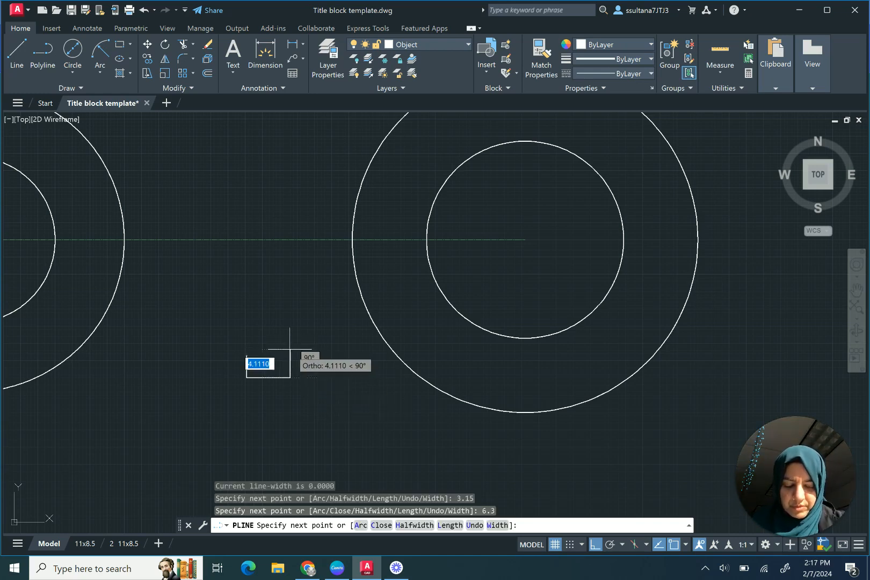
text(3.15)
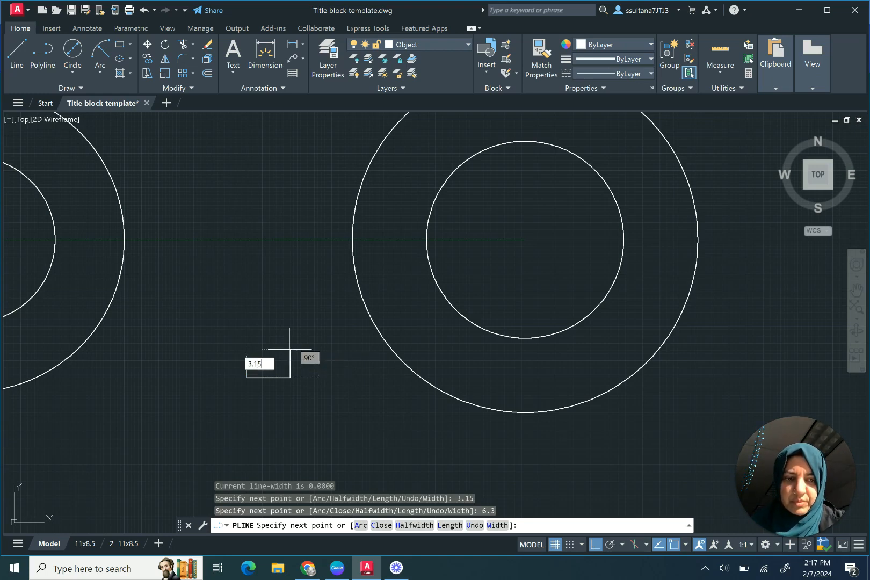
key(Return)
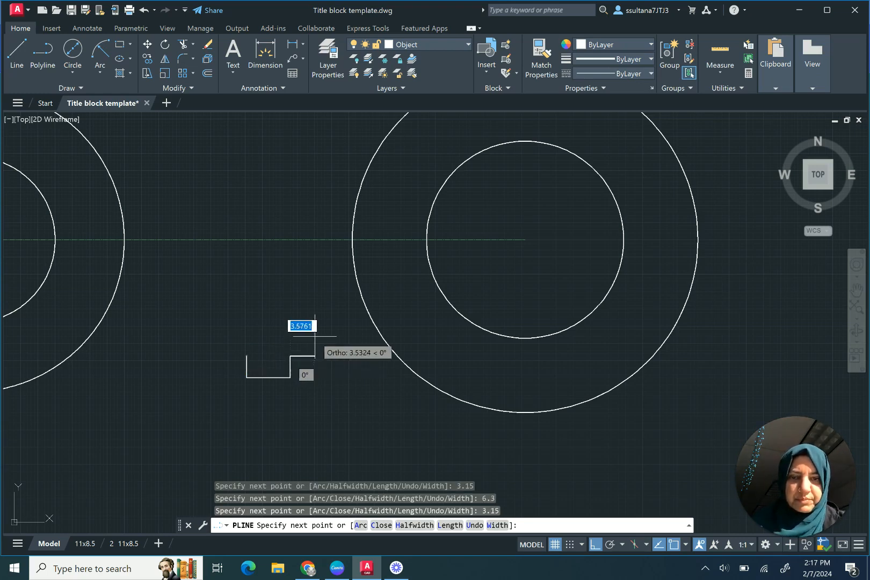
key(Return)
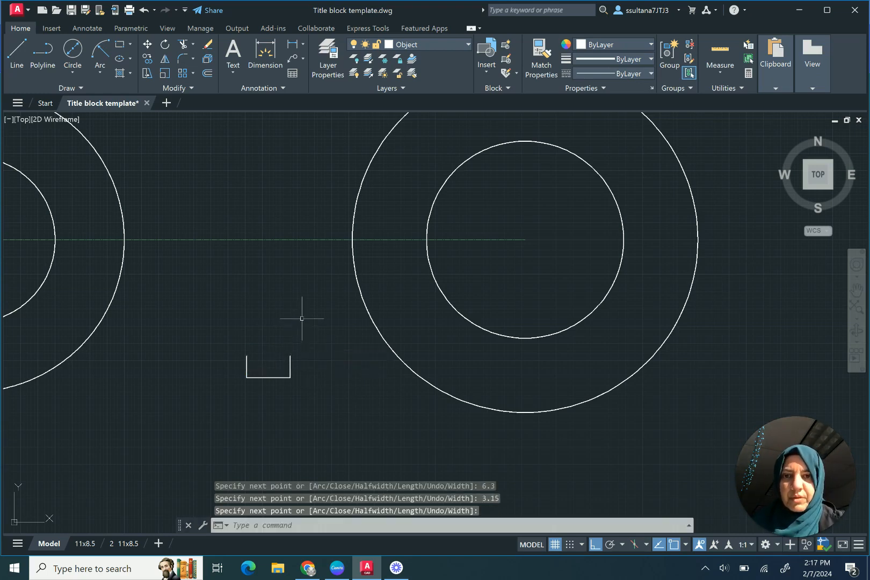
Move the U-shaped polyline by its bottom midpoint to the bottom quadrant of the 28.52 mm circle.
click(147, 44)
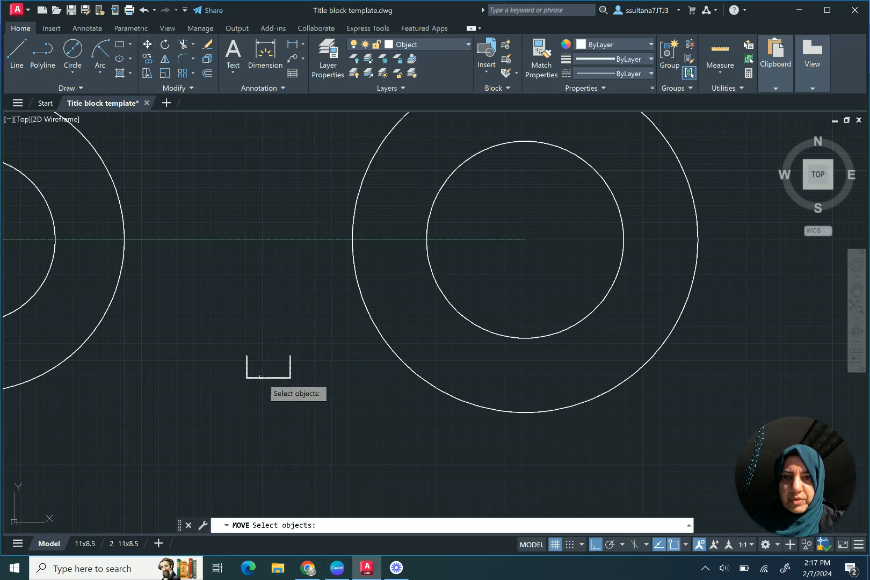
click(262, 377)
key(Return)
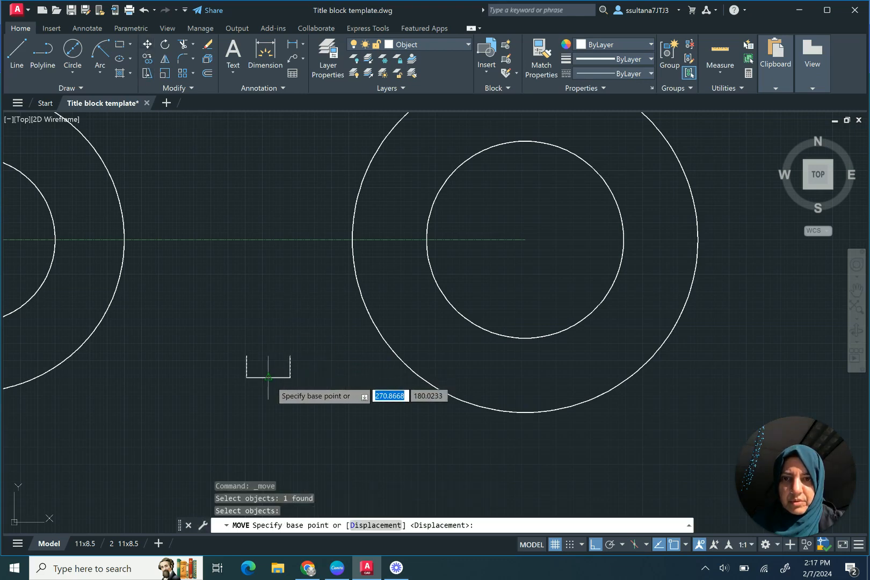
click(268, 377)
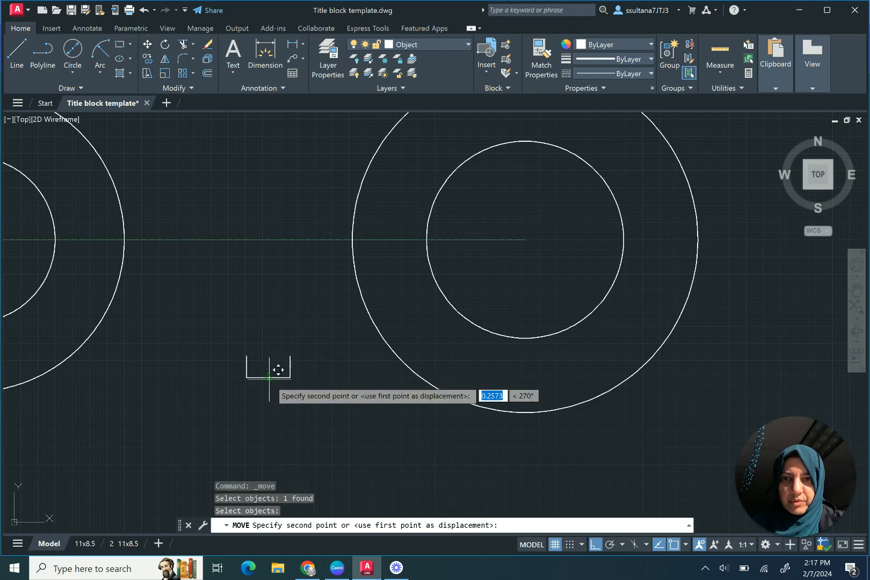
click(534, 328)
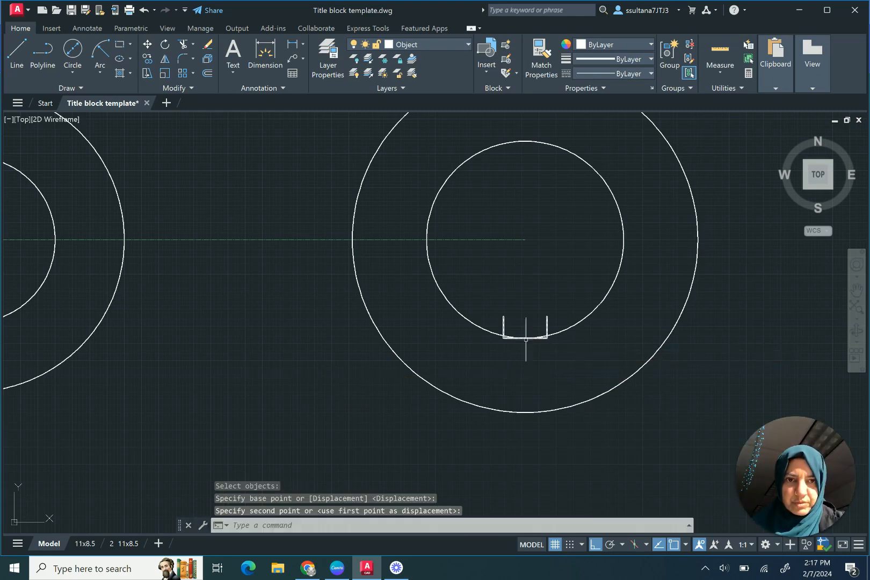
Move the U-shaped keyway polyline straight down so its upper end lands on its intersection with the 28.52 mm circle.
scroll(540, 352, up, 4)
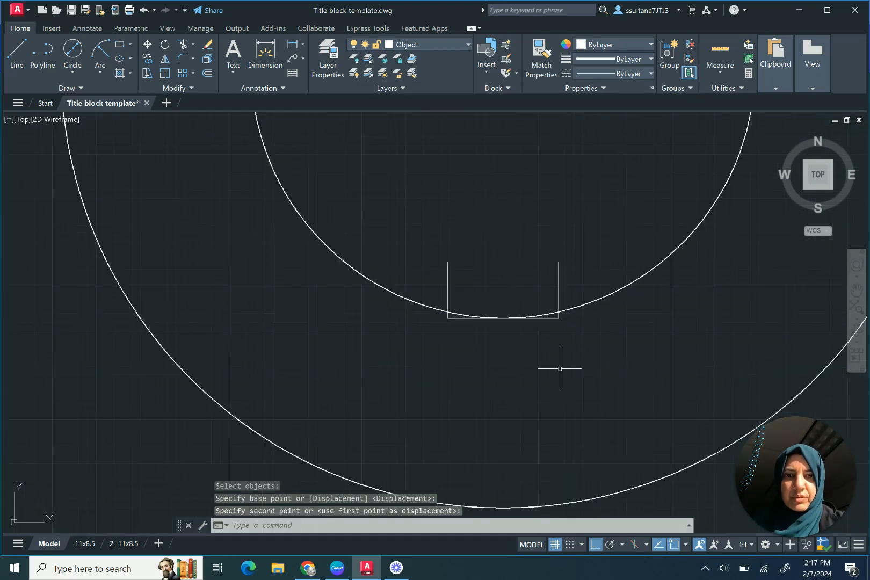
key(Return)
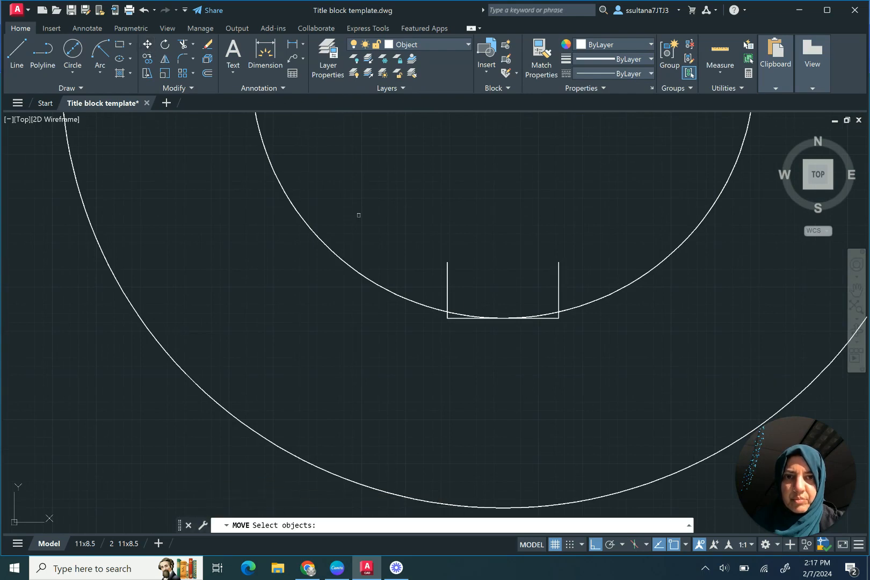
click(447, 279)
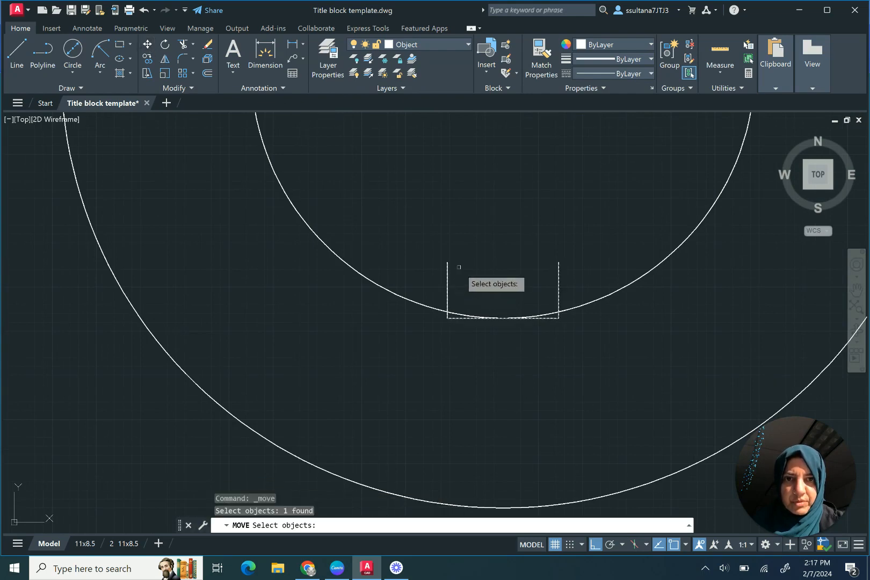
key(Return)
click(448, 263)
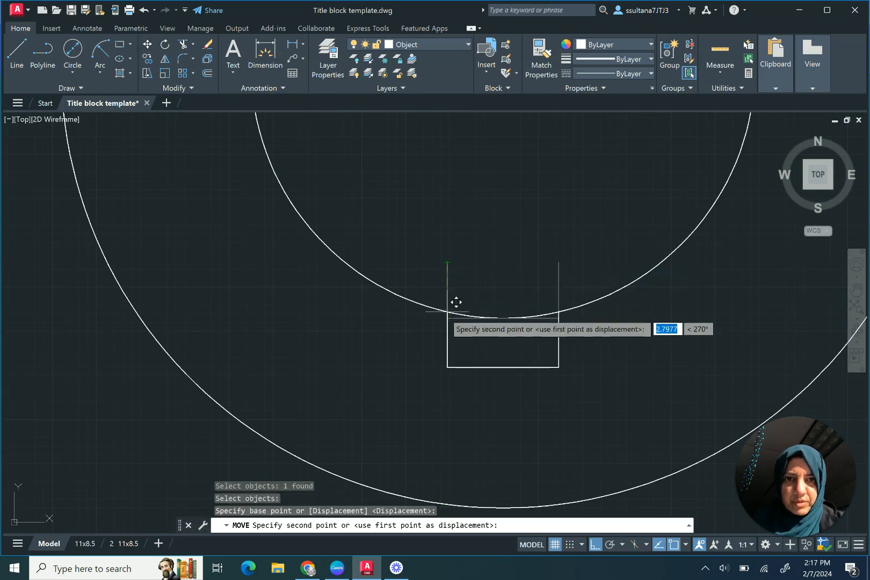
click(451, 307)
Trim away the arc of the 28.52 mm circle between the two sides of the keyway.
click(529, 367)
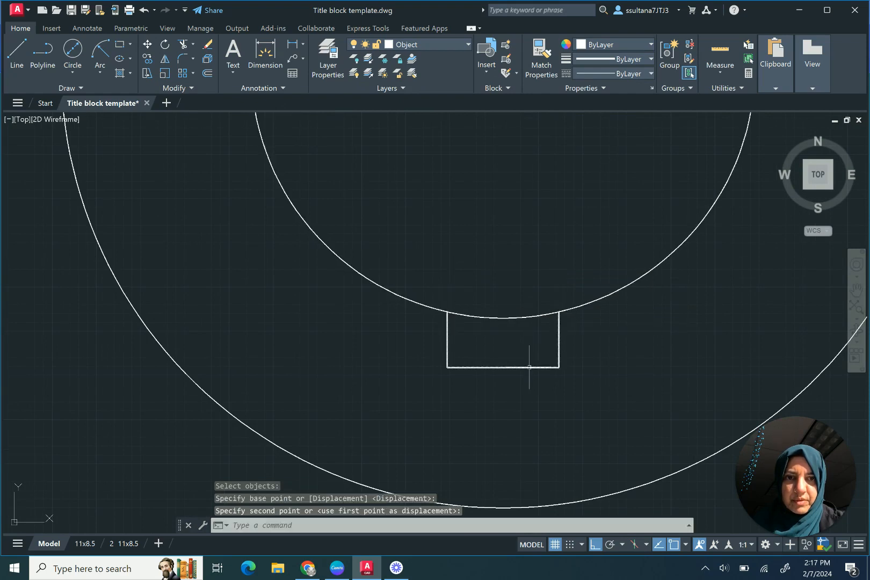
click(184, 43)
drag(522, 313, 514, 323)
right_click(515, 323)
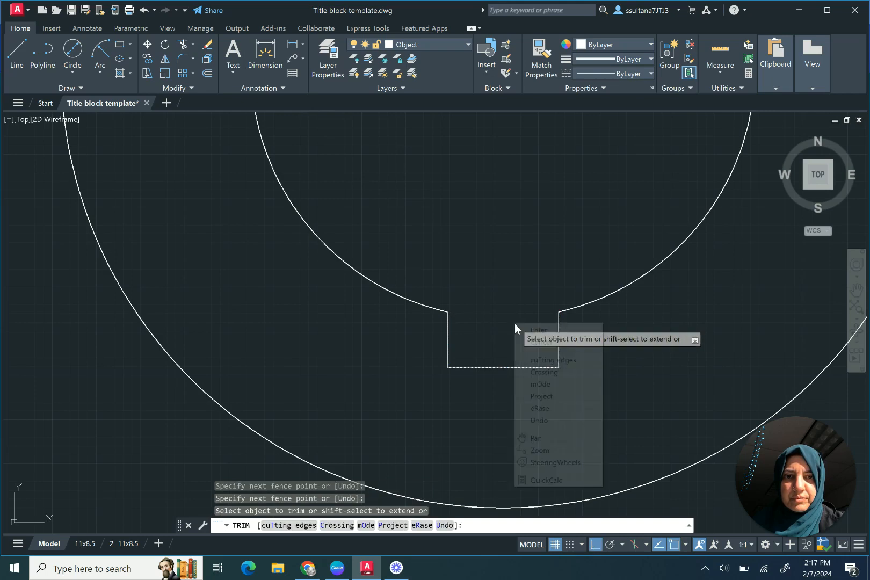
click(521, 330)
Turn on polar tracking and set its angle increment to 30 degrees.
scroll(443, 335, down, 8)
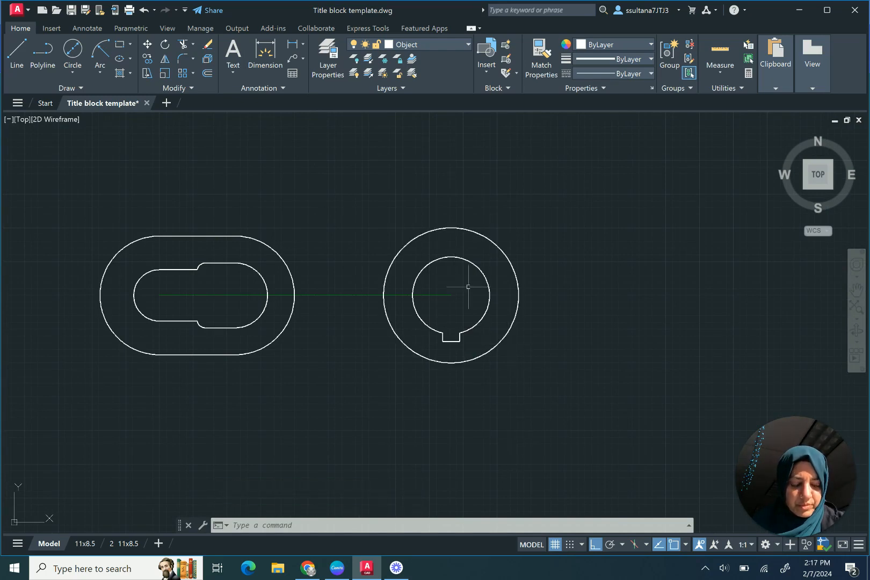
click(611, 544)
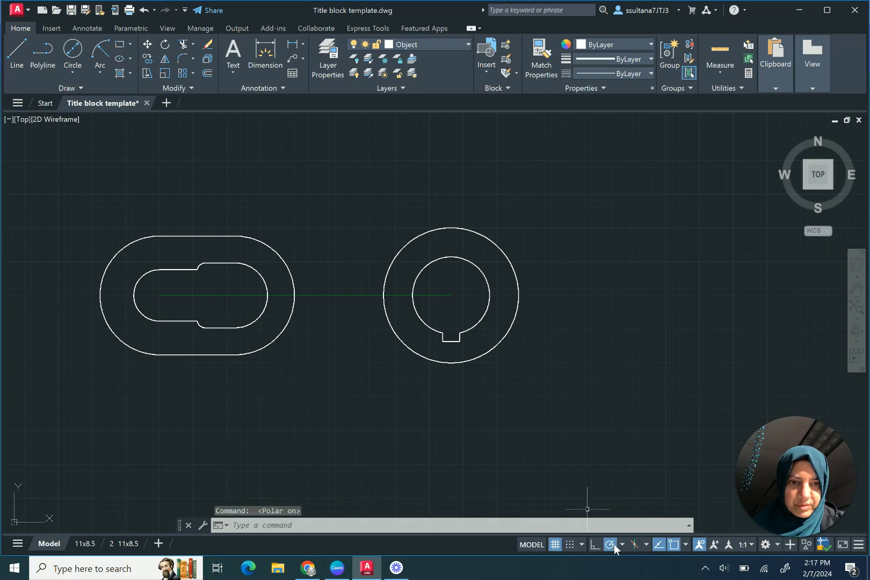
click(621, 543)
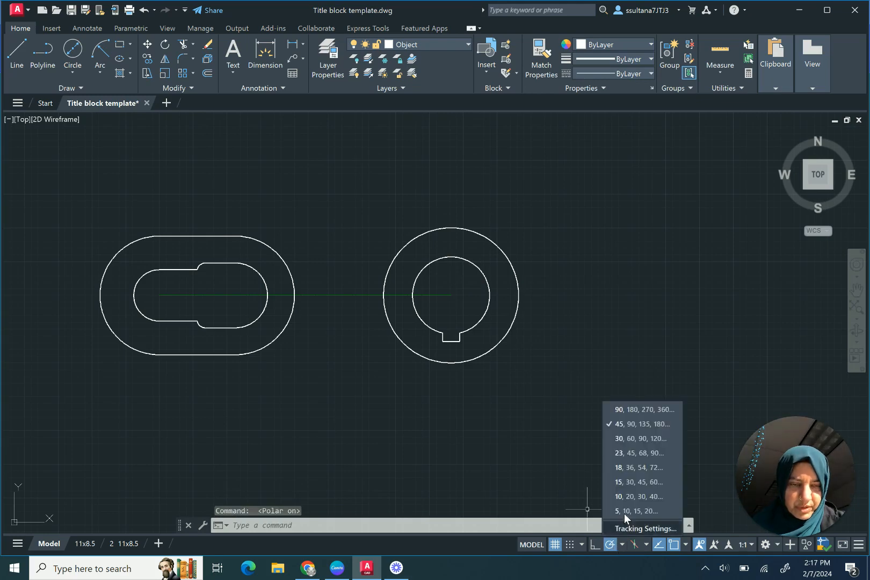
click(623, 435)
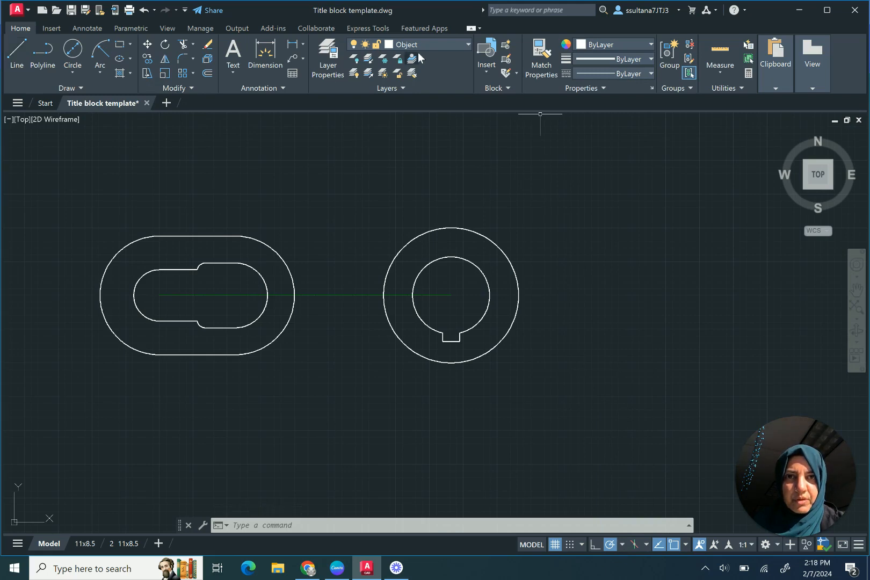
Make the Center layer current and draw a line from the hub's centre at 30° out past the 50 mm circle.
click(429, 44)
click(427, 101)
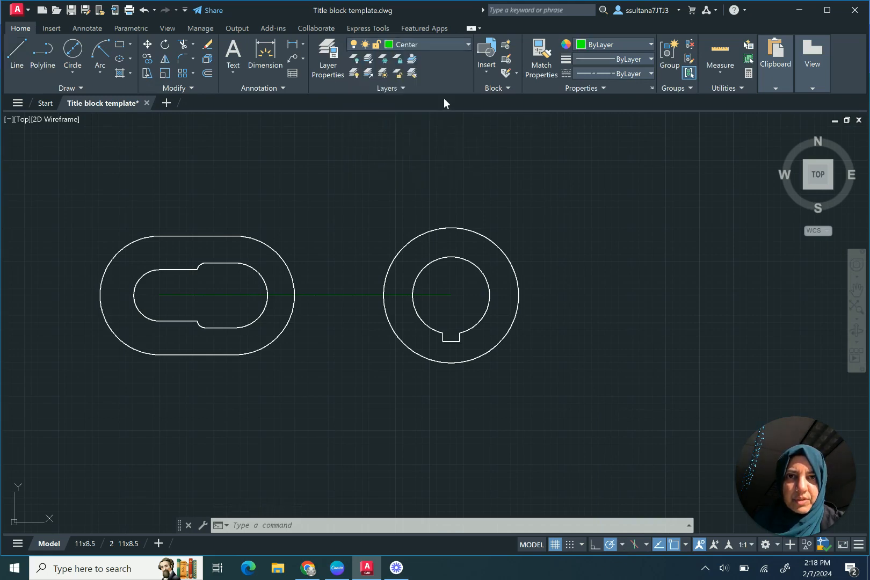
click(17, 51)
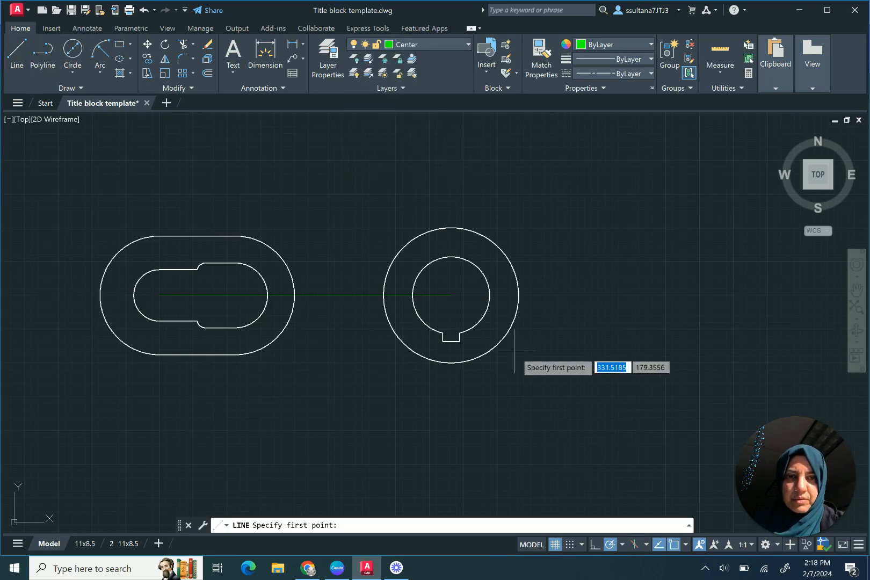
click(451, 294)
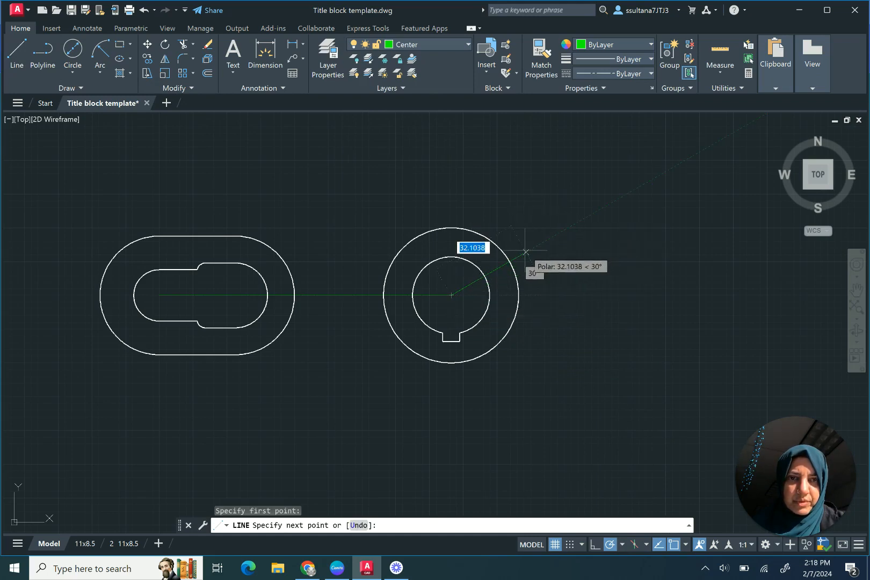
click(583, 218)
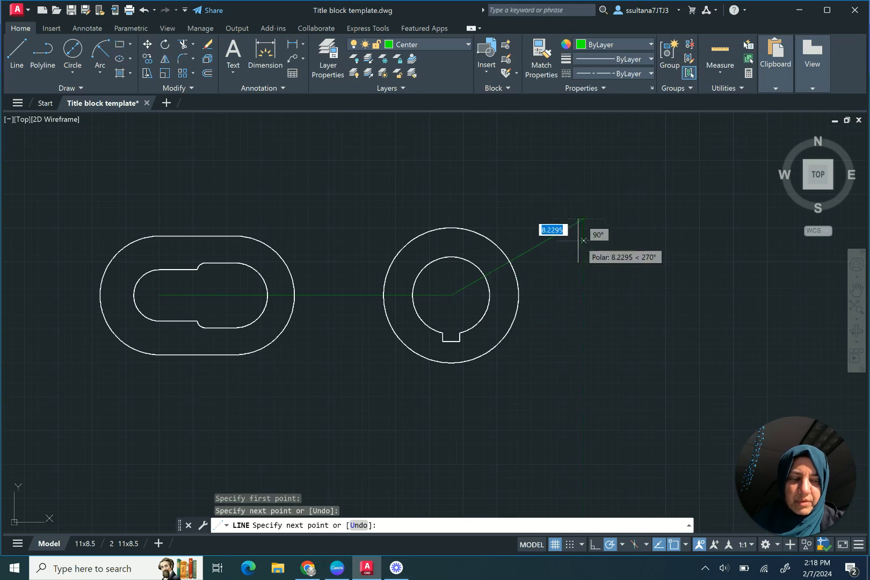
key(Return)
Offset the 30° center line by 12 mm to its upper side.
scroll(494, 217, up, 2)
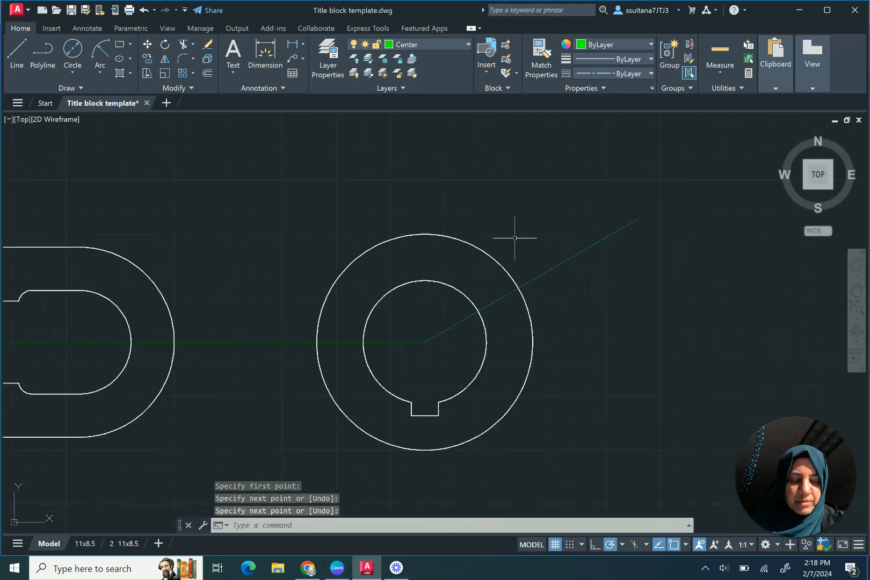
click(207, 73)
key(Return)
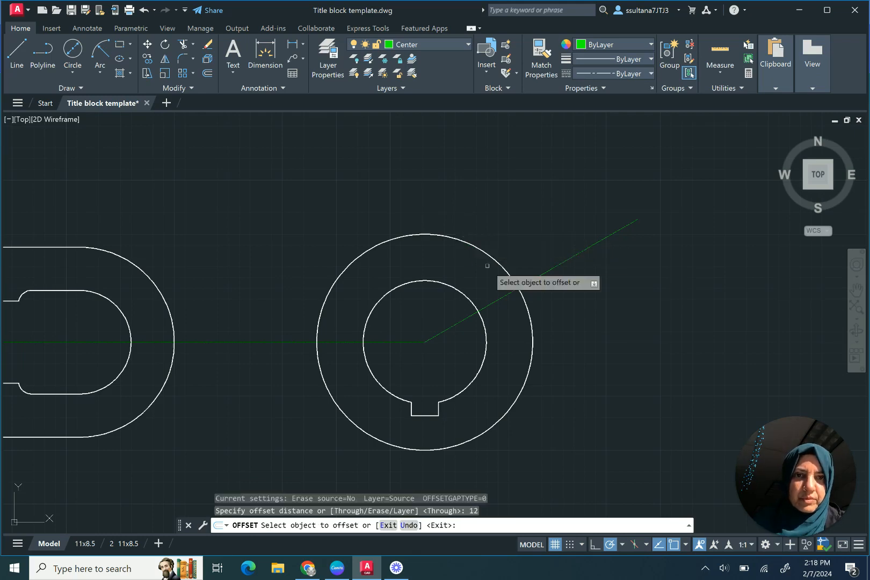
click(556, 264)
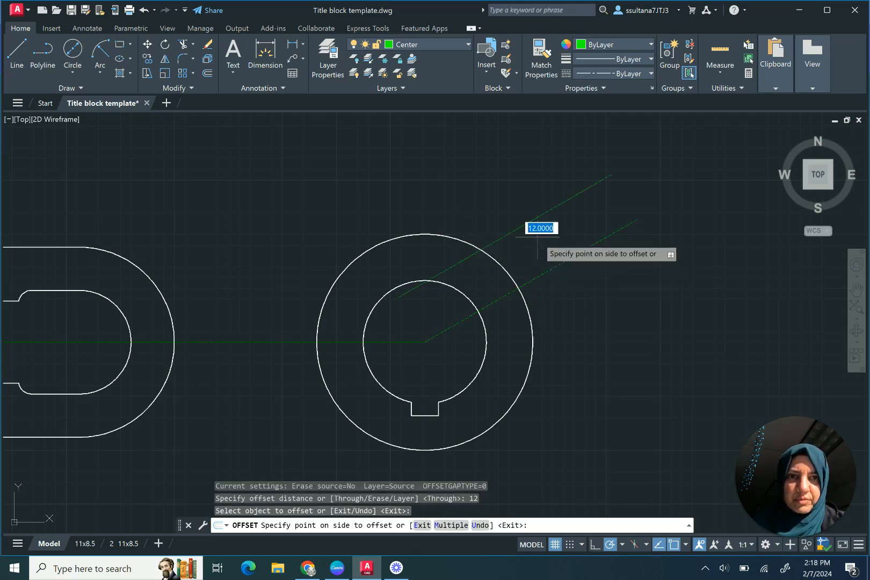
click(534, 228)
right_click(506, 199)
click(528, 204)
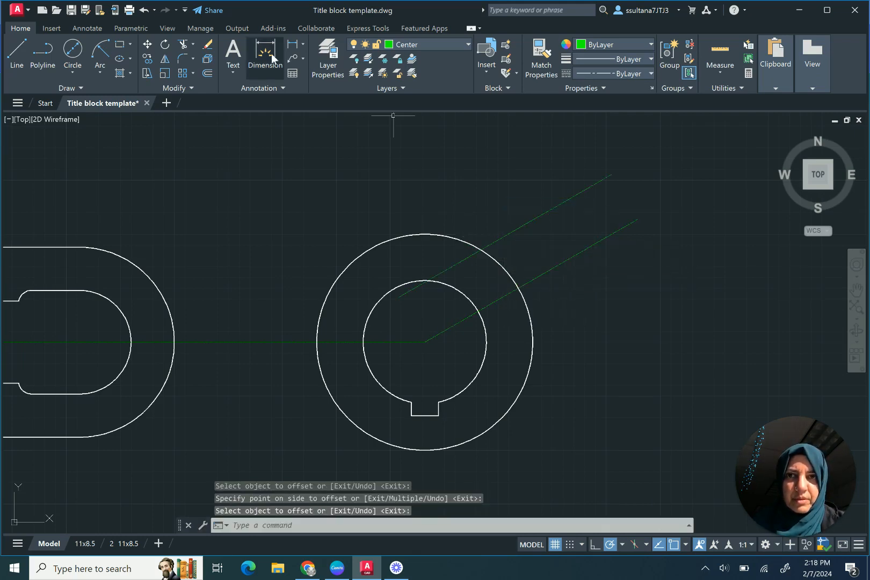
Offset the upper 30° line by a further 5 mm, away from the hub's centre.
click(208, 73)
text(5)
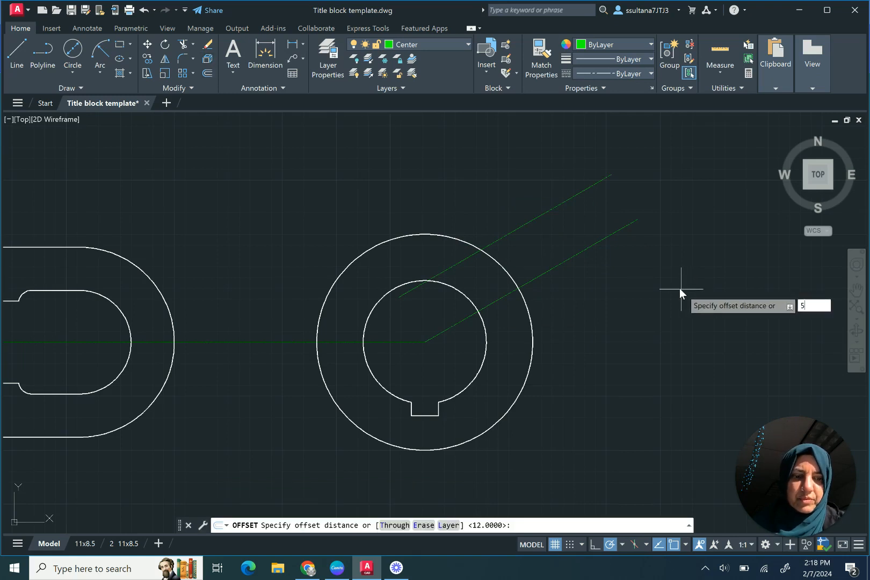
key(Return)
click(546, 212)
click(534, 195)
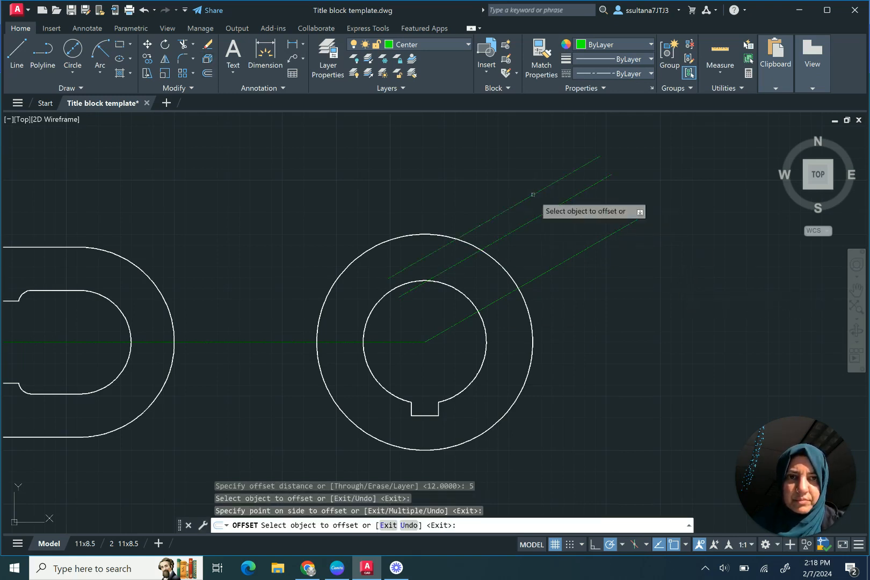
right_click(567, 229)
click(585, 231)
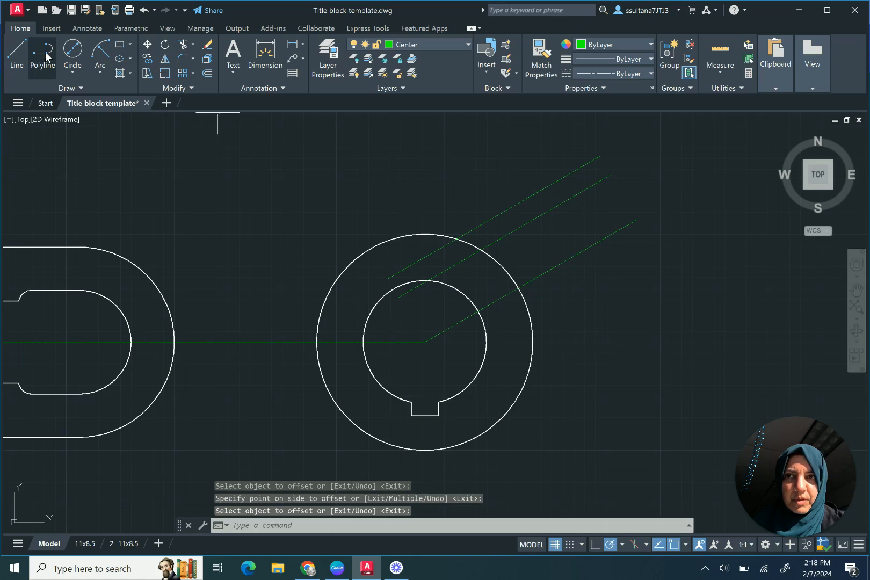
Draw a line from the hub's centre at 120°, perpendicular to the 30° lines, out past the 50 mm circle.
click(17, 52)
click(425, 342)
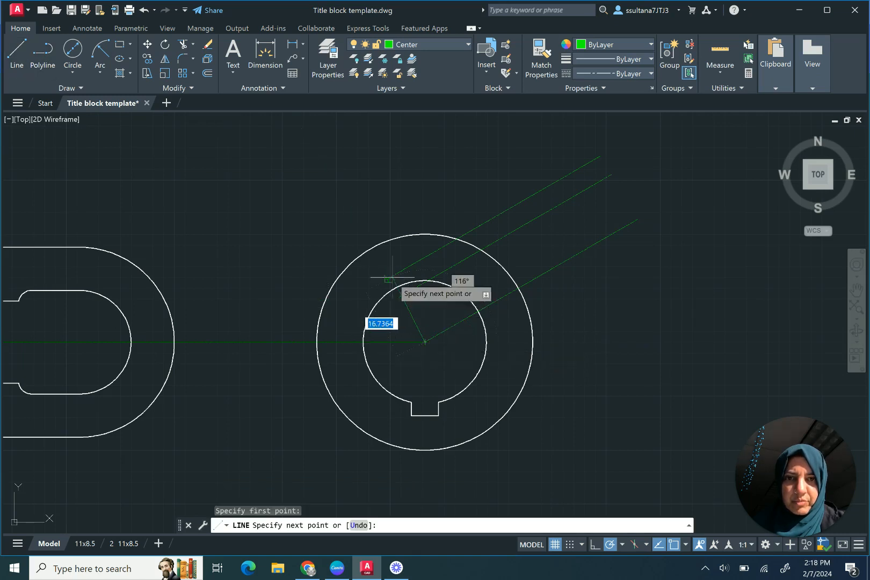
click(353, 217)
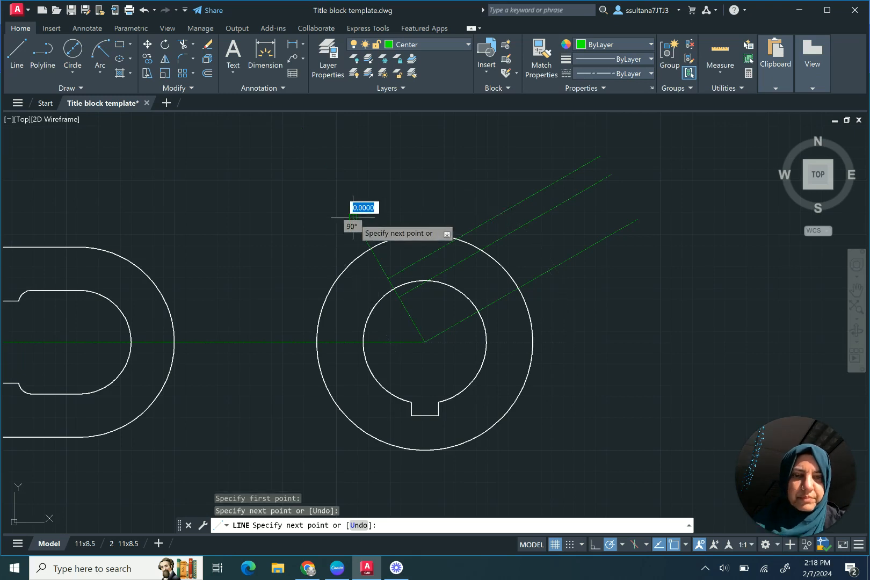
key(Return)
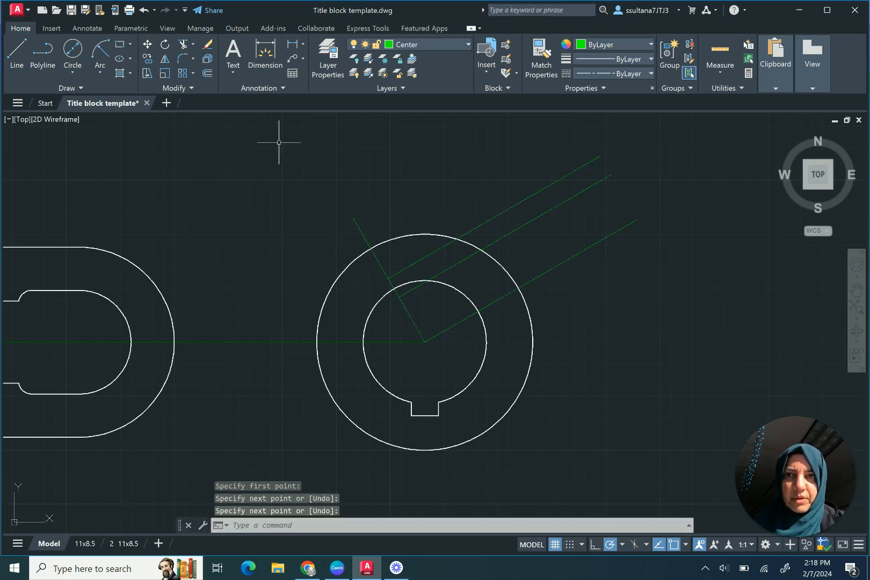
Offset the 120° line by 58 mm toward the outer ends of the 30° lines.
click(210, 74)
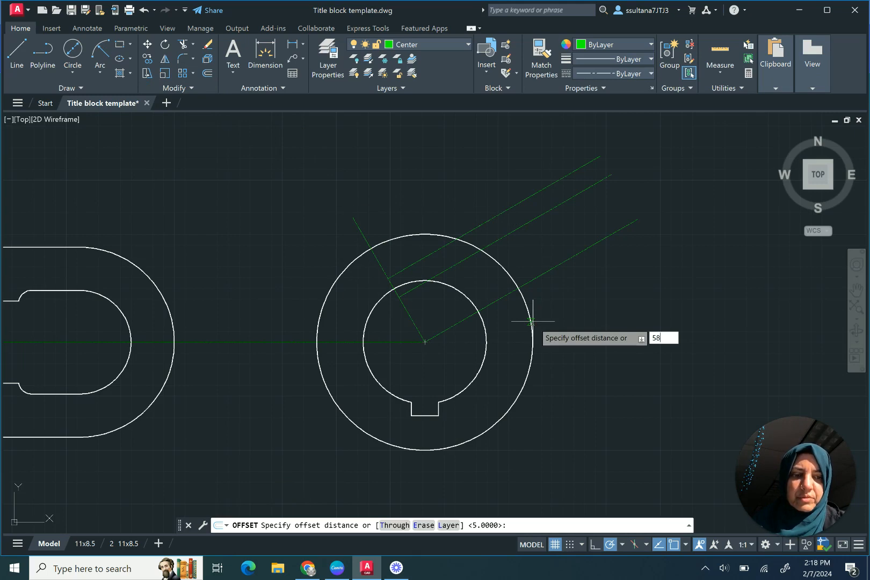
key(Return)
click(375, 256)
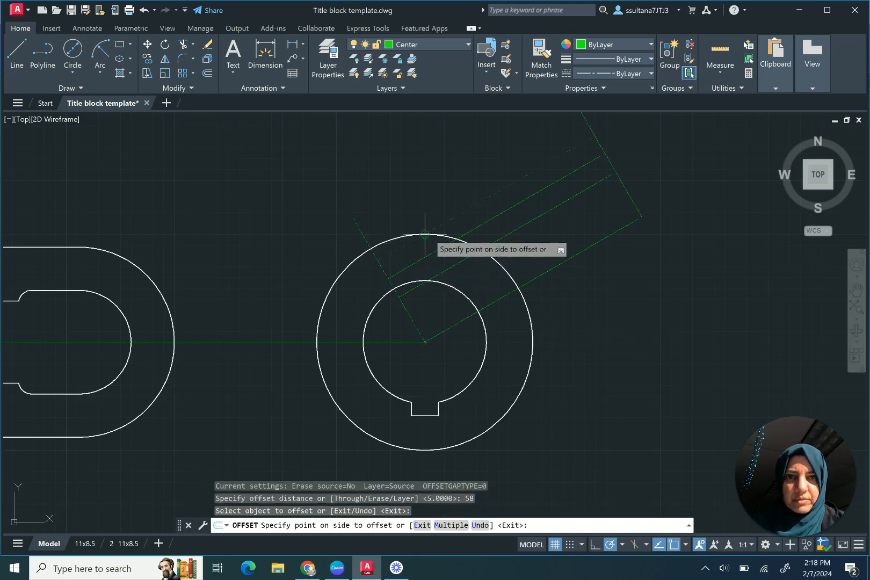
click(425, 234)
right_click(524, 253)
click(538, 258)
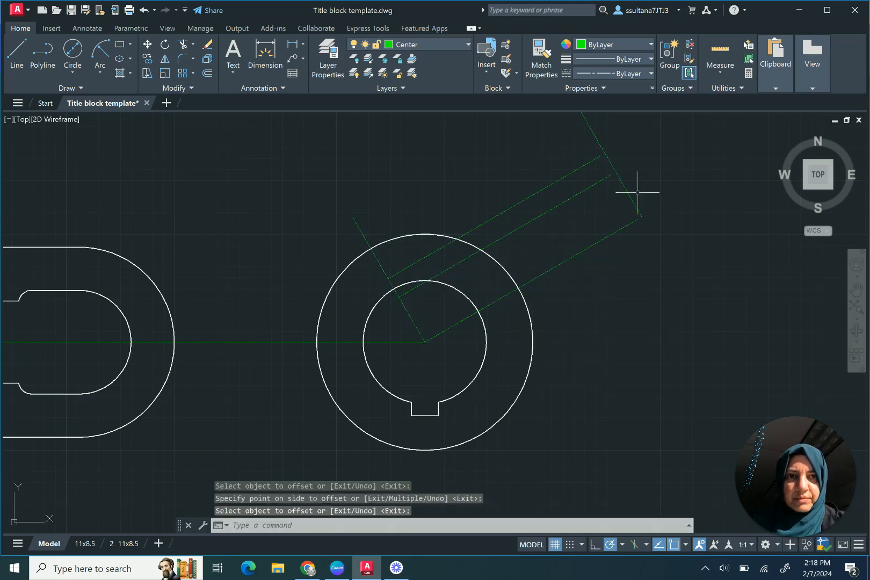
Extend the three parallel 30° lines to meet the outer perpendicular line, using that line as the boundary.
scroll(665, 147, down, 2)
scroll(660, 151, up, 7)
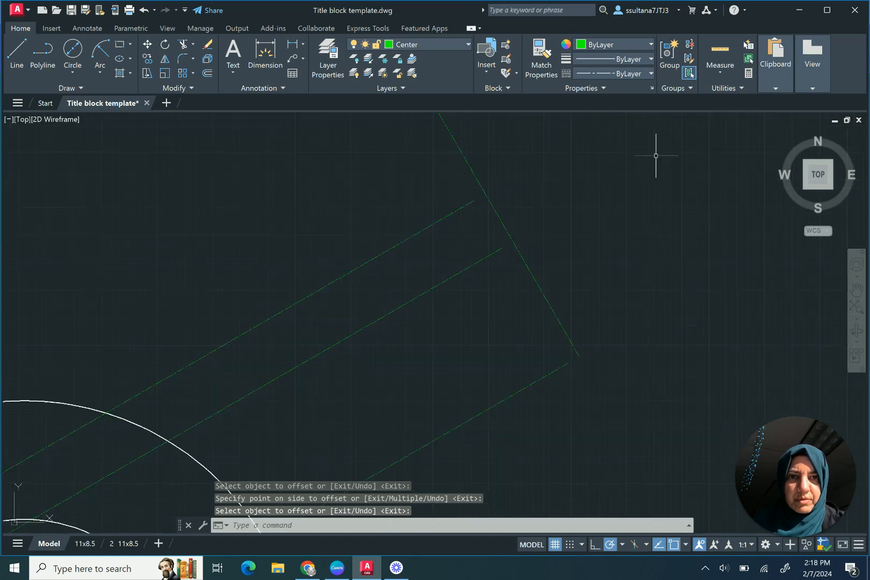
click(463, 155)
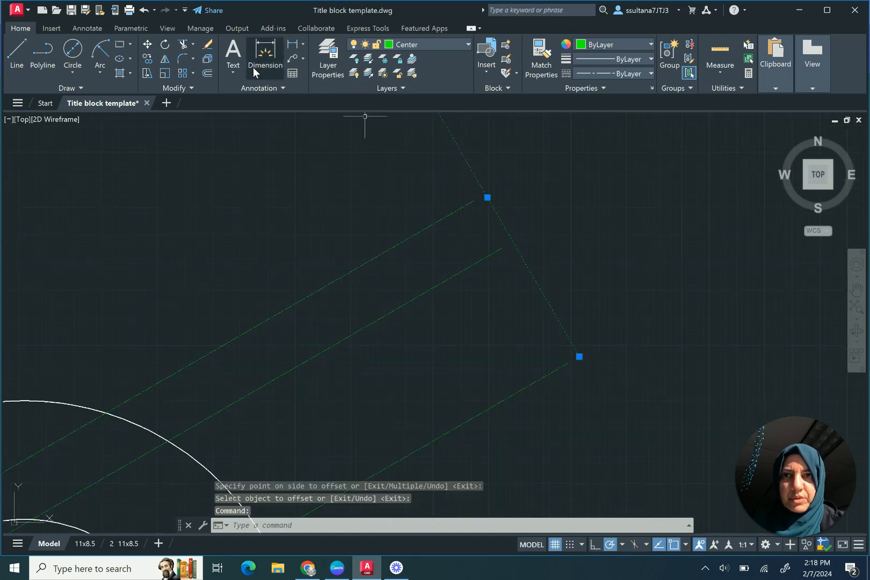
click(195, 47)
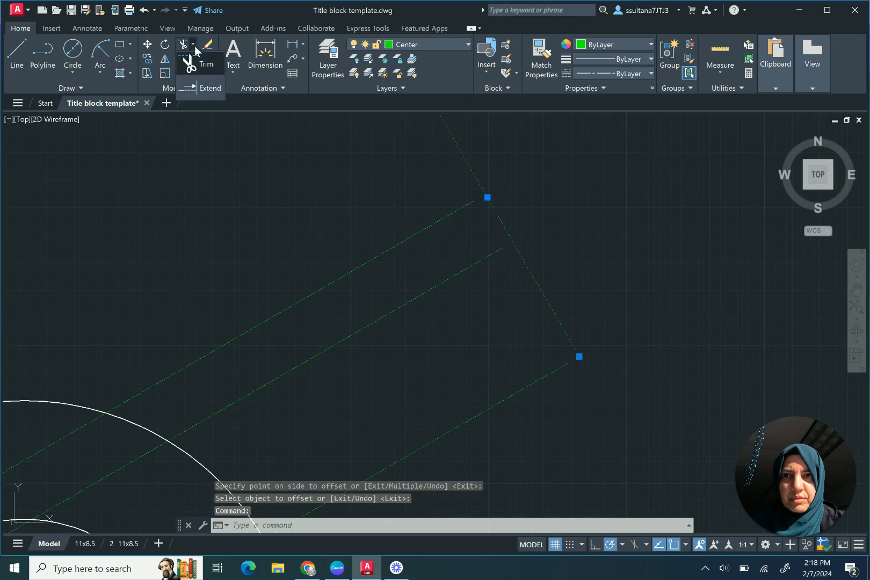
click(190, 85)
click(528, 430)
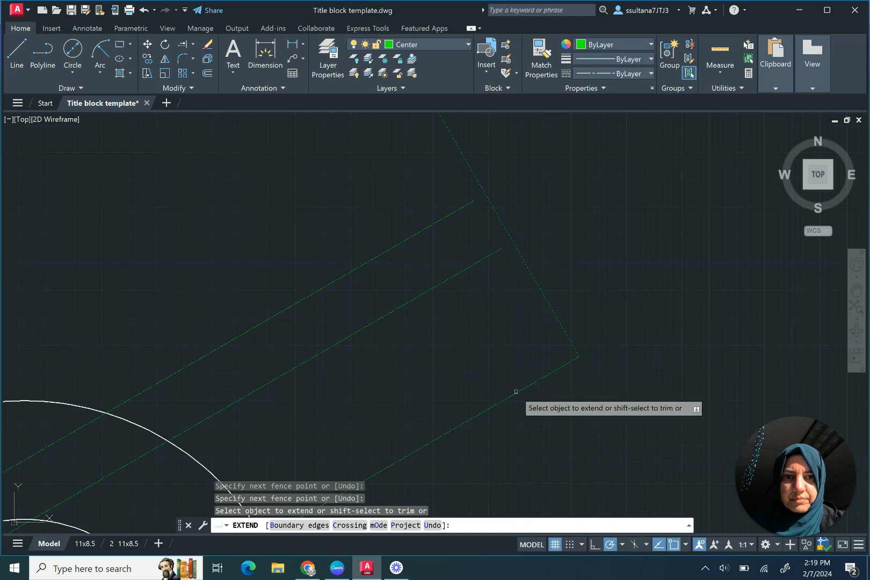
click(476, 265)
click(443, 217)
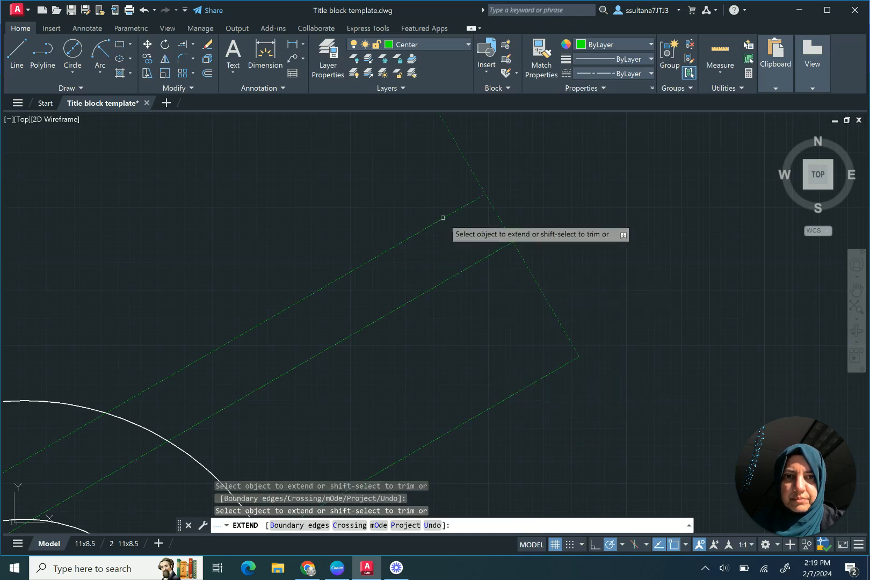
right_click(445, 228)
click(458, 233)
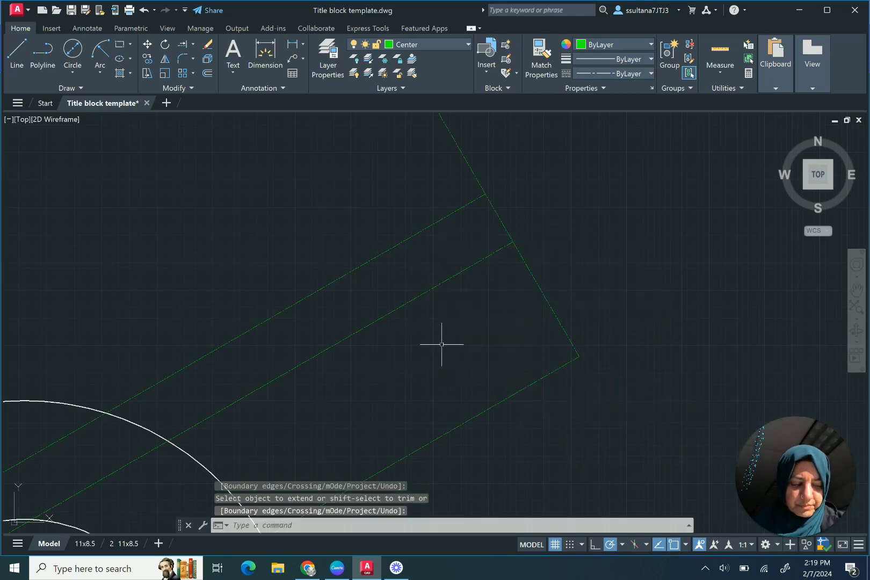
Make the Object layer current.
scroll(495, 300, down, 1)
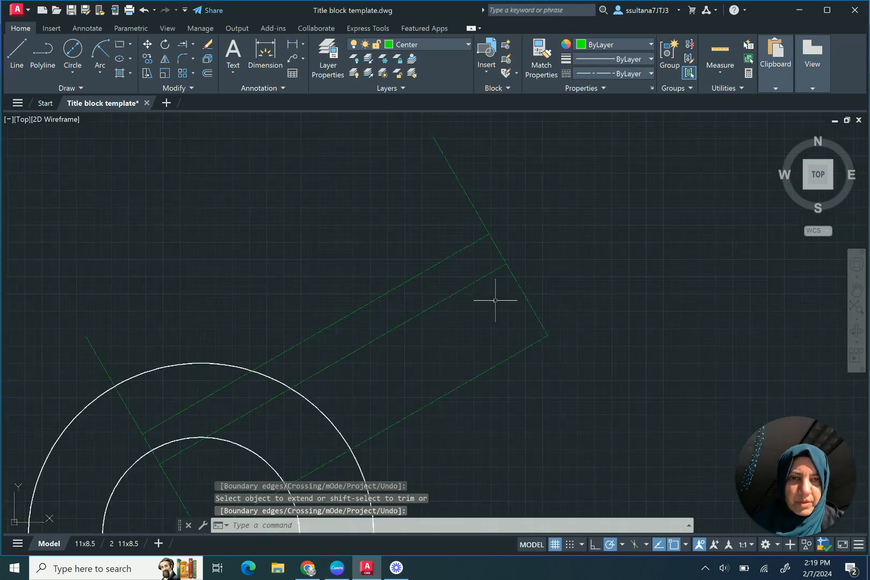
click(428, 43)
click(407, 173)
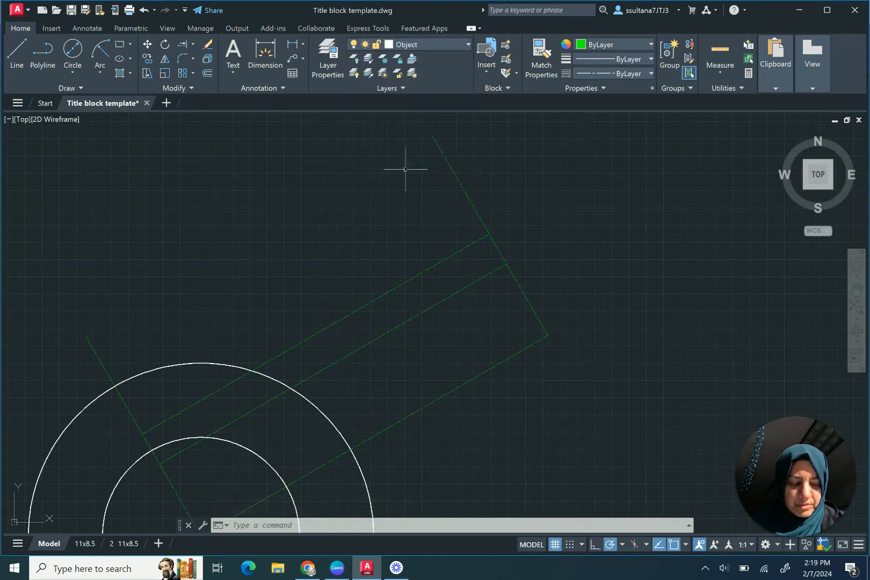
Draw a circle of radius 10 mm centred where the uppermost 30° line meets the outer perpendicular line.
click(76, 69)
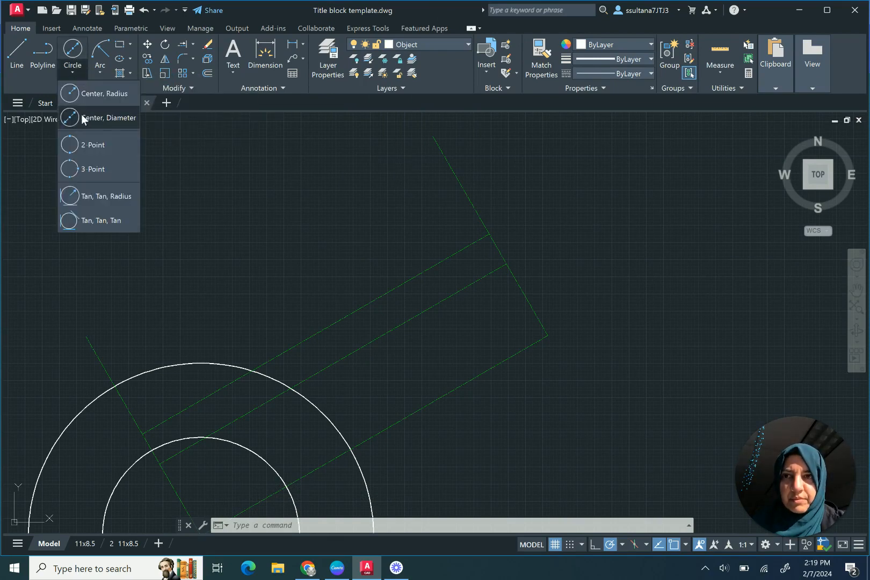
click(78, 96)
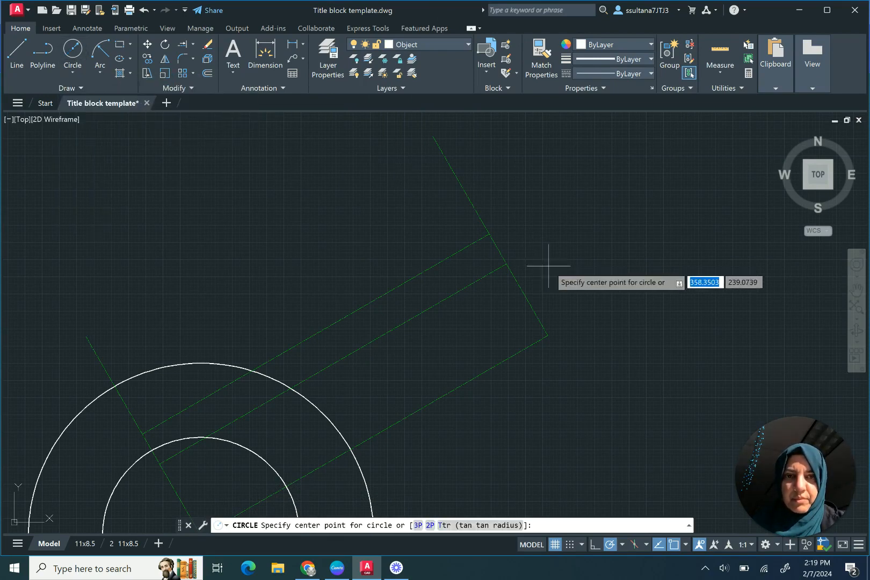
click(488, 233)
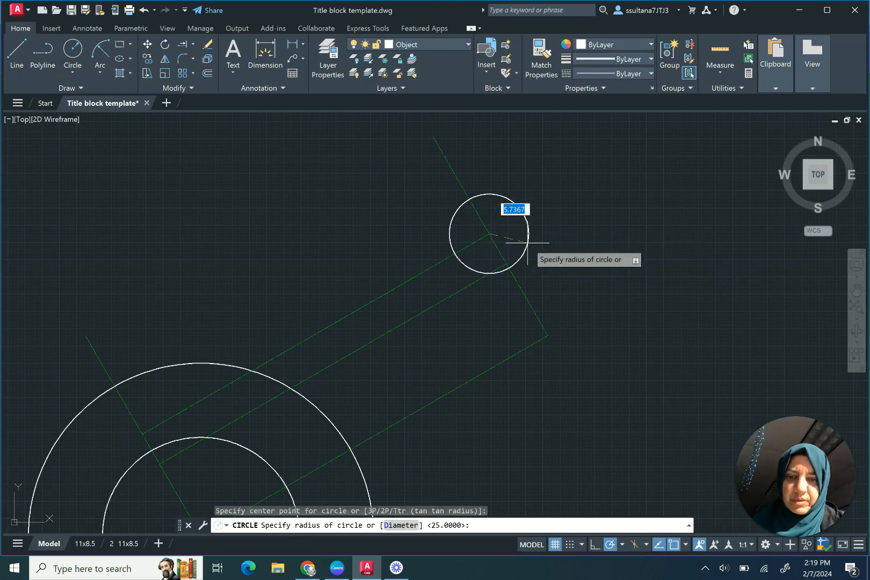
text(10)
key(Return)
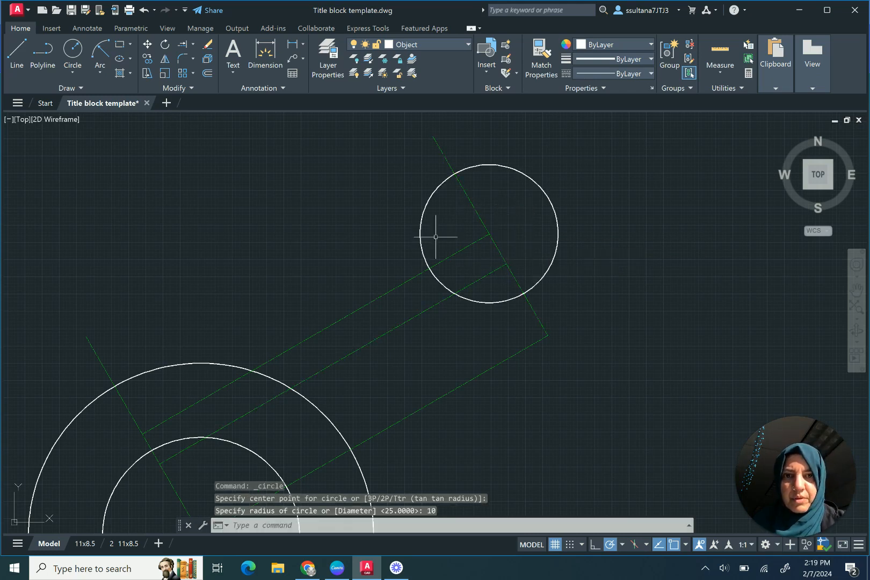
Draw a line from the new circle's intersection with the uppermost 30° line, perpendicular to the middle 30° line.
click(21, 48)
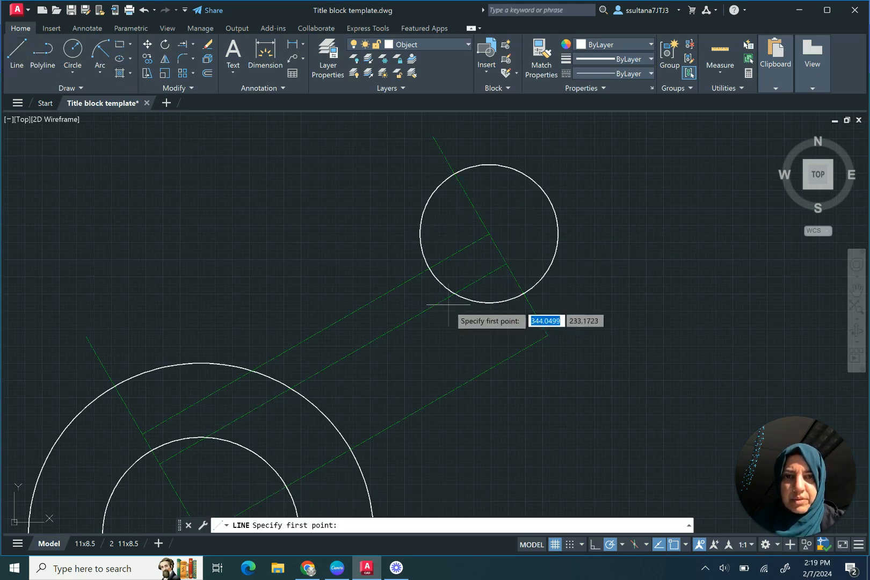
click(429, 267)
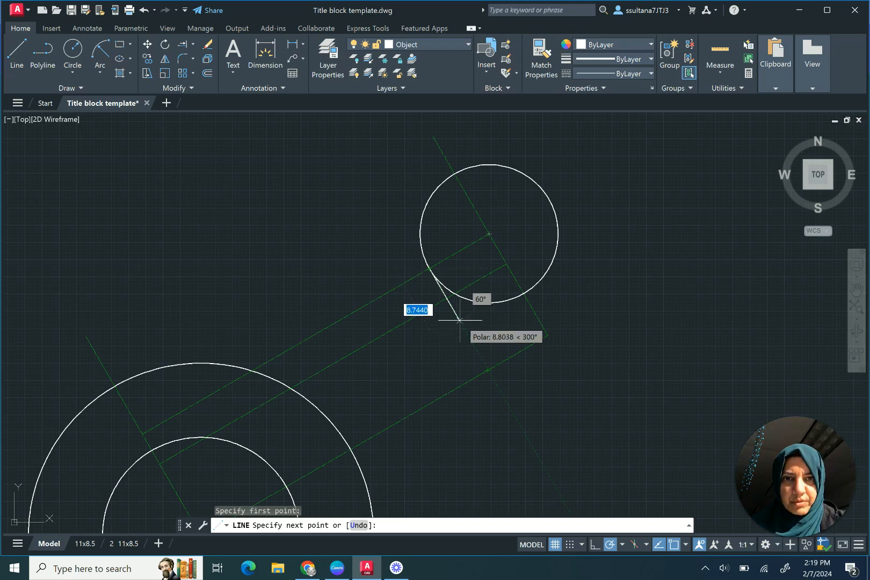
click(449, 301)
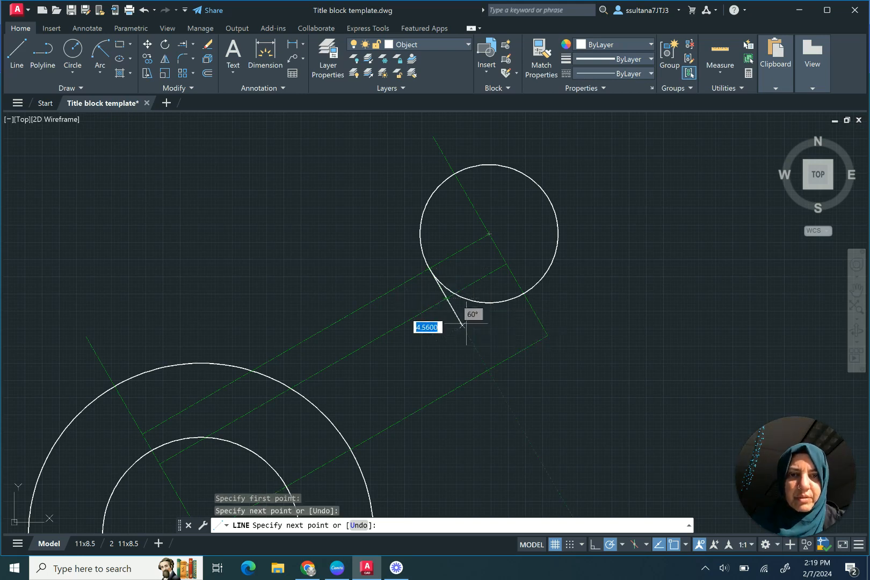
key(Return)
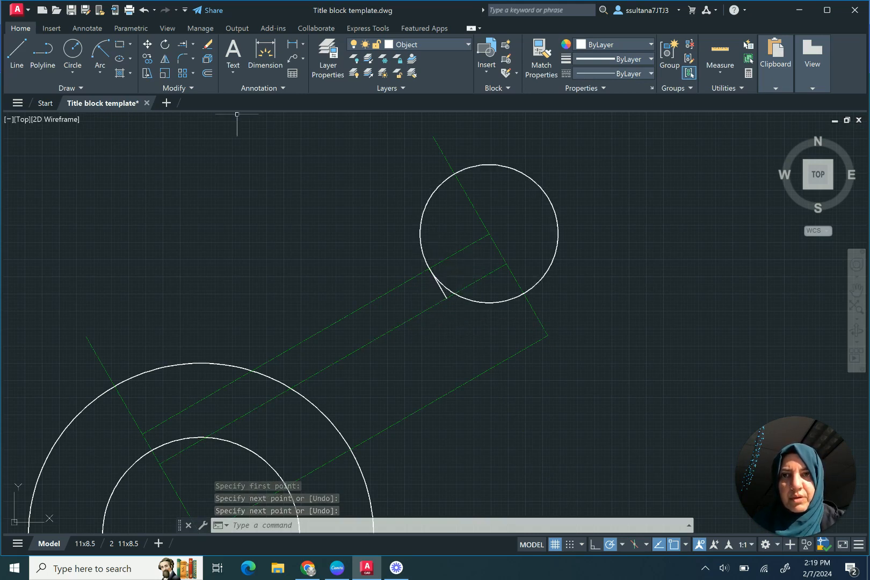
Mirror the short tangent line across the outer perpendicular line through the 10 mm radius circle, keeping the source line.
click(164, 63)
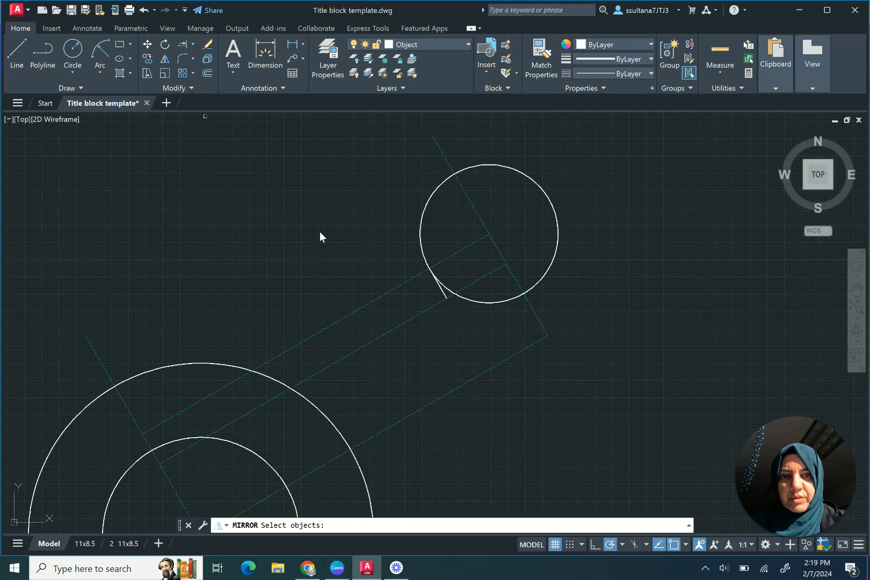
click(444, 293)
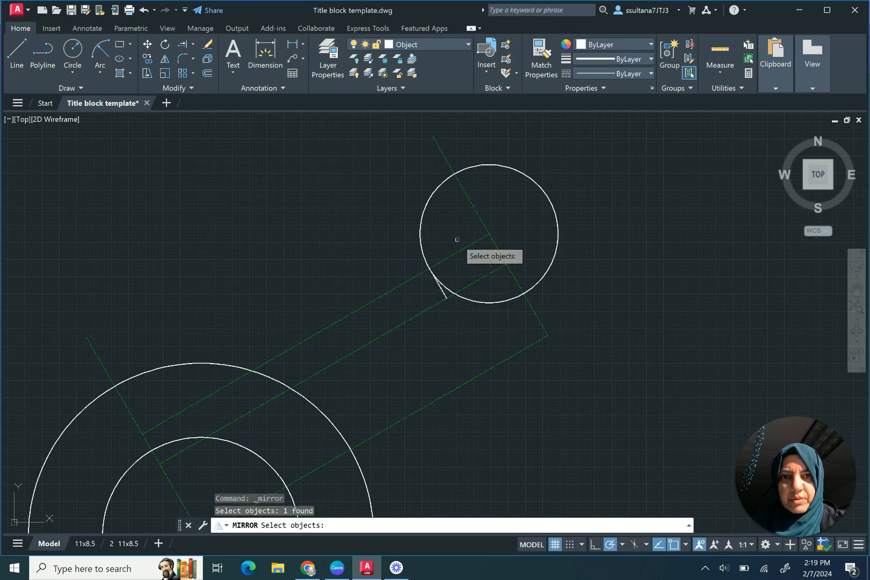
key(Return)
click(455, 174)
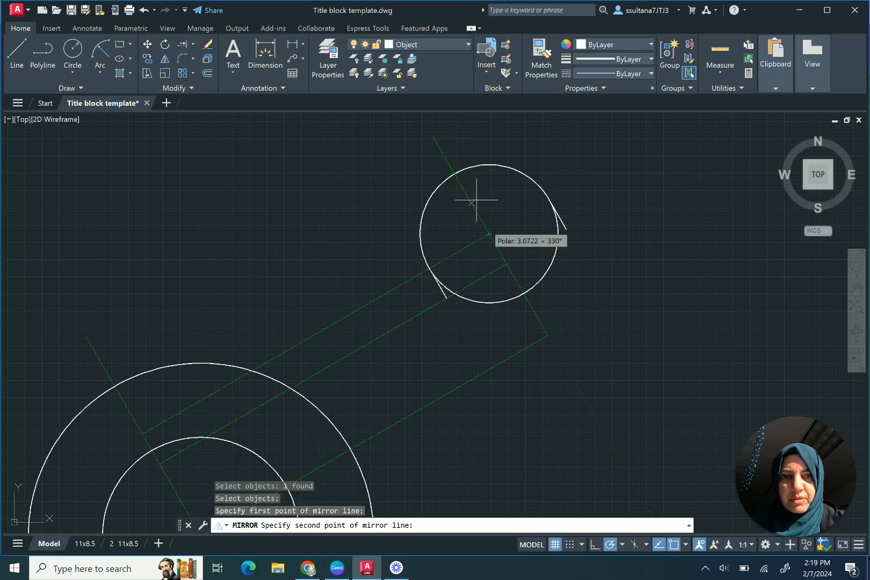
click(526, 299)
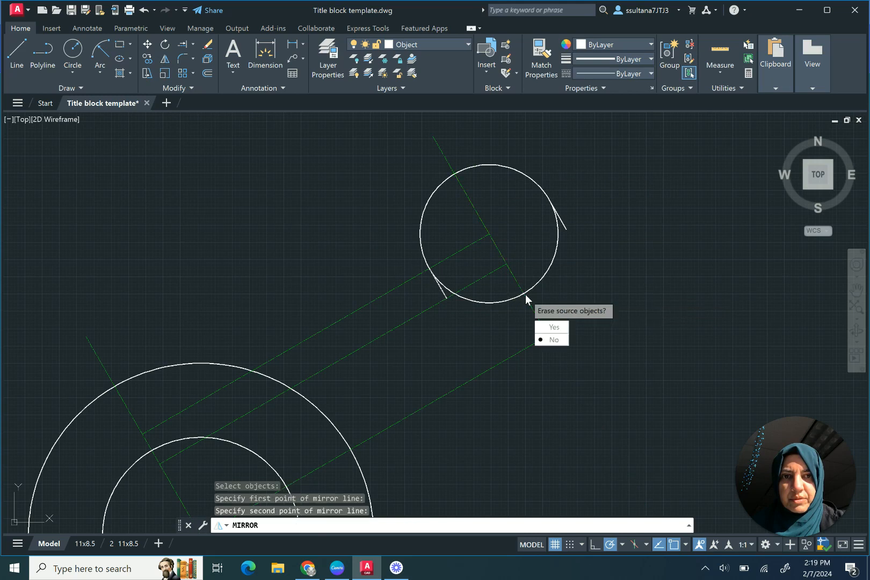
click(553, 339)
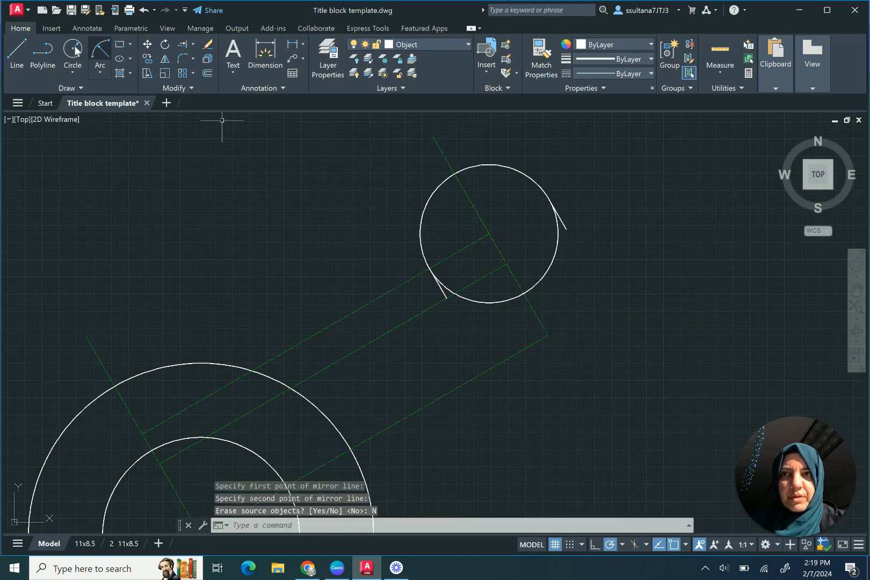
Draw a line joining the free ends of the two short tangent lines to close the roller-end profile.
click(17, 54)
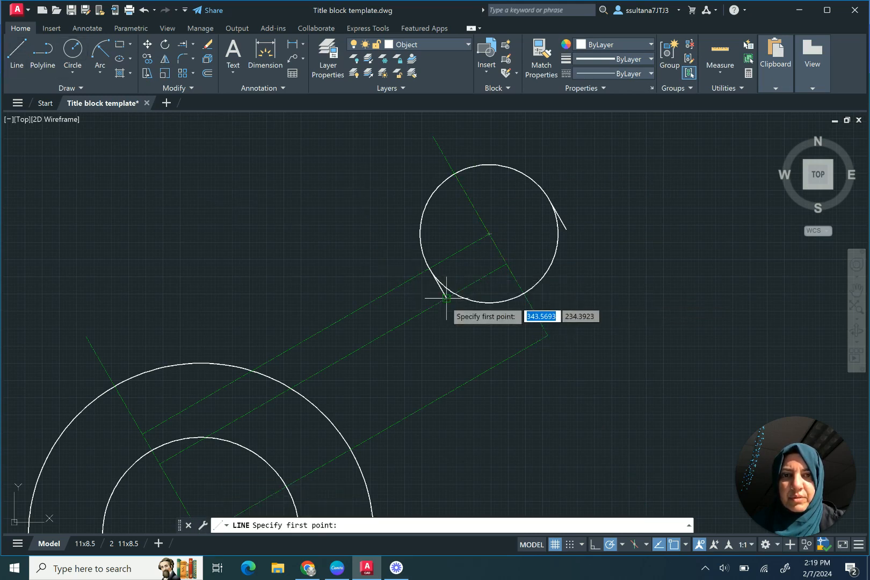
click(447, 297)
click(564, 229)
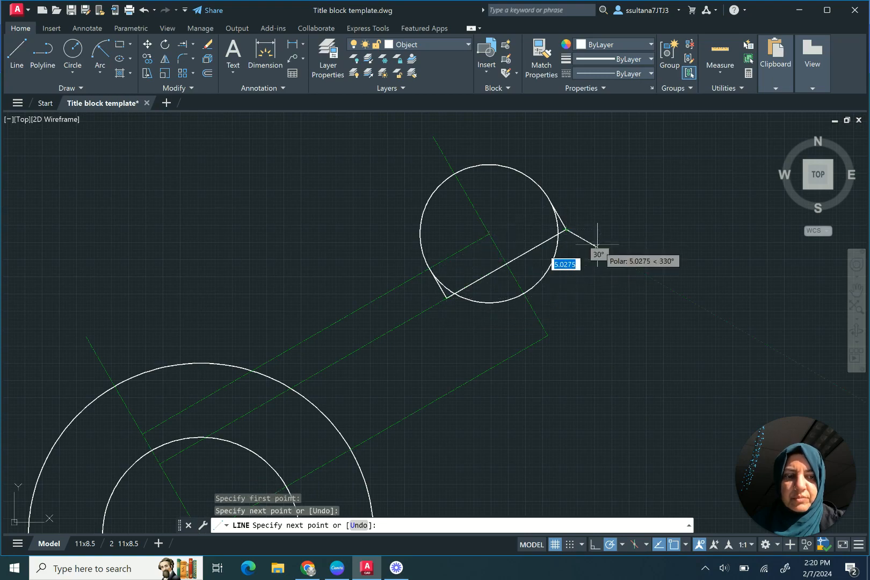
key(Return)
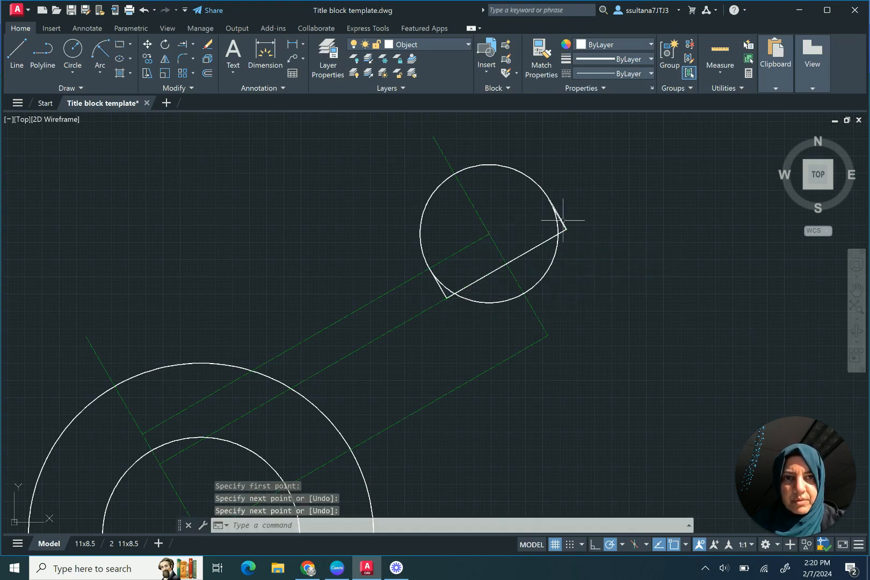
Trim away the arc of the 10 mm radius circle between the two tangent lines, on the hub-facing lower side.
click(561, 220)
scroll(507, 246, up, 2)
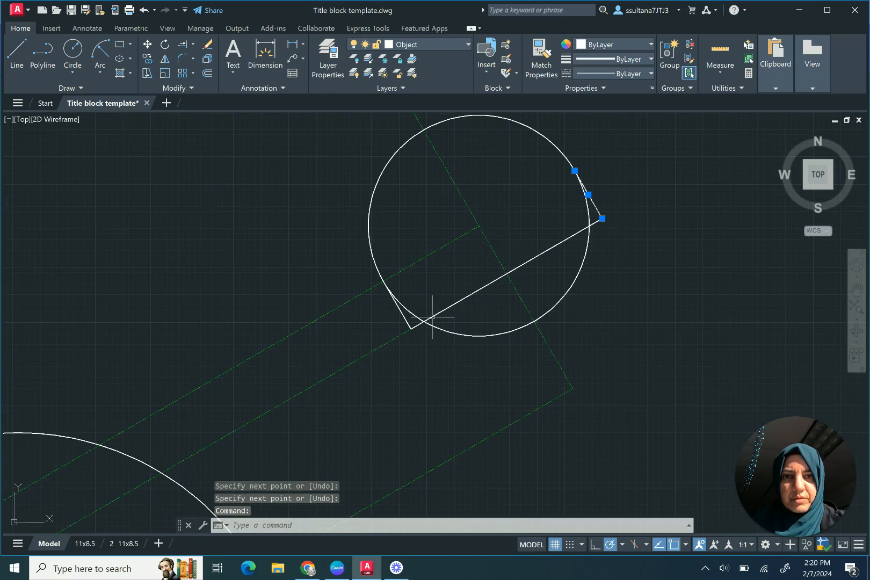
click(407, 319)
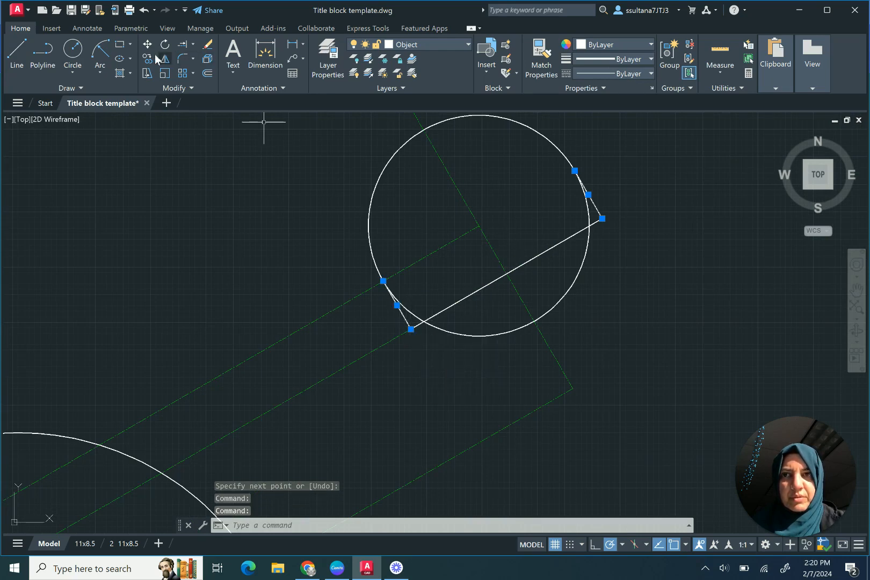
click(193, 45)
click(196, 68)
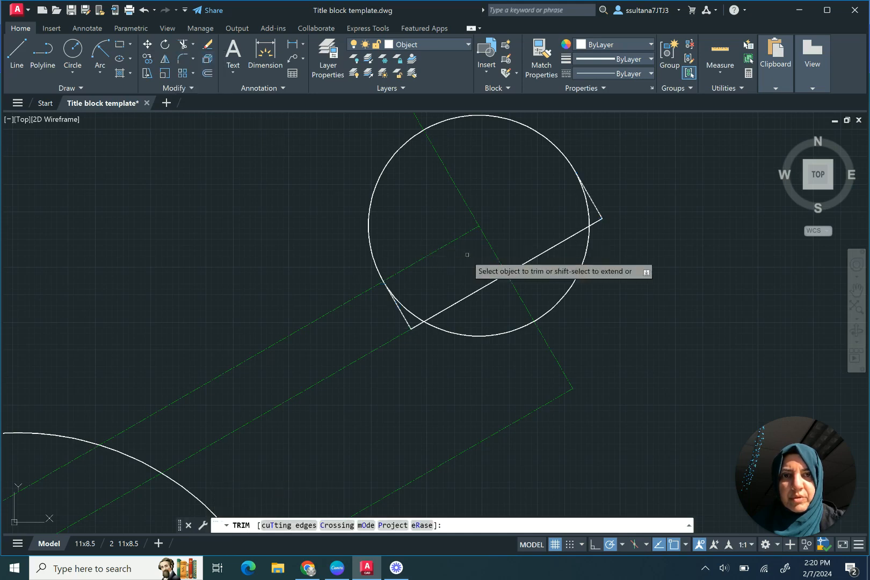
click(563, 297)
right_click(563, 291)
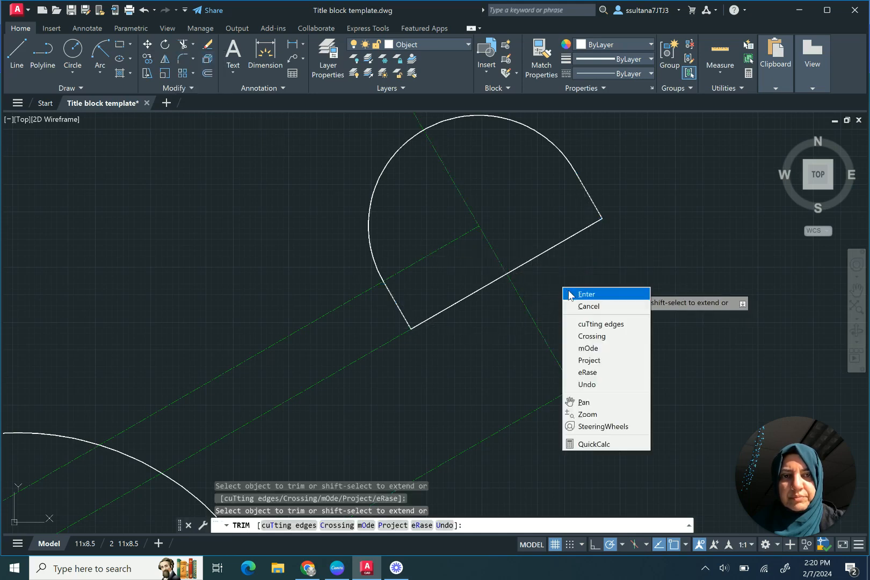
click(569, 295)
Fillet the D-shaped profile's lower-left corner, between the short side line and the flat edge, with radius 1.5 mm.
scroll(529, 249, down, 2)
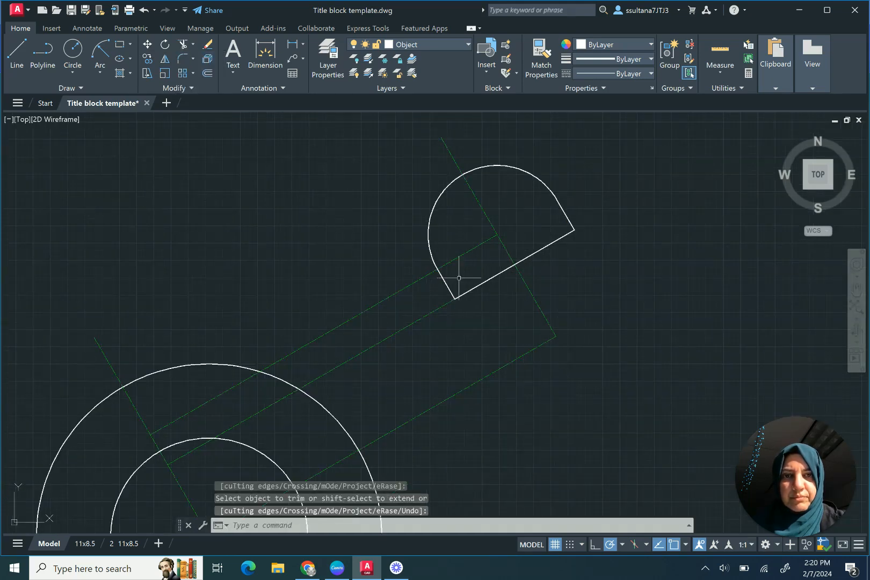
click(184, 60)
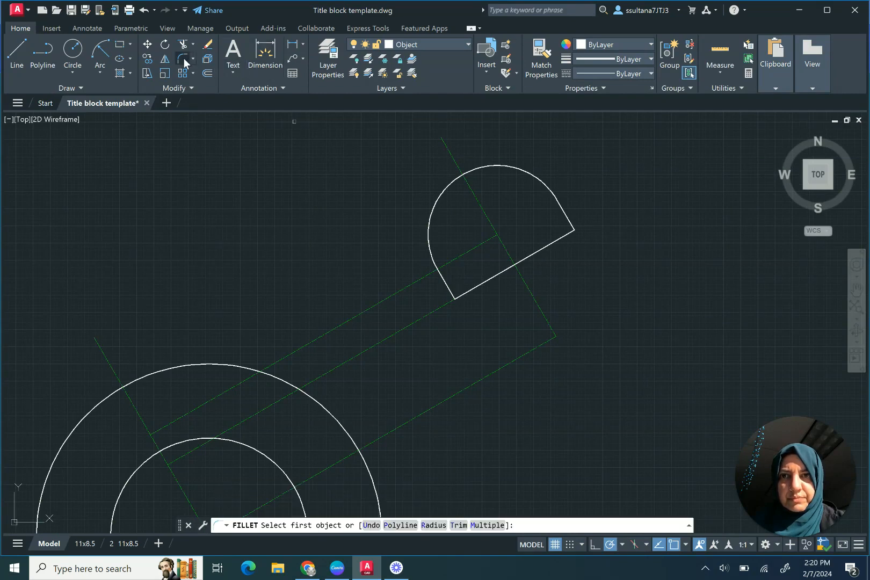
click(434, 524)
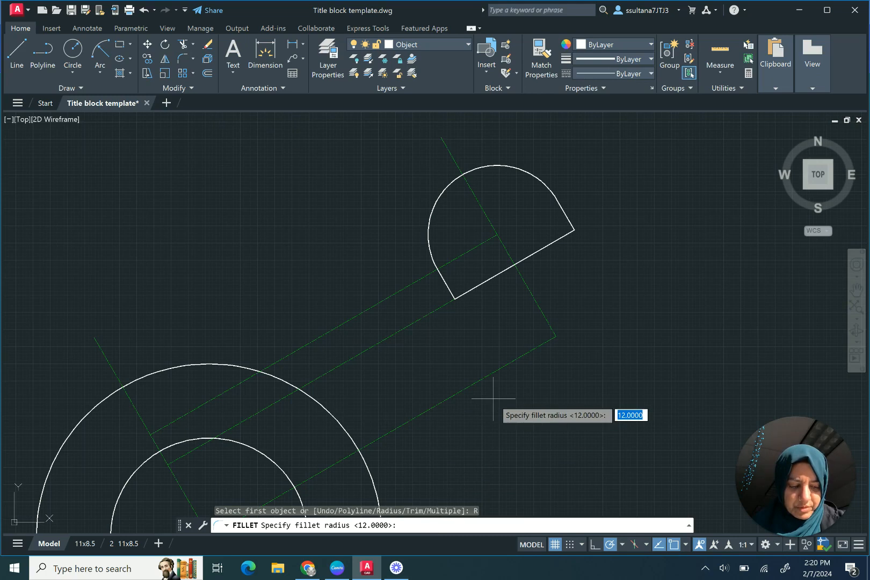
text(1)
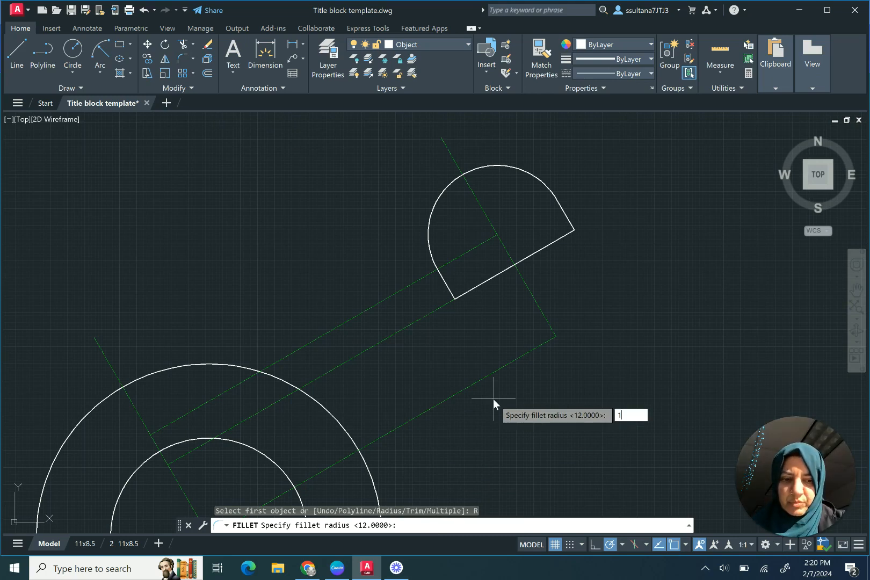
text(.5)
key(Return)
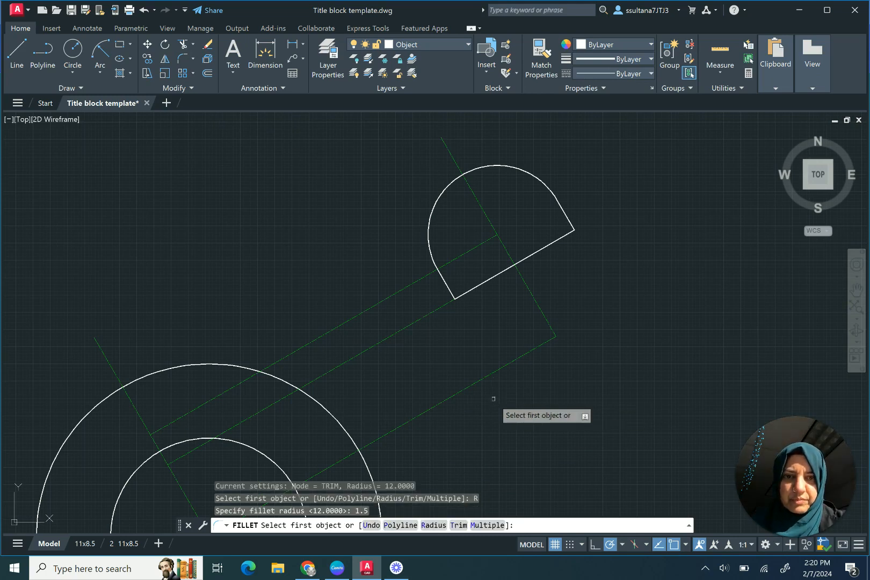
click(447, 285)
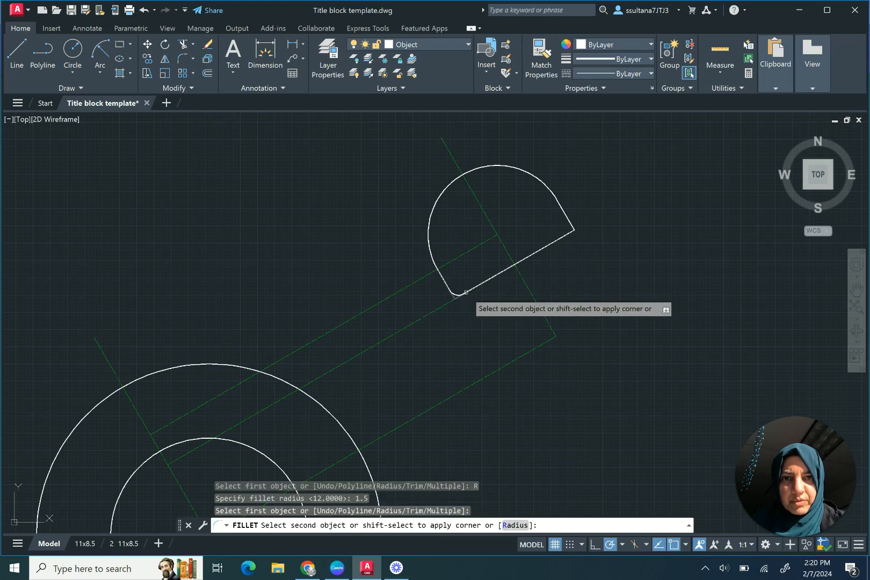
click(465, 291)
Fillet the opposite corner of the D-shaped profile's flat edge with the same 1.5 mm radius.
right_click(520, 232)
click(533, 241)
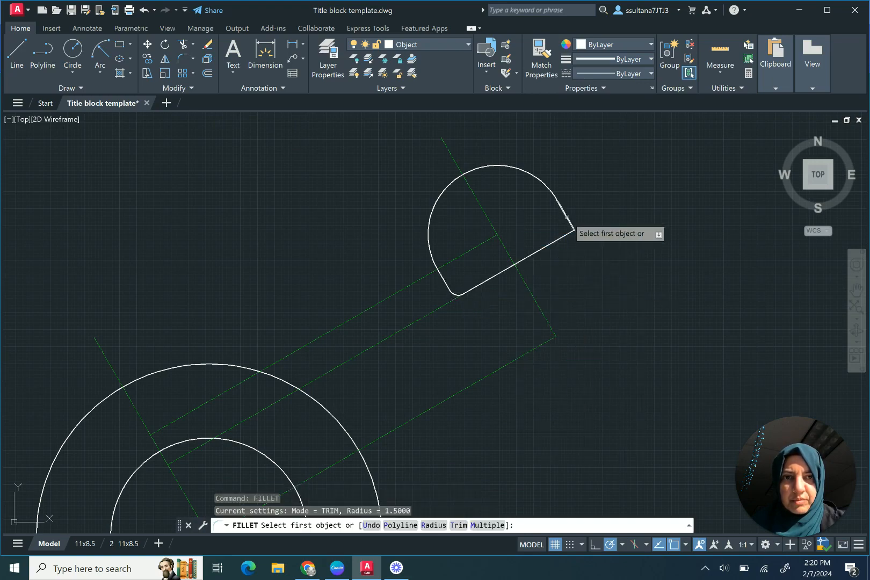
click(566, 217)
click(563, 234)
right_click(583, 242)
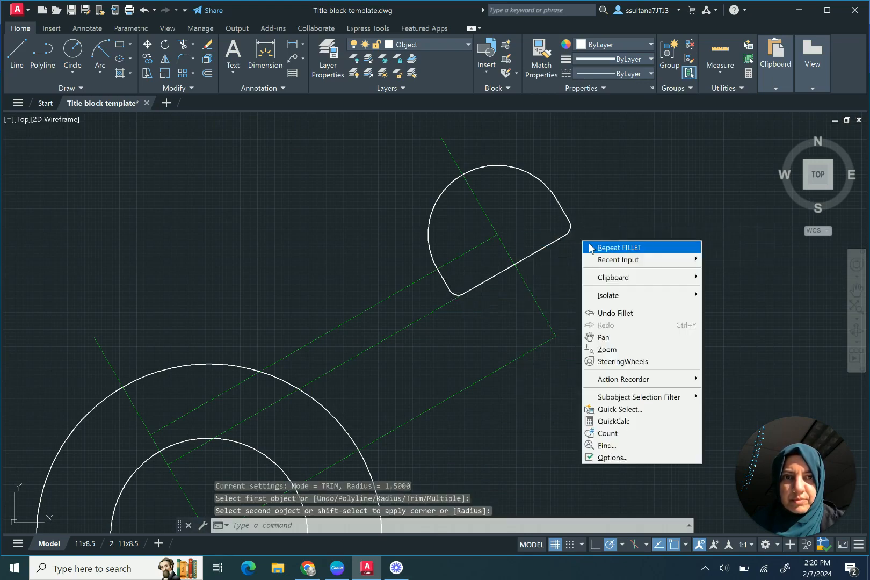
click(590, 248)
scroll(573, 242, down, 4)
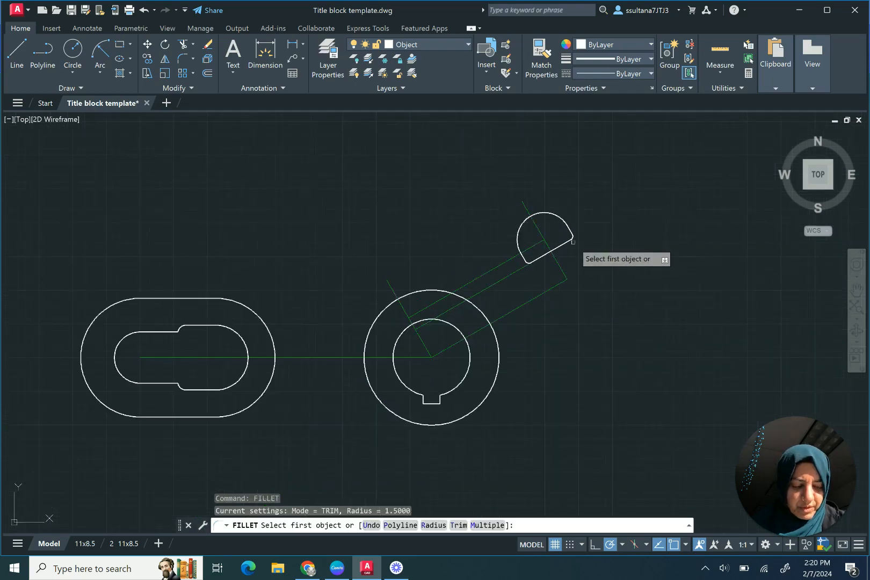
key(Escape)
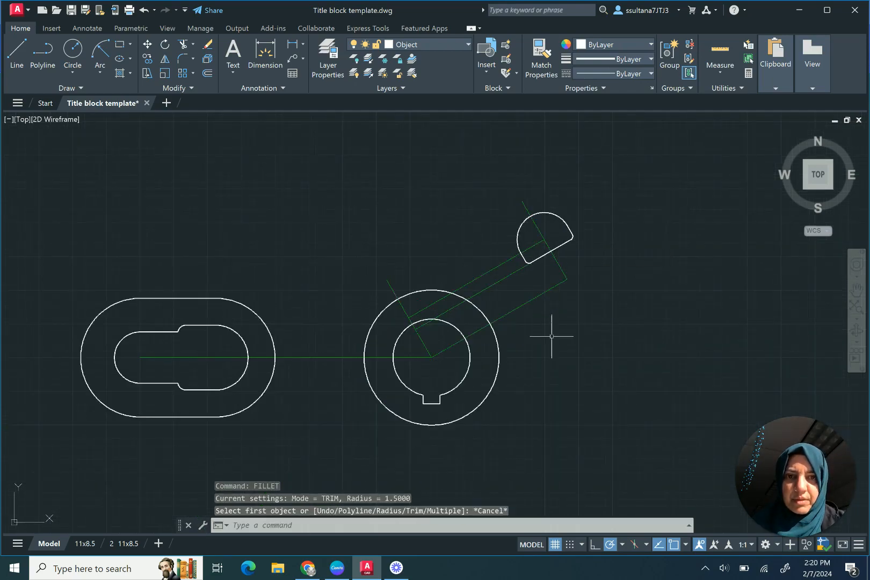
Draw a circle of radius 38 mm centred on the right-end hub.
scroll(552, 336, up, 2)
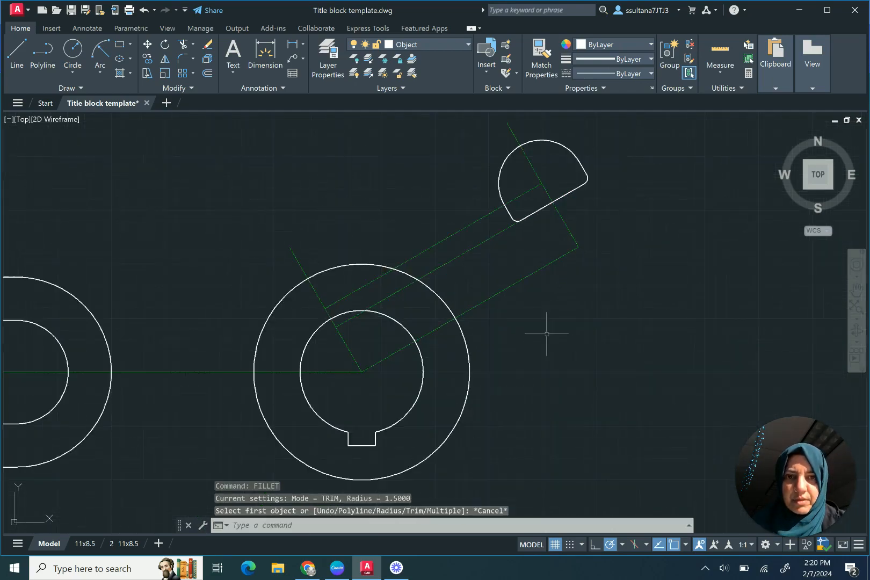
click(81, 47)
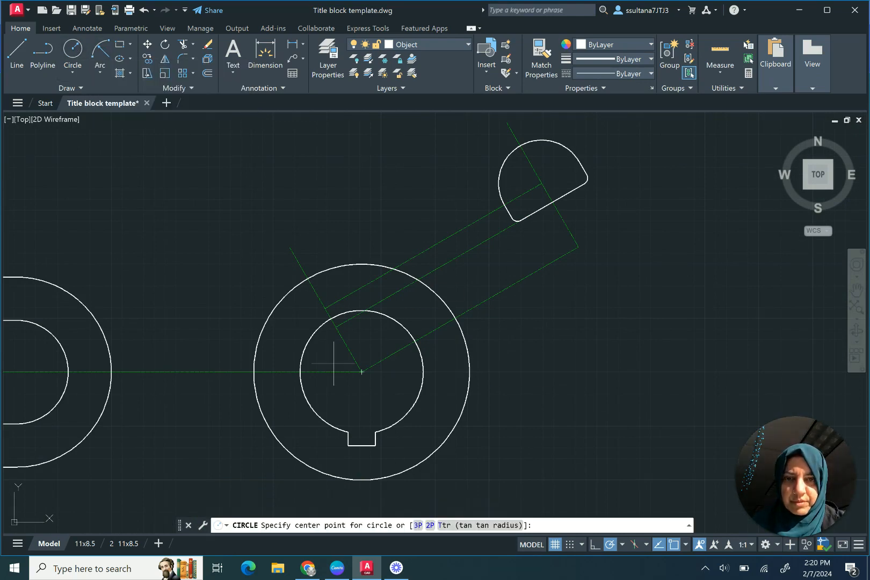
click(361, 371)
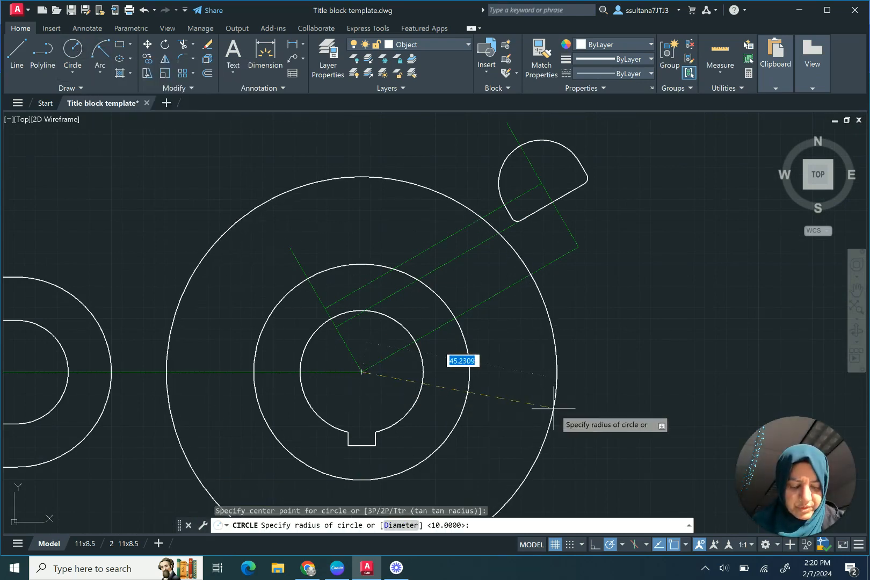
text(38)
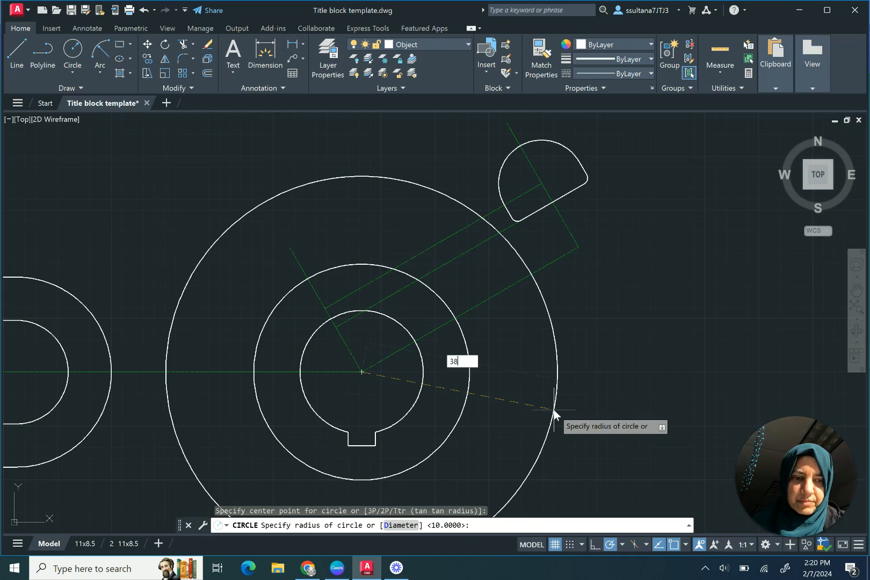
key(Return)
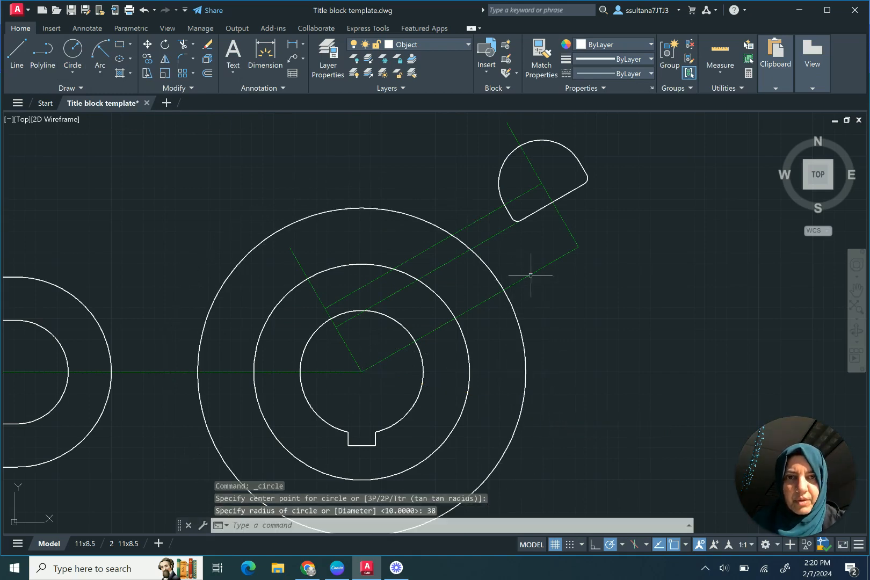
Fillet the D-shaped profile's flat edge to the 38 mm radius circle with a 12 mm radius.
scroll(566, 242, up, 2)
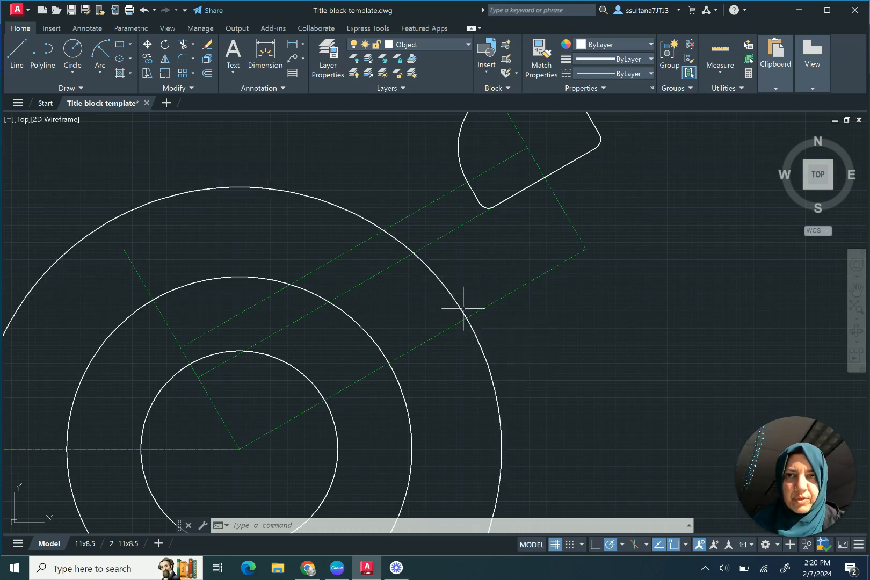
click(186, 56)
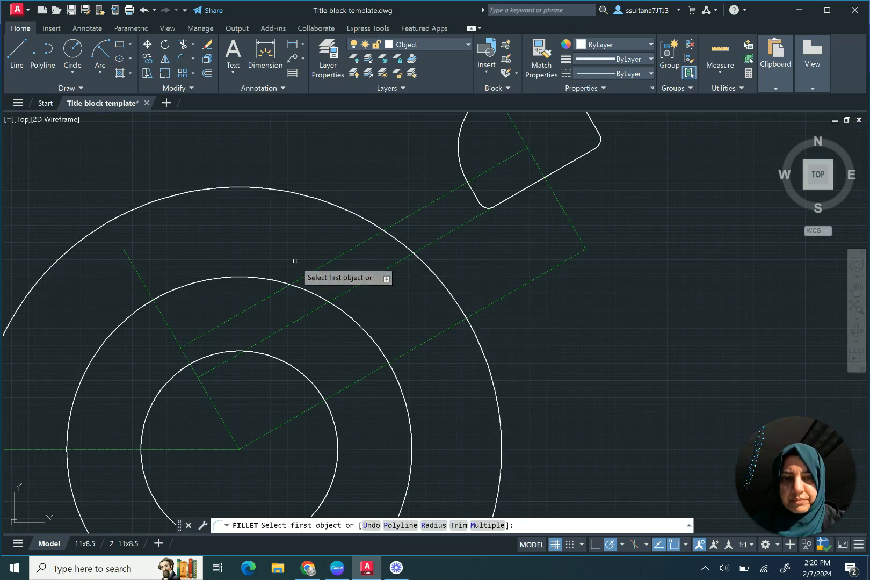
click(432, 525)
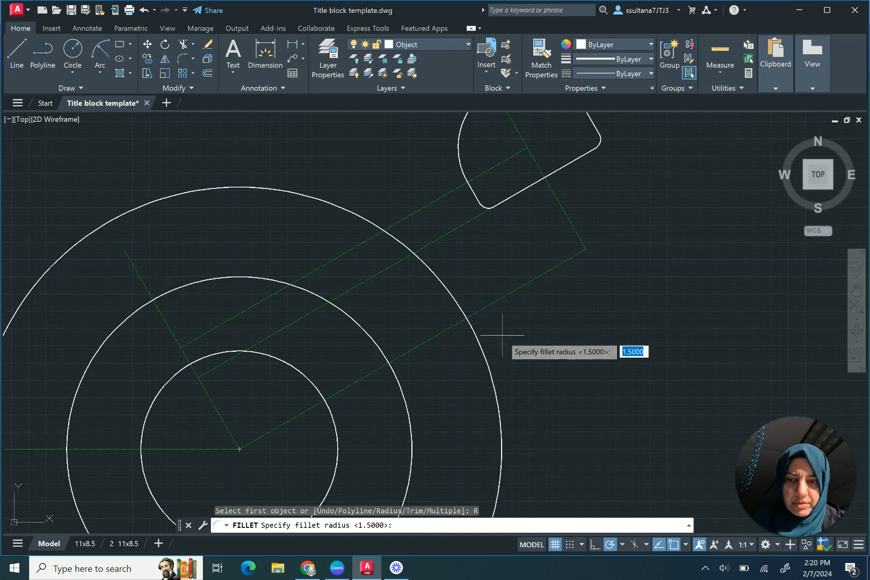
text(12)
key(Return)
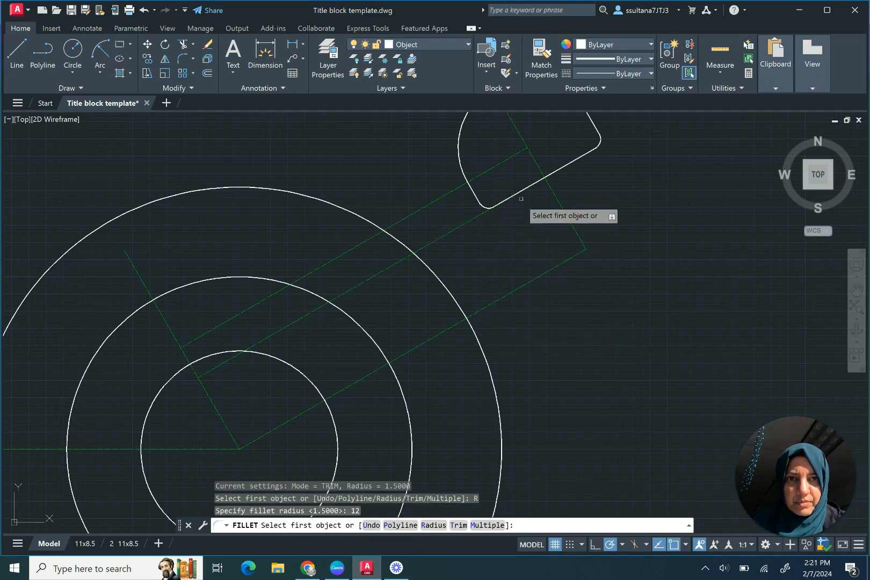
click(550, 174)
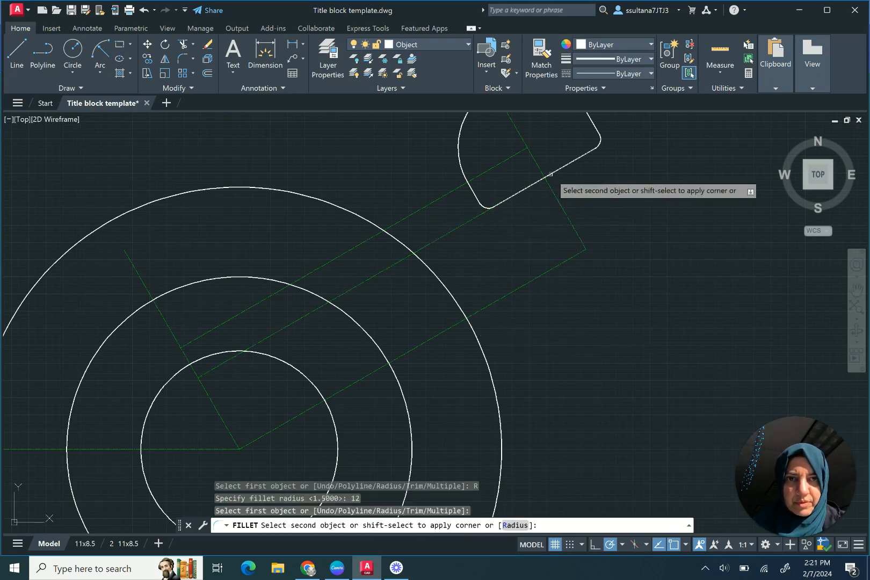
click(456, 303)
scroll(469, 256, down, 4)
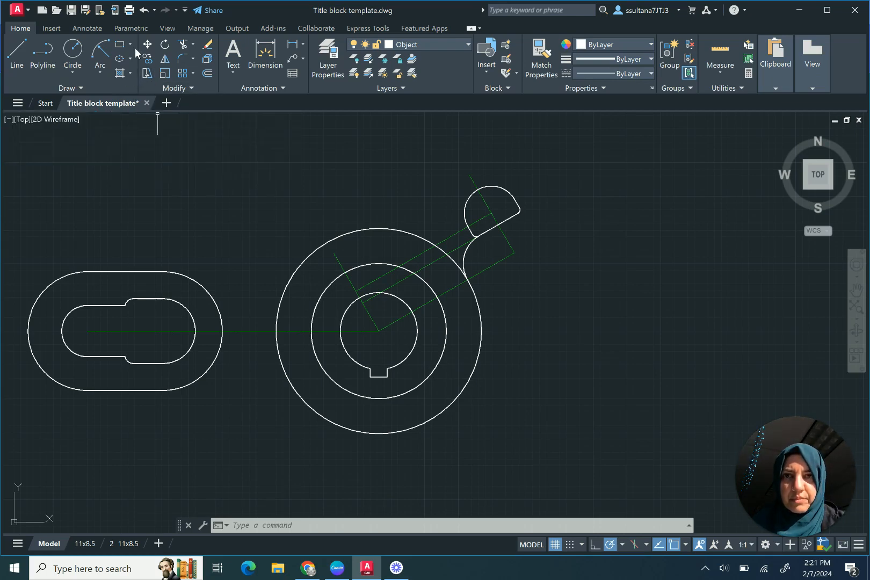
Make Center the current layer and draw a vertical line from the right-end hub centre up to the 38 mm radius circle.
click(413, 45)
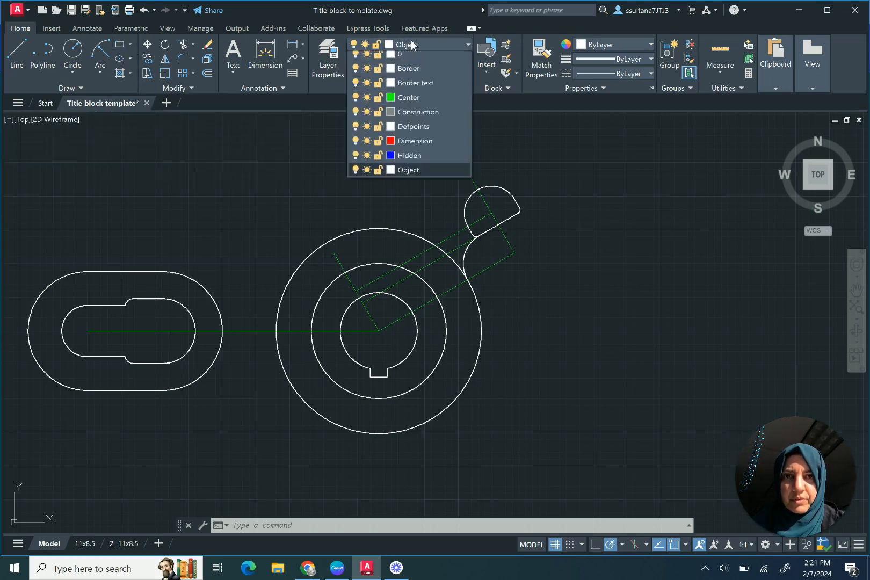
click(430, 102)
click(18, 51)
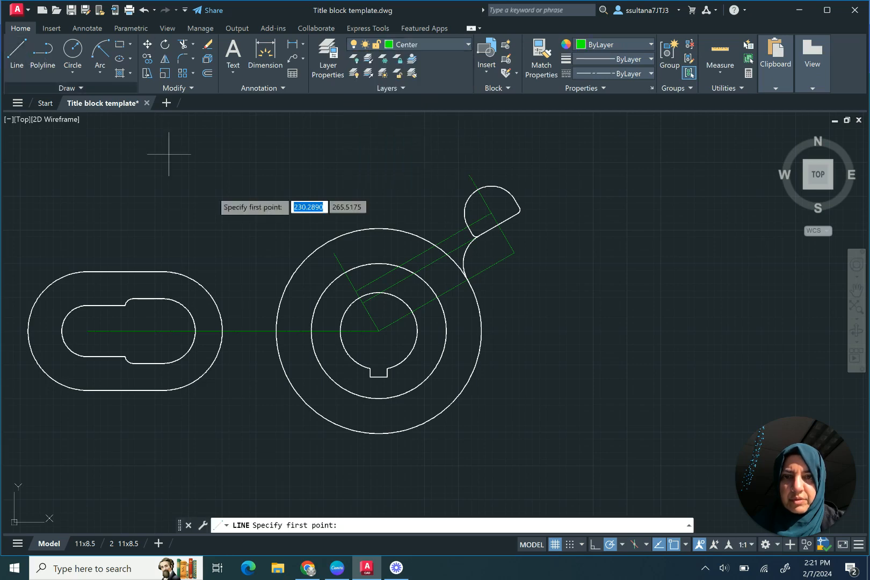
click(378, 330)
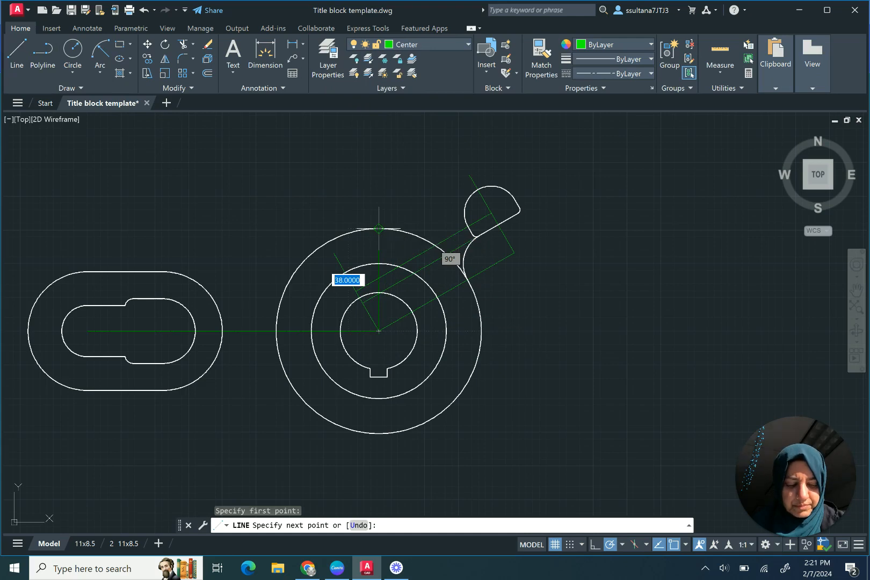
click(379, 228)
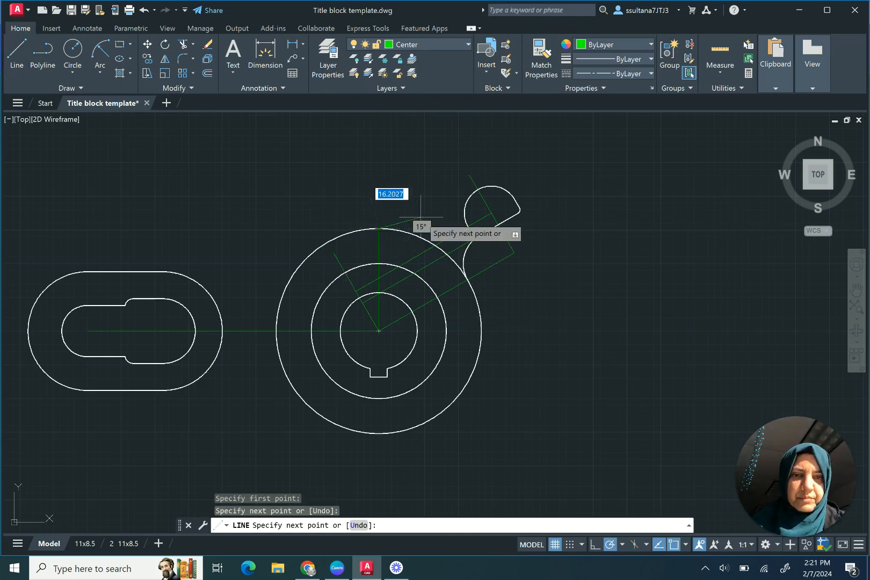
key(Return)
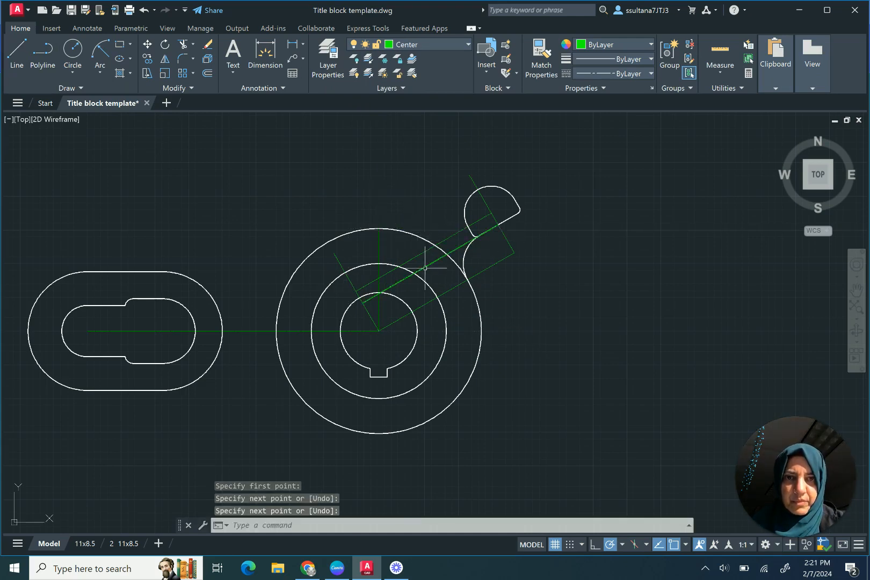
Trim the upper part of the 38 mm radius circle between the 30° centreline and the horizontal centreline.
click(452, 288)
click(333, 331)
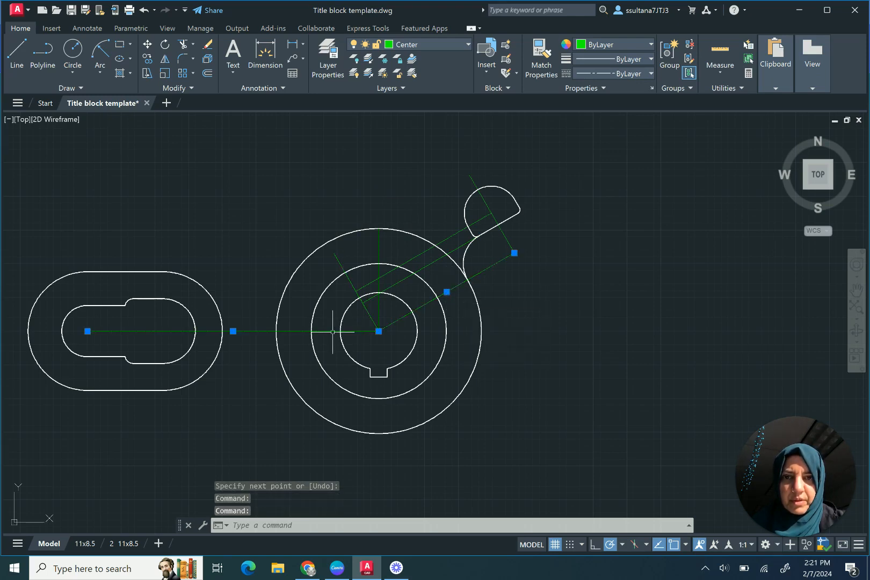
click(181, 46)
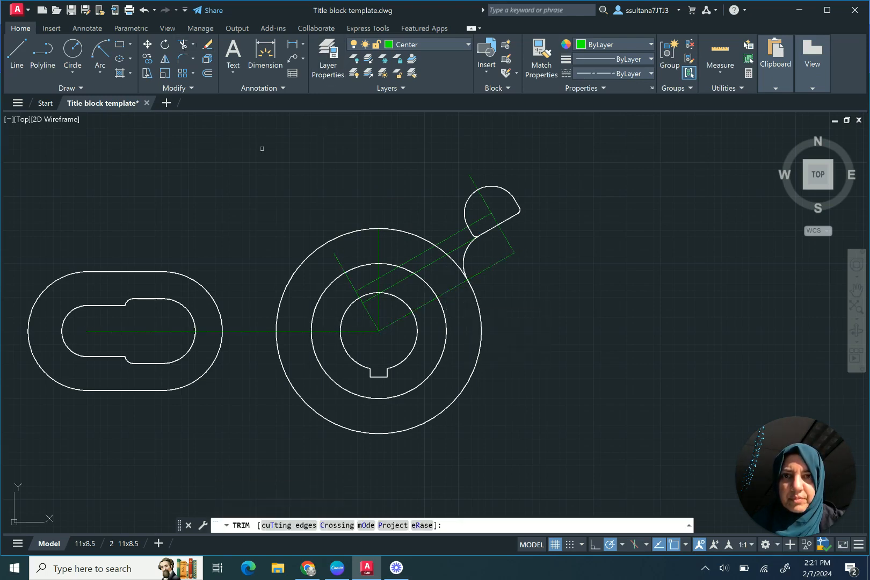
click(397, 230)
right_click(399, 223)
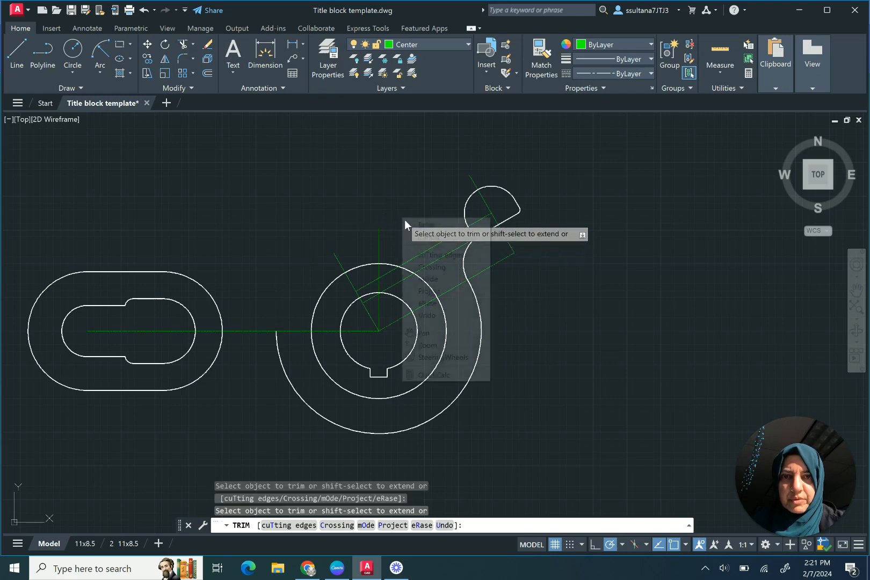
click(417, 224)
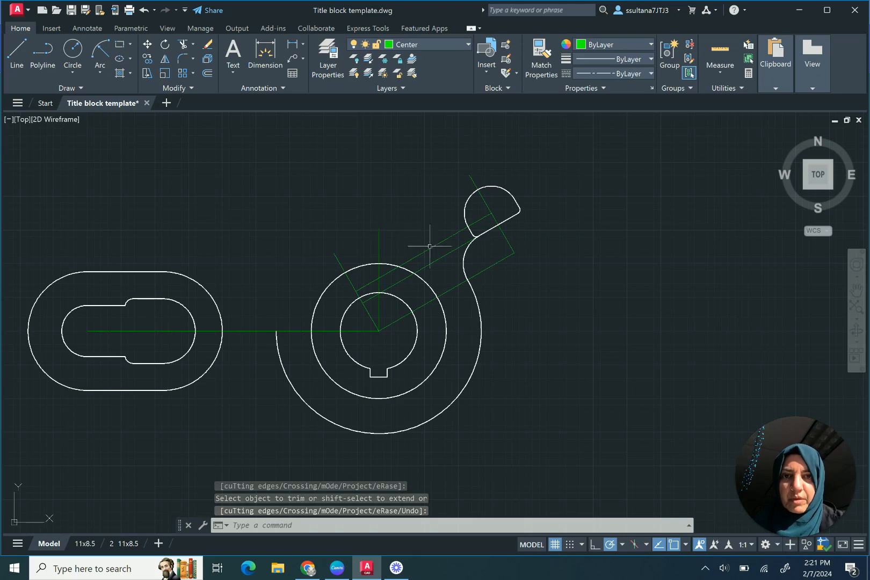
Draw a start-end-radius arc of radius 90 mm from the D-shaped profile's round top to the upper-left side of the hub's outer circle.
scroll(515, 252, down, 3)
scroll(423, 242, up, 5)
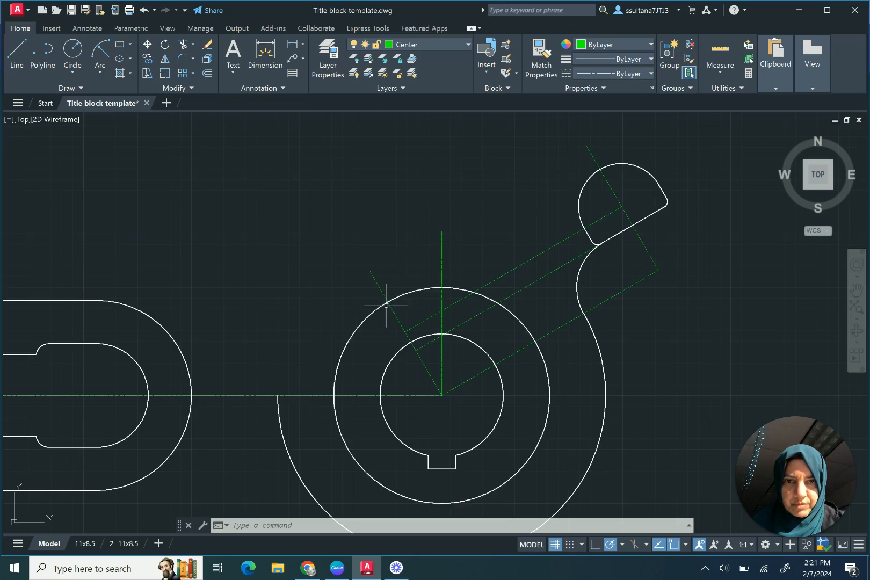
scroll(381, 306, up, 4)
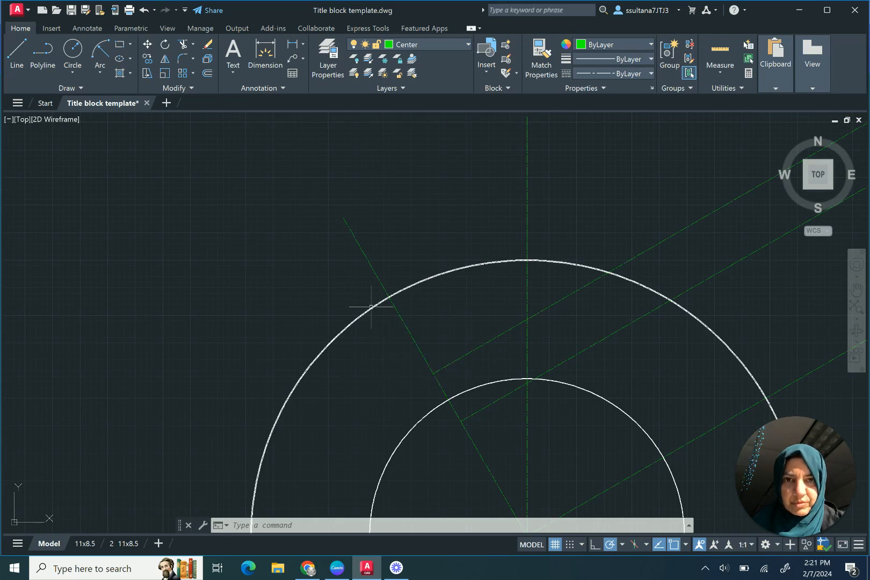
scroll(370, 303, down, 4)
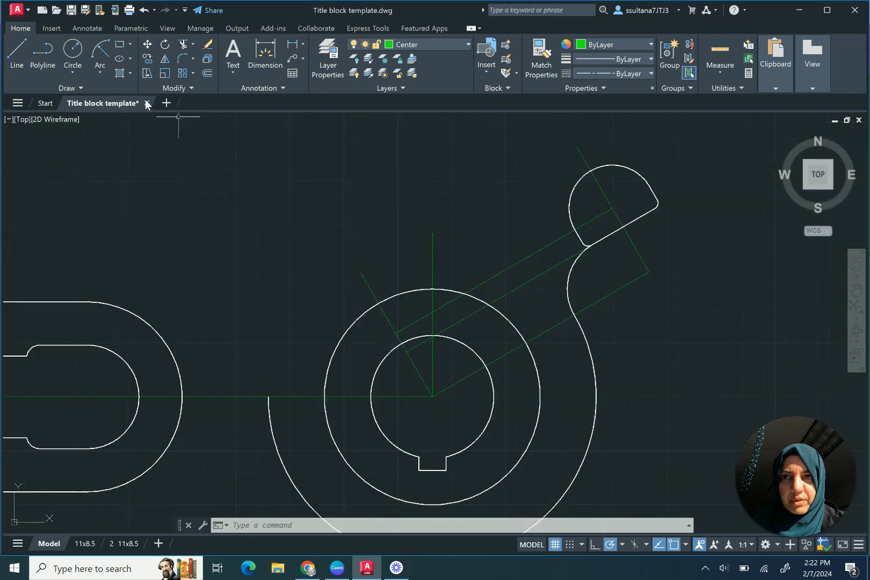
click(101, 53)
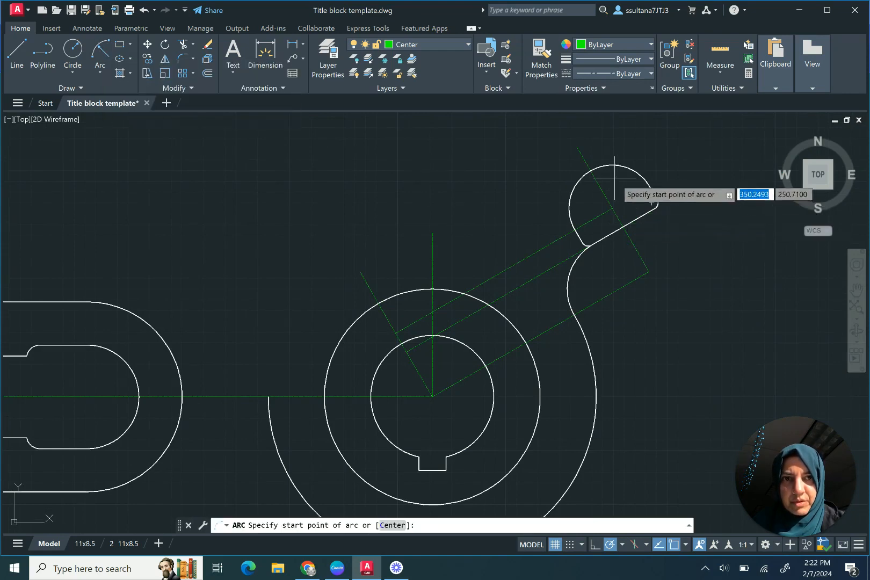
click(589, 172)
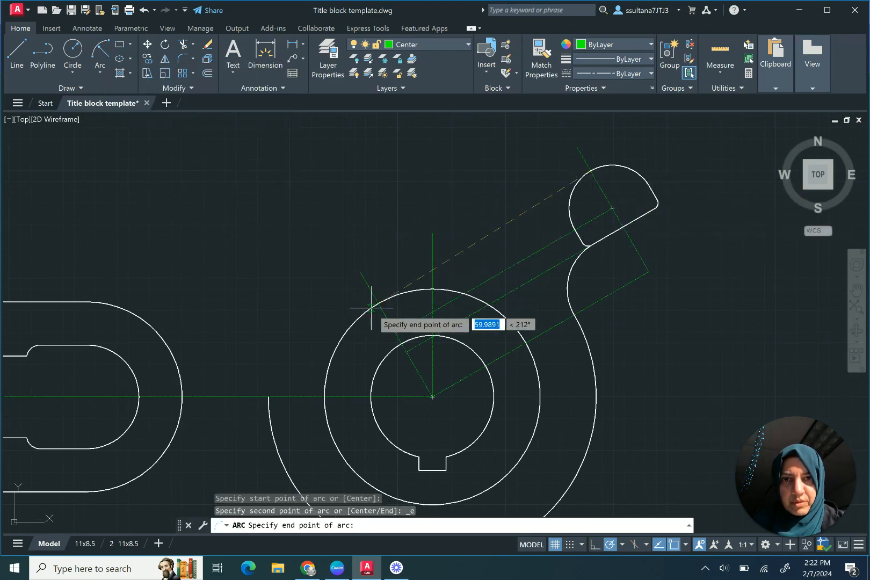
scroll(373, 303, up, 4)
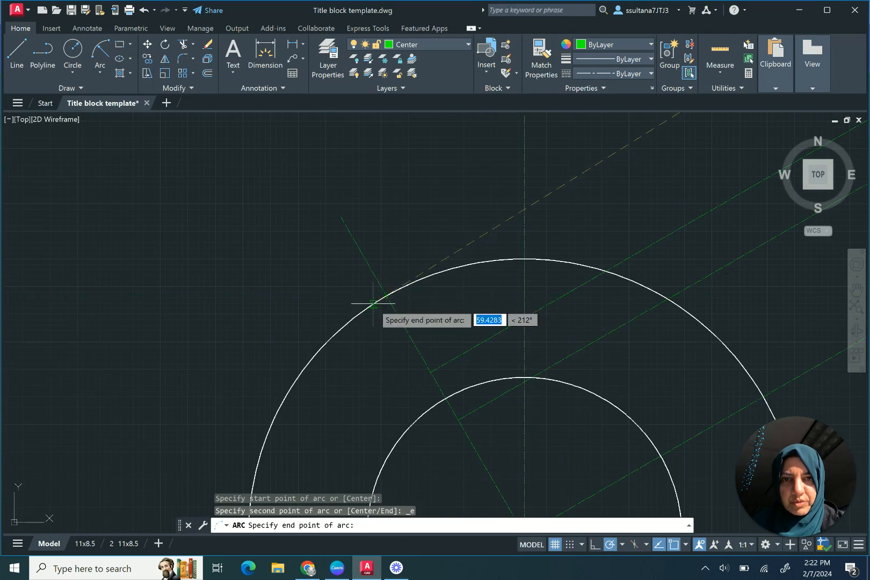
click(368, 306)
scroll(367, 306, down, 8)
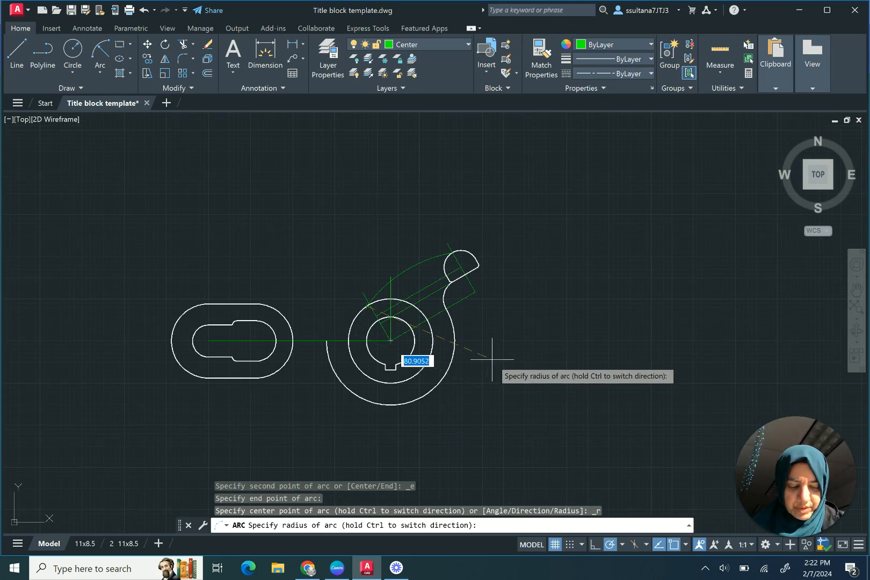
text(90)
key(Return)
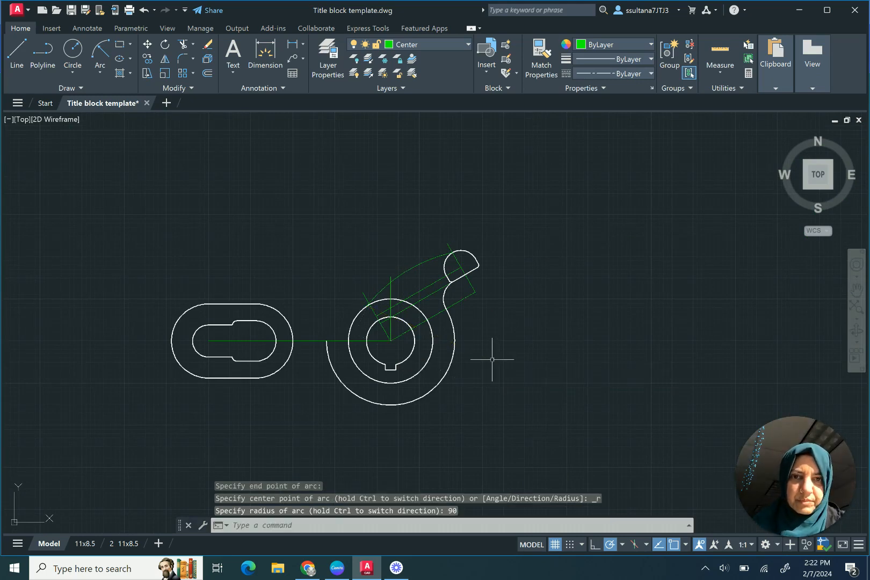
Match the 90 mm arc's properties to the D-shaped profile's outline and make Object the current layer.
scroll(399, 313, up, 4)
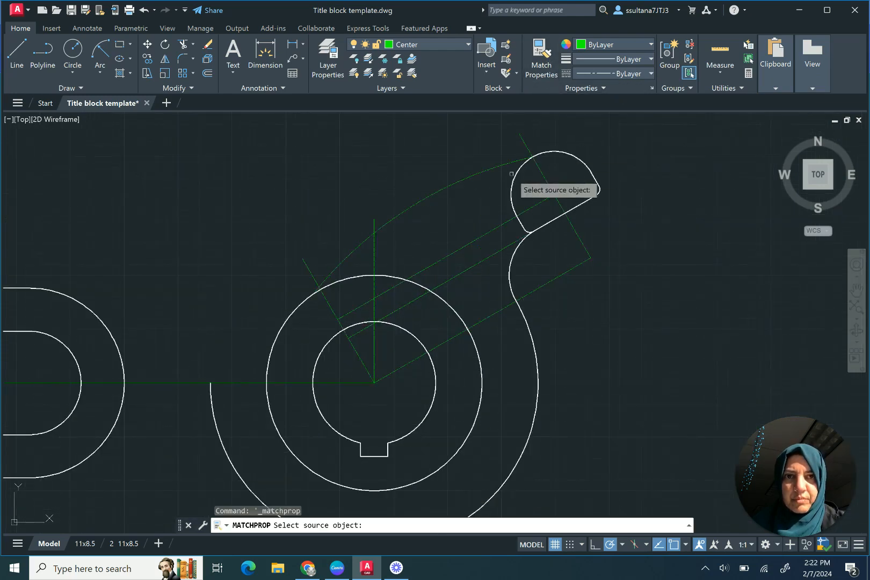
click(519, 168)
click(506, 164)
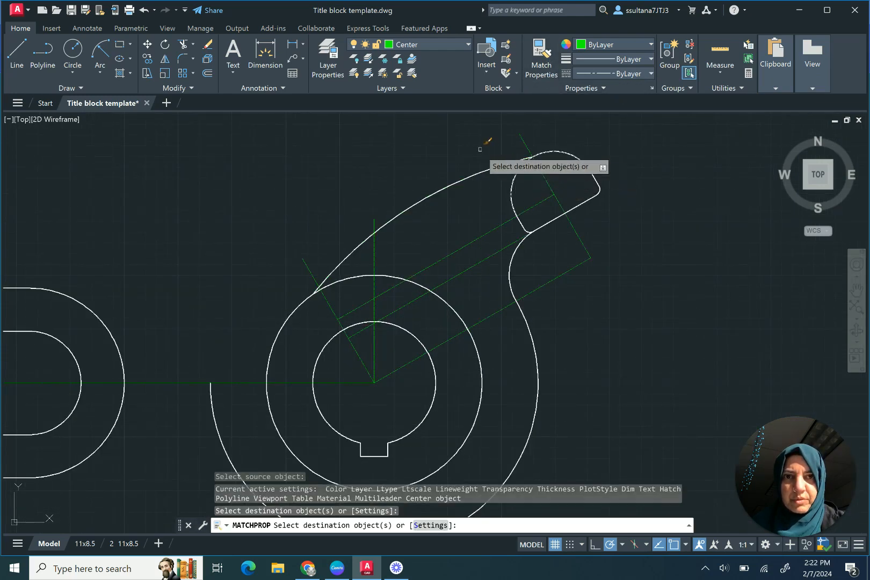
right_click(483, 152)
click(488, 159)
click(433, 45)
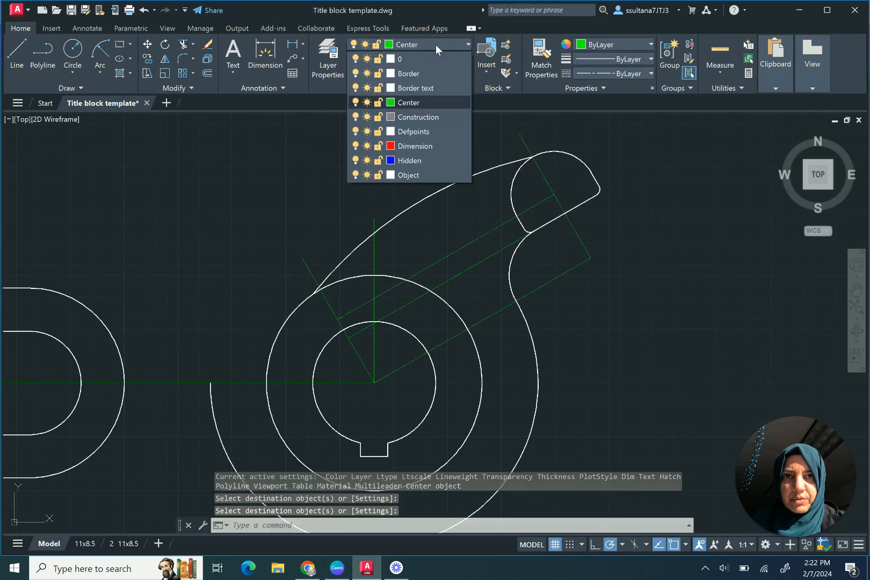
click(425, 176)
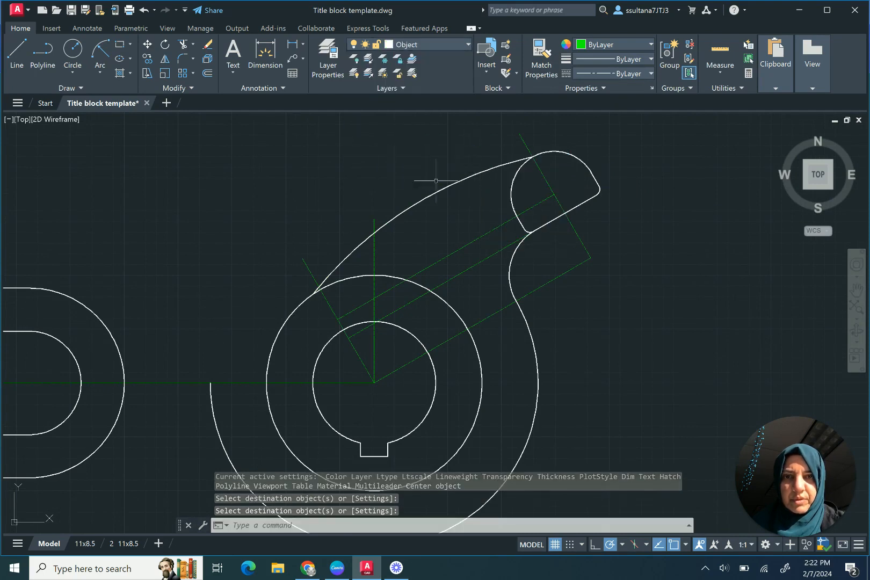
Draw a circle of radius 32 mm centred on the right end centre of the left-hand slot.
scroll(608, 251, down, 5)
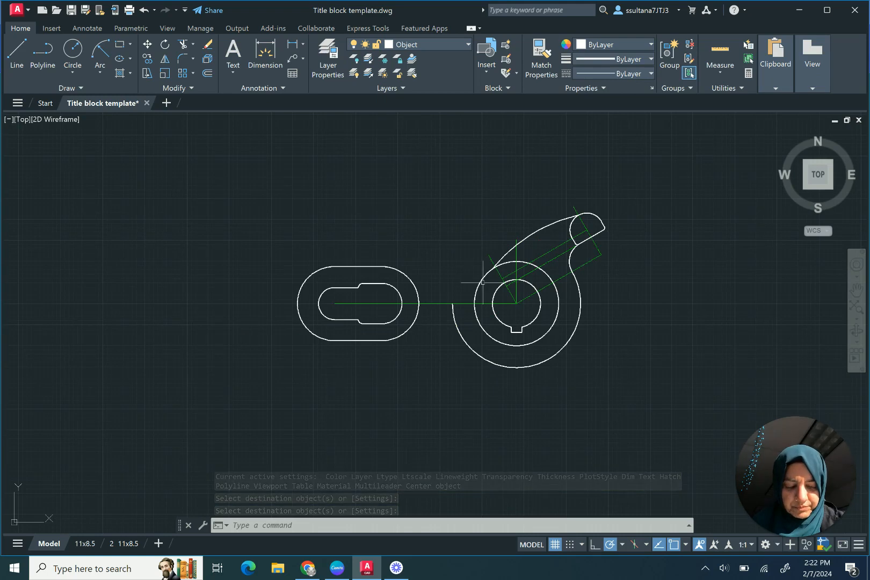
scroll(474, 283, up, 2)
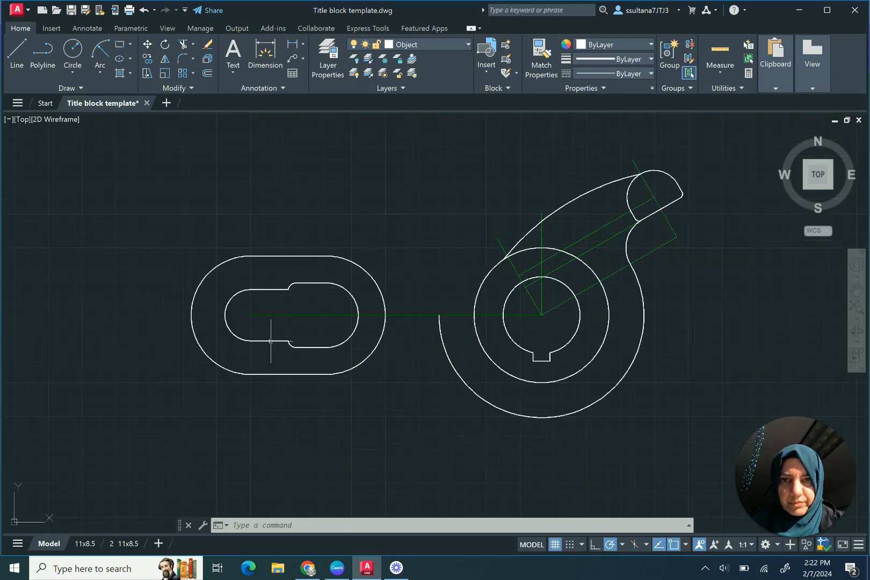
scroll(239, 344, up, 2)
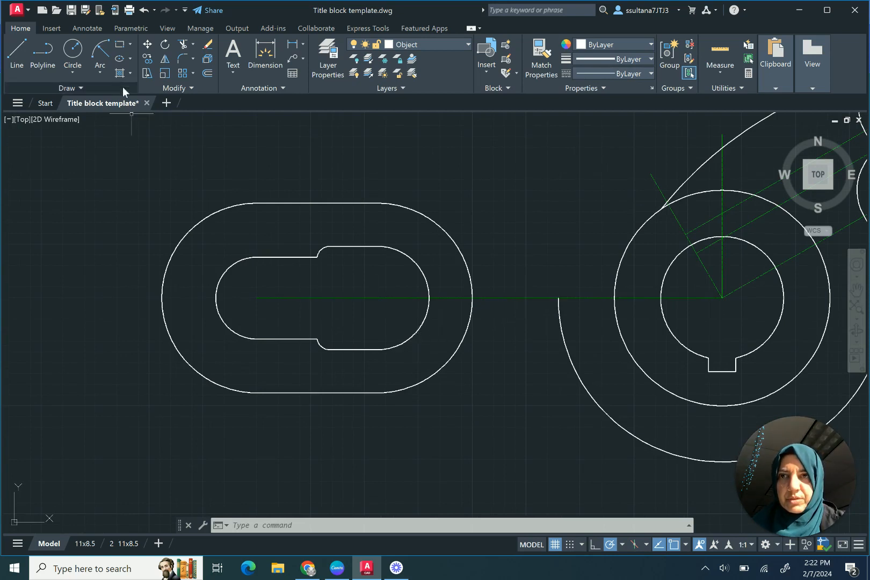
click(73, 50)
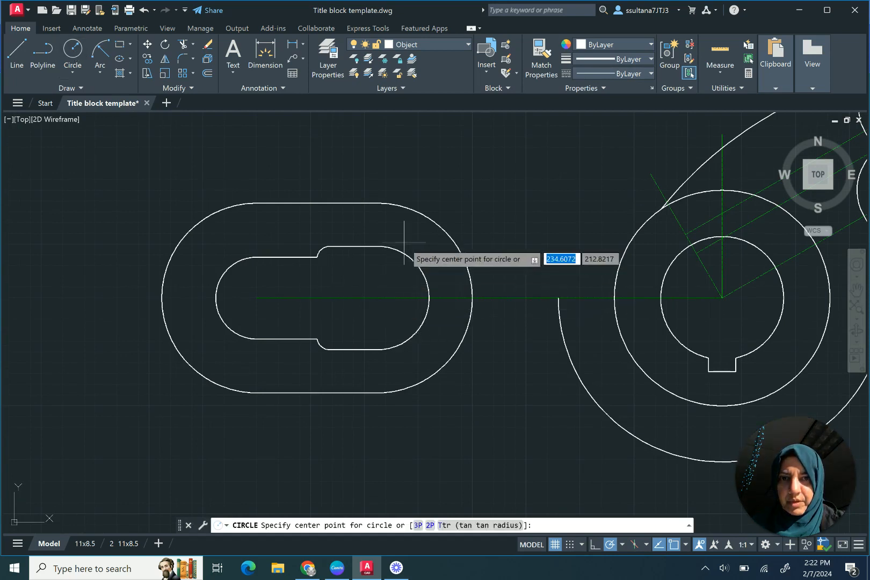
click(378, 298)
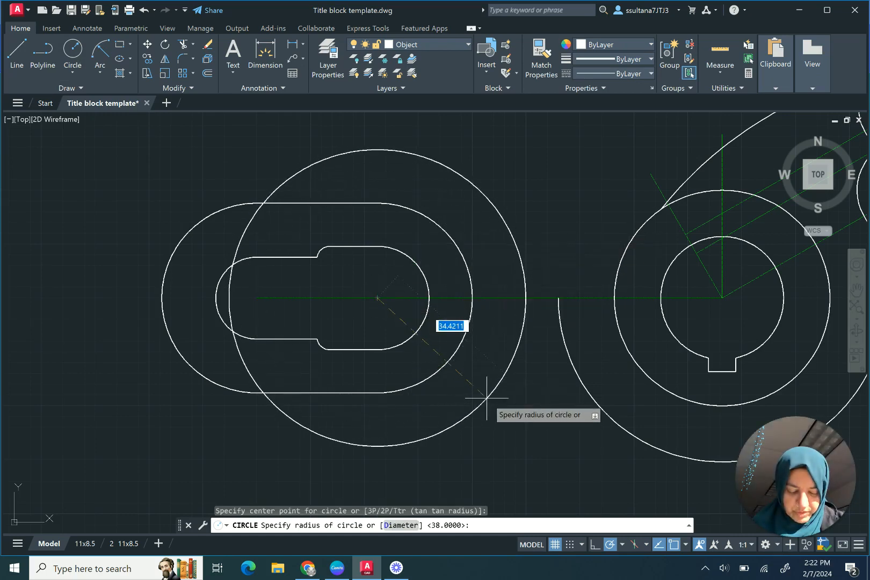
text(32)
key(Return)
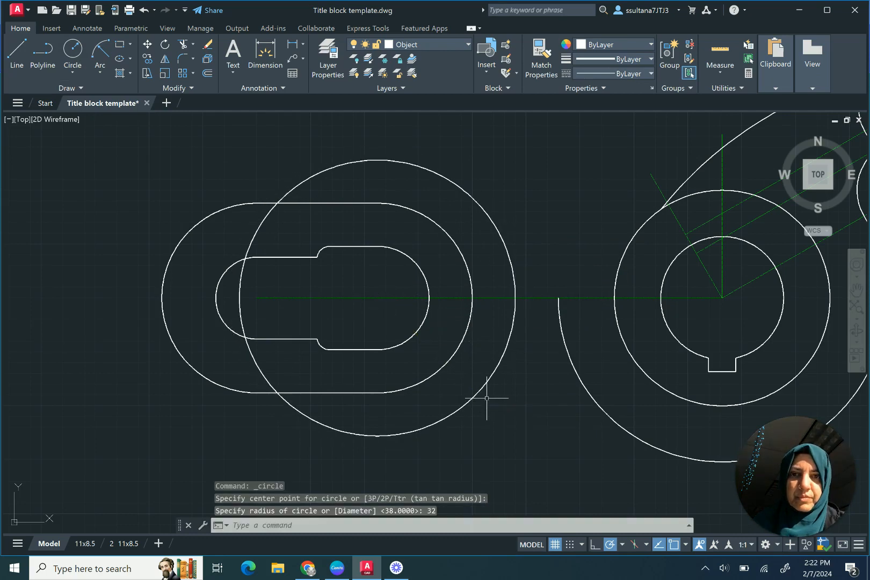
Trim away the part of the 32 mm radius circle lying between the slot outer outline's upper and lower straight edges.
click(317, 202)
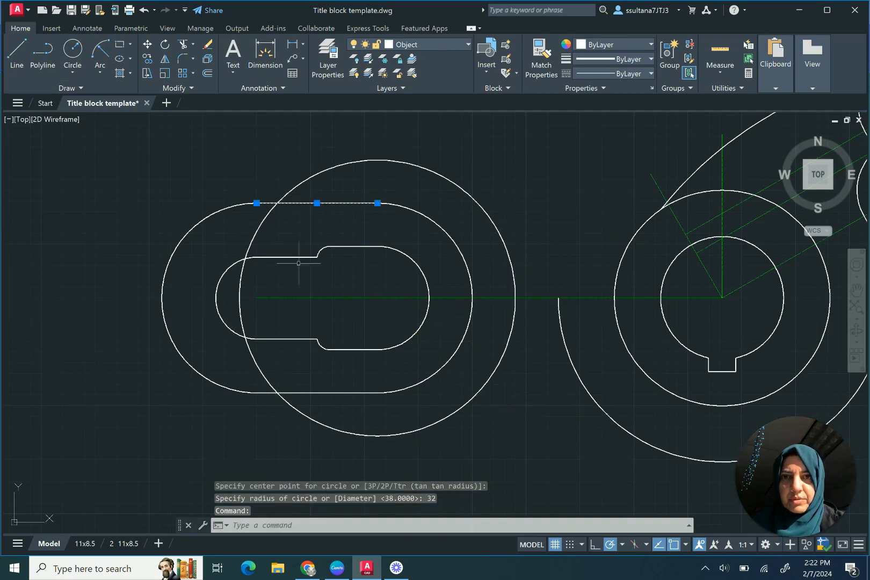
click(332, 392)
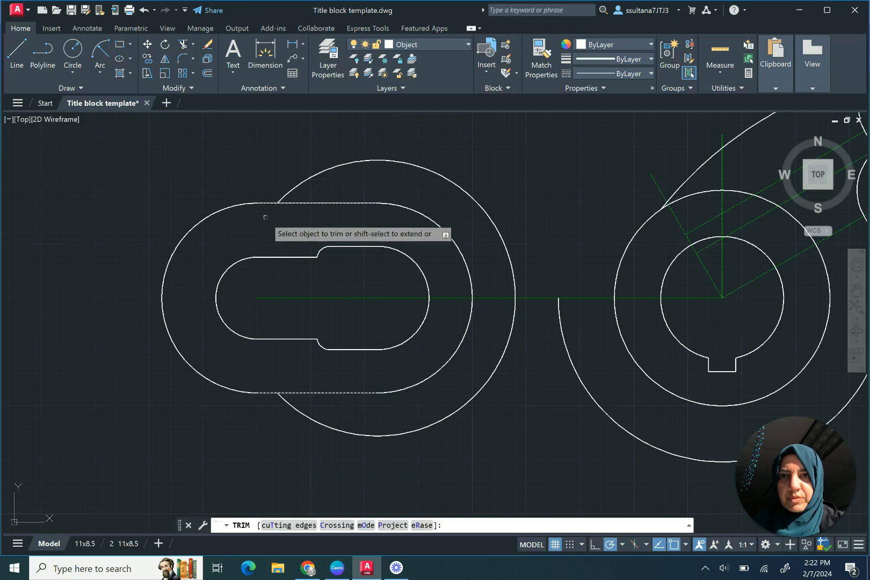
click(263, 220)
right_click(278, 222)
click(301, 228)
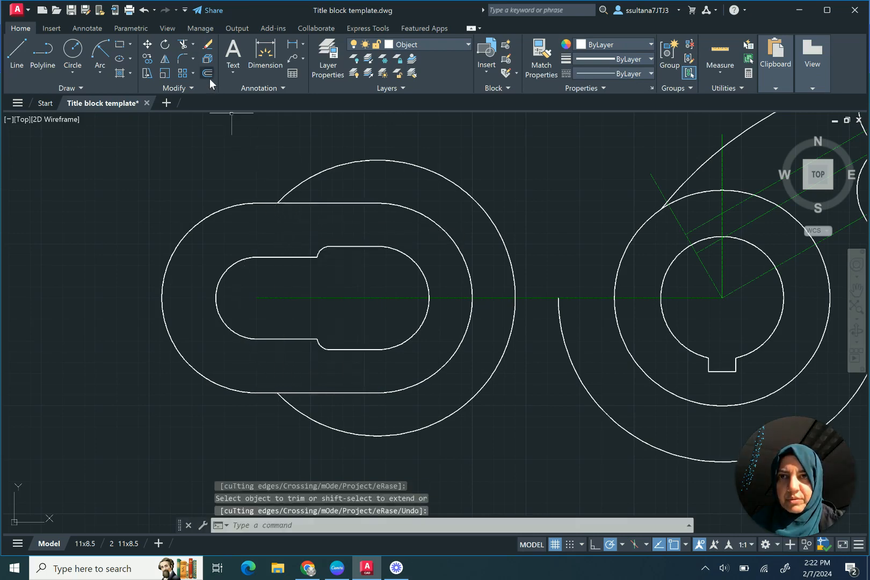
click(17, 52)
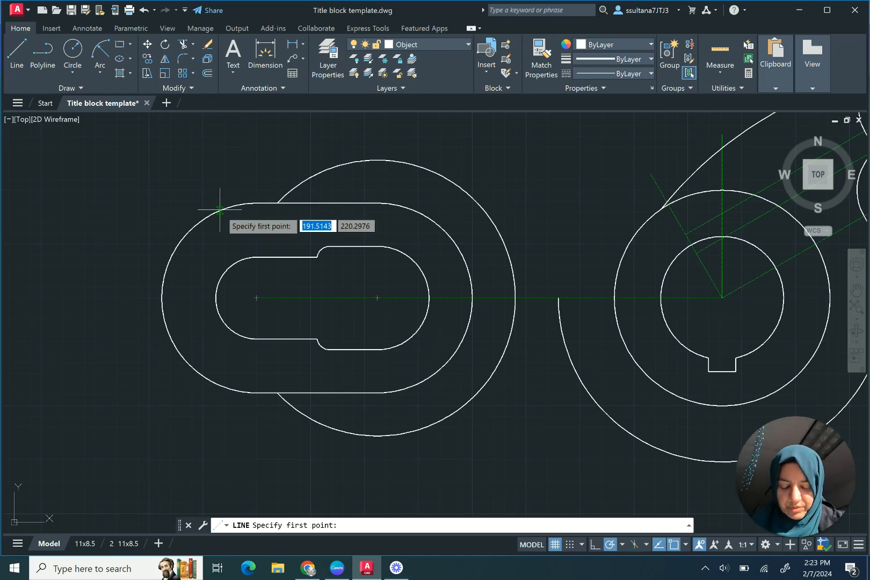
shift+right_click(249, 203)
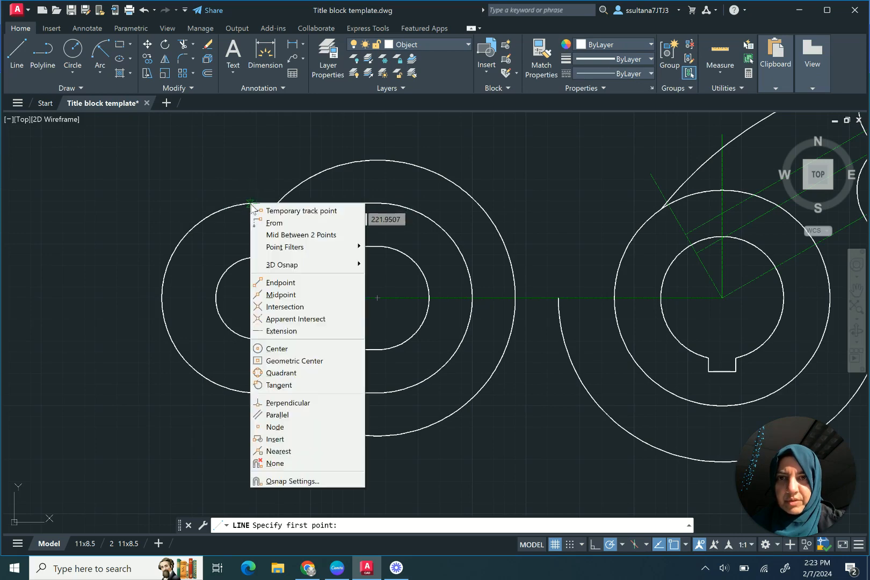
click(280, 385)
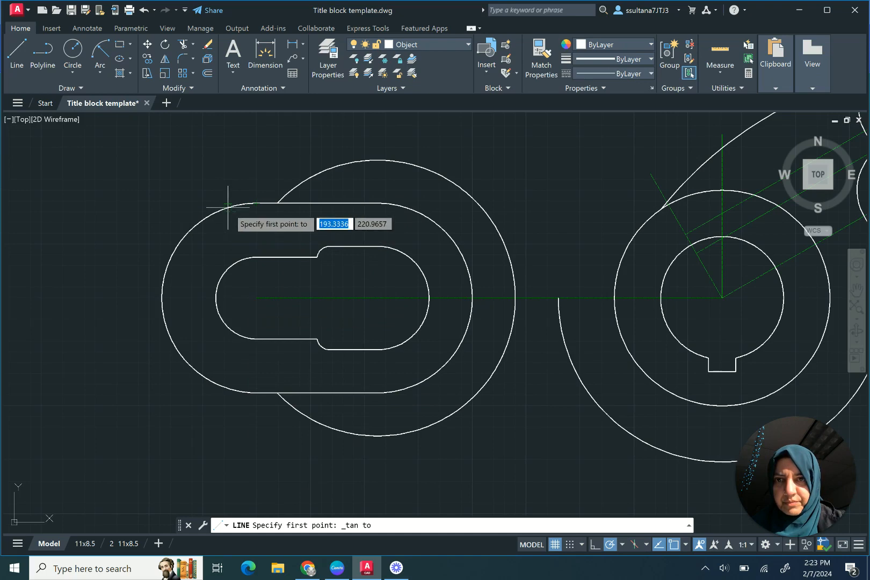
click(228, 194)
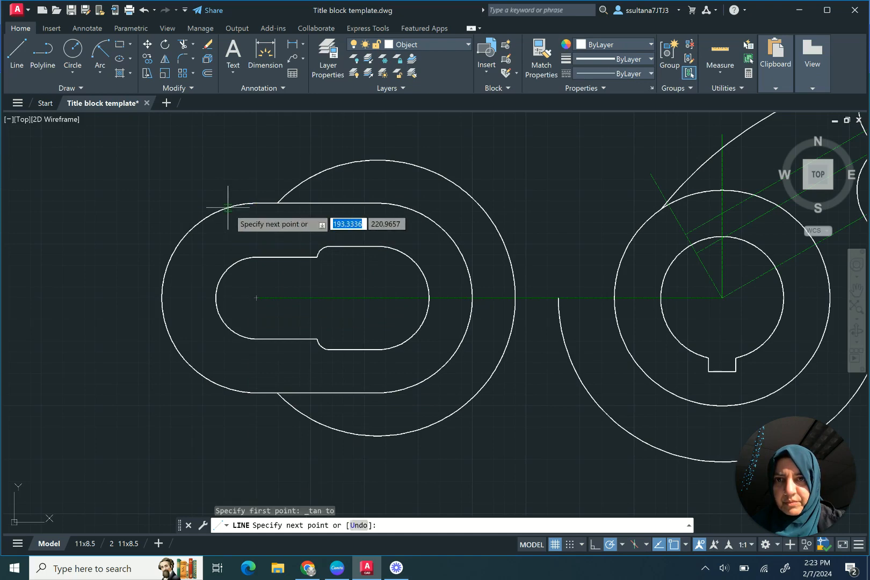
right_click(337, 167)
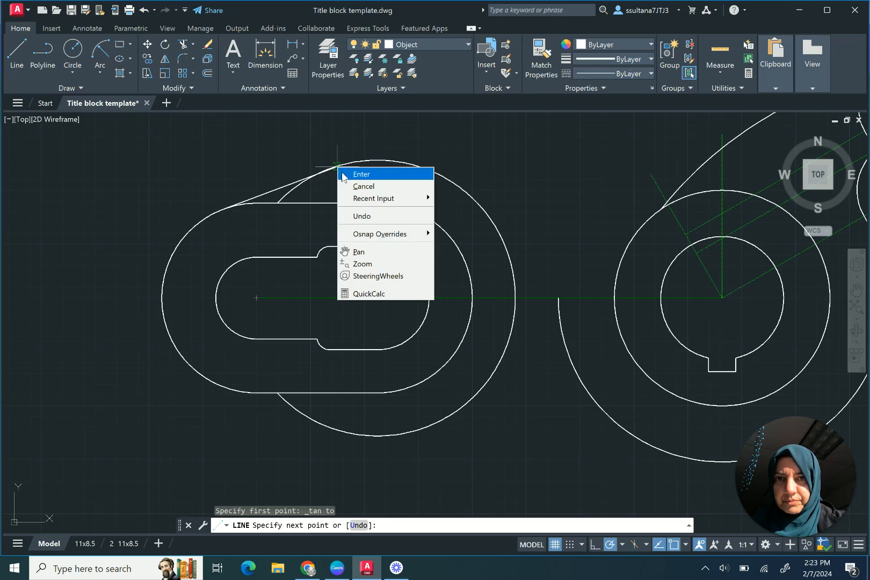
click(361, 174)
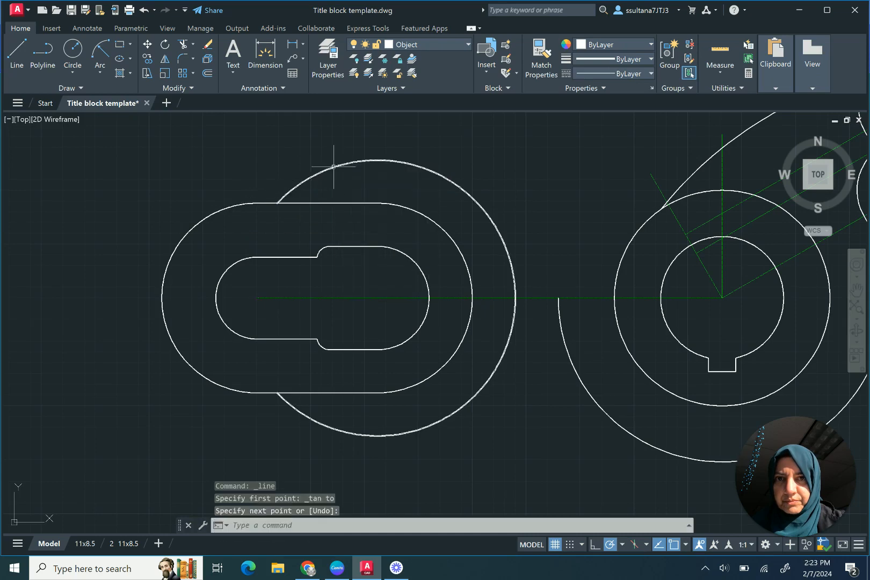
Draw a line tangent to the upper part of the 32 mm radius arc and to the slot outer outline's left-end arc.
click(17, 51)
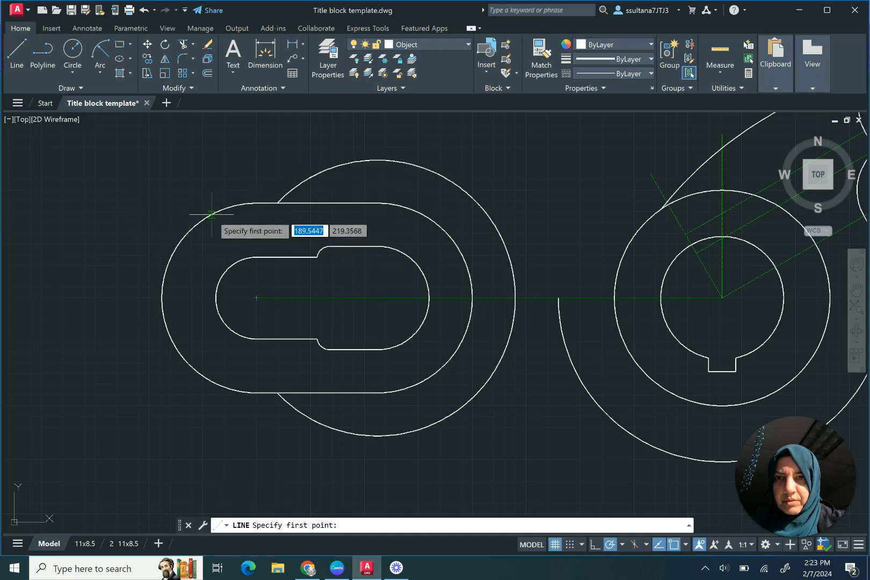
shift+right_click(216, 211)
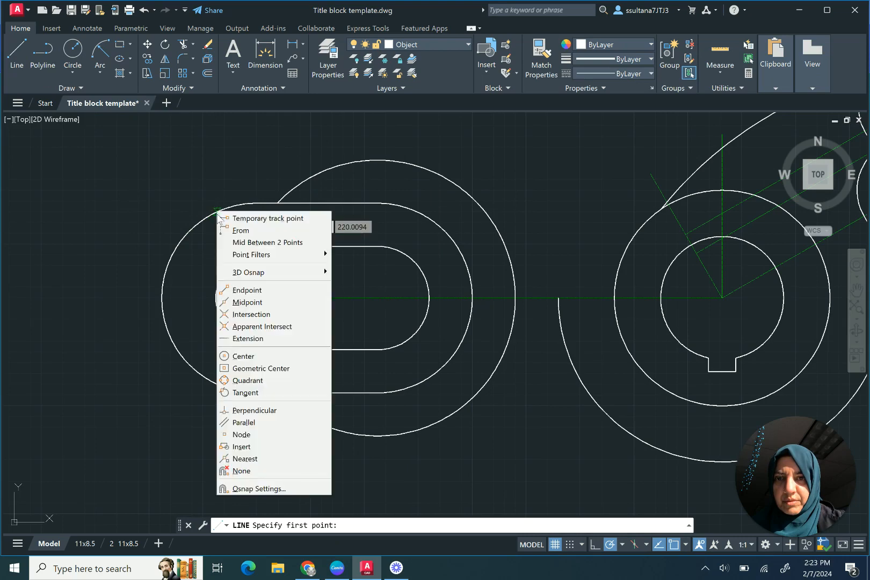
click(252, 393)
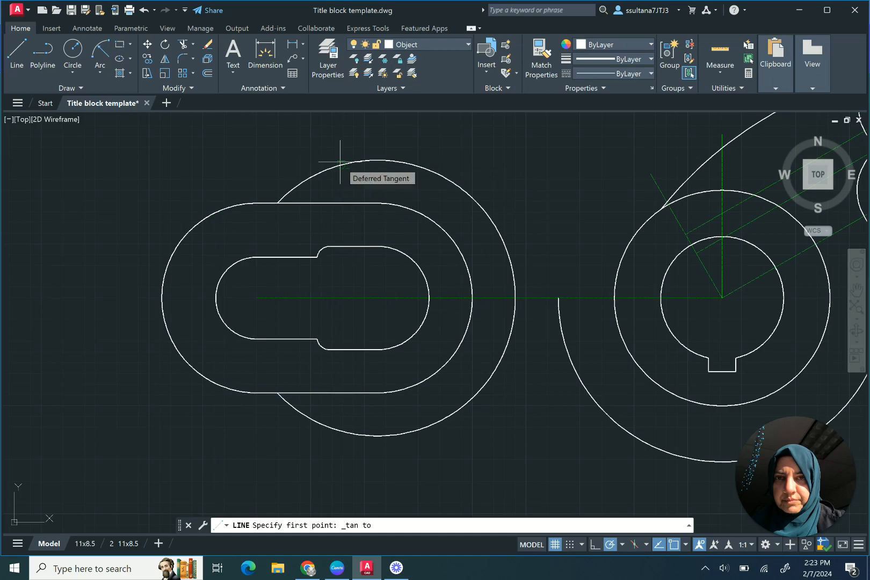
click(340, 160)
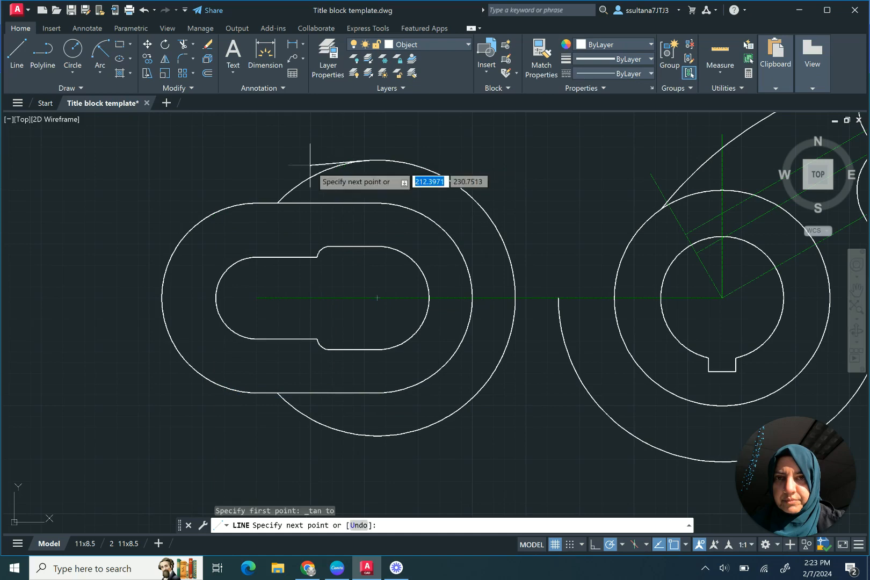
shift+right_click(208, 217)
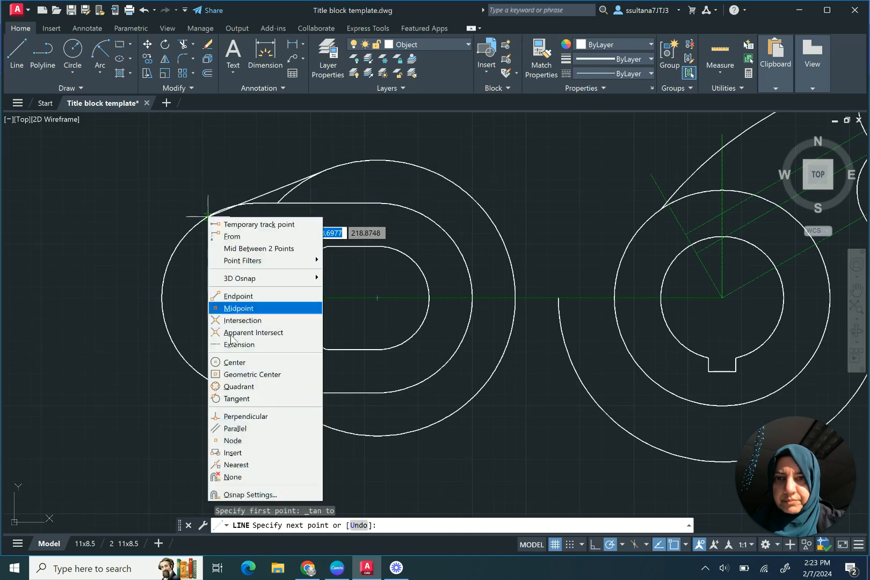
click(237, 399)
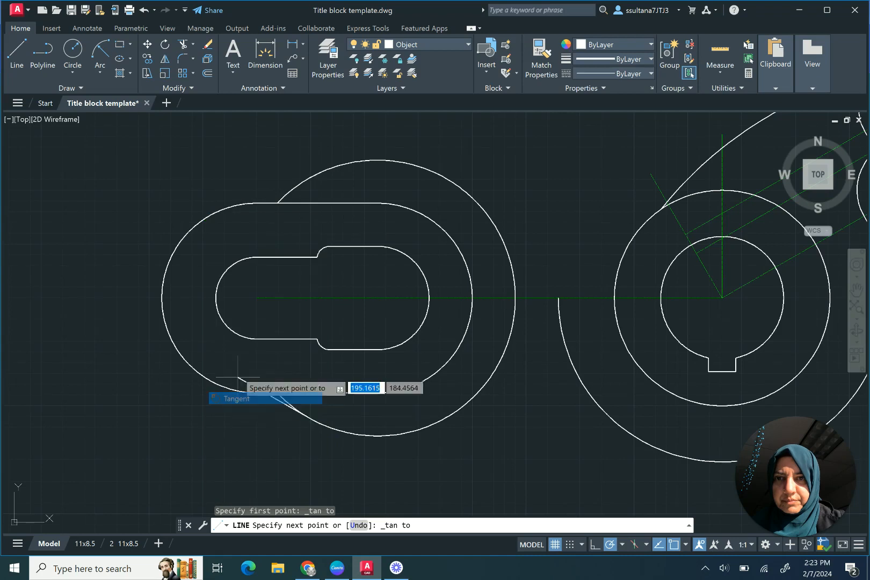
click(219, 211)
key(Return)
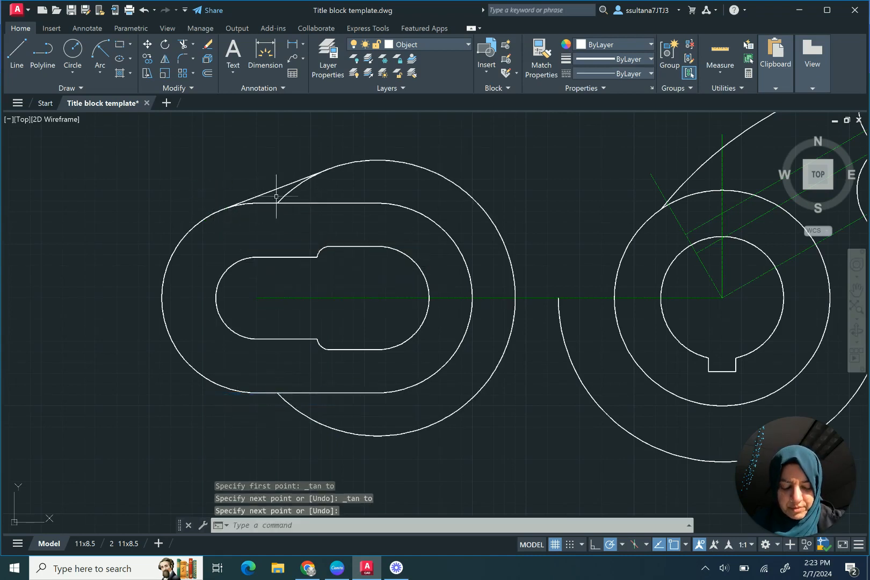
Trim the leftover piece of the 32 mm radius arc between the upper tangent line and the slot's outer outline.
click(184, 48)
click(298, 188)
right_click(318, 200)
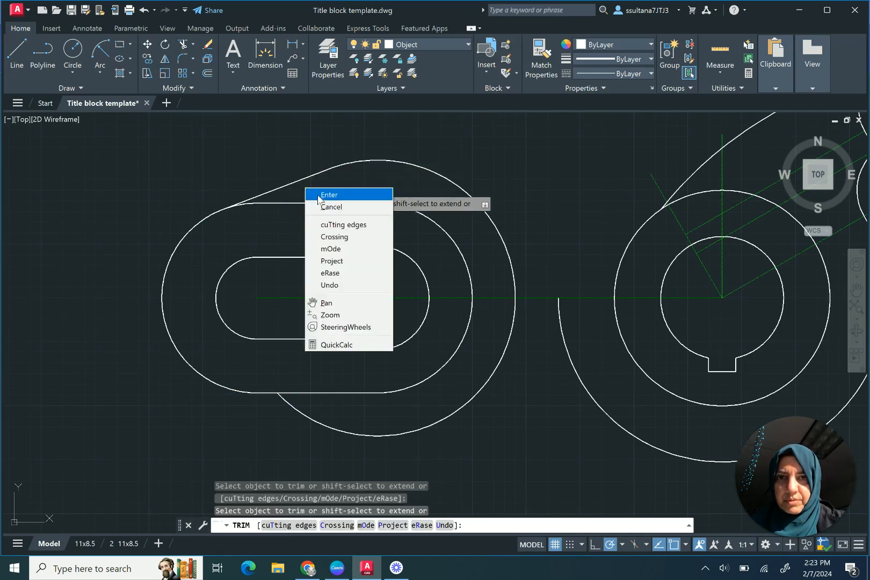
click(318, 195)
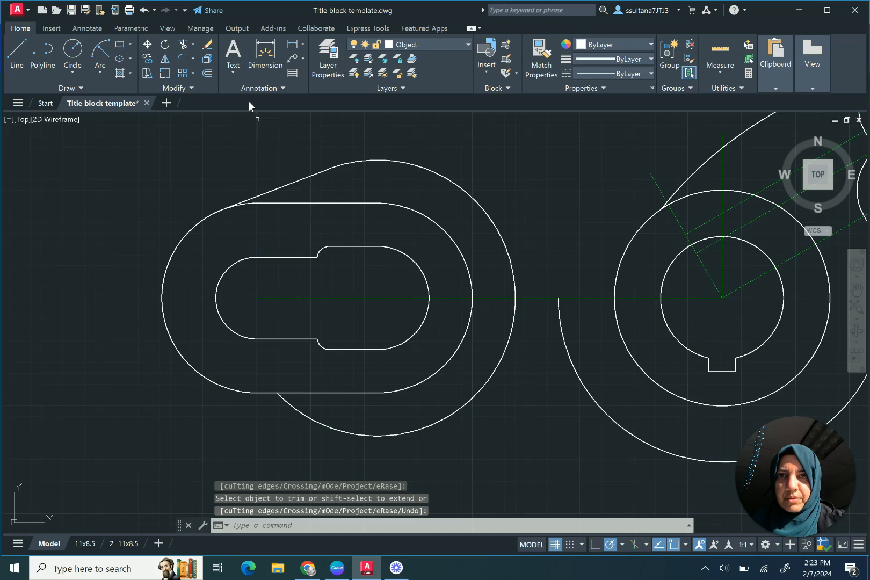
Mirror the upper tangent line that joins the 32 mm radius arc to the slot's outer outline.
click(166, 63)
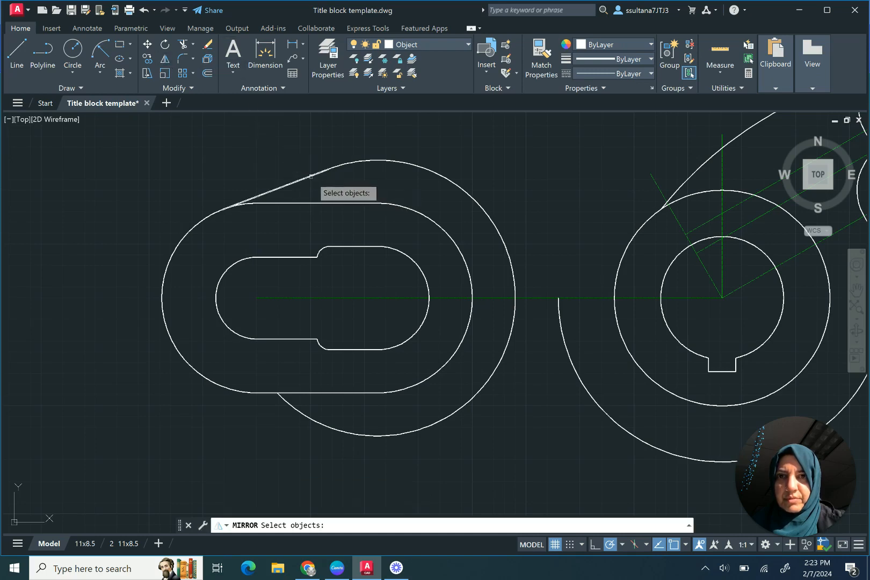
Mirror the slanted tangent line of the slotted end about the horizontal centerline, keeping the source line.
click(311, 176)
key(Return)
click(255, 300)
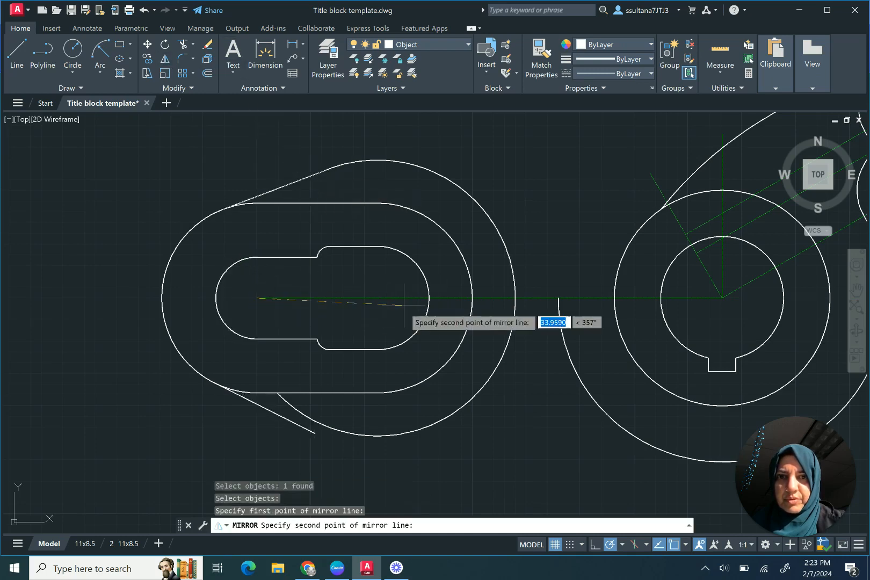
click(472, 297)
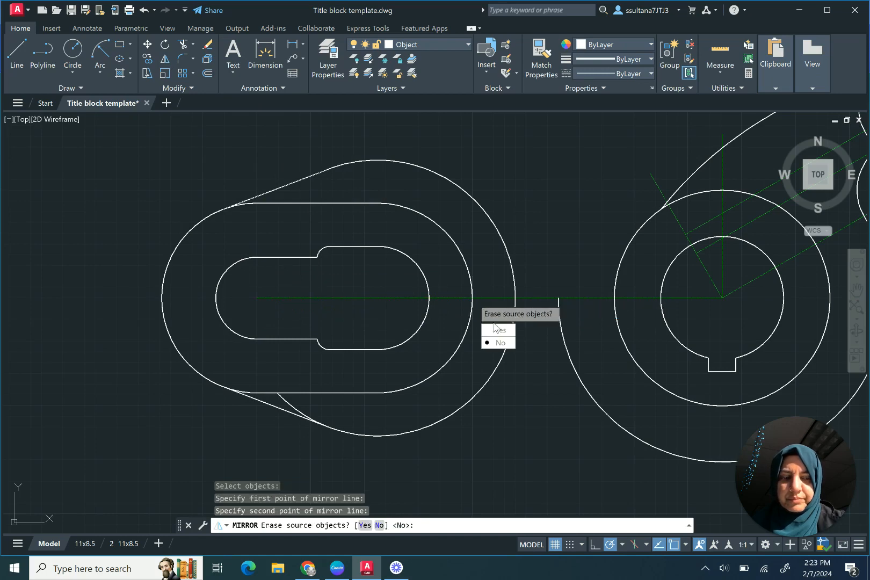
key(Return)
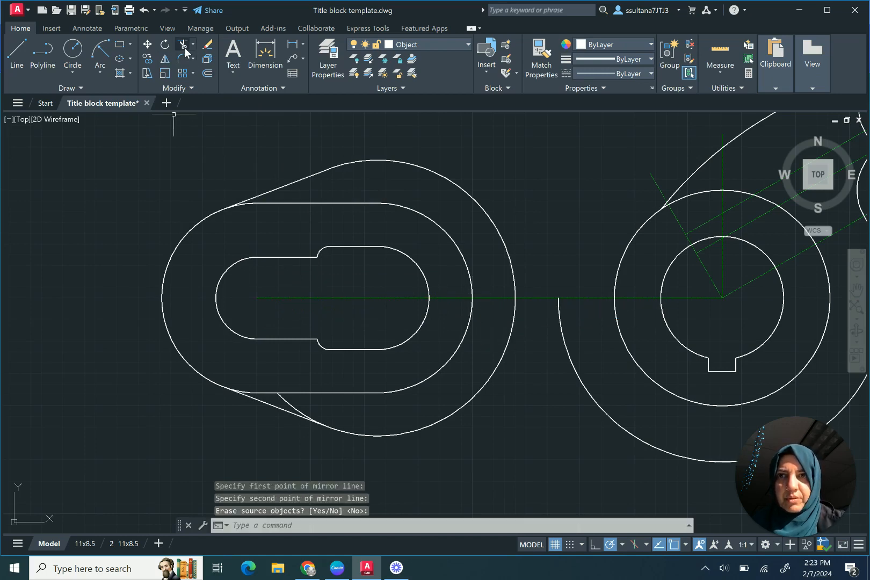
Trim the leftover end of the large outer arc between the slotted end's inner outline and the lower tangent line.
click(183, 46)
click(284, 401)
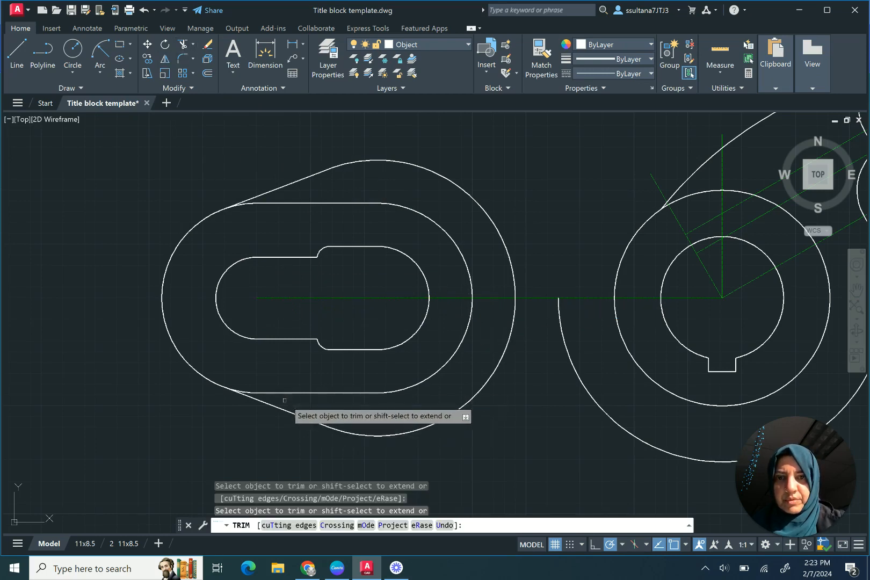
right_click(219, 424)
click(242, 267)
scroll(205, 372, down, 2)
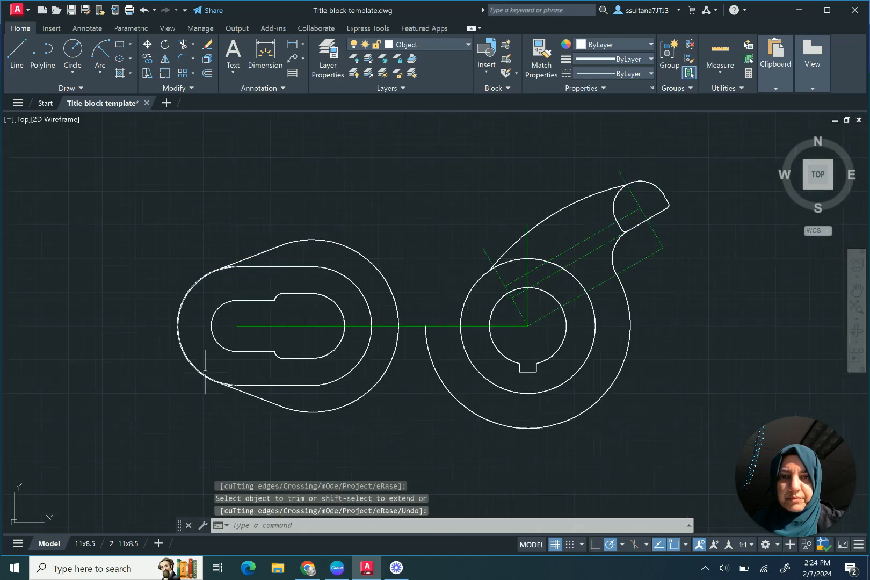
On the Center layer, draw a vertical centerline from the slotted end's large arc center up past its outer arc.
scroll(507, 217, up, 2)
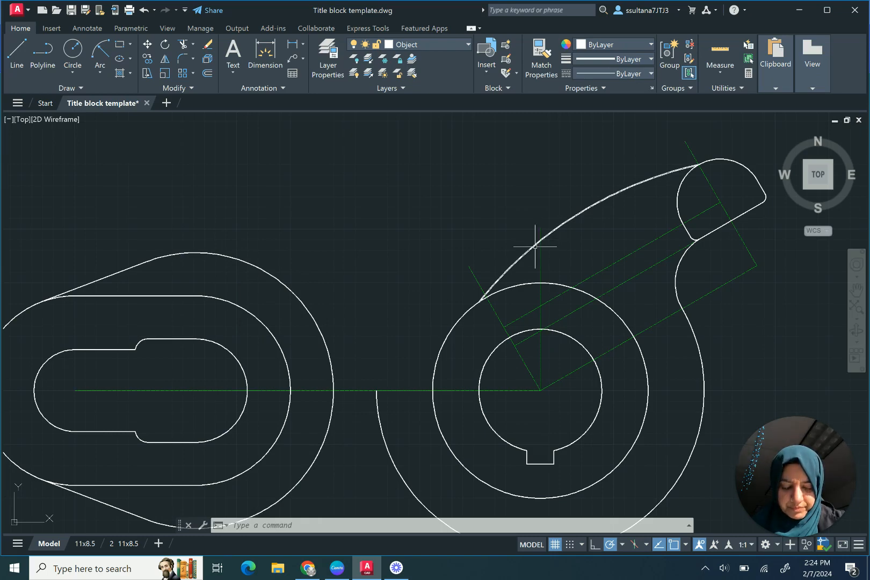
mouse_move(535, 247)
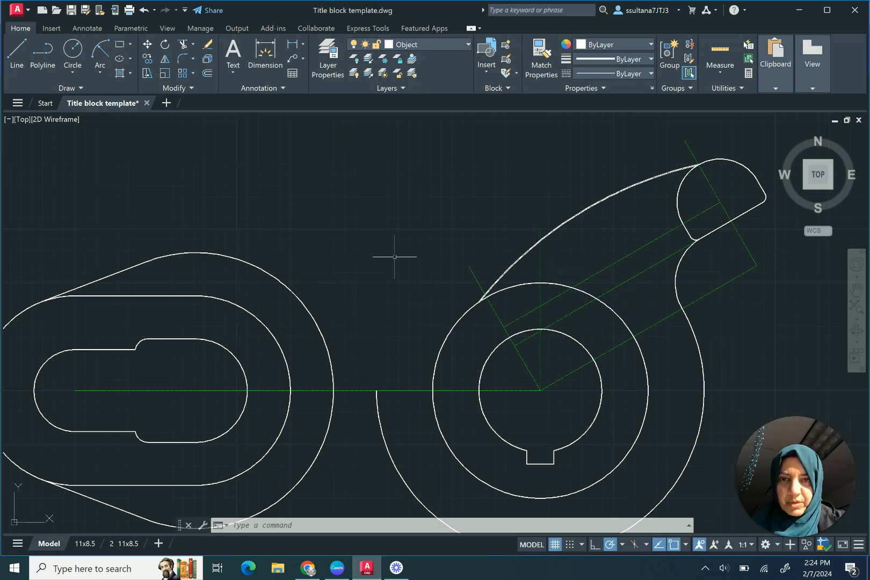
click(14, 58)
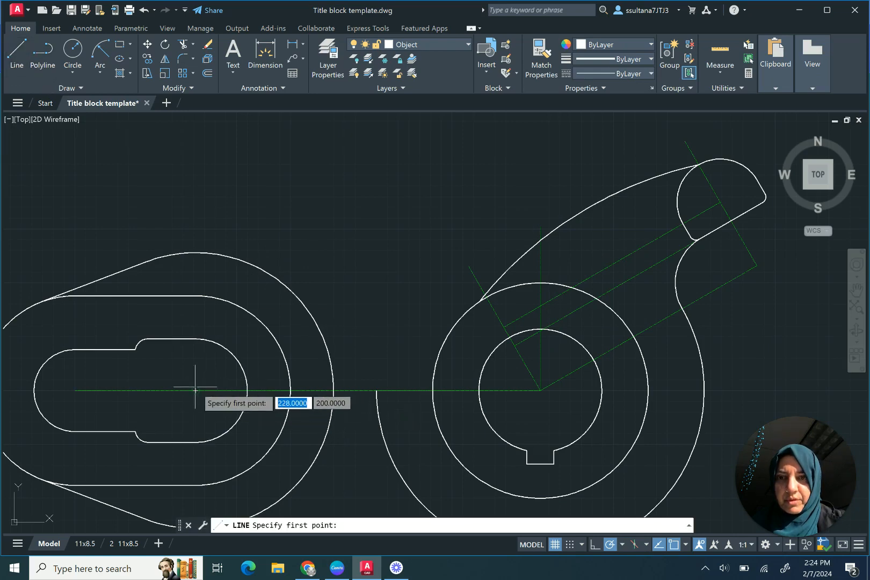
click(431, 45)
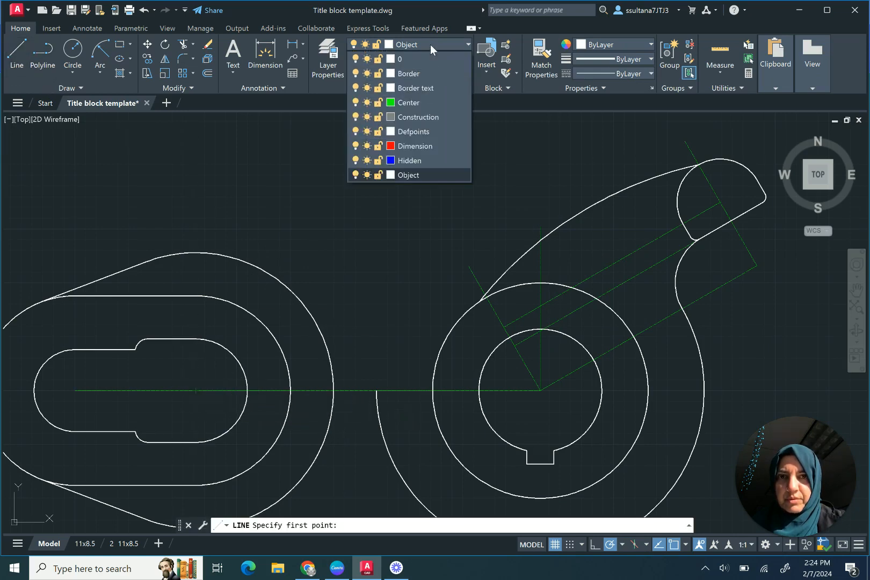
click(411, 102)
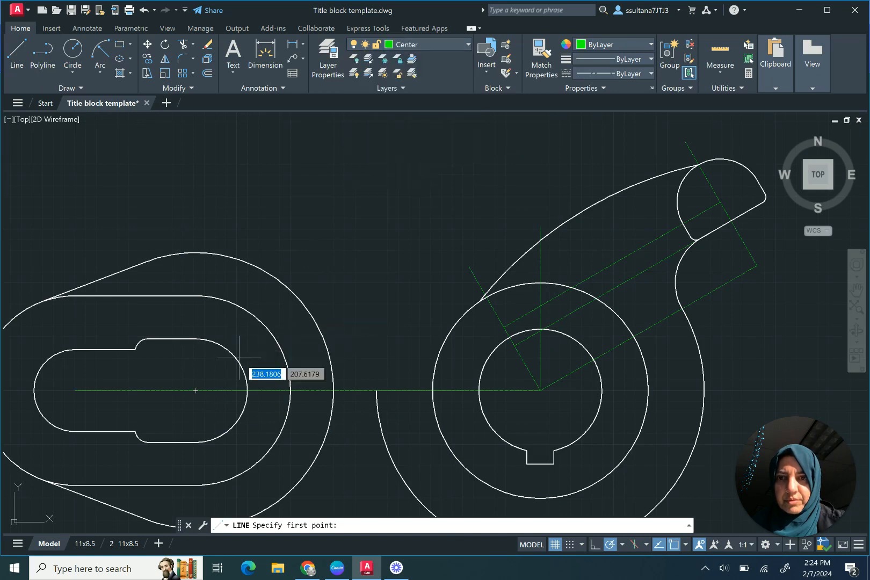
click(195, 391)
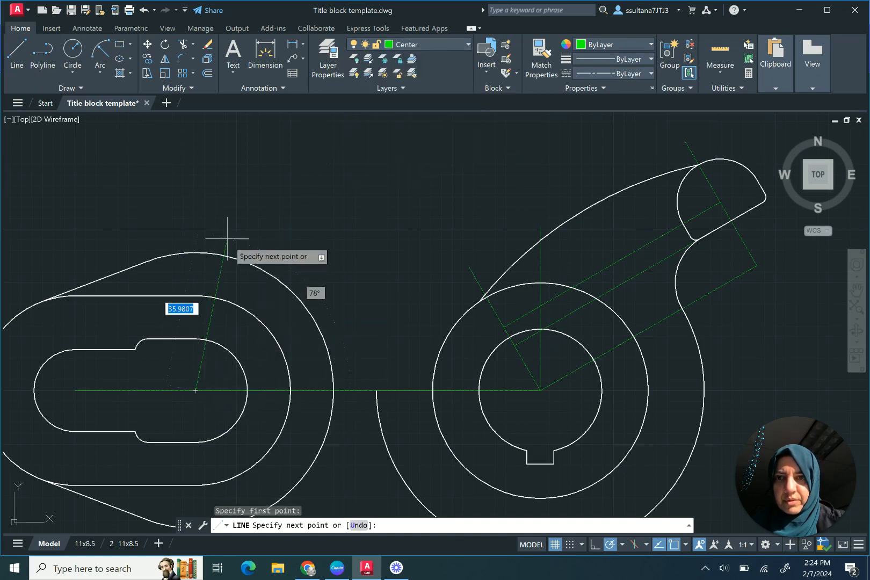
click(198, 212)
key(Return)
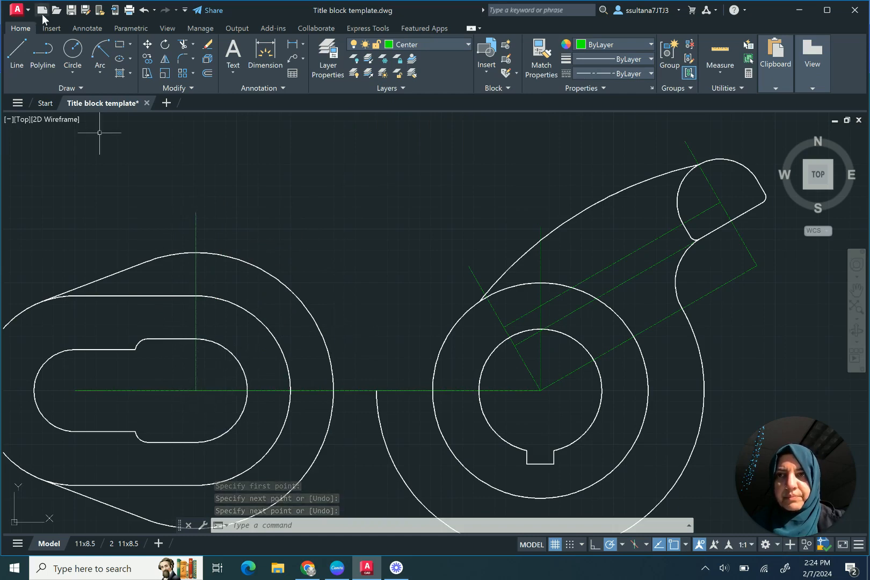
On the Object layer, draw a start-end-radius arc of radius 76 from the slotted end's outer arc to the handle arc at the hub's vertical centerline.
click(452, 45)
click(424, 174)
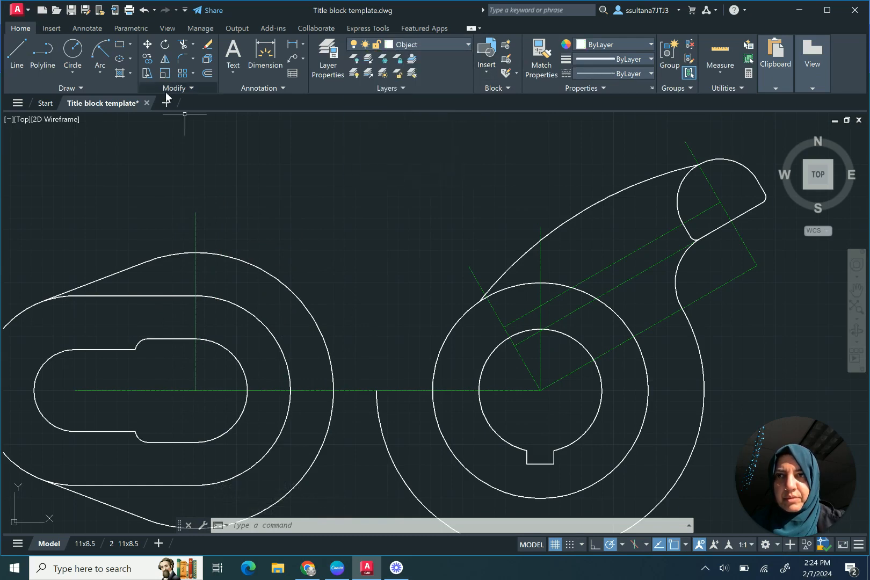
click(98, 55)
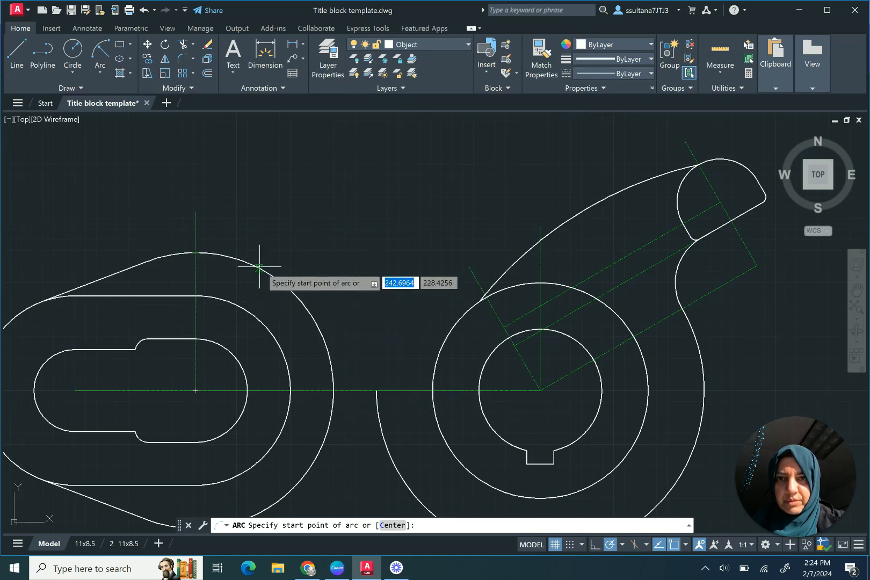
click(260, 267)
text(econd)
key(Return)
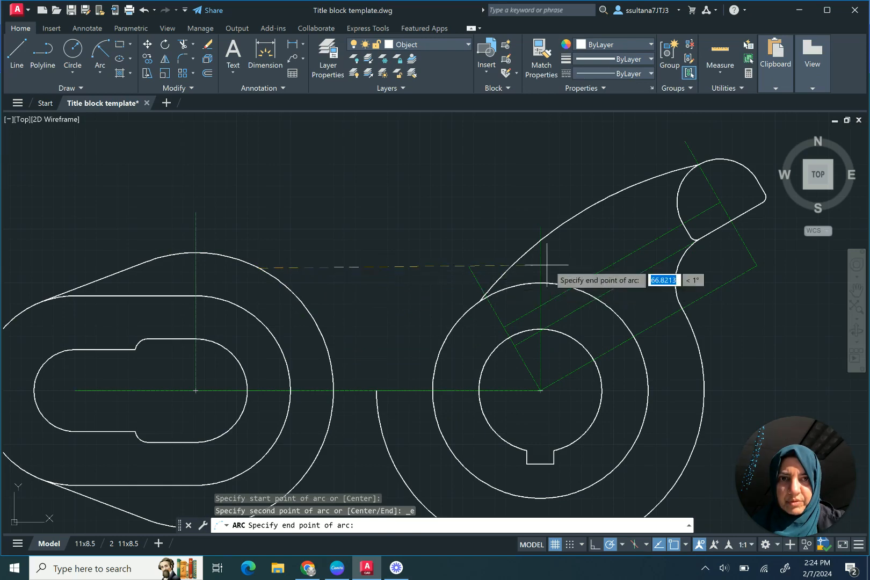
click(540, 241)
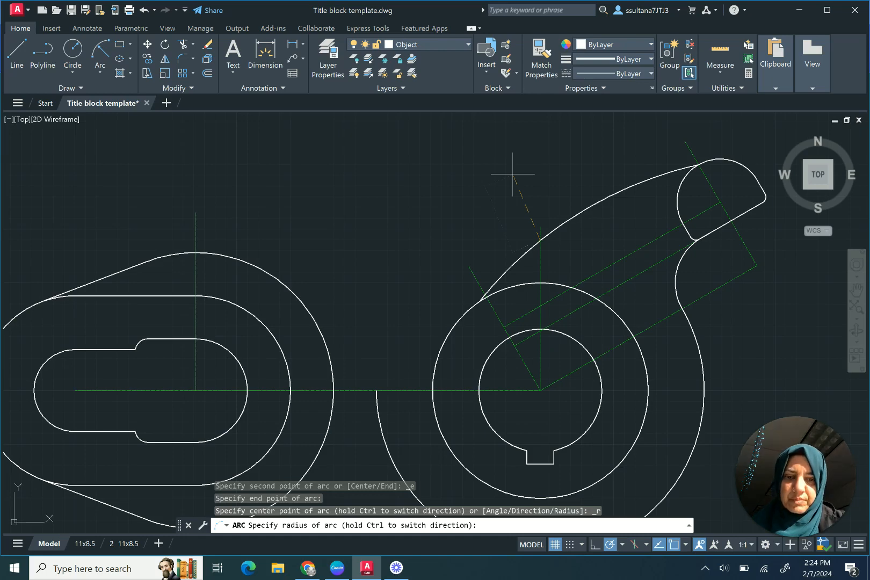
text(76)
key(Return)
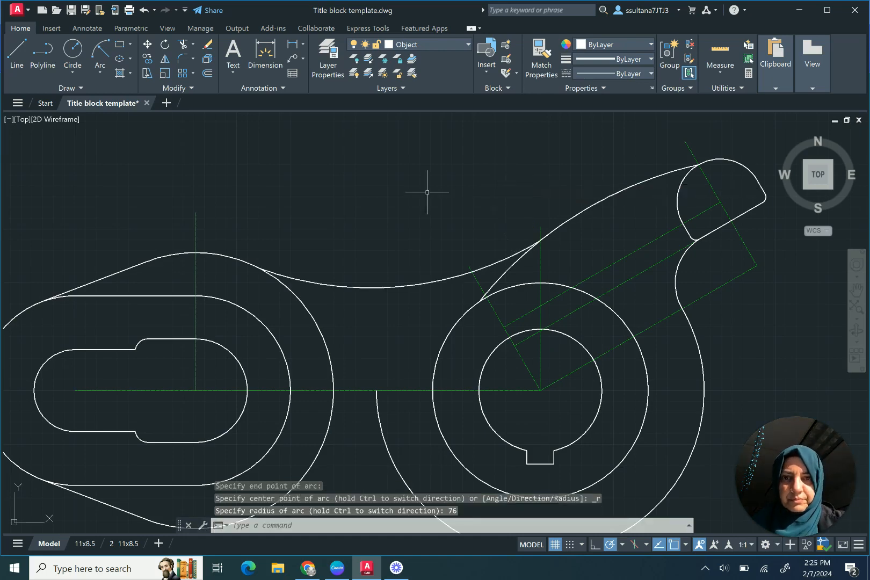
On the Center layer, using 45° polar tracking increments, draw a line from the keyed hub's center at 315° past the outer arc.
scroll(426, 191, down, 1)
scroll(542, 375, down, 4)
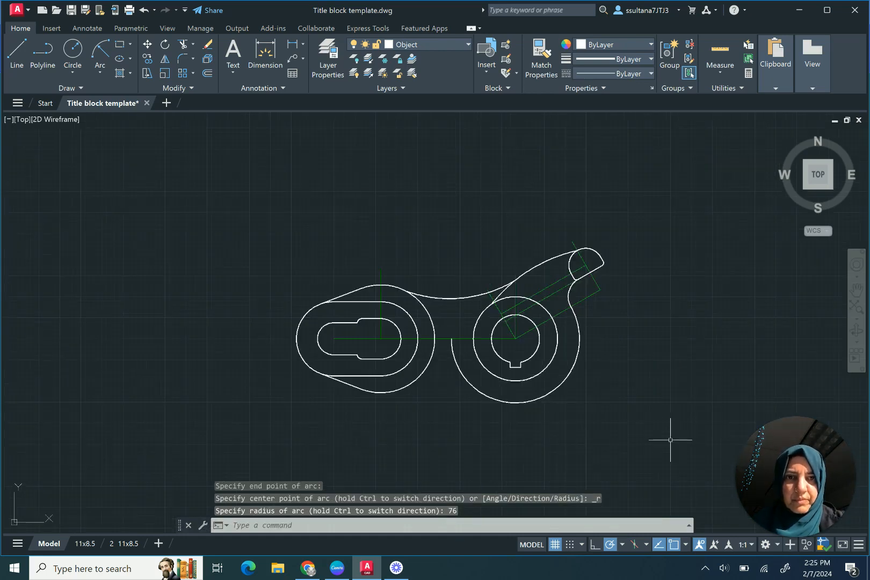
scroll(670, 439, up, 2)
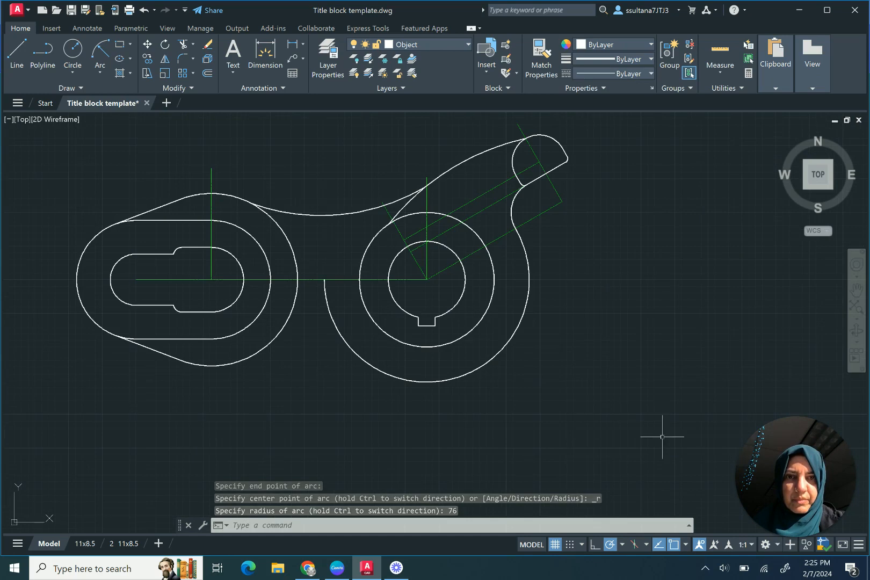
click(422, 46)
click(427, 110)
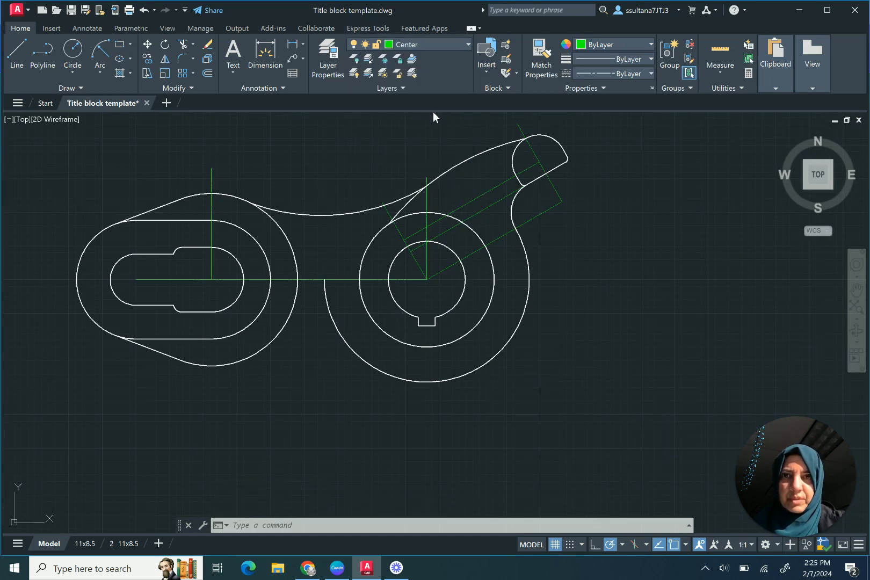
click(622, 545)
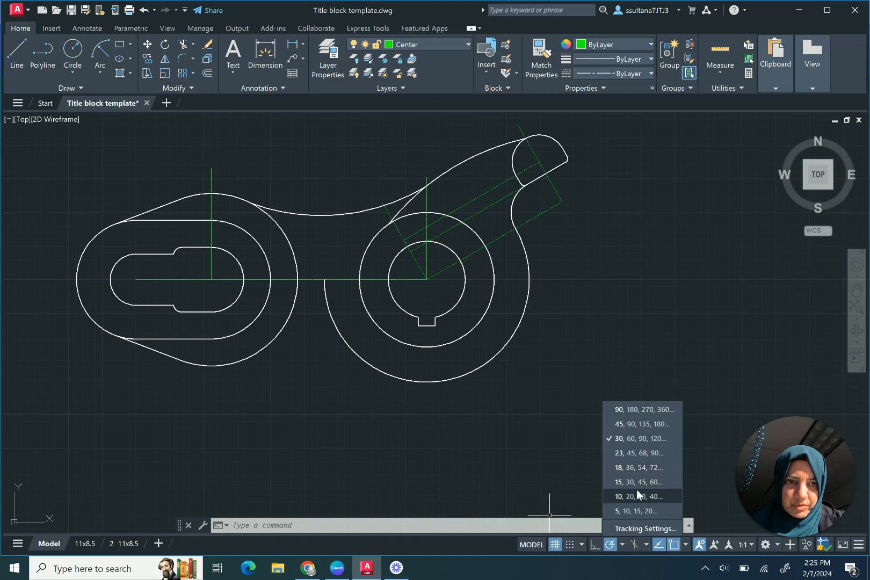
click(635, 423)
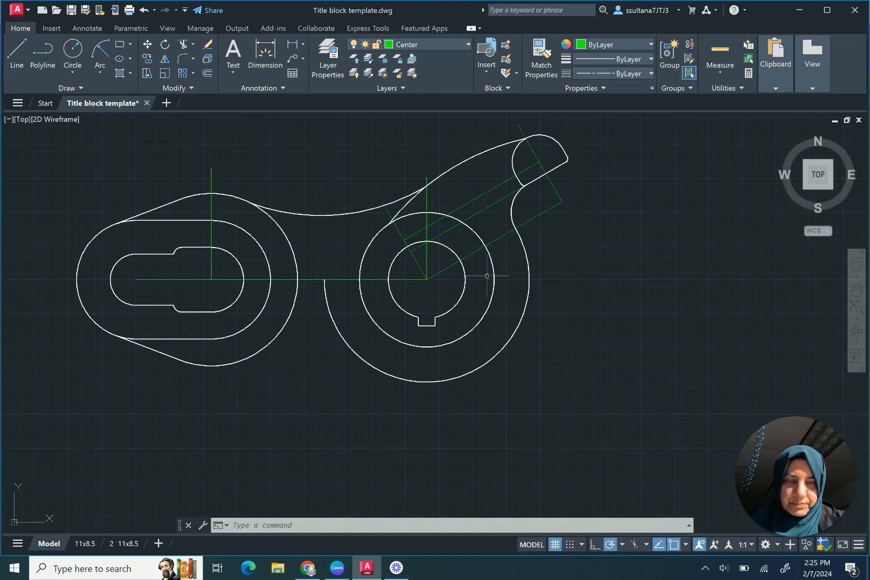
click(17, 54)
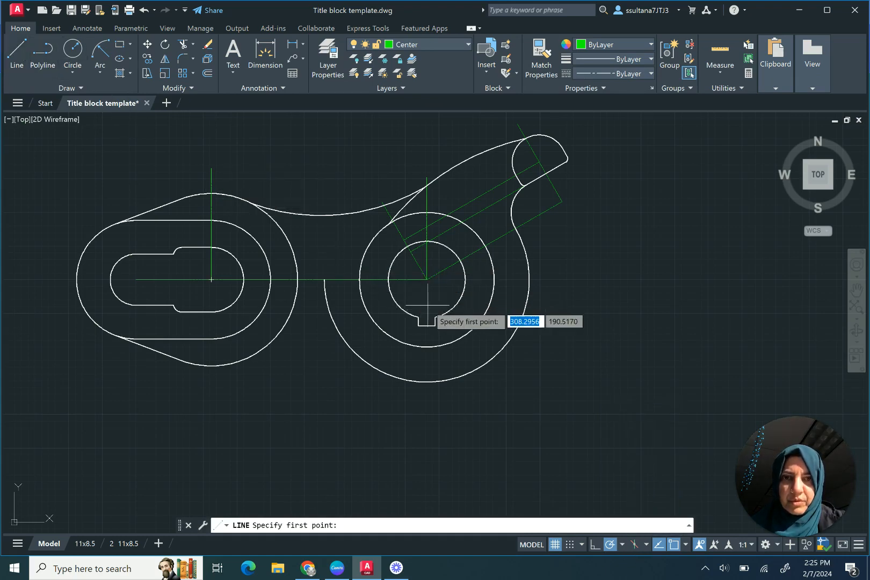
click(426, 280)
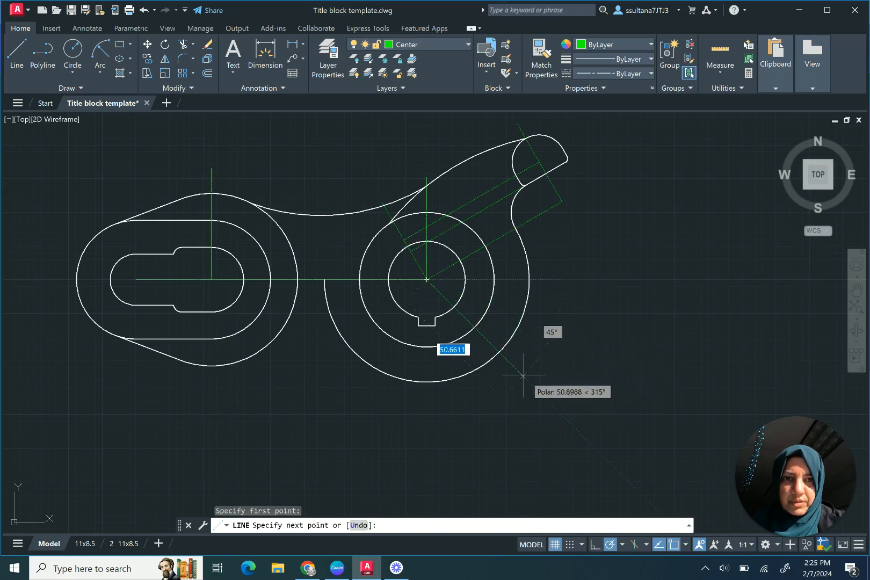
click(574, 426)
key(Return)
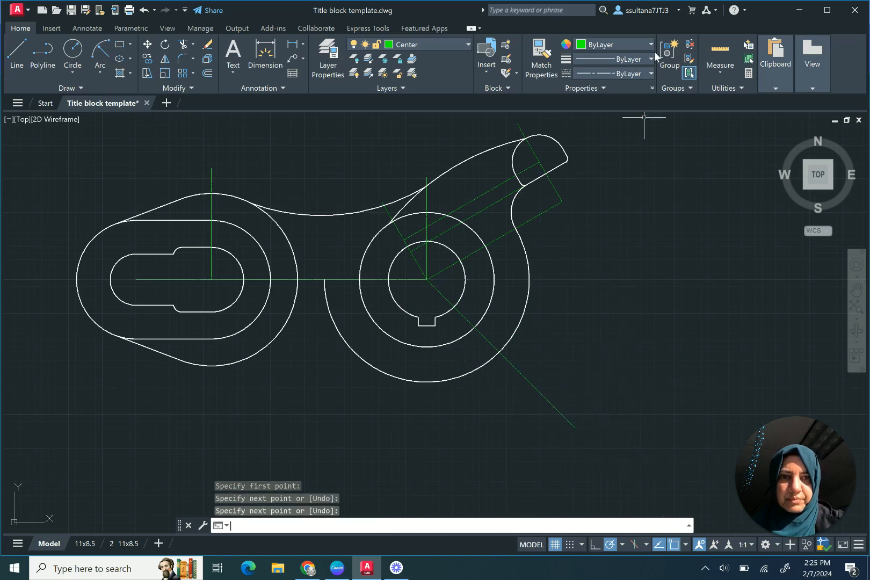
Offset the 315° centerline by 5 toward its lower-left side.
click(207, 74)
text(5)
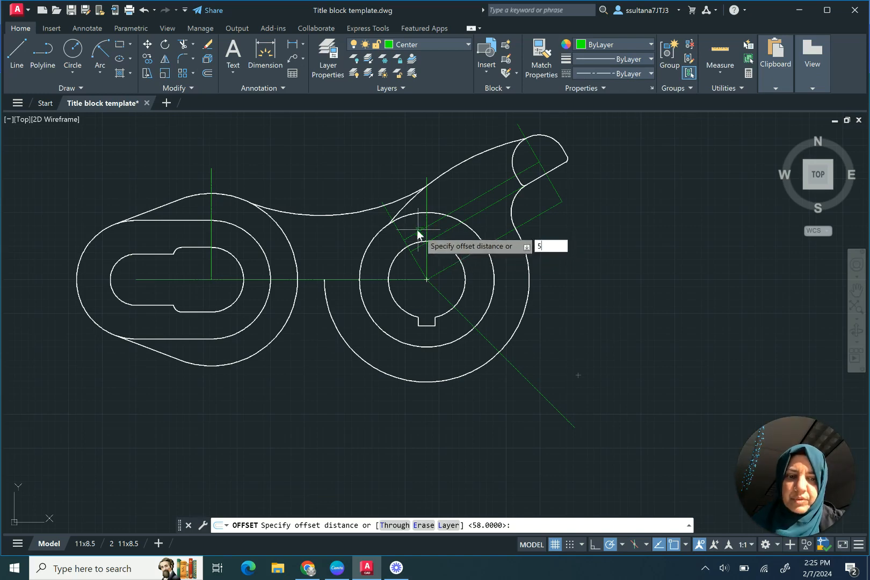
key(Return)
click(525, 376)
click(514, 386)
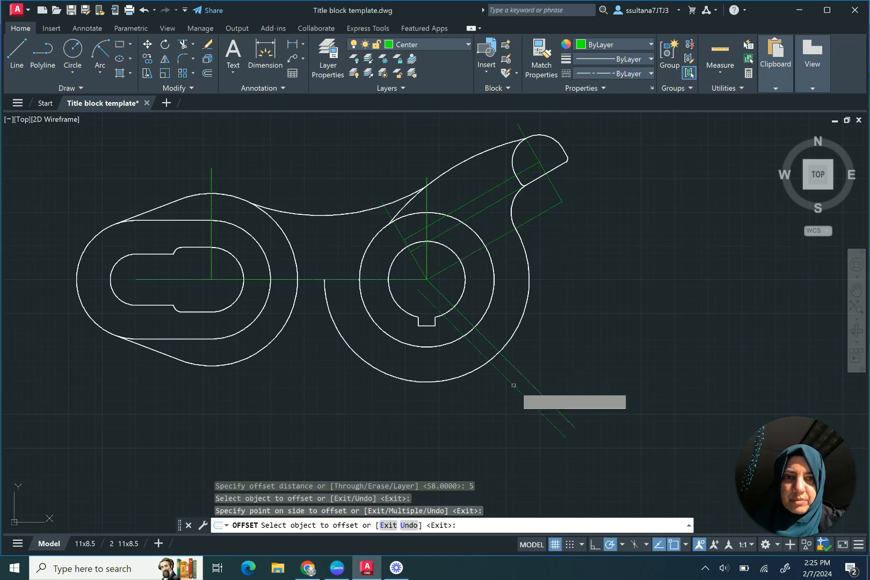
right_click(563, 357)
click(576, 367)
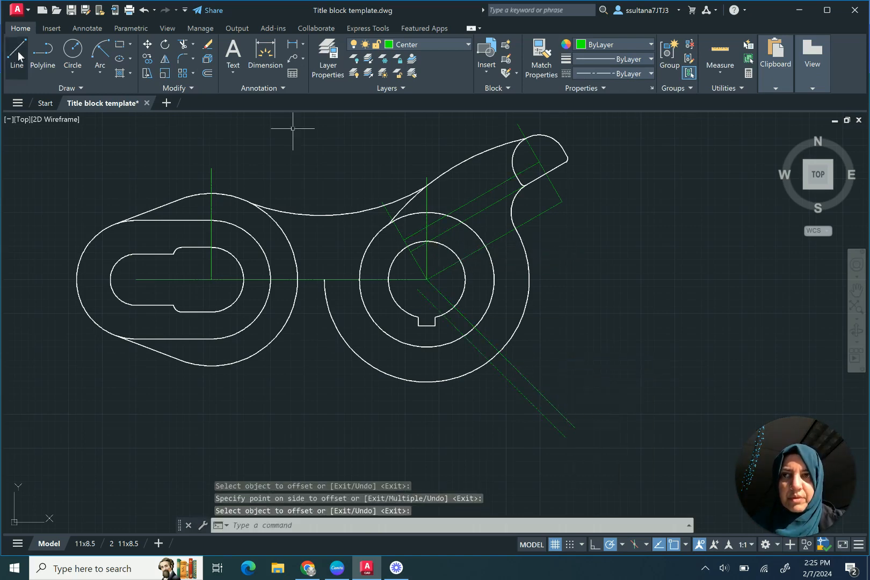
Draw a centerline from the keyed hub's center diagonally down-left past the outer arc, perpendicular to the 315° centerline.
click(17, 54)
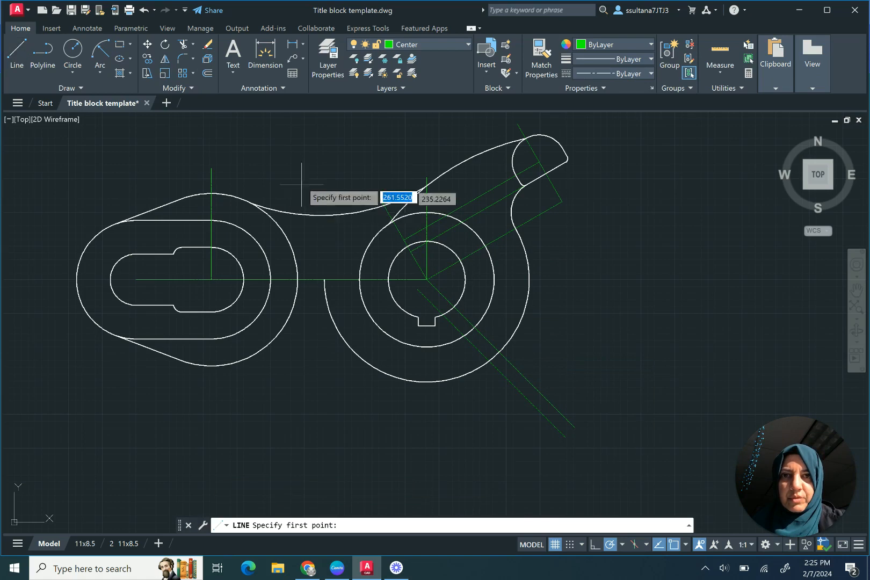
click(426, 279)
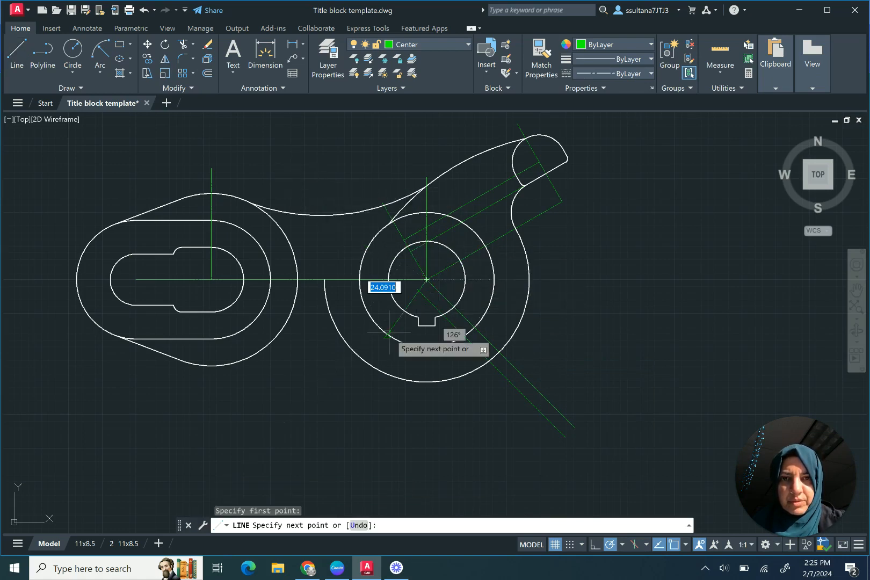
click(348, 359)
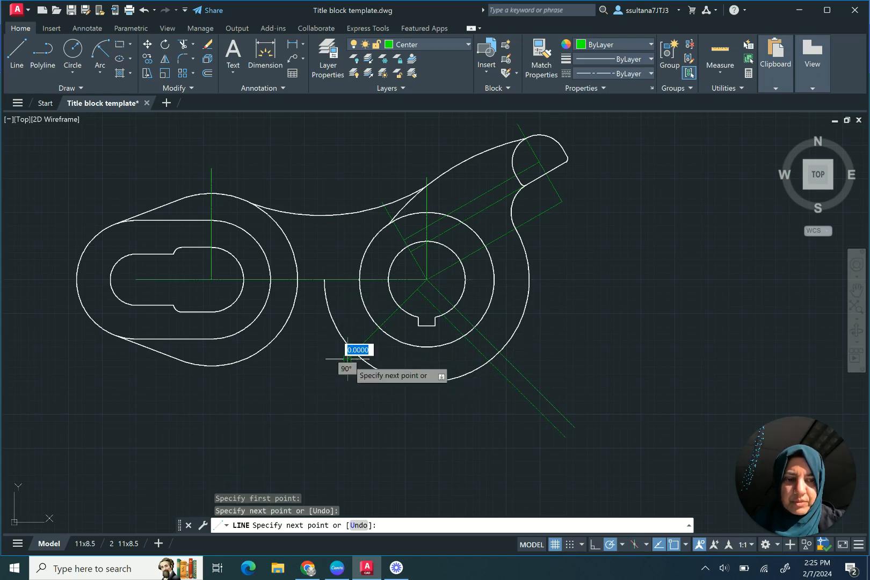
key(Return)
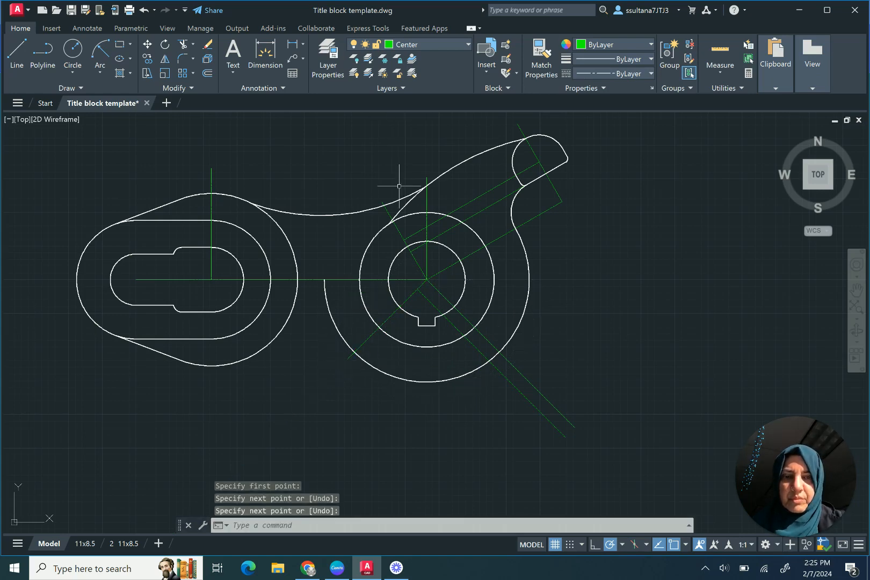
Offset the down-left diagonal centerline by 54 toward the lower right, across the 315° centerlines.
click(207, 73)
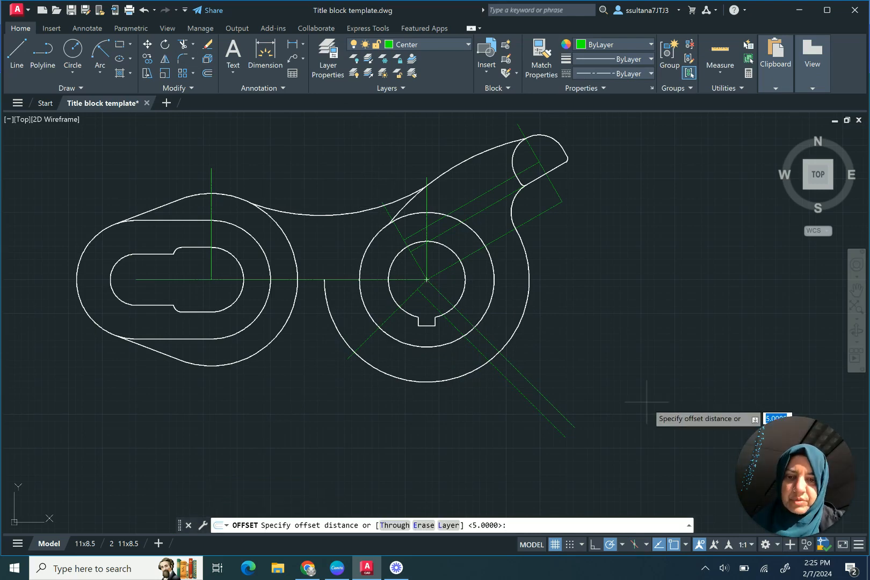
text(54)
key(Return)
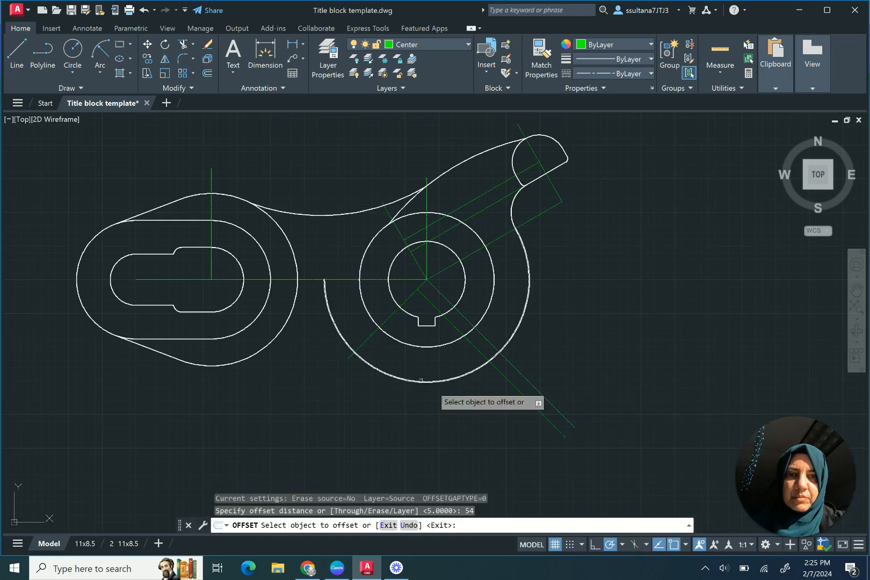
click(371, 335)
click(563, 359)
right_click(564, 358)
click(577, 363)
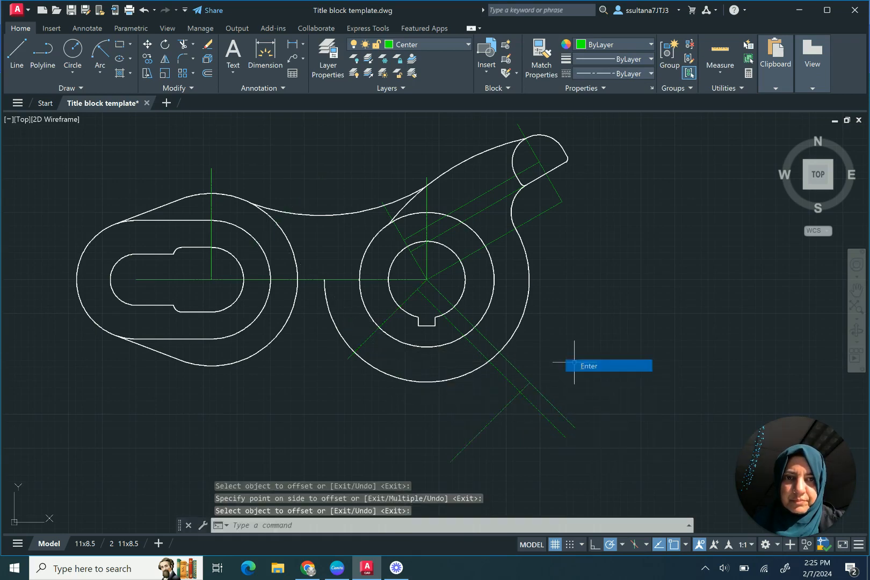
On the Object layer, draw a circle of radius 10 centered where the offset 315° centerline meets the lower-right perpendicular centerline.
scroll(556, 373, up, 4)
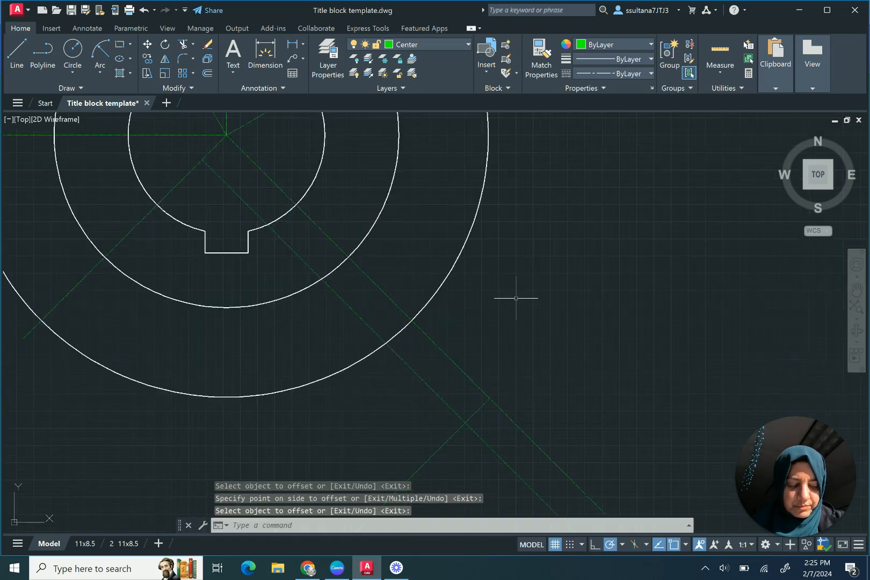
scroll(515, 298, down, 2)
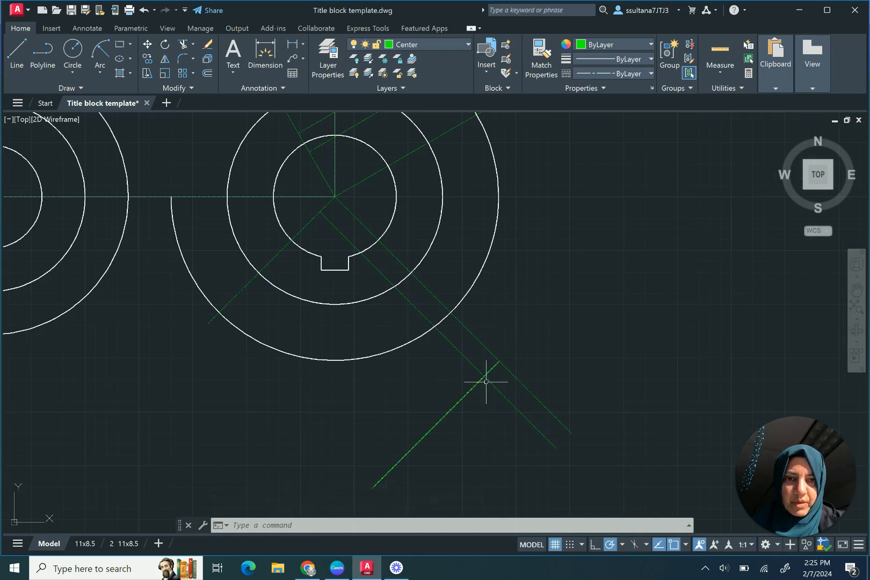
click(417, 42)
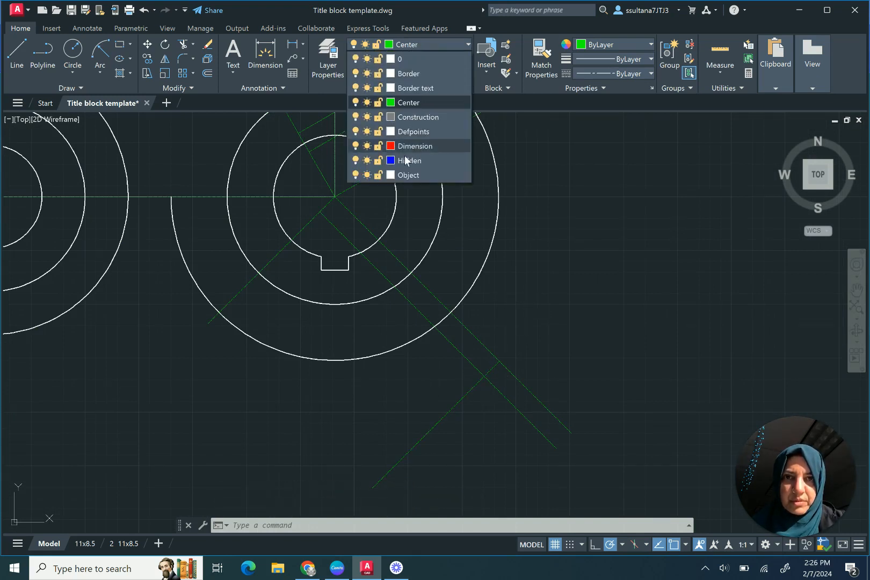
click(403, 176)
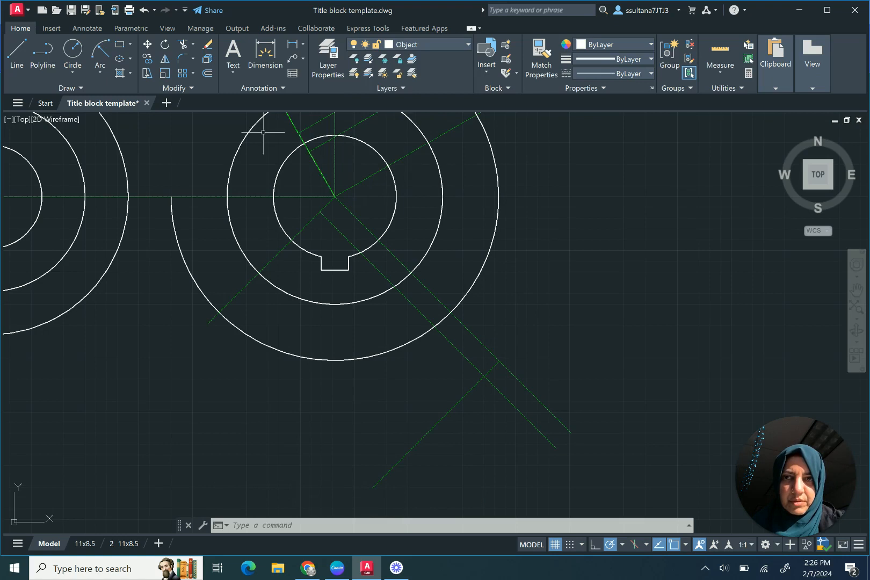
click(74, 54)
click(484, 377)
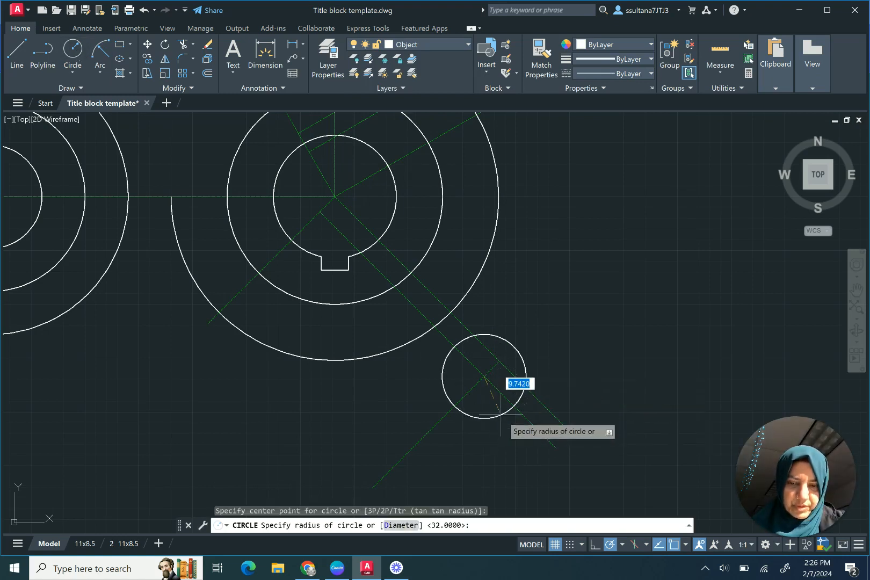
text(10)
key(Return)
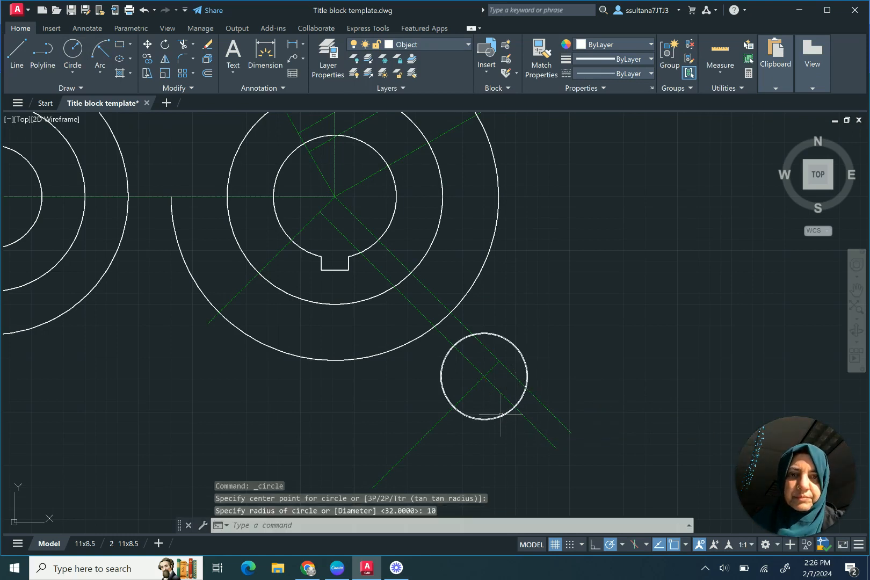
Draw two parallel 5-unit lines from the circle's intersections with the offset centerline, perpendicular to the original 315° centerline.
click(21, 48)
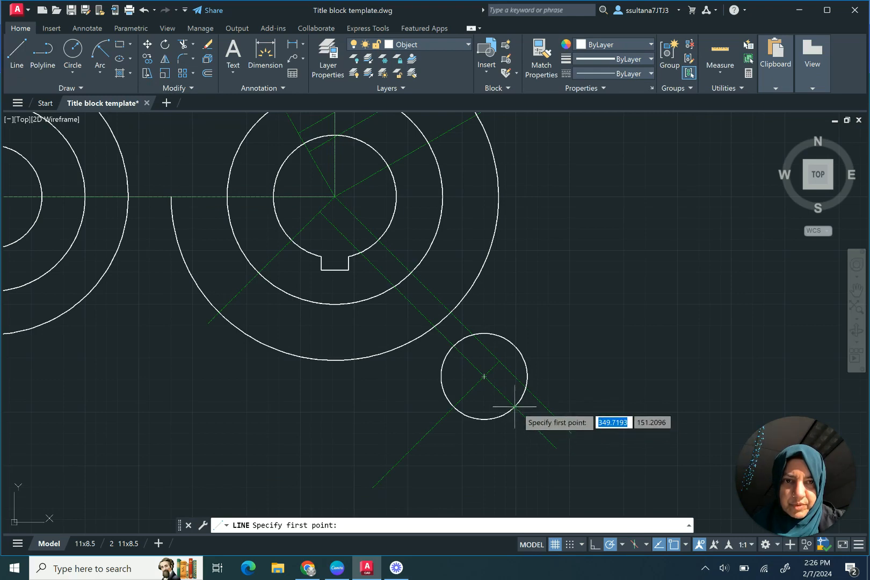
scroll(514, 406, up, 6)
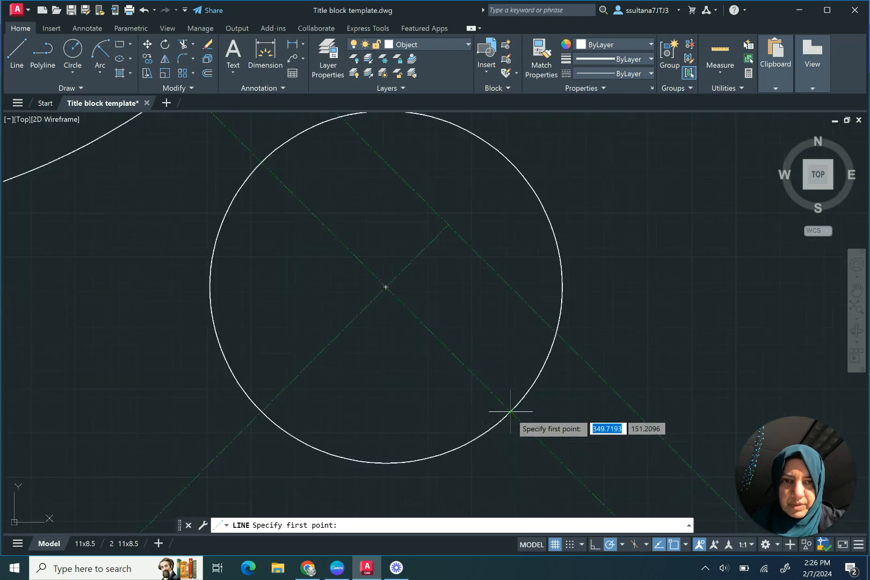
click(525, 398)
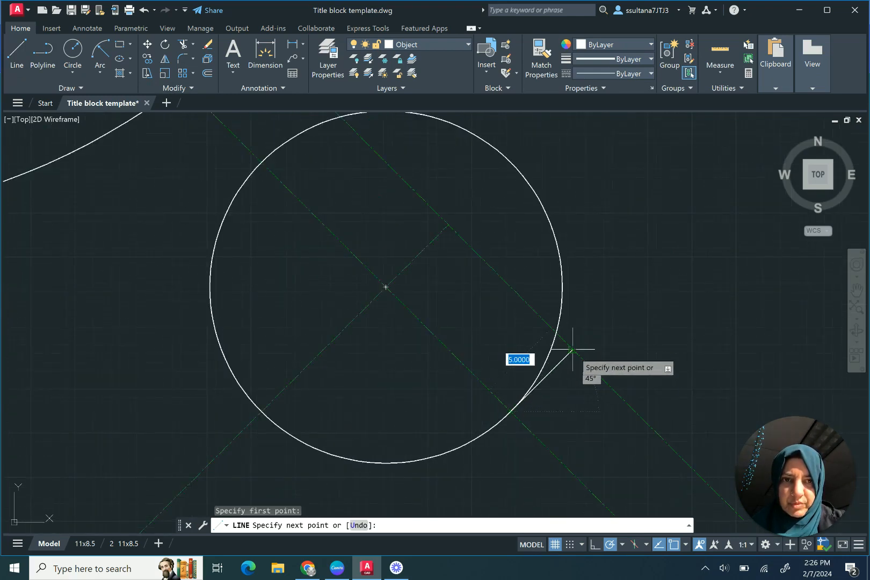
click(573, 350)
key(Return)
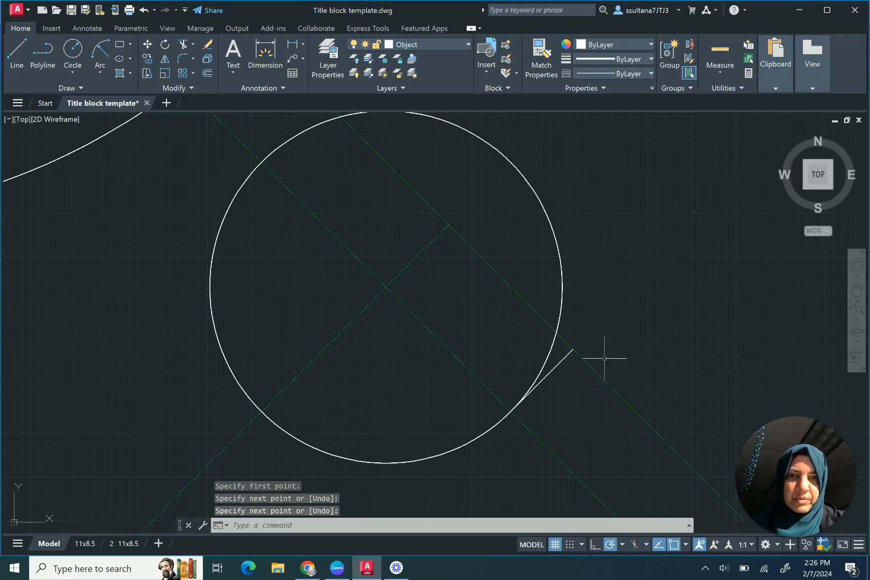
scroll(400, 318, down, 2)
key(Return)
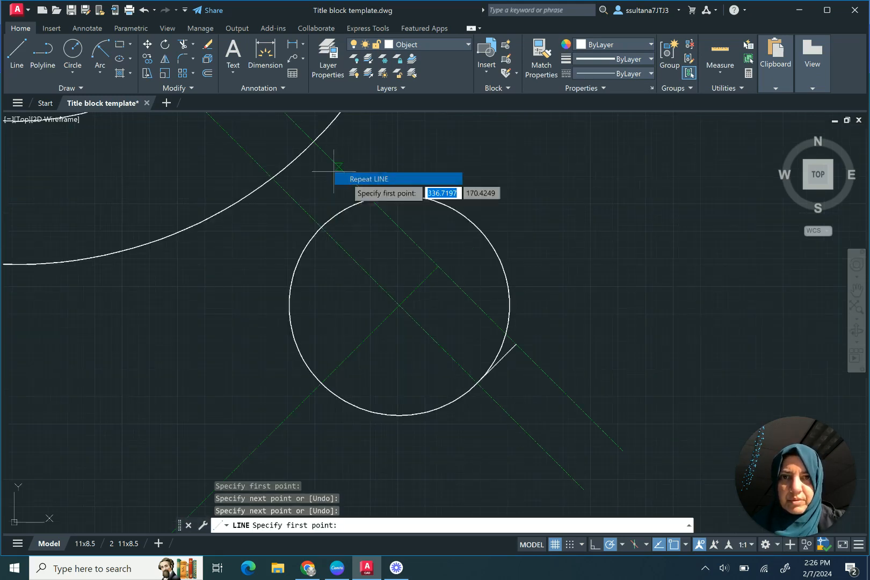
click(322, 226)
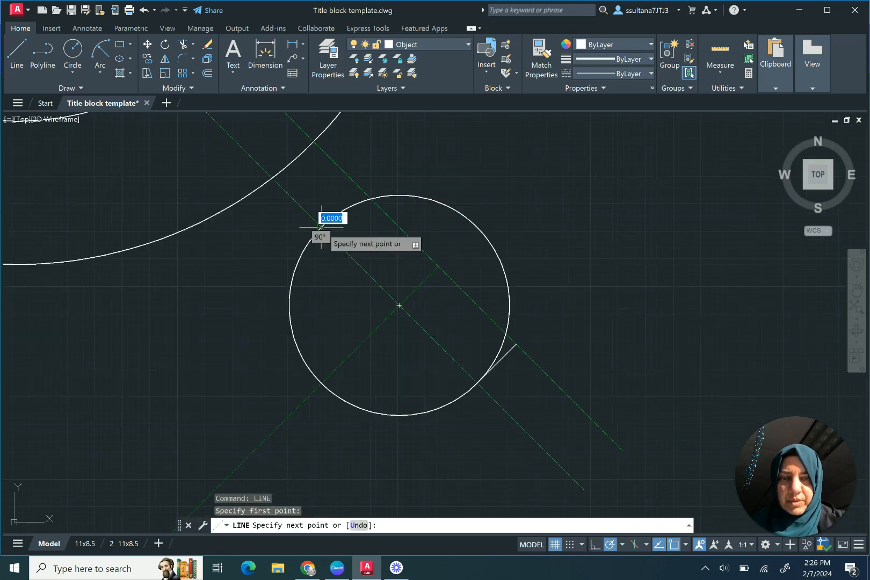
click(360, 188)
key(Return)
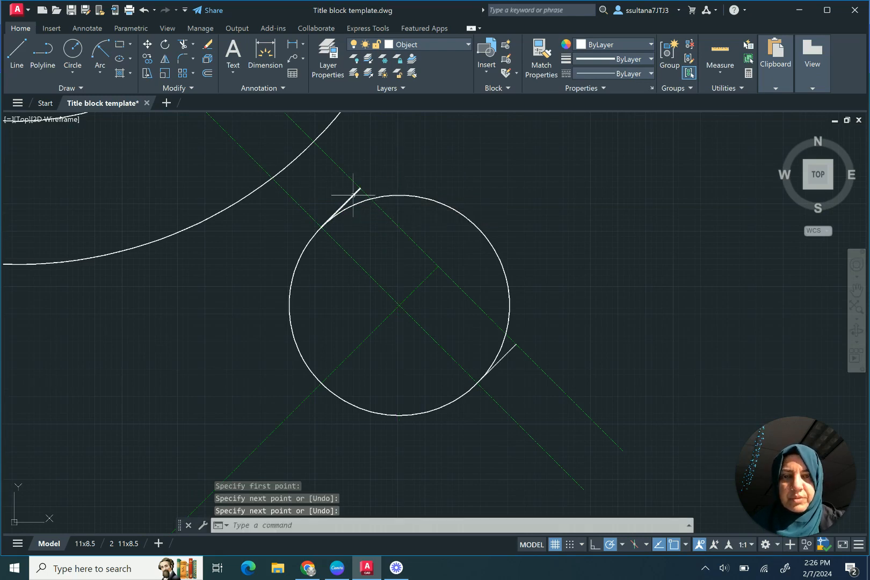
Trim away the circle's upper-right arc between the two short parallel lines.
click(352, 194)
click(505, 358)
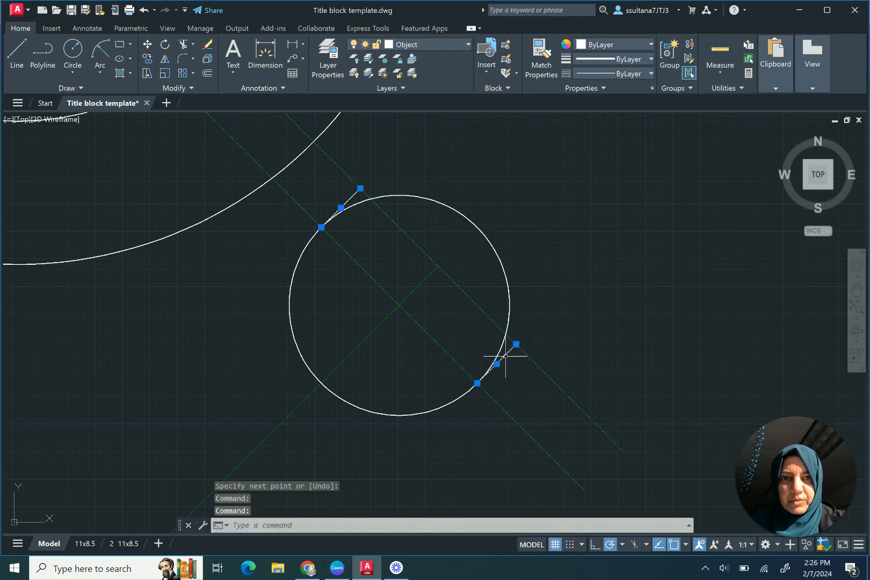
click(183, 44)
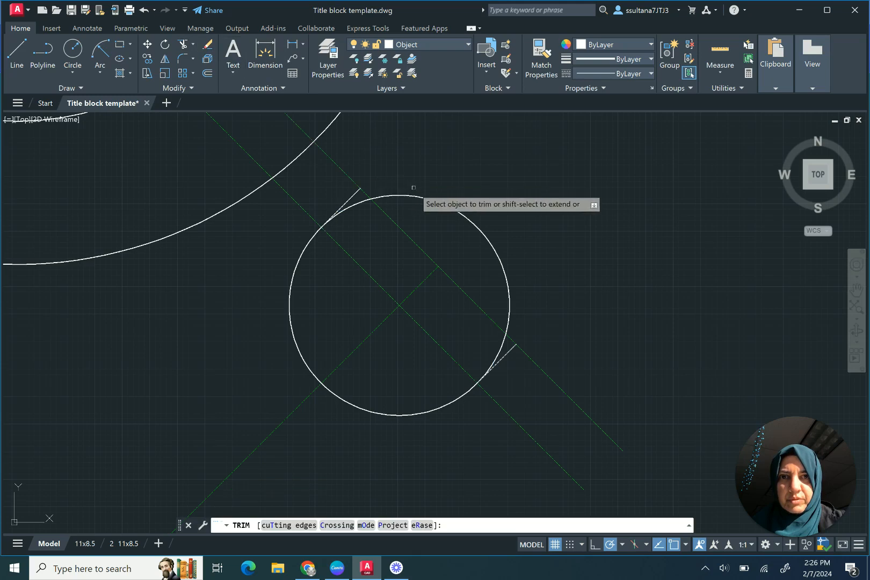
click(419, 197)
right_click(428, 194)
click(446, 199)
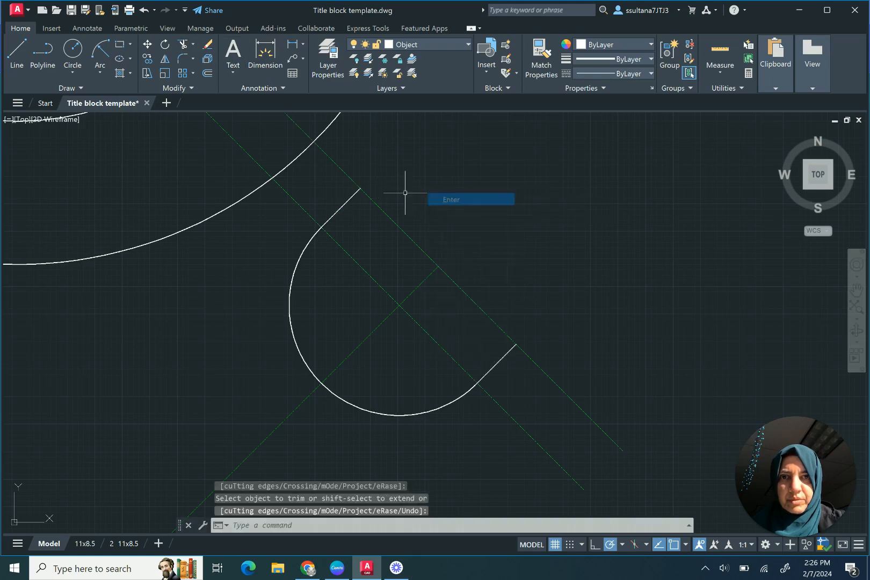
Close the flat side of the D-shaped end with a line joining the outer ends of the two short lines.
click(16, 51)
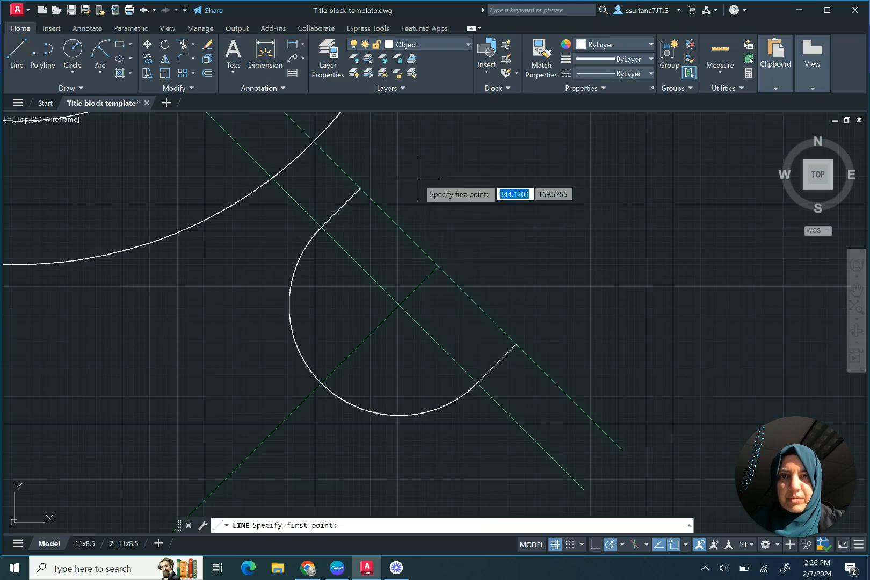
click(359, 188)
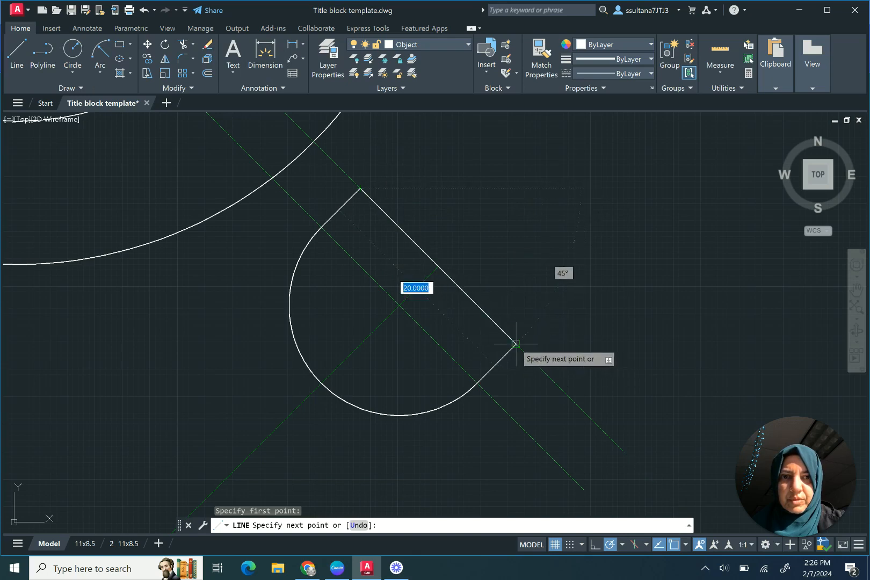
click(518, 347)
key(Return)
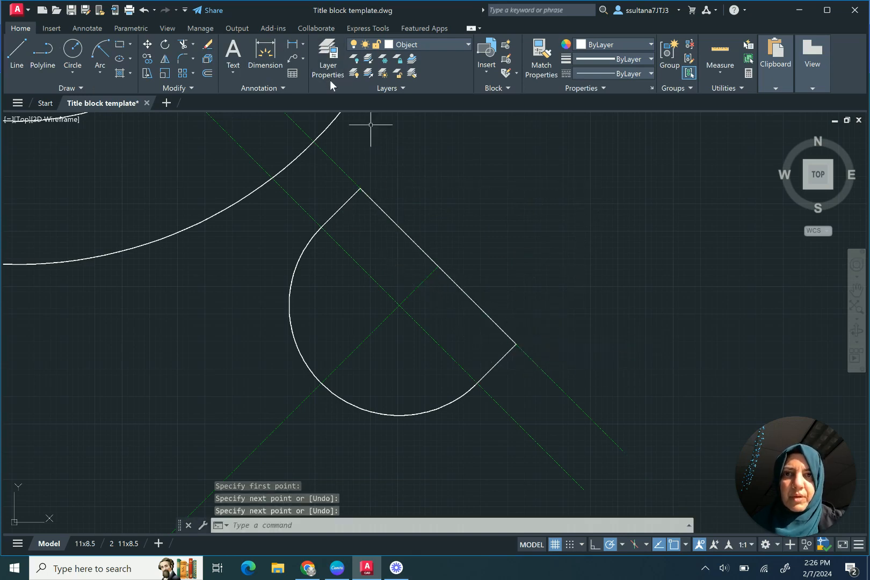
Fillet both corners of the D-shaped end's flat side with a radius of 1.5.
click(182, 59)
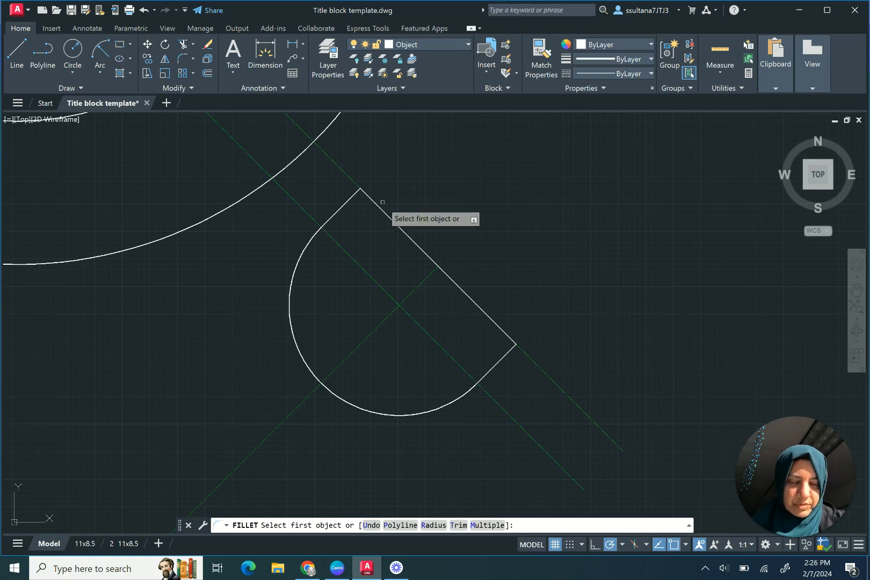
click(434, 525)
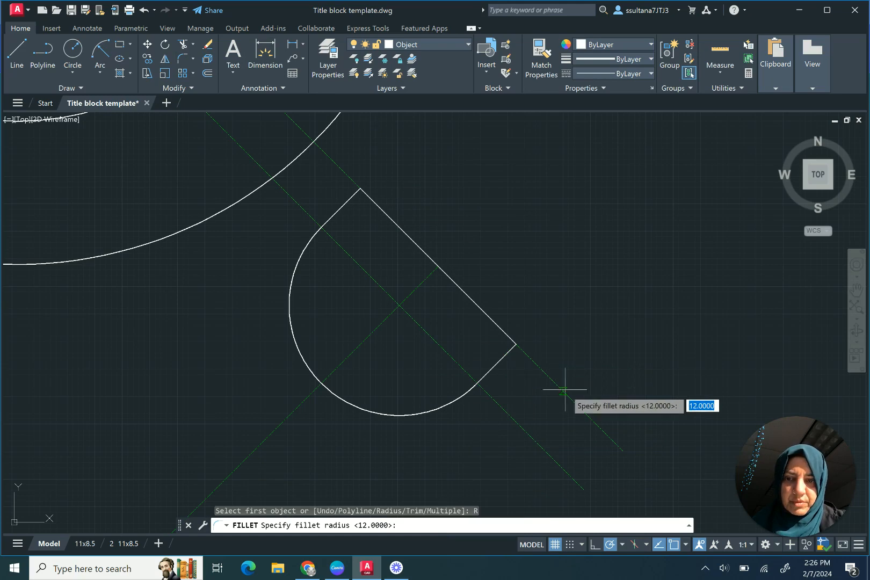
text(1.5)
key(Return)
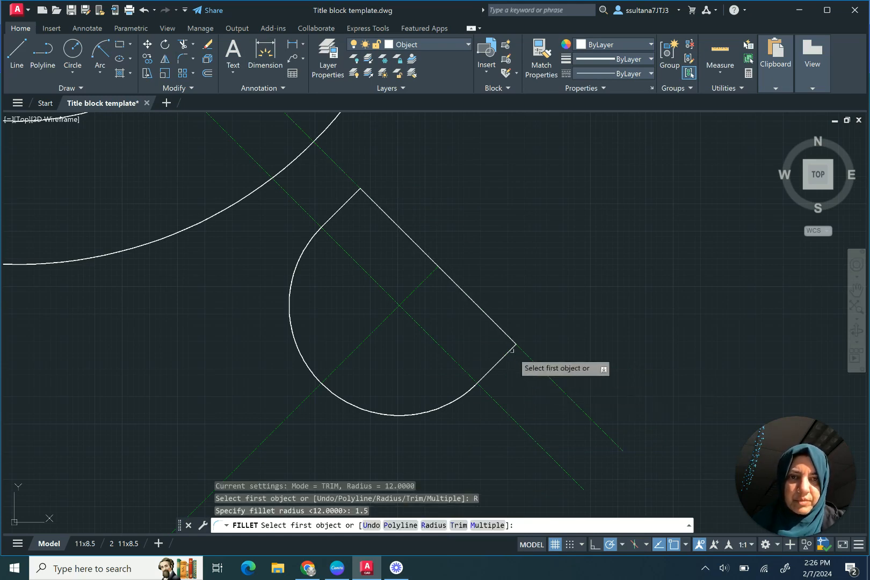
click(506, 355)
click(509, 335)
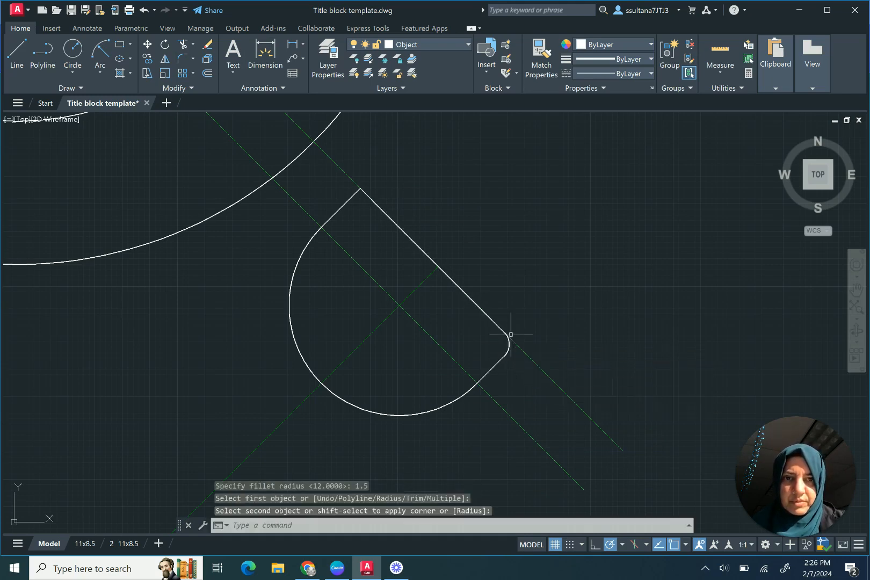
right_click(505, 270)
click(518, 277)
click(350, 200)
click(374, 202)
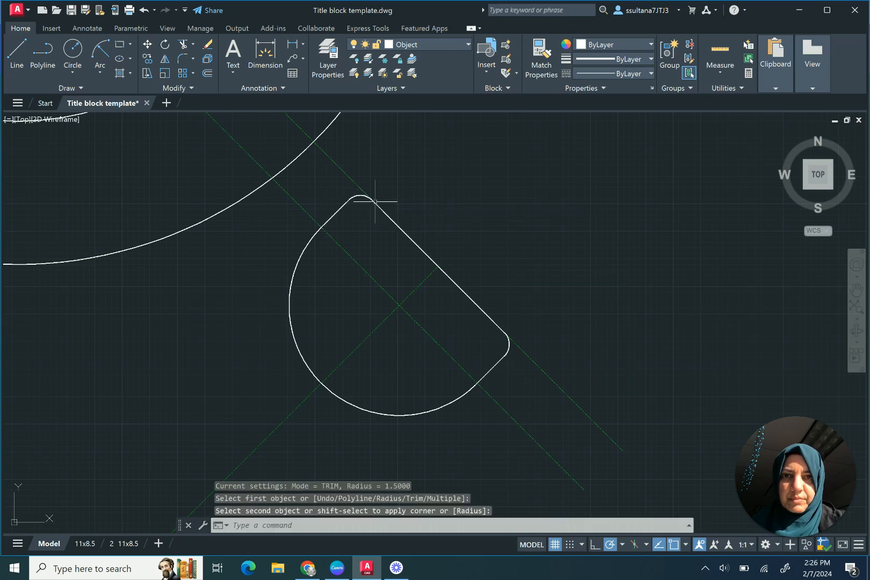
key(Return)
scroll(594, 355, down, 6)
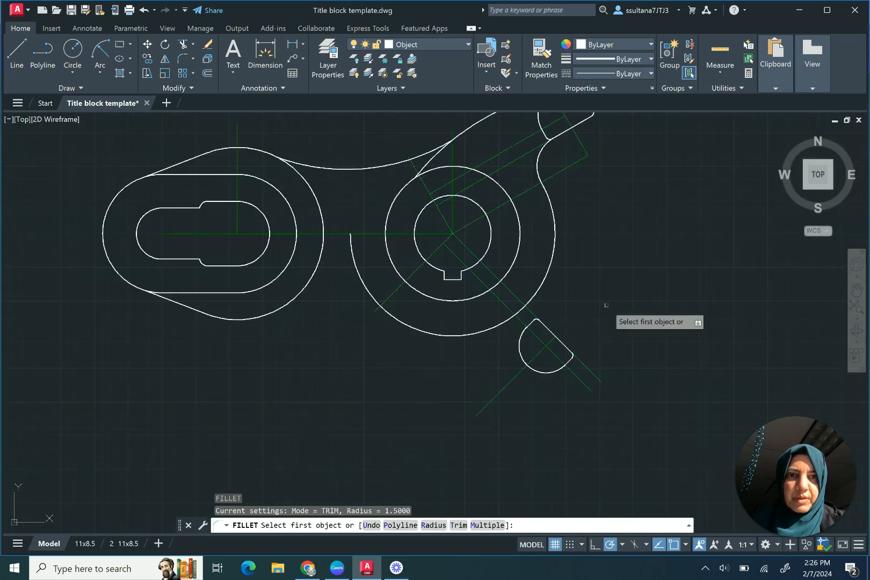
scroll(598, 254, up, 3)
right_click(592, 276)
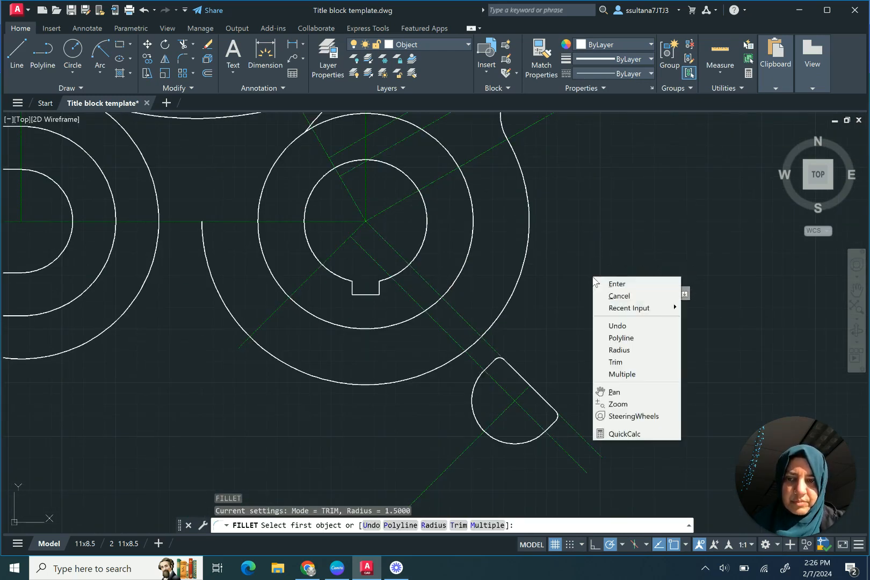
key(Escape)
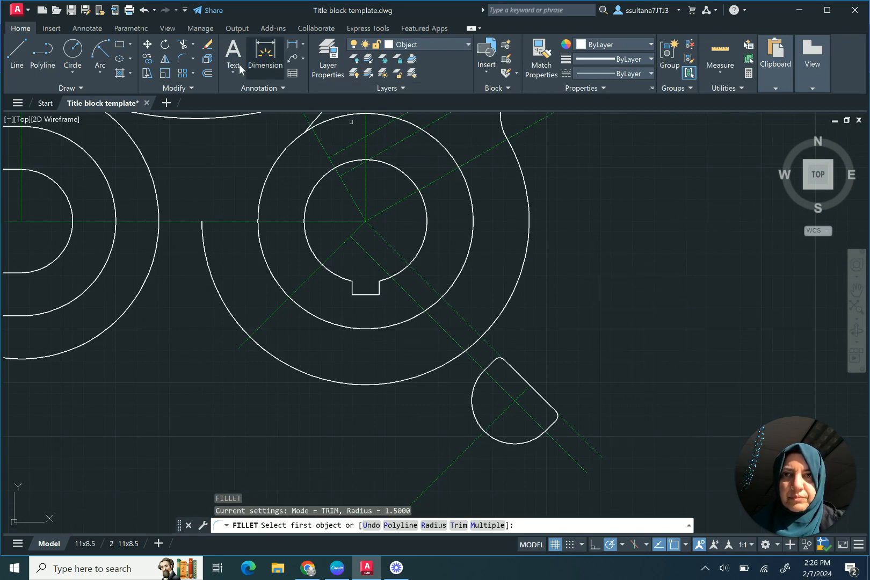
Fillet the right side of the hub's outer arc to the D-shaped end's flat side with a radius of 12.
click(182, 61)
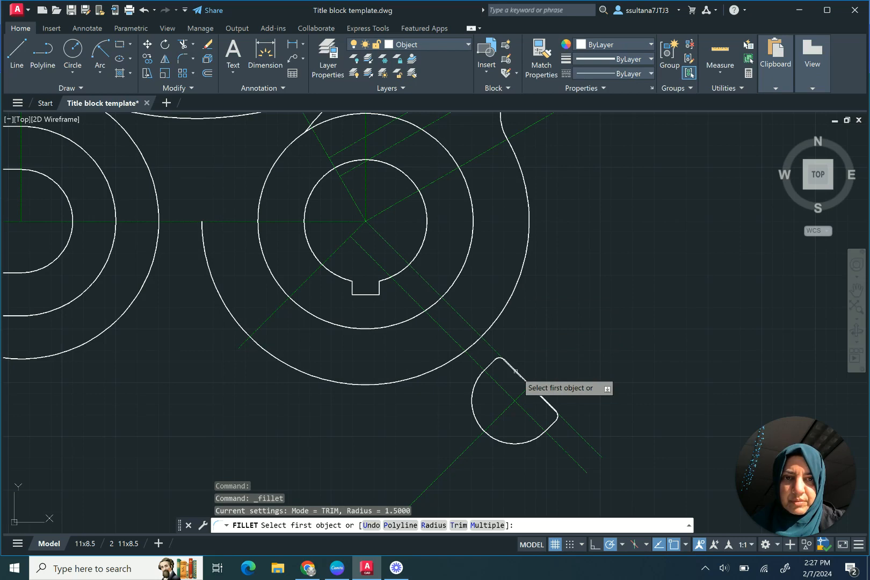
click(434, 525)
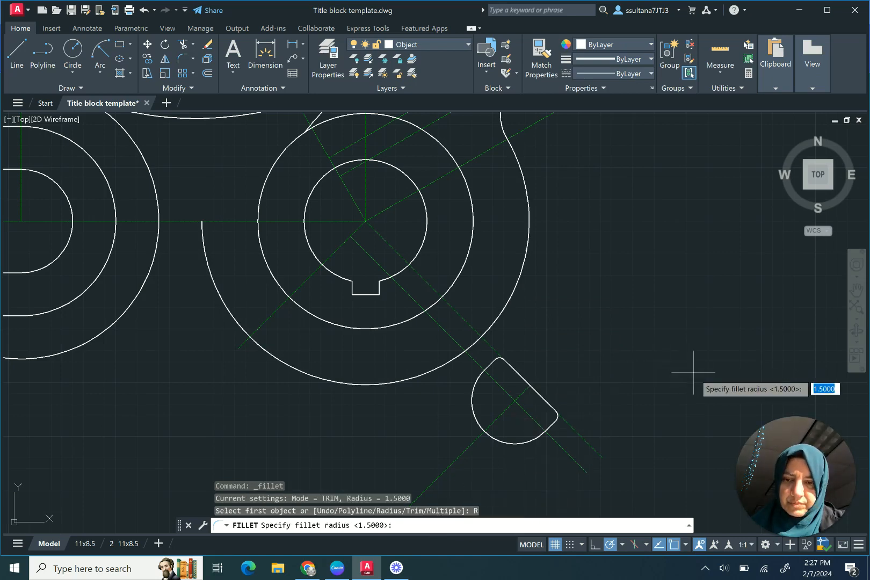
text(12)
key(Return)
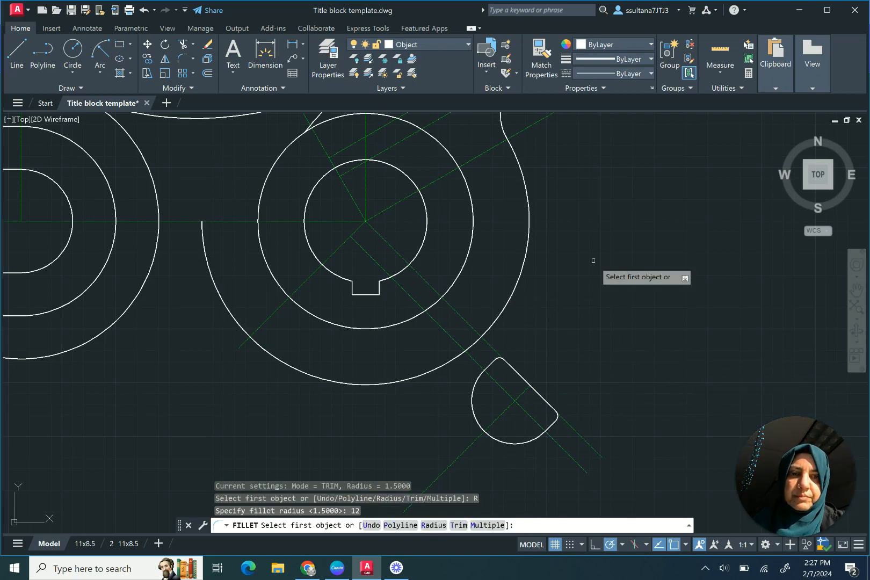
click(511, 295)
click(517, 376)
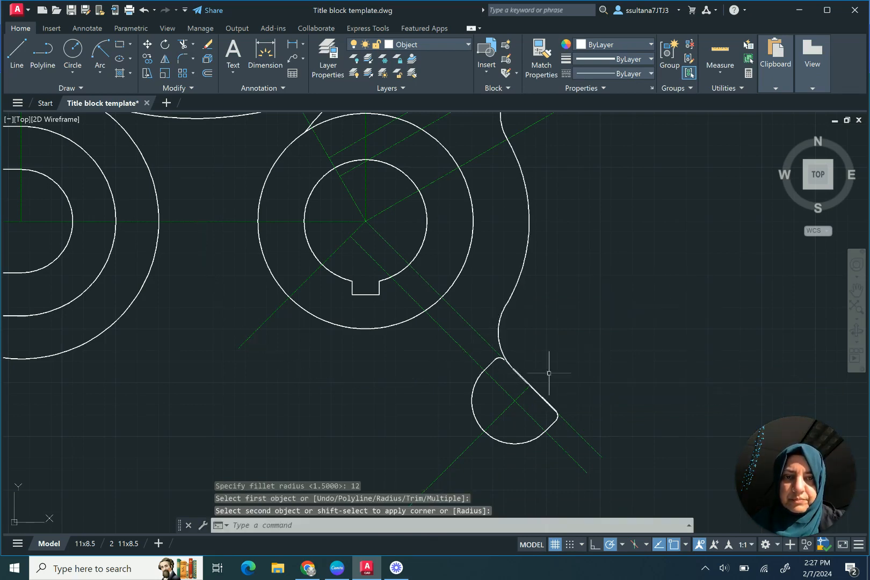
scroll(563, 376, down, 2)
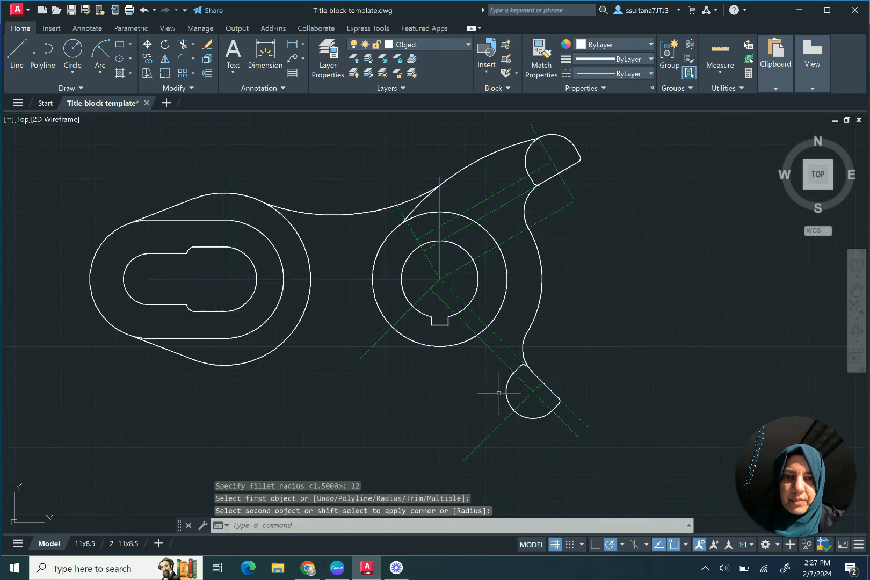
scroll(483, 400, down, 2)
scroll(403, 408, up, 2)
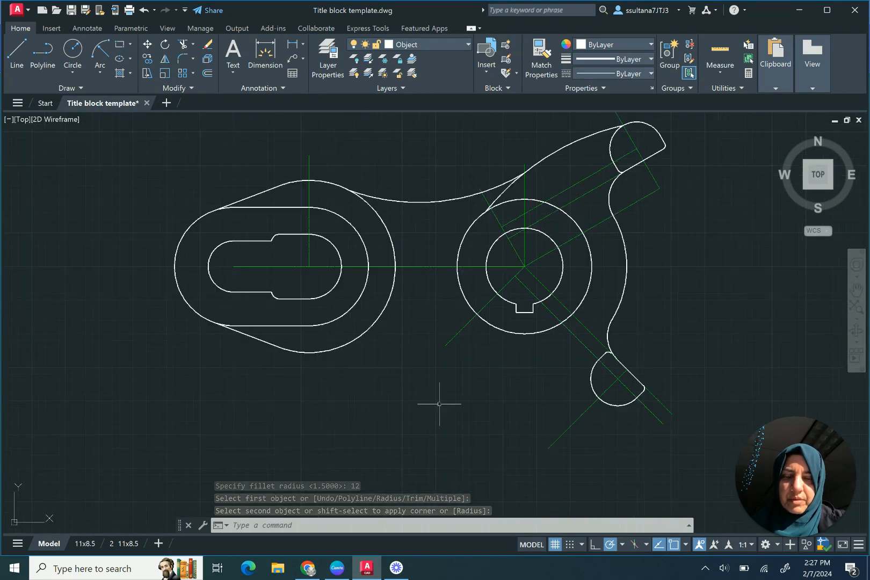
key(Escape)
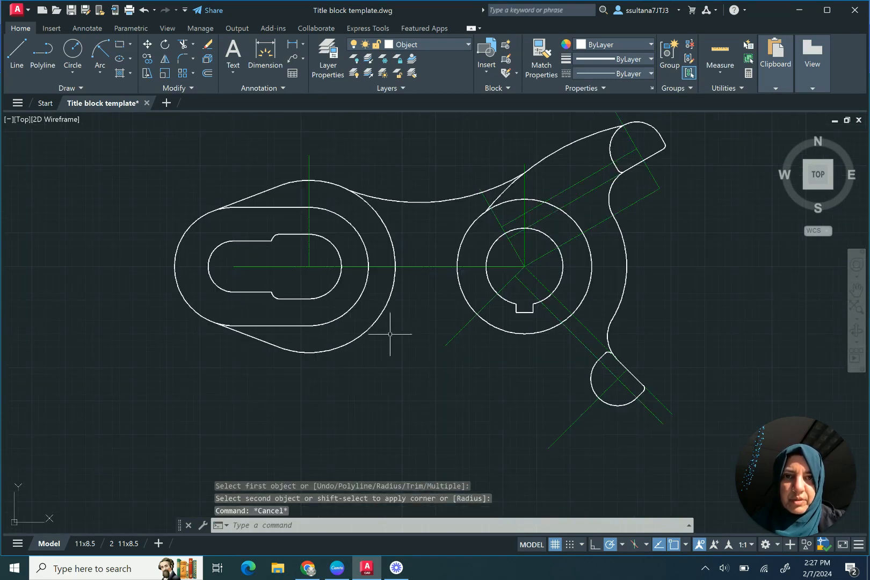
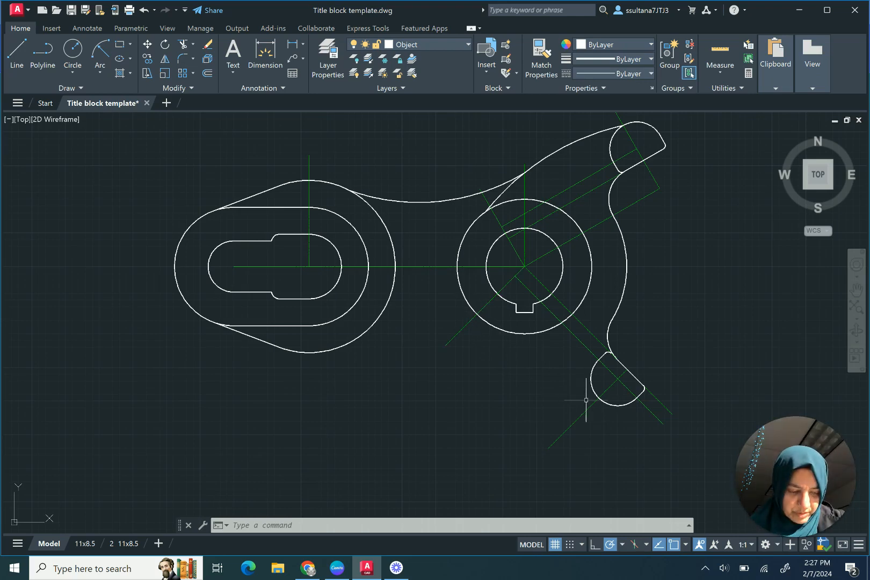
Draw a start-end-radius arc of radius 90 from the hub's outer circle at its lower-left center line to the D-shaped end's arc.
scroll(601, 401, up, 4)
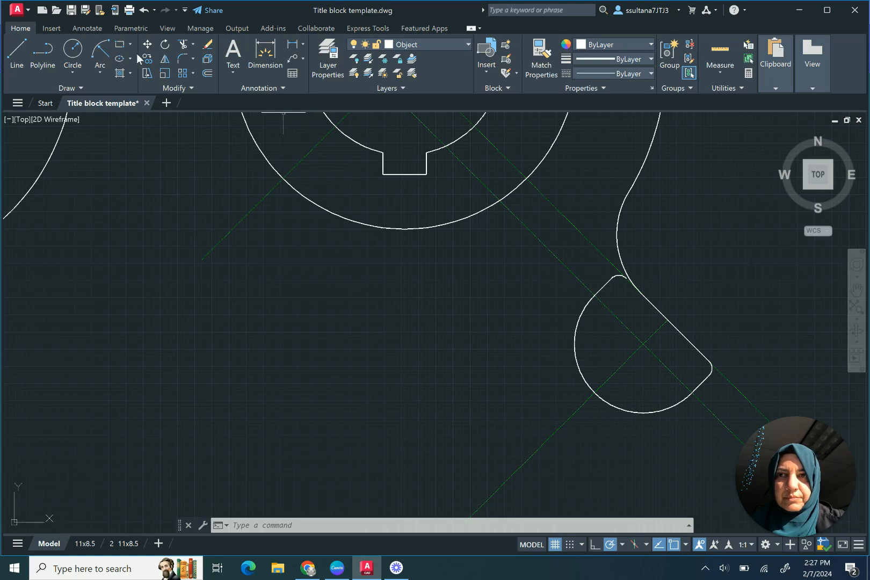
click(109, 63)
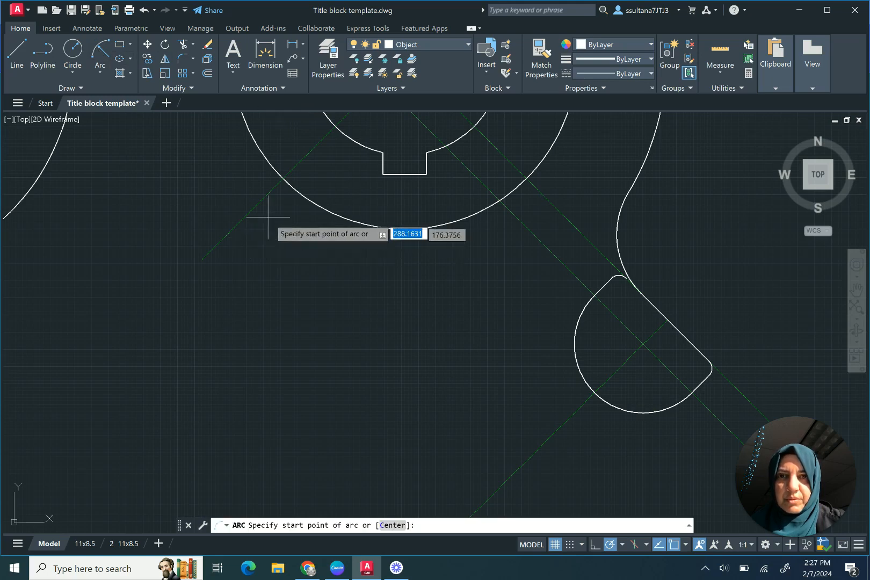
click(282, 178)
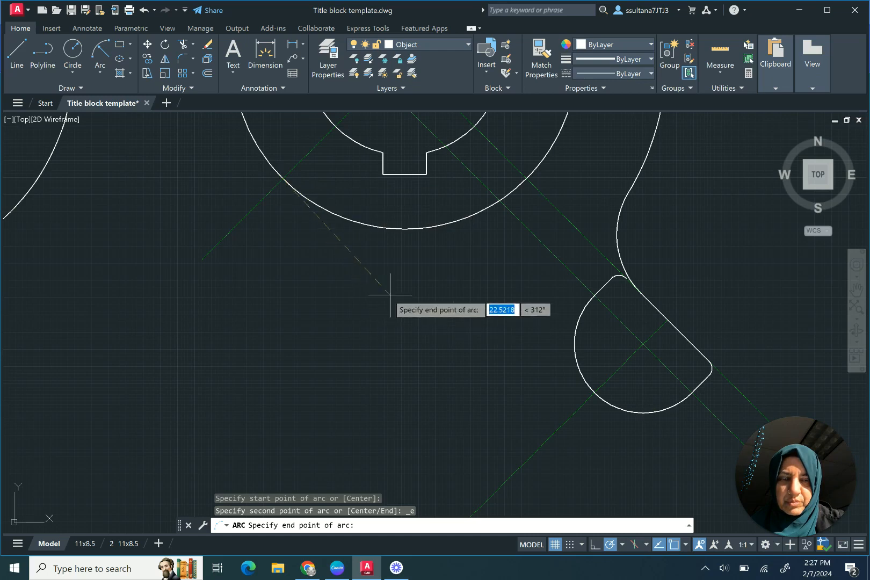
click(600, 398)
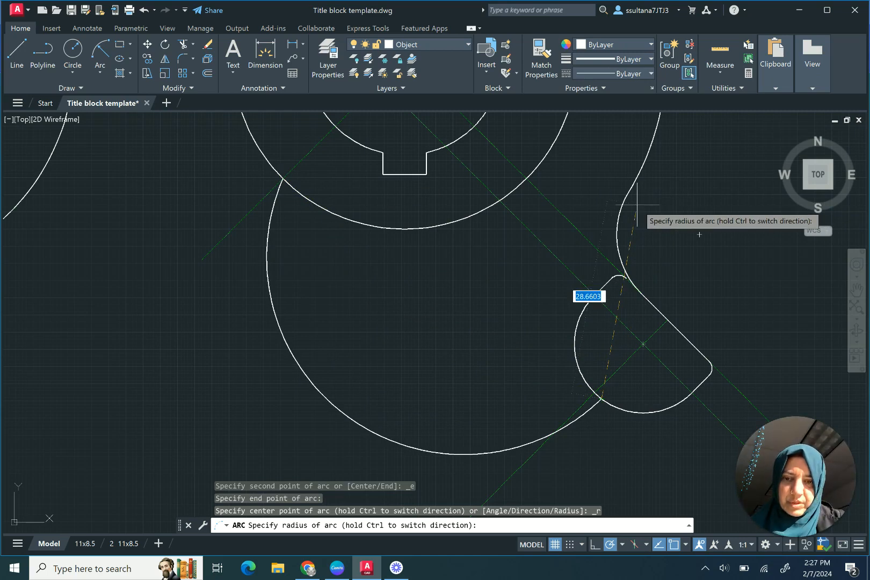
text(90)
key(Return)
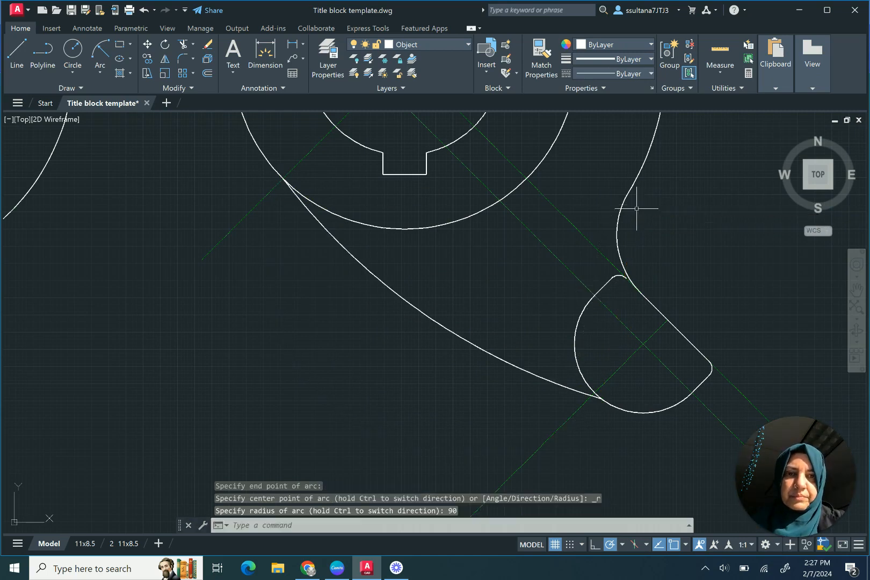
scroll(653, 276, down, 4)
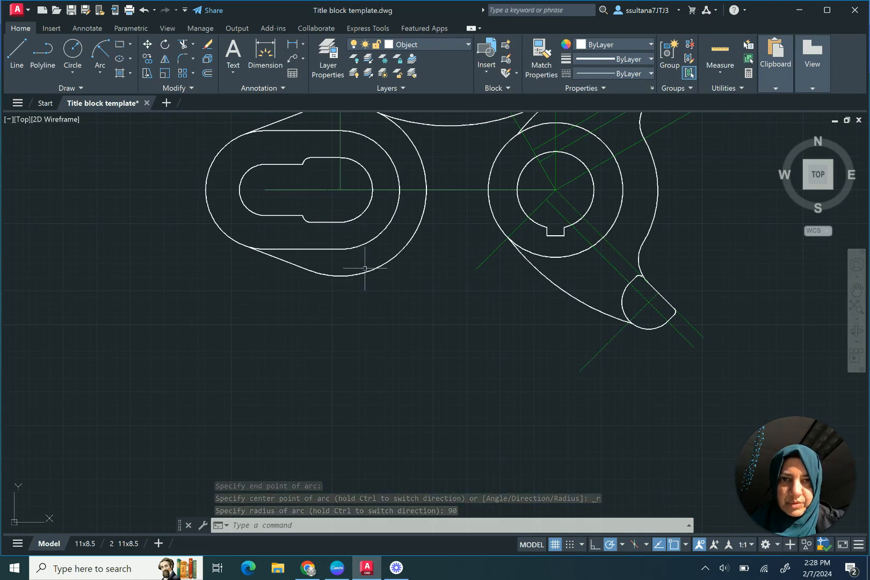
Stretch the lower end of the hub's vertical center line straight down past the new lower arc.
scroll(297, 258, up, 2)
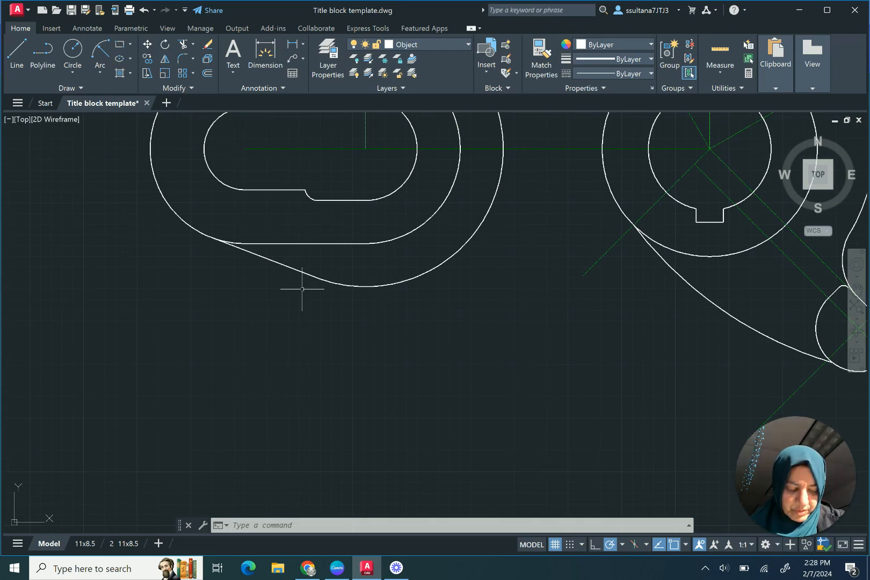
scroll(461, 321, down, 2)
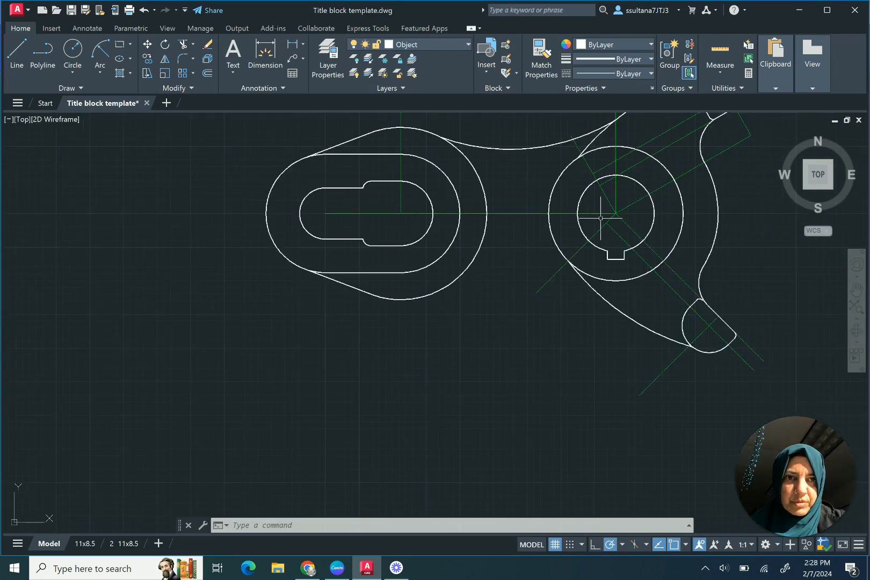
scroll(613, 198, up, 2)
click(613, 198)
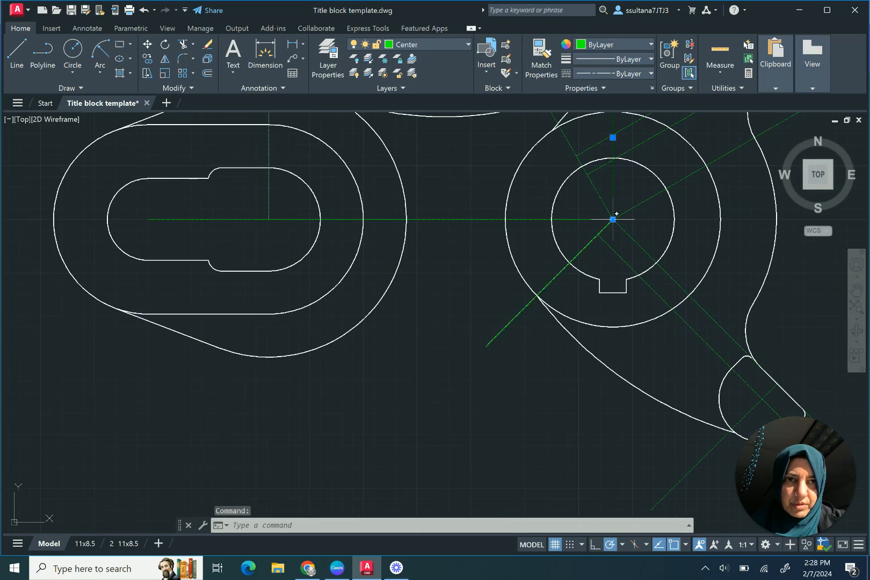
click(612, 219)
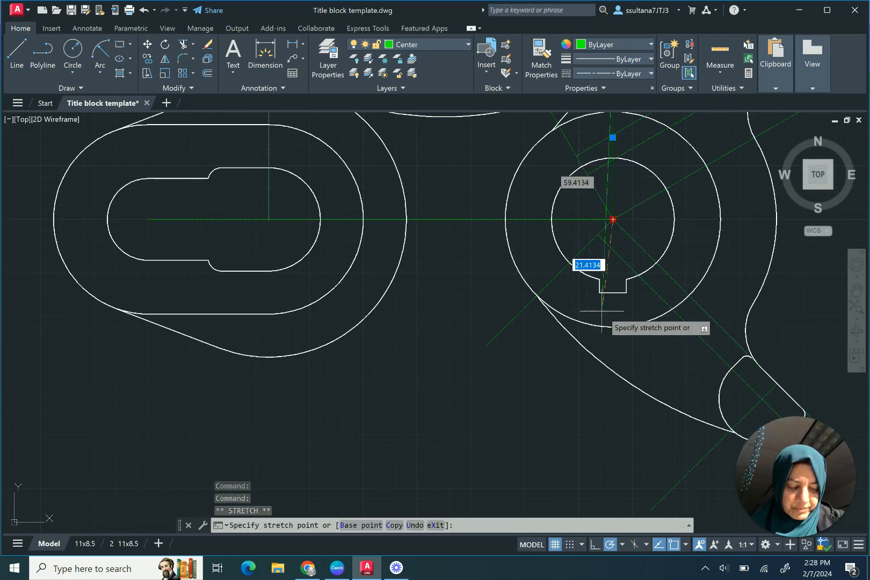
click(612, 392)
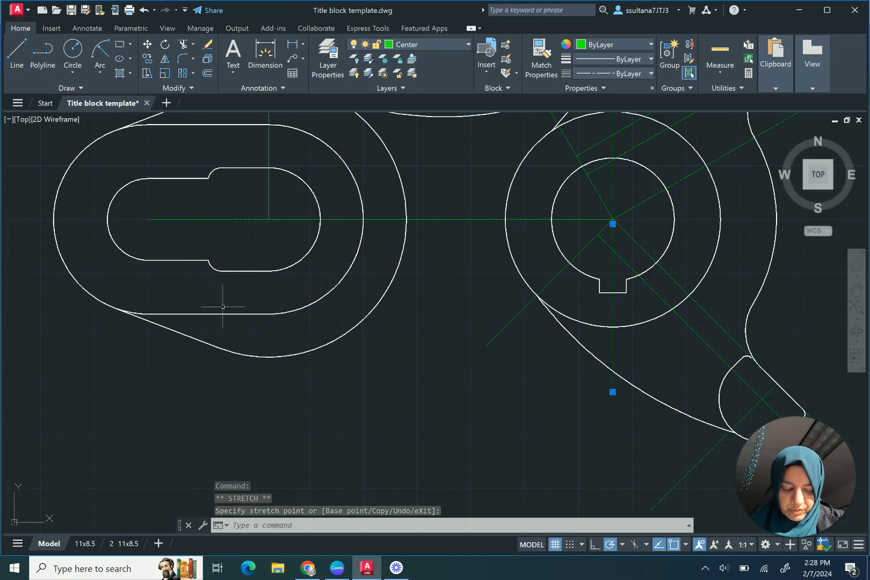
scroll(301, 274, down, 2)
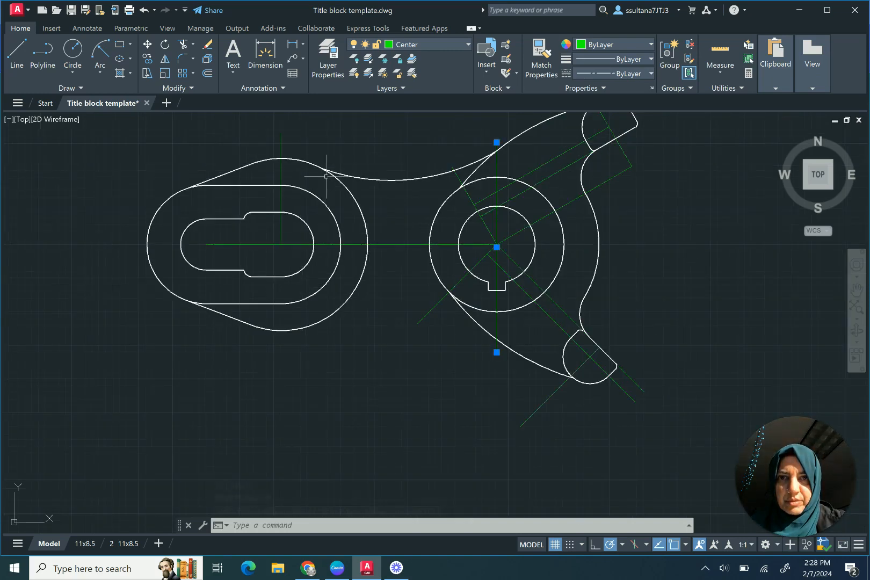
Draw an arc of radius 76 from the lower arc's crossing with the hub's vertical center line to the underside of the slotted end's outer arc.
scroll(325, 168, up, 2)
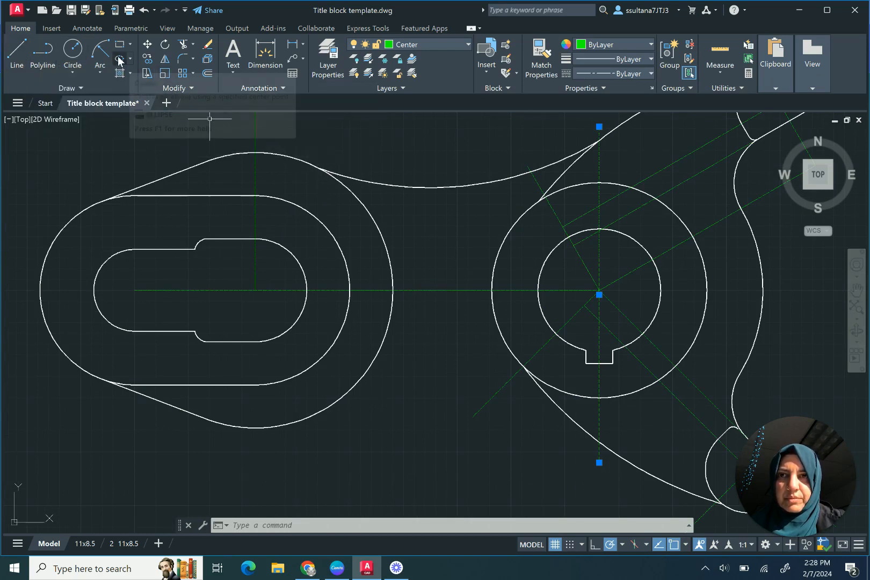
click(100, 51)
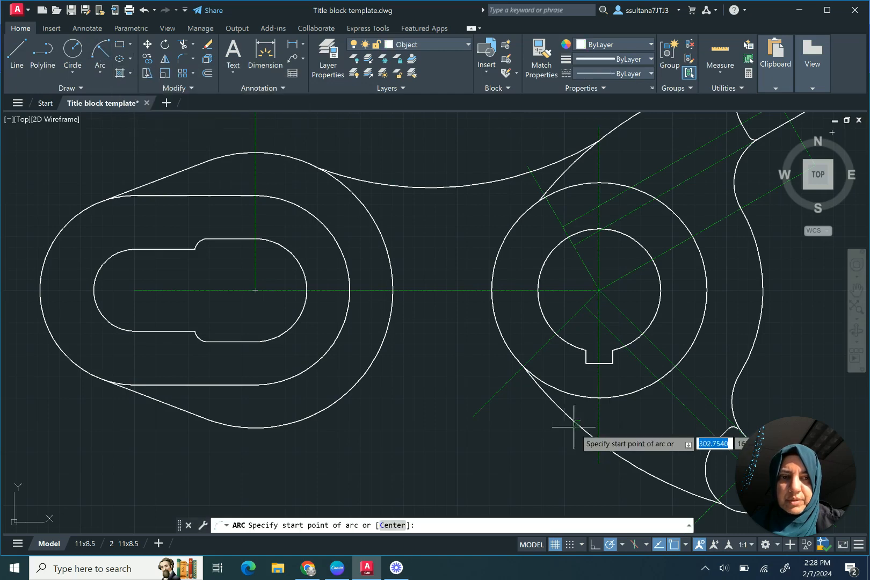
click(612, 451)
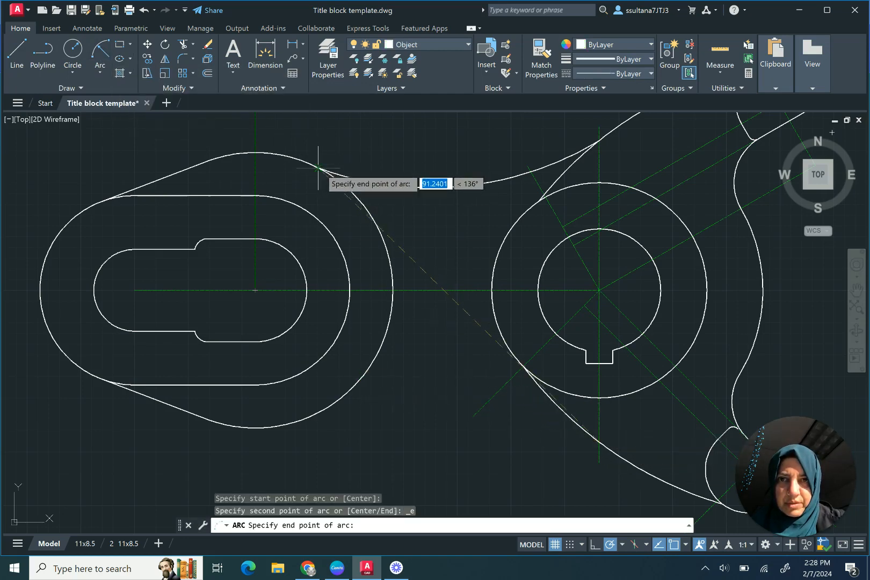
click(312, 415)
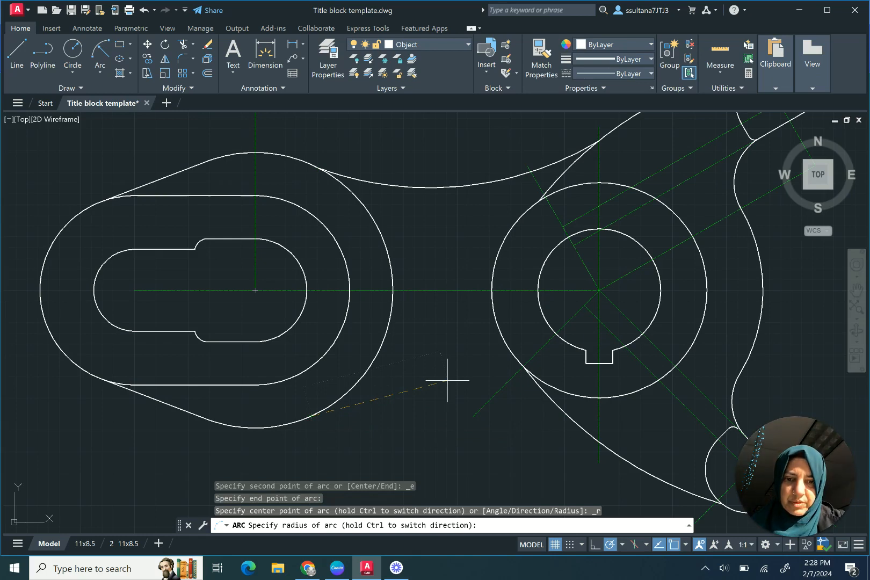
text(76)
key(Return)
scroll(403, 338, down, 2)
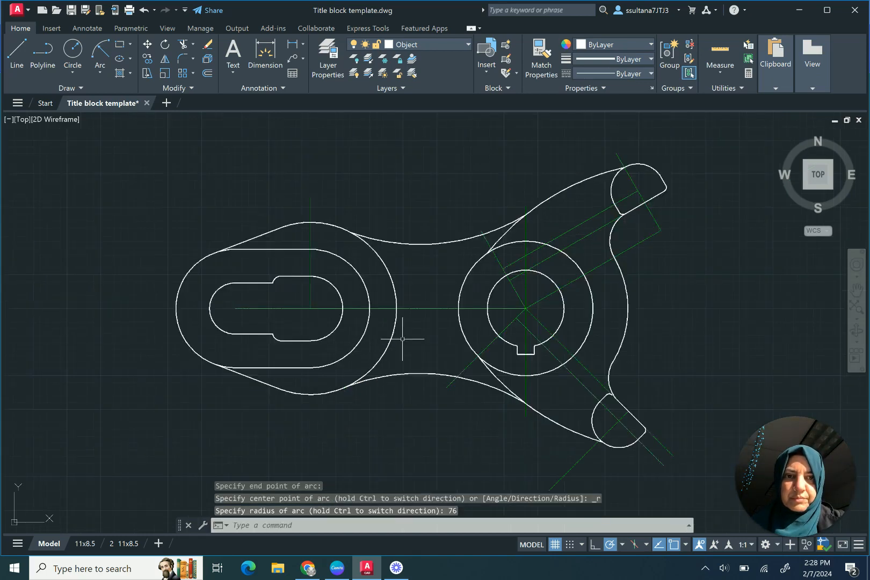
Erase the center line through the upper handle's rounded end and the lower arm's inner parallel center line, and save the drawing.
scroll(402, 340, down, 2)
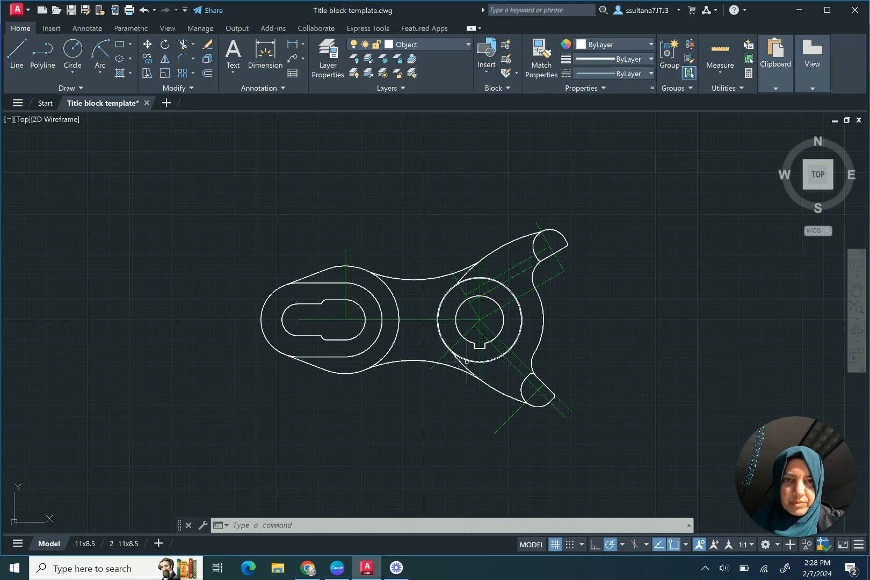
scroll(466, 362, up, 2)
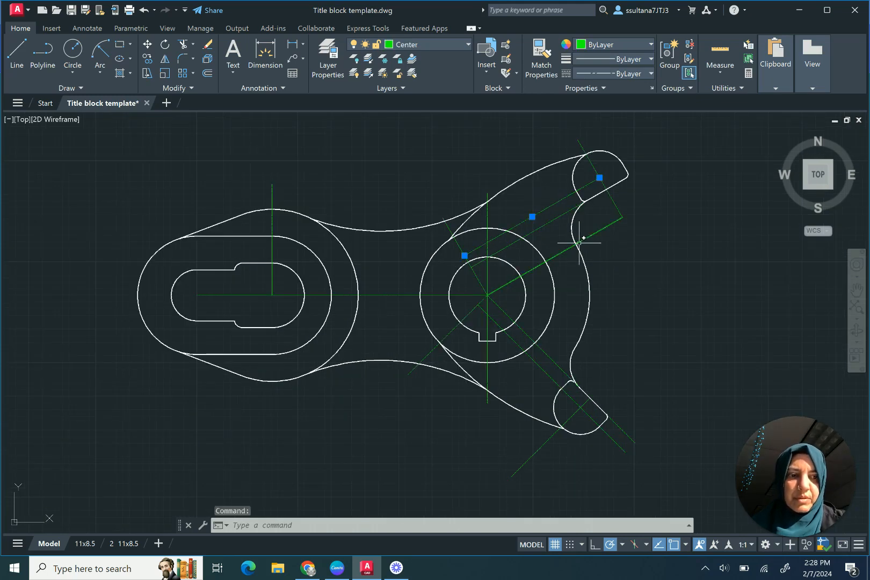
key(Delete)
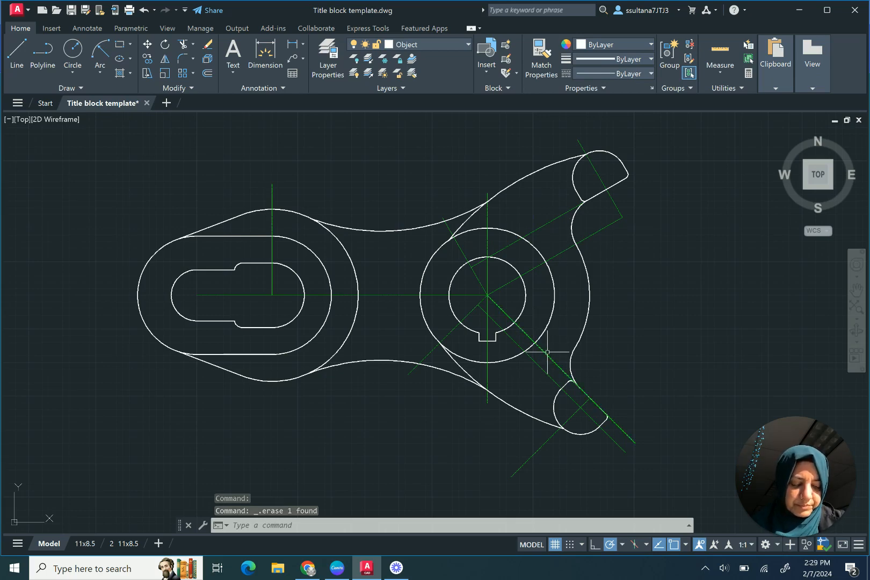
click(543, 368)
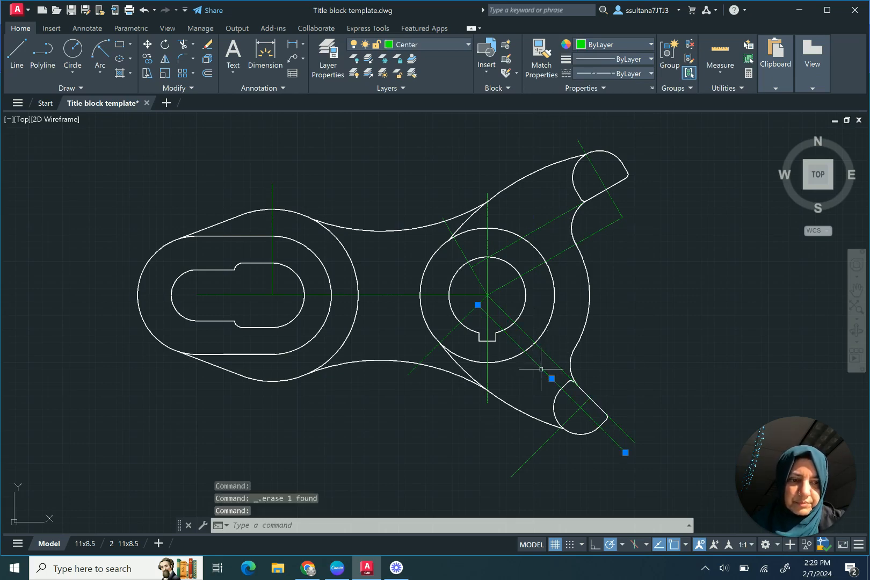
key(Escape)
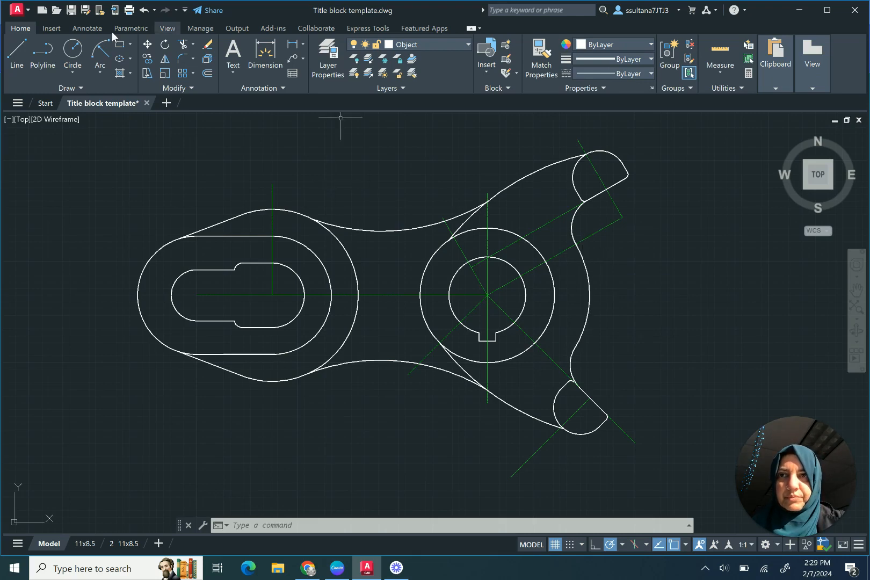
click(73, 10)
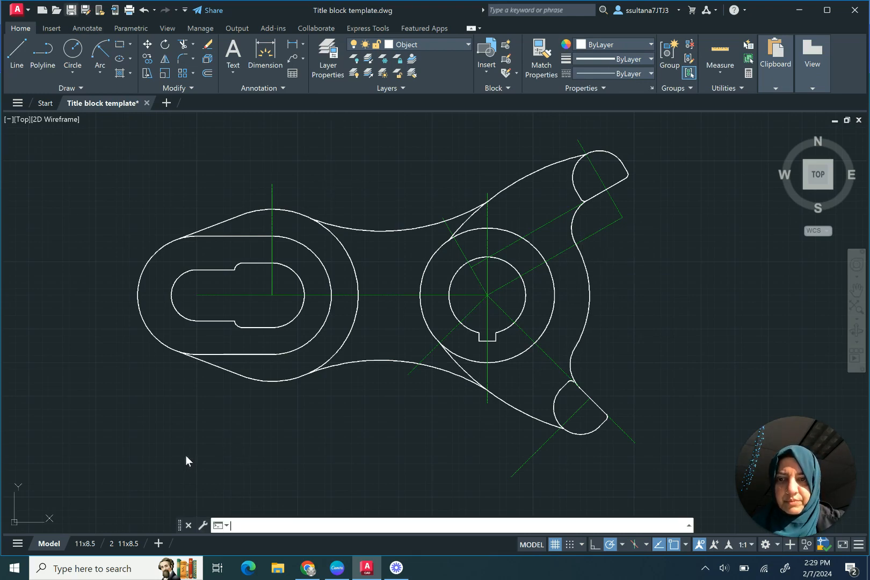
Switch to the 2 11x8.5 layout and fit the whole part inside its activated viewport.
click(125, 544)
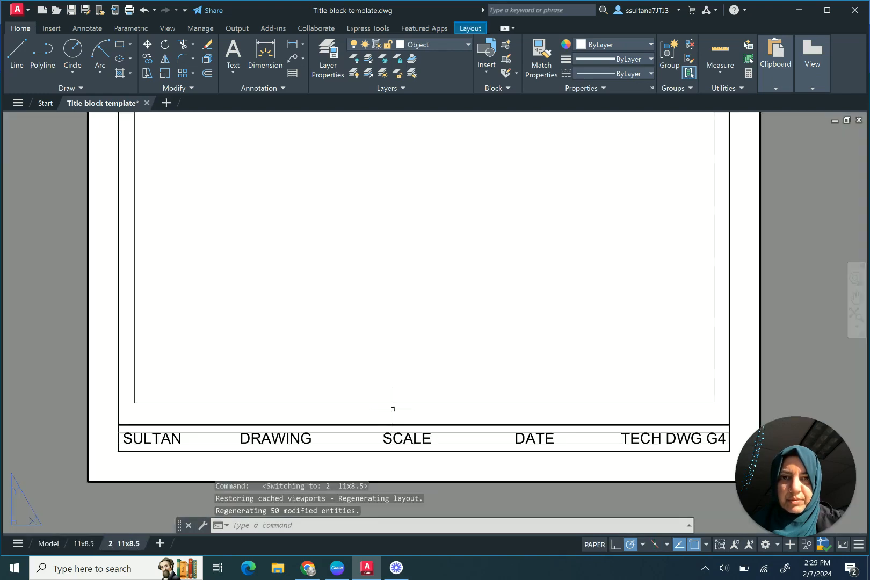
scroll(403, 406, up, 3)
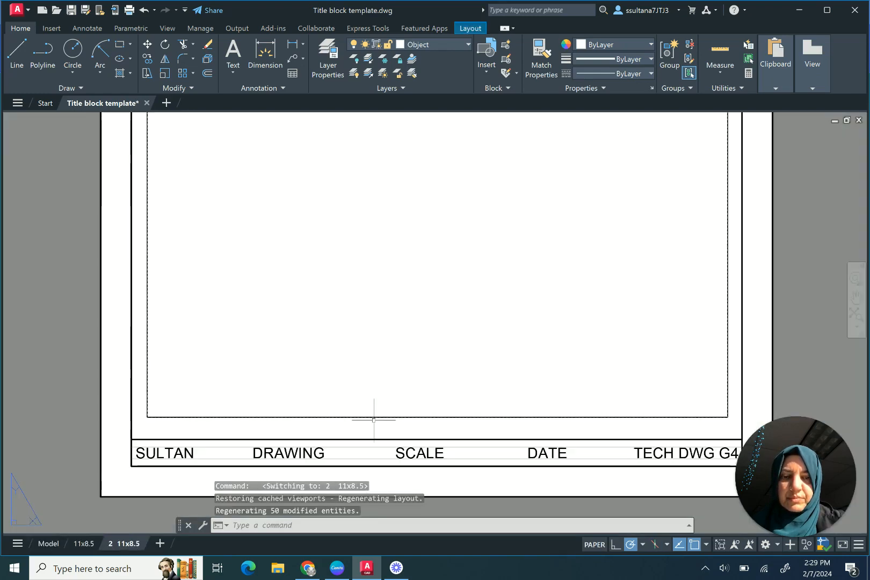
click(457, 331)
double_click(457, 332)
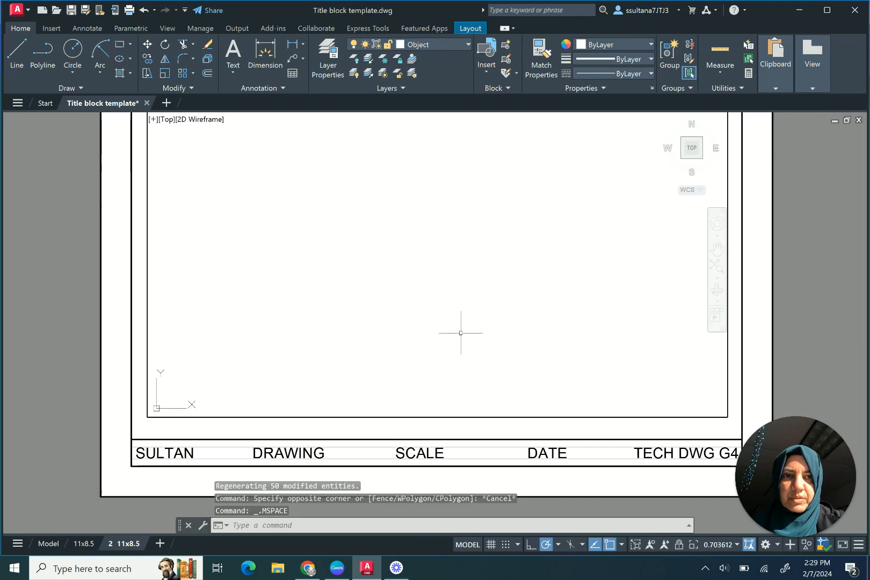
click(720, 265)
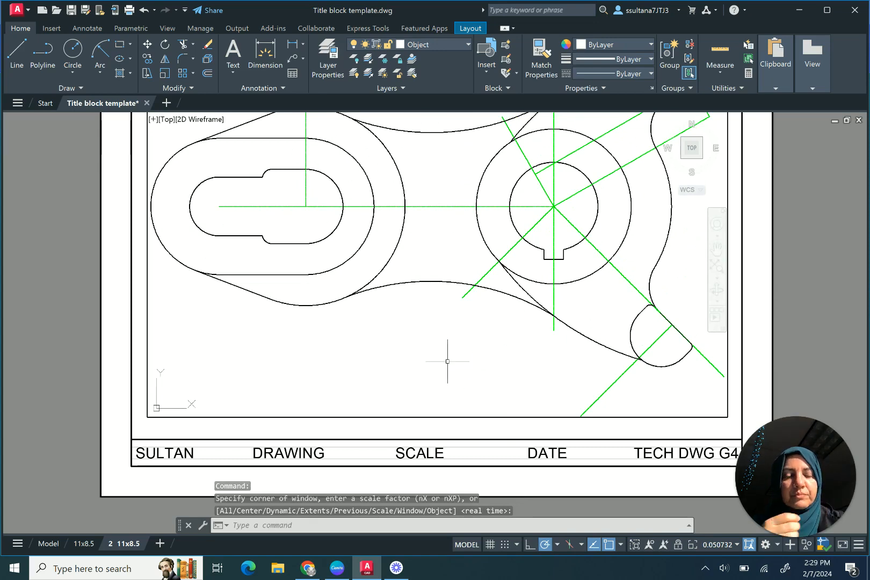
scroll(446, 360, down, 2)
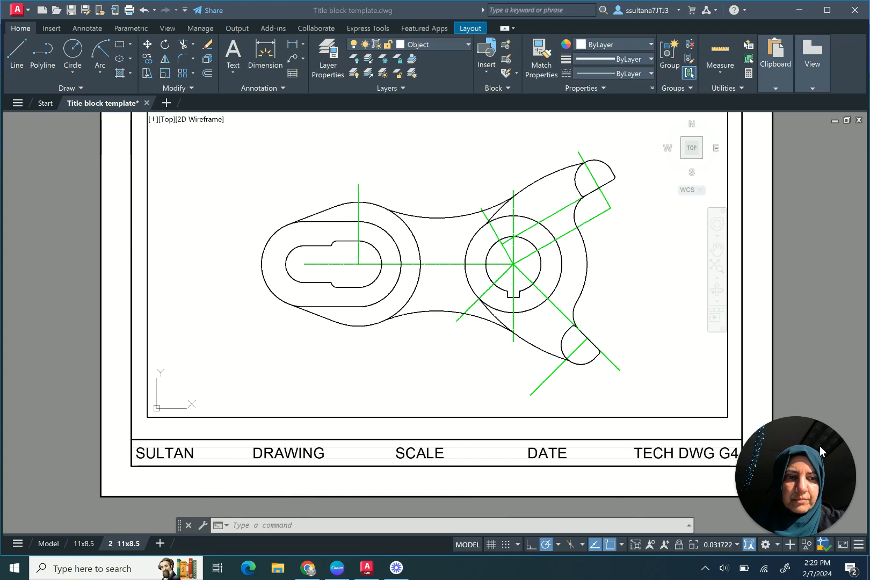
Set the viewport scale to 1:30 and lock the viewport, returning to paper space.
click(737, 545)
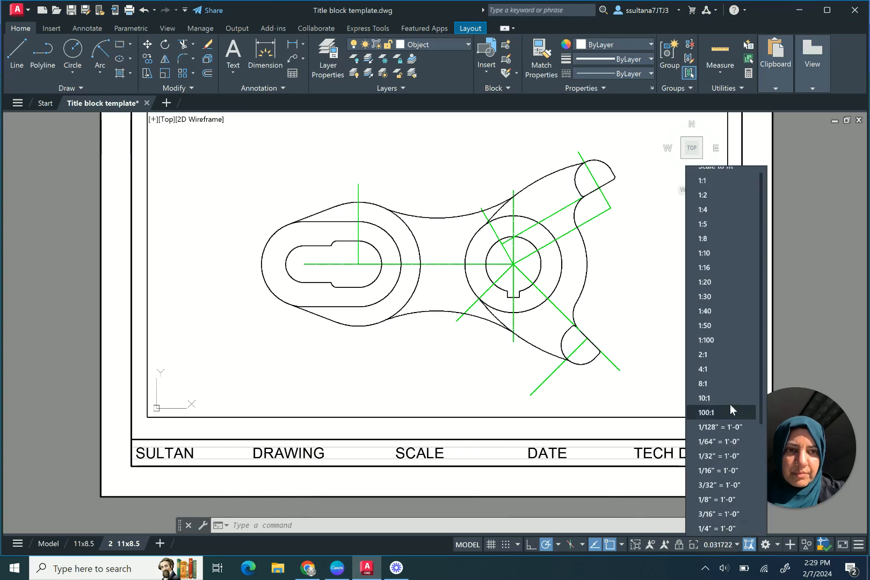
click(715, 298)
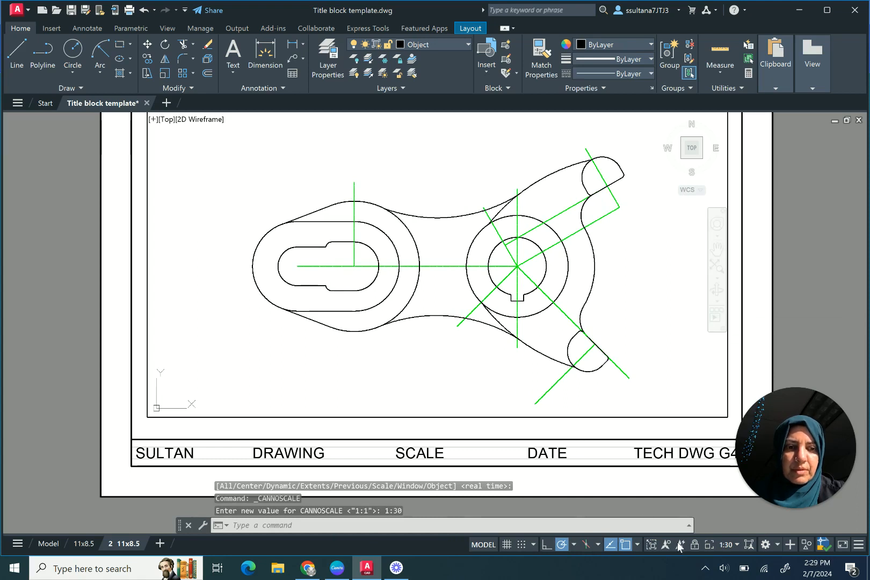
click(694, 544)
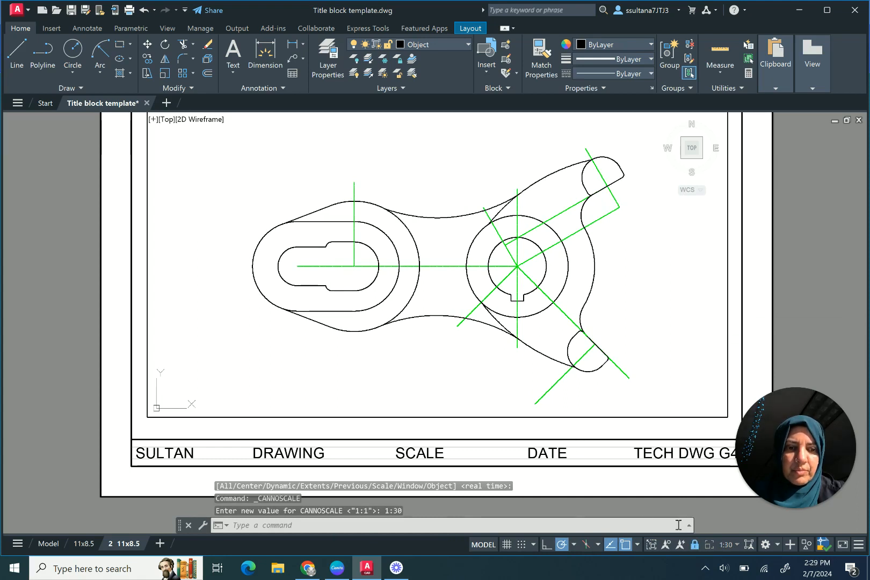
double_click(547, 431)
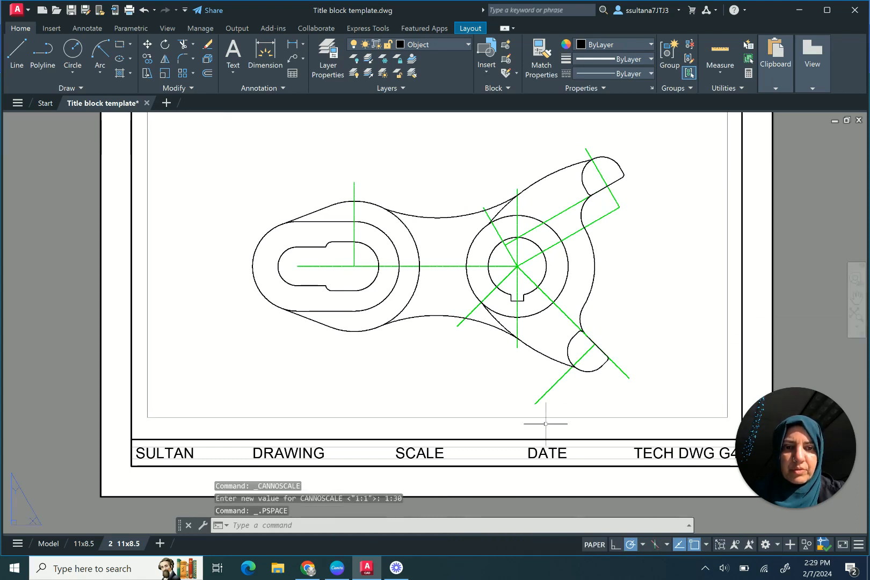
Make the Dimension layer current and add a vertical linear dimension across the narrow part of the slot, placed inside the slot.
click(452, 45)
key(Escape)
scroll(353, 280, down, 2)
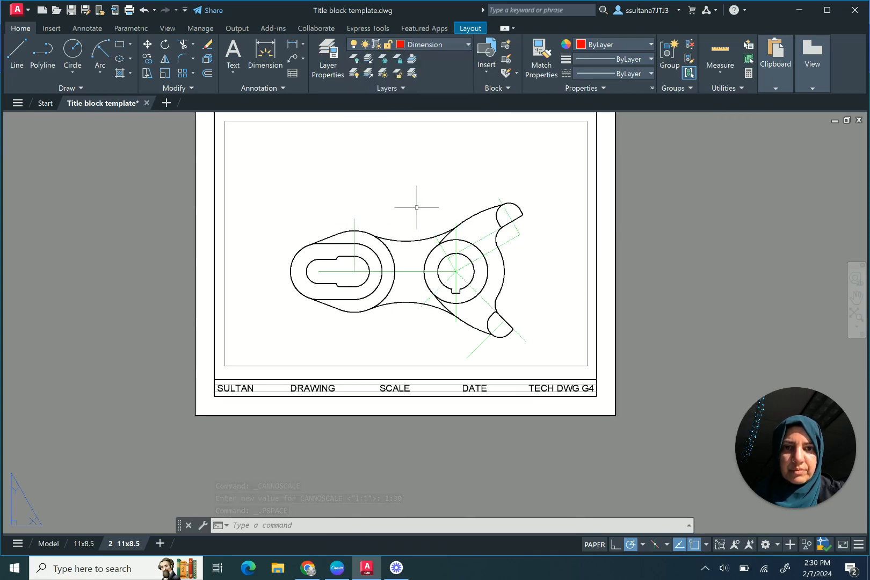
scroll(416, 207, up, 2)
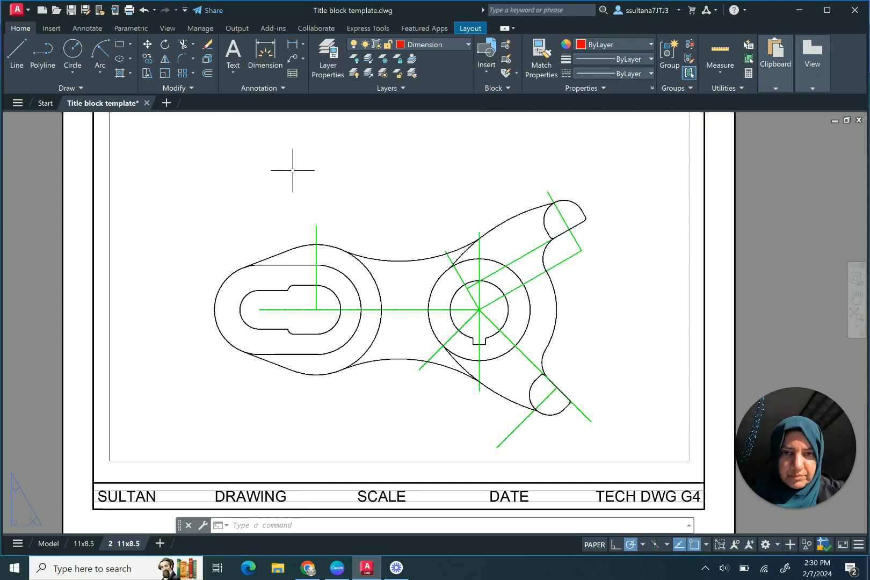
click(292, 47)
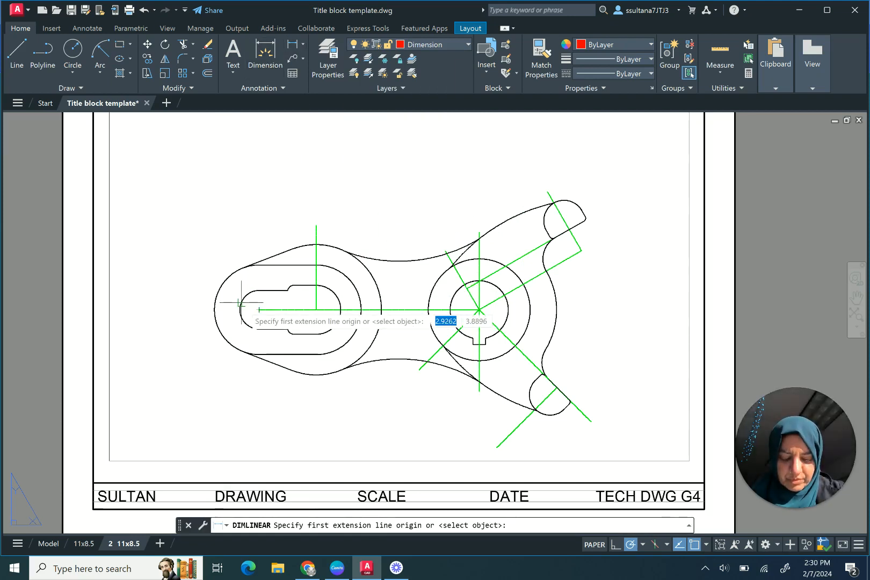
scroll(242, 307, up, 2)
click(296, 280)
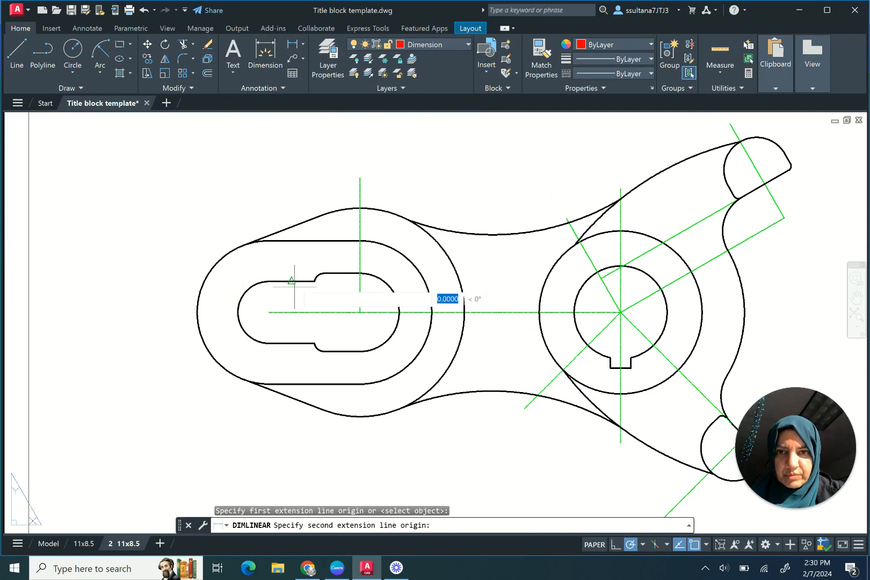
click(296, 343)
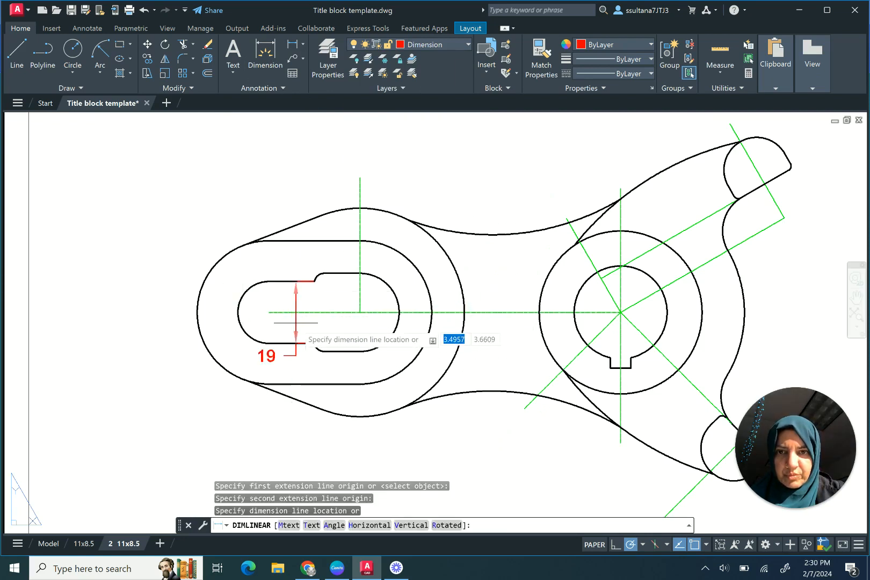
click(297, 323)
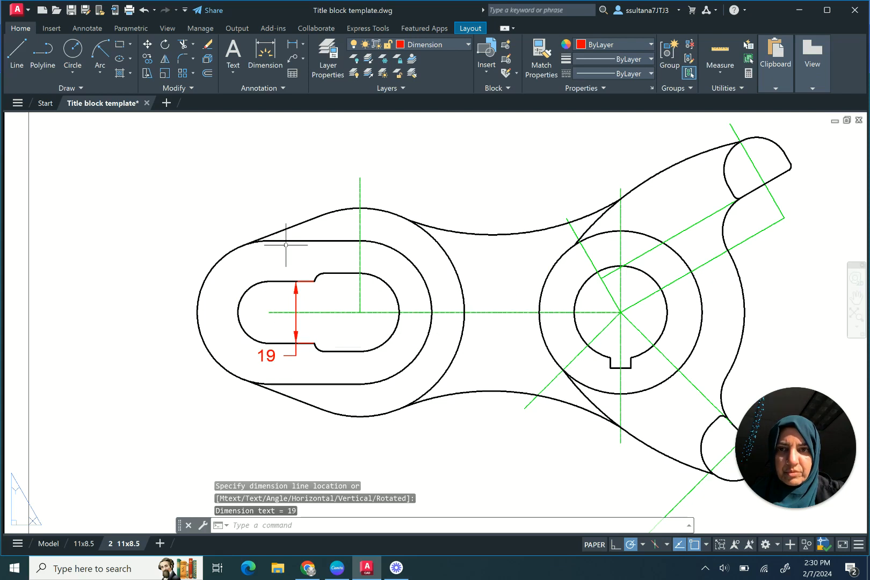
Add a horizontal linear dimension from the narrow slot end's center to the slot's step, placed above the slotted end.
click(292, 46)
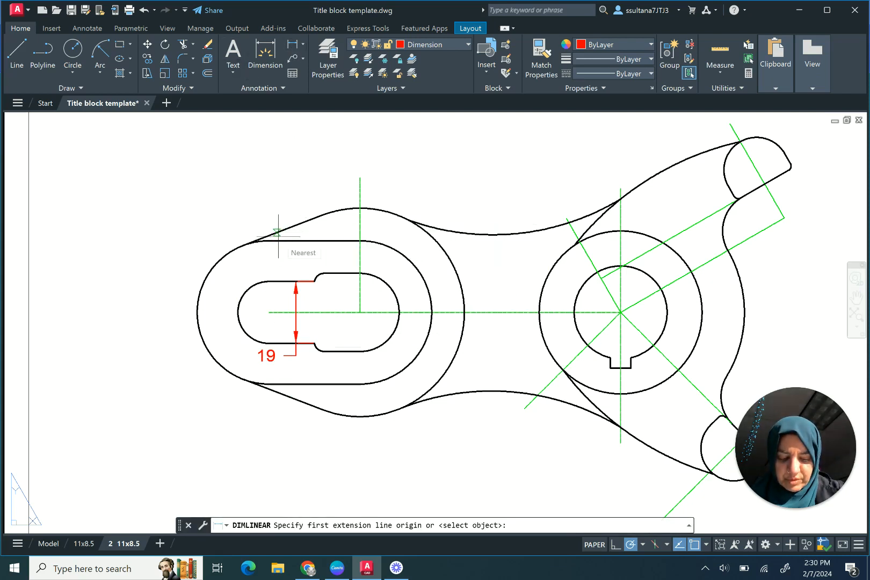
click(269, 312)
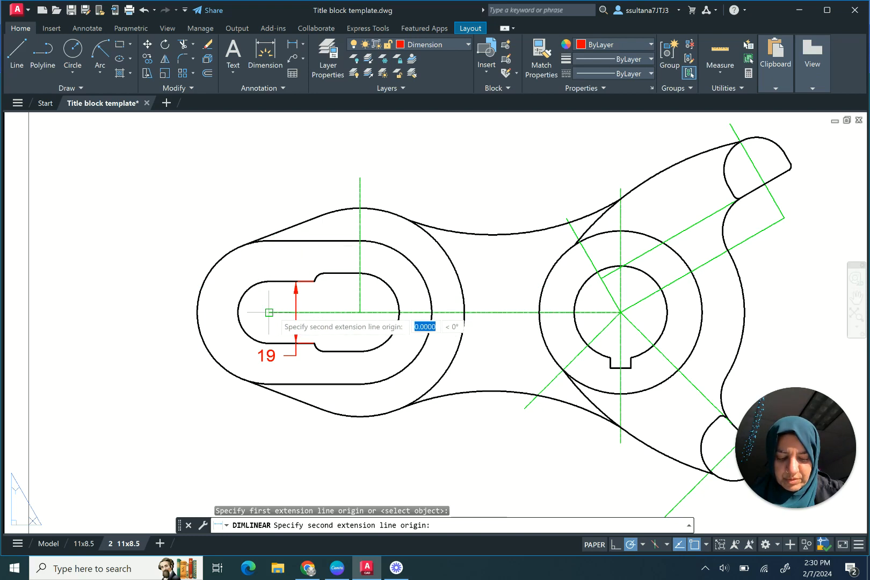
click(315, 275)
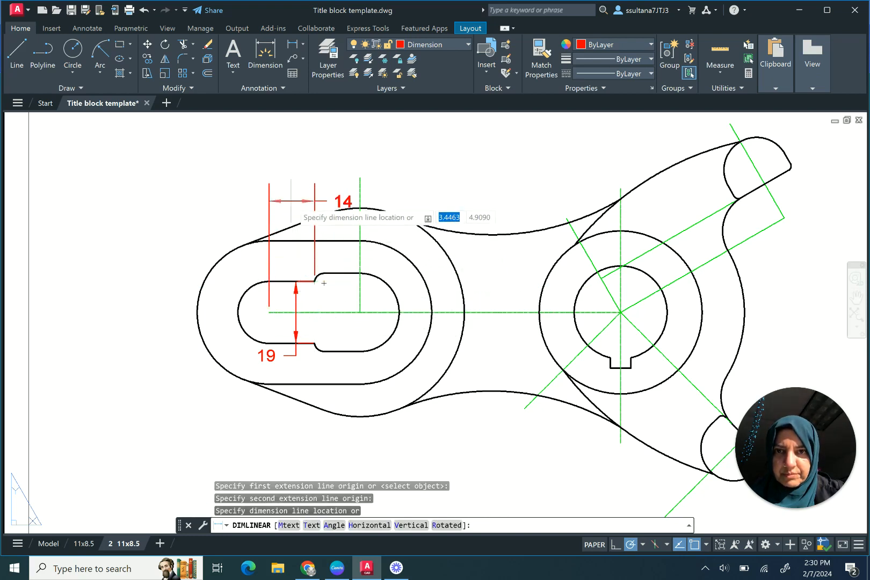
click(293, 197)
Add a horizontal linear dimension between the two arc centers of the slot, placed above the slot-step dimension.
scroll(386, 350, down, 2)
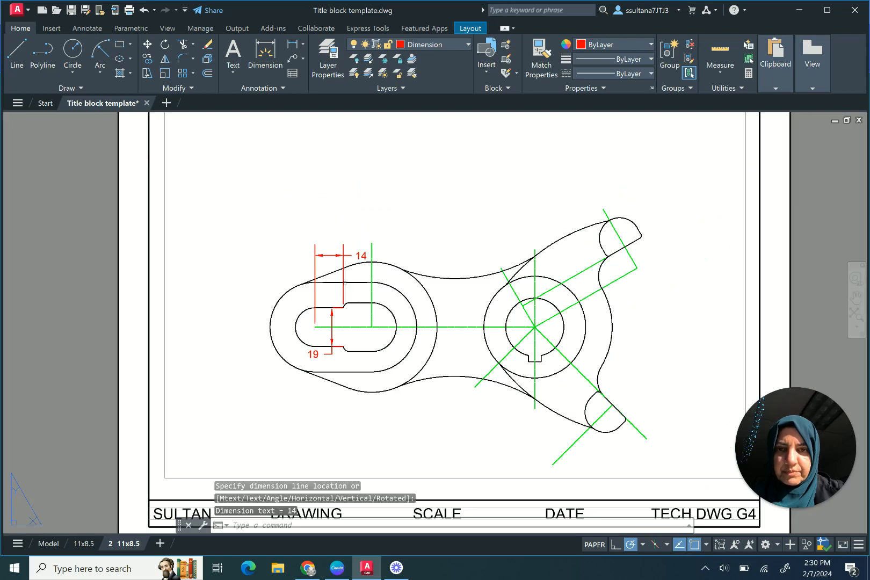
click(265, 54)
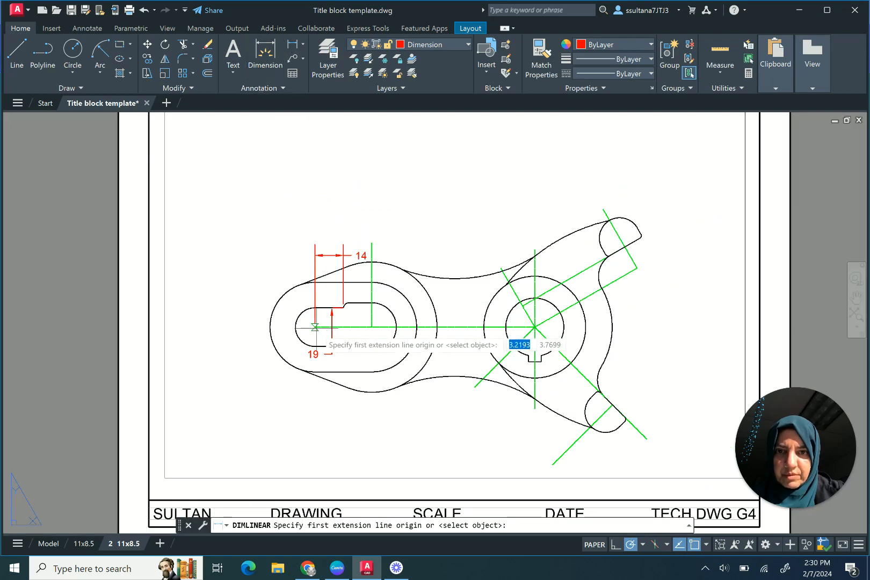
click(315, 327)
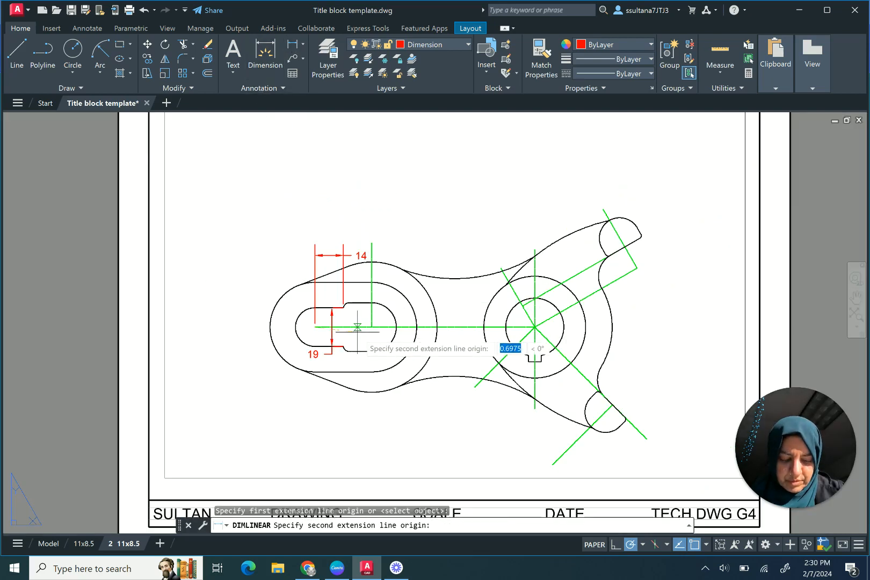
click(371, 327)
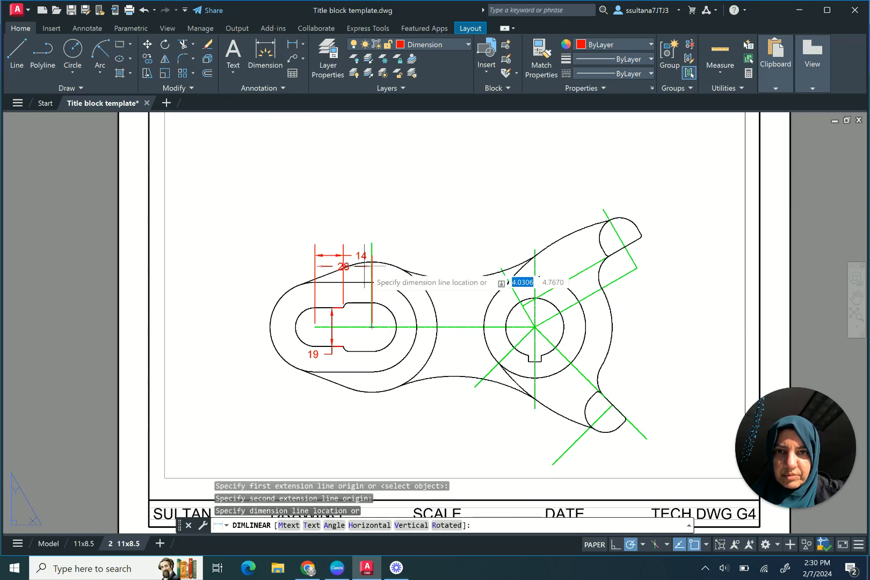
click(361, 235)
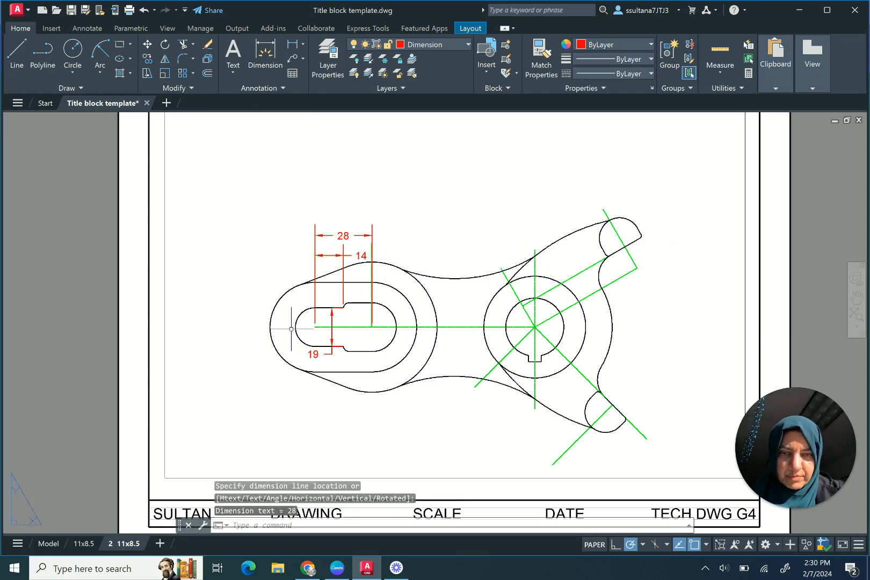
Dimension the horizontal distance from the narrow slot end's center to the hub center, placed above the other horizontal dimensions.
click(266, 53)
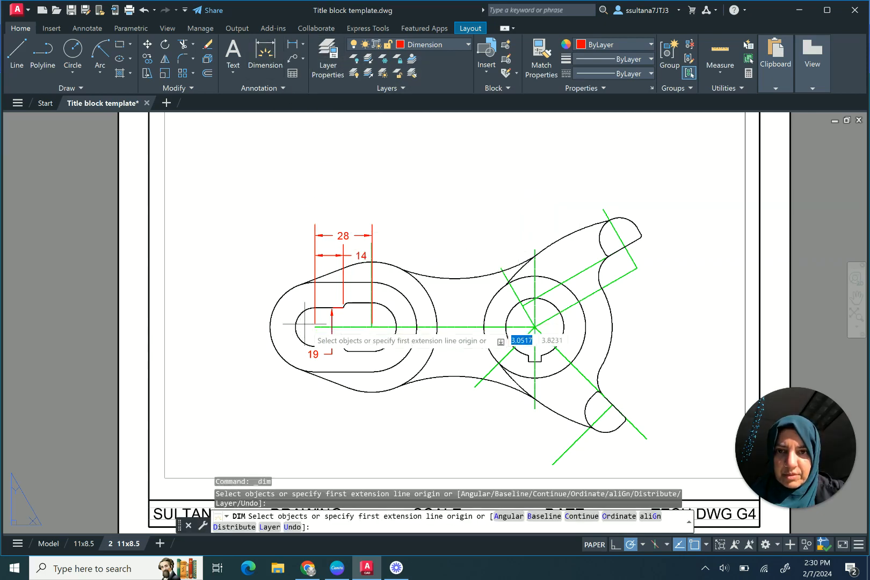
click(314, 327)
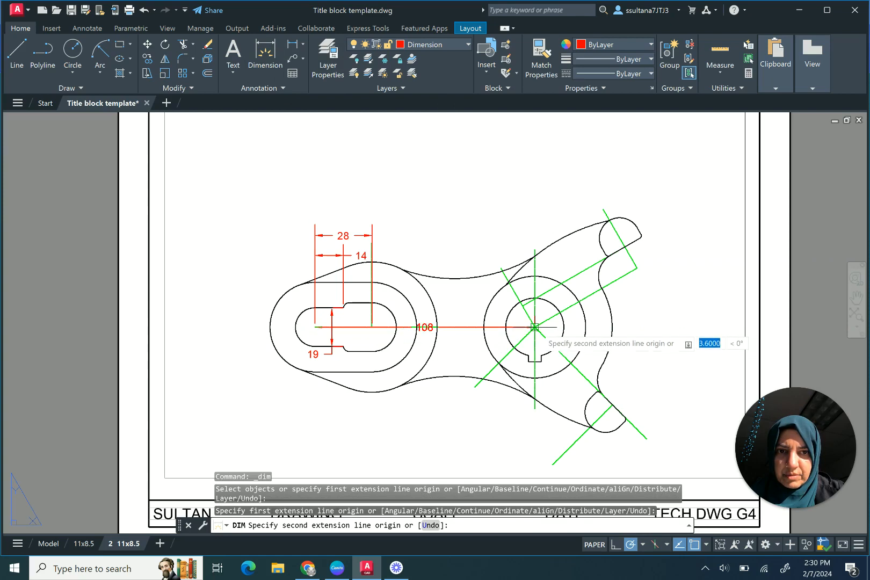
click(534, 327)
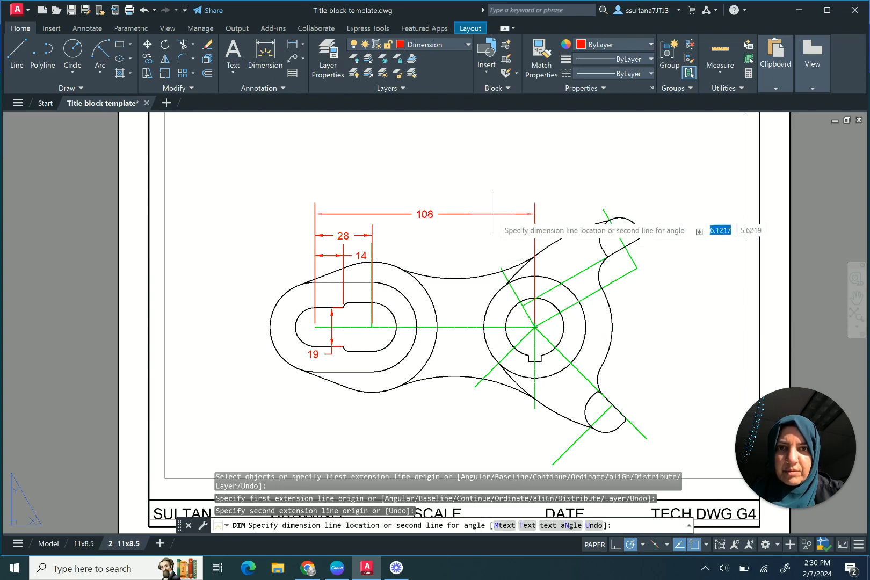
click(493, 214)
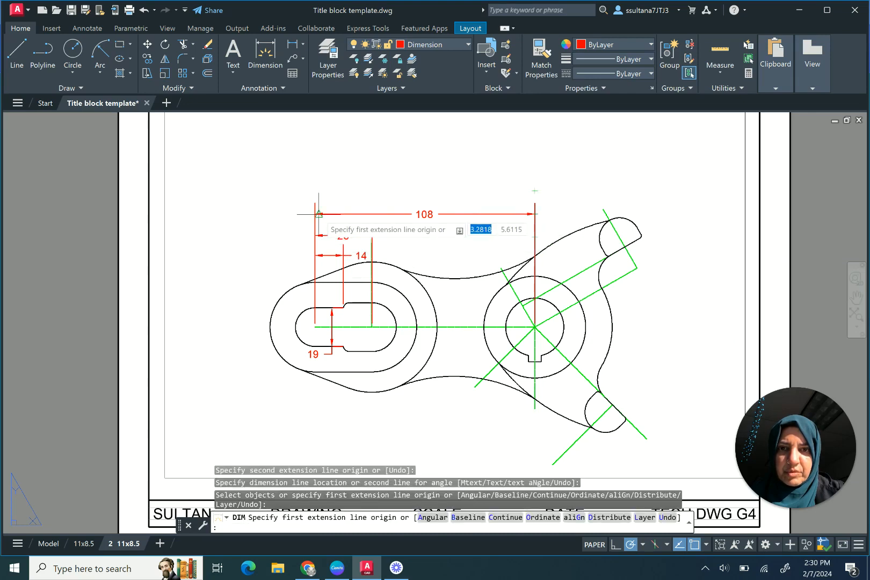
Add an aligned dimension along the upper arm between the outer ends of its two perpendicular center lines, placed above the arm.
scroll(319, 212, down, 1)
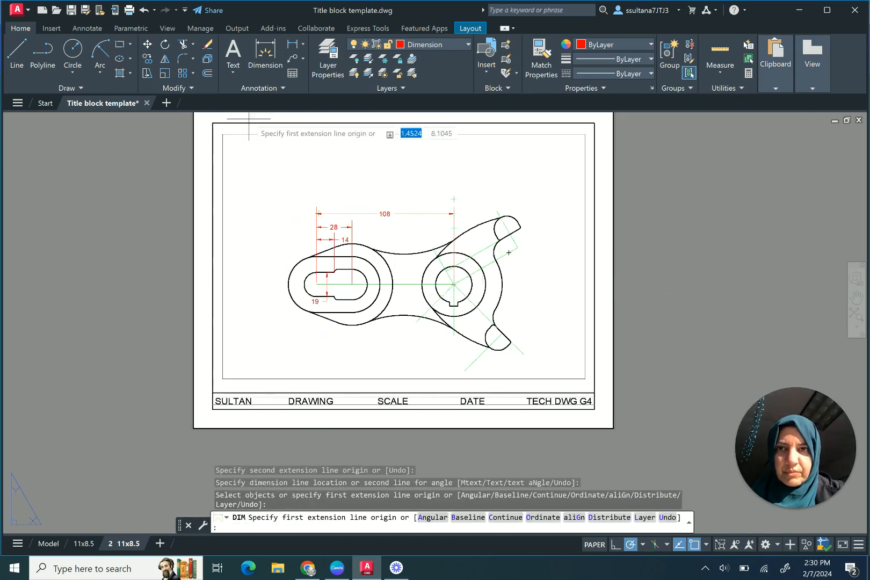
click(304, 46)
click(317, 88)
scroll(483, 207, up, 4)
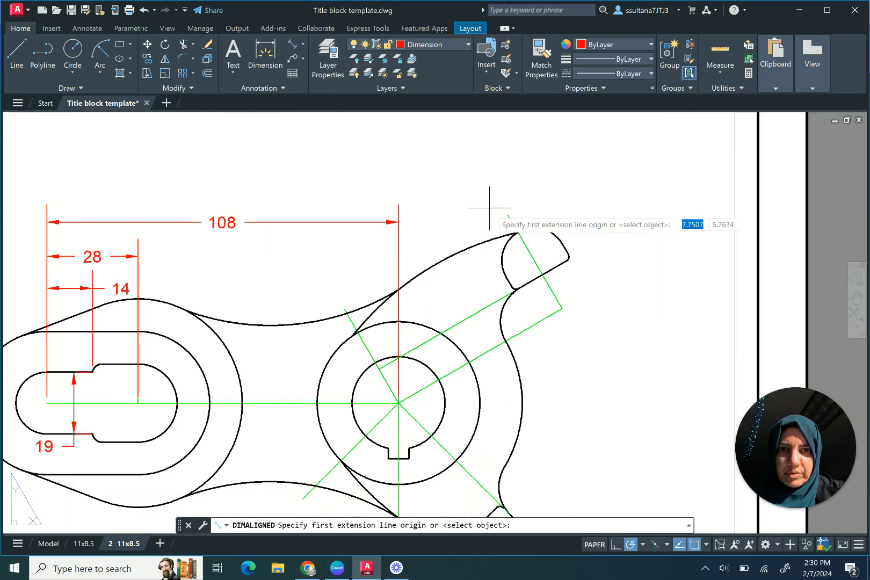
click(346, 311)
click(510, 219)
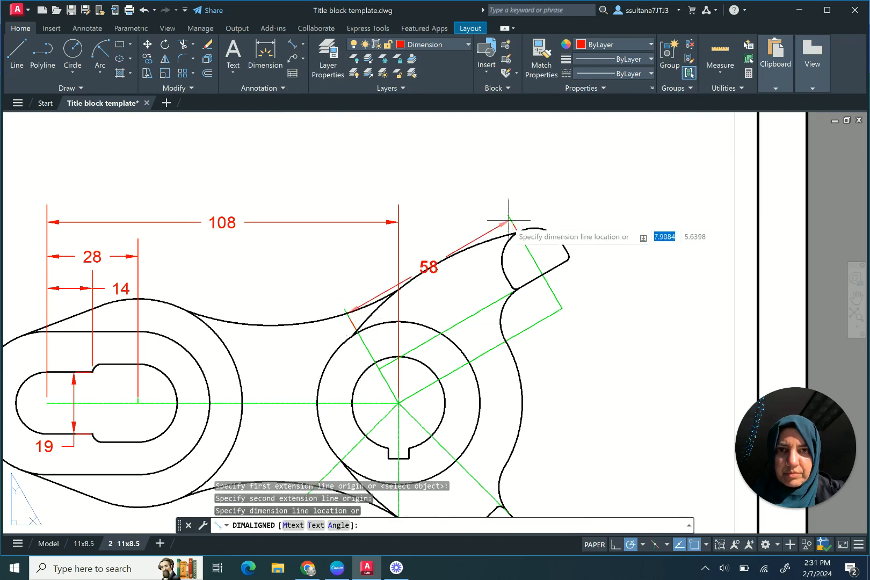
click(477, 203)
Try an aligned dimension from the center of the upper handle's rounded end to its outer corner, and undo it.
scroll(477, 202, down, 2)
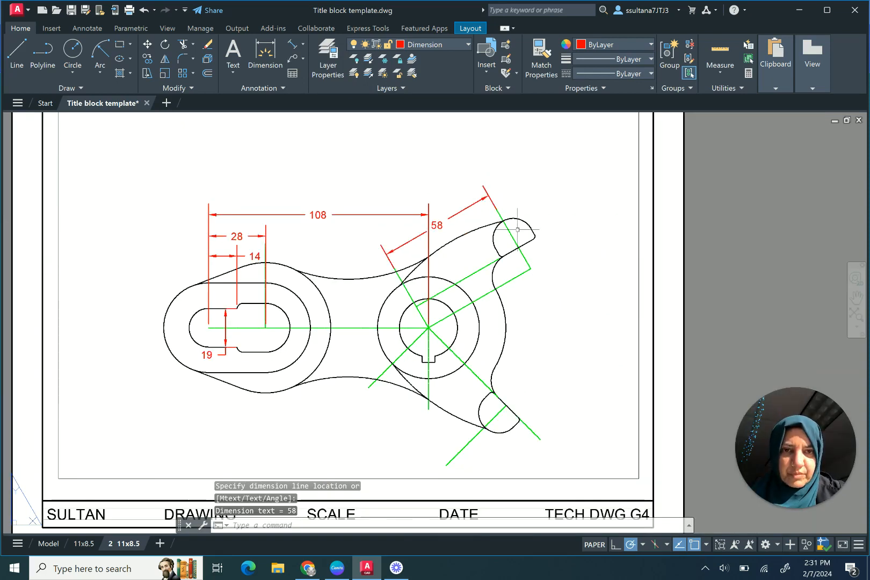
scroll(587, 225, up, 2)
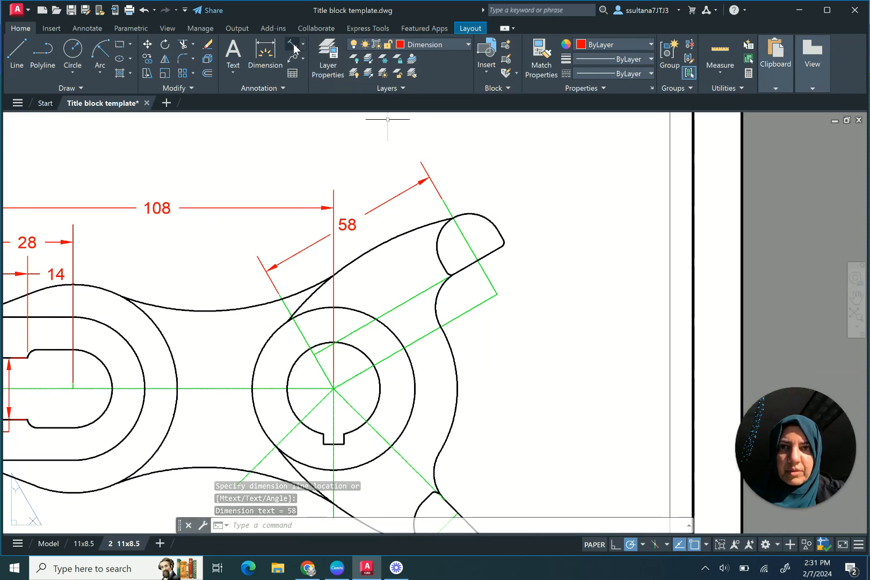
key(Return)
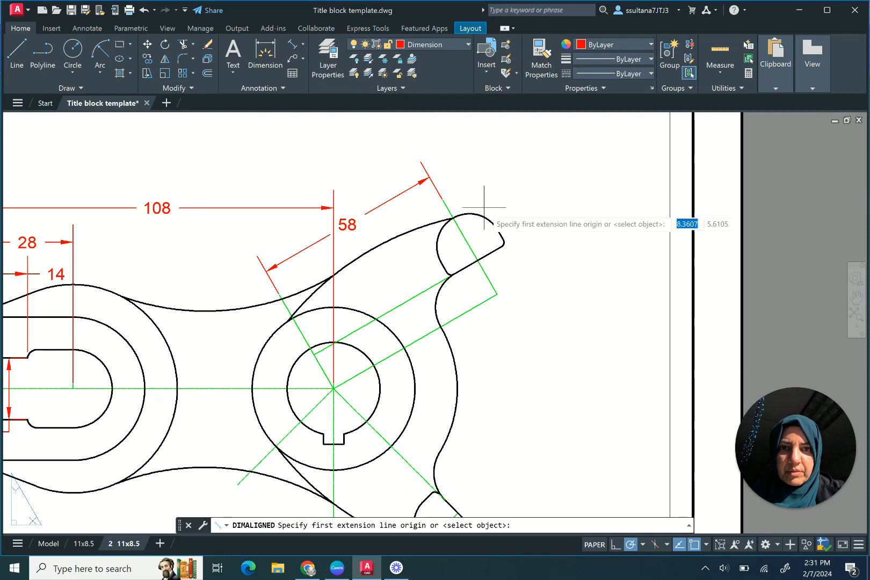
click(473, 255)
click(500, 242)
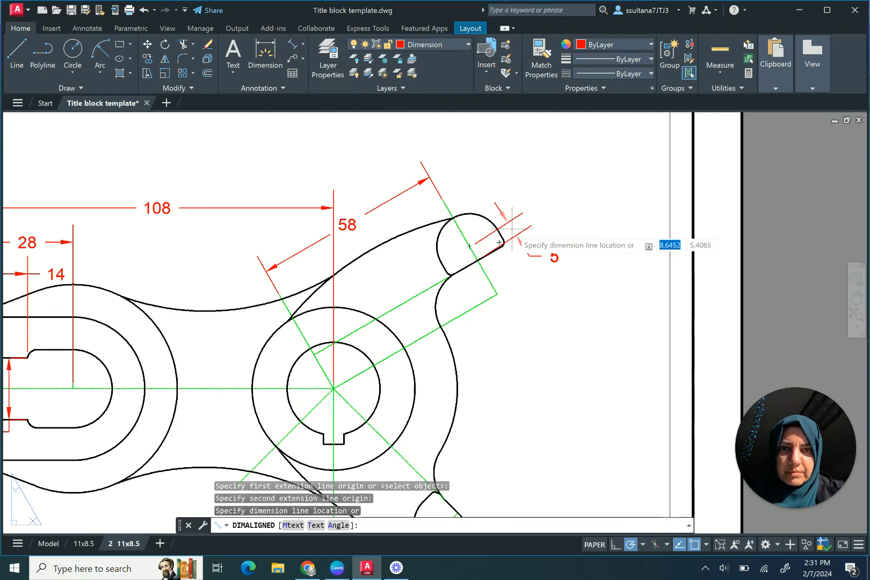
click(512, 228)
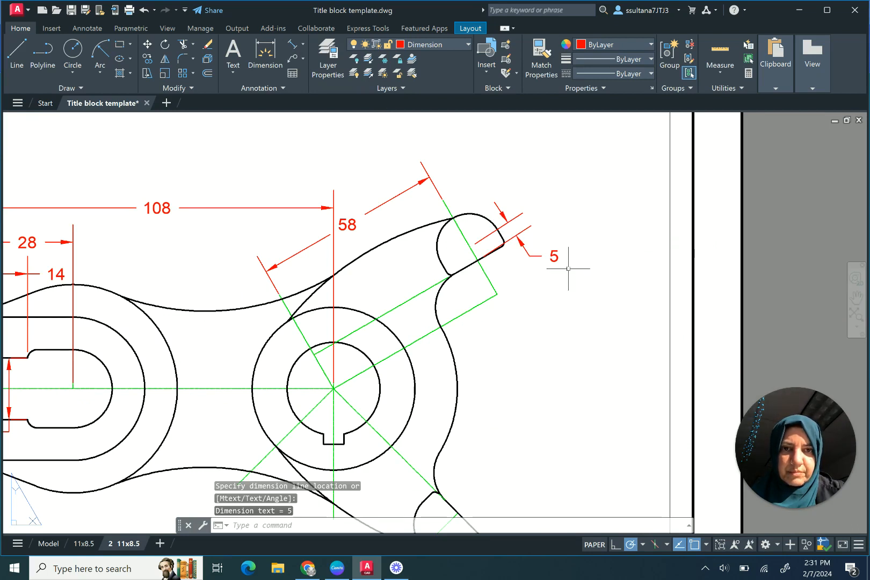
click(144, 9)
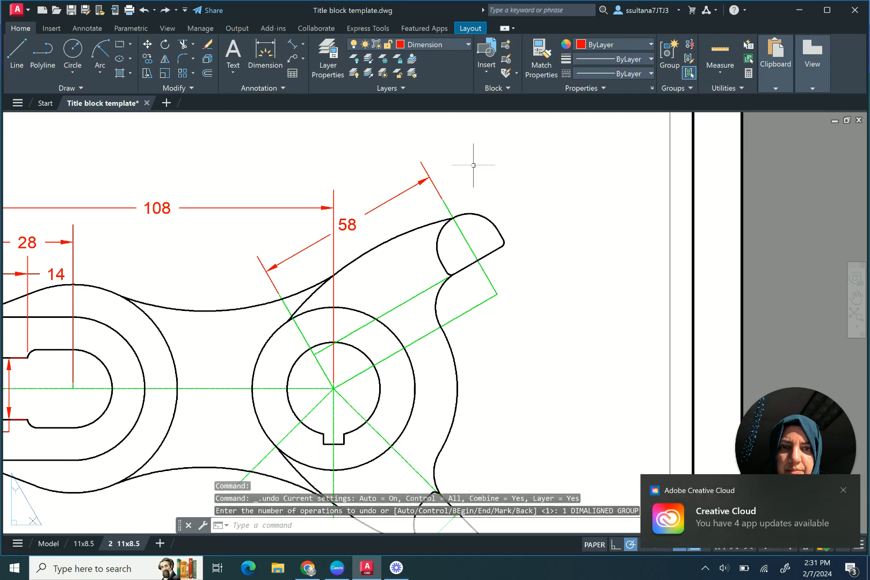
Add an aligned dimension from the outer end of the upper arm's center line to the handle's flat edge, placed beyond the arm.
click(294, 49)
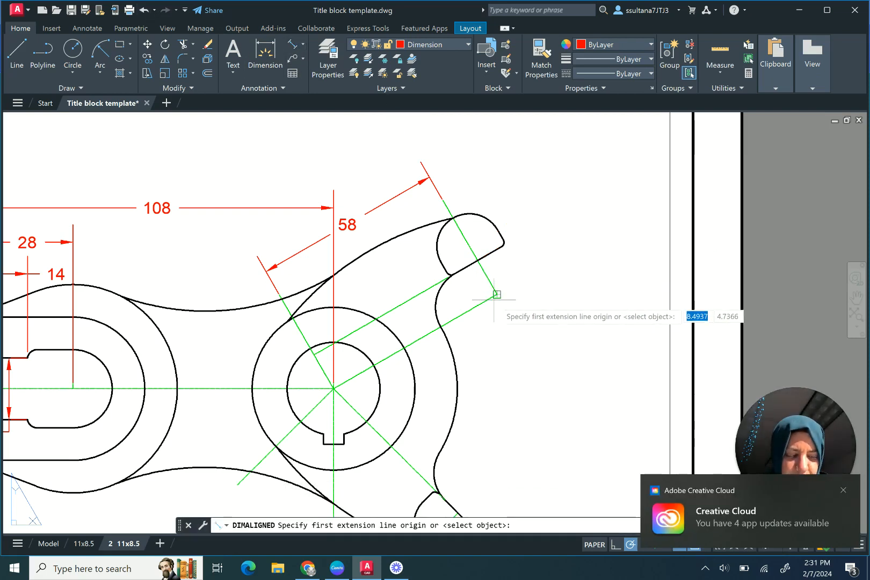
click(497, 294)
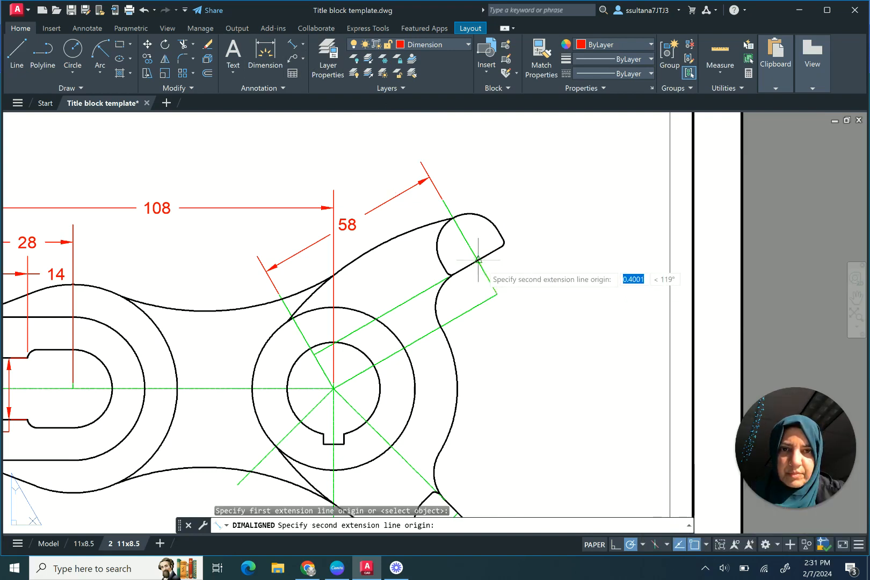
click(478, 260)
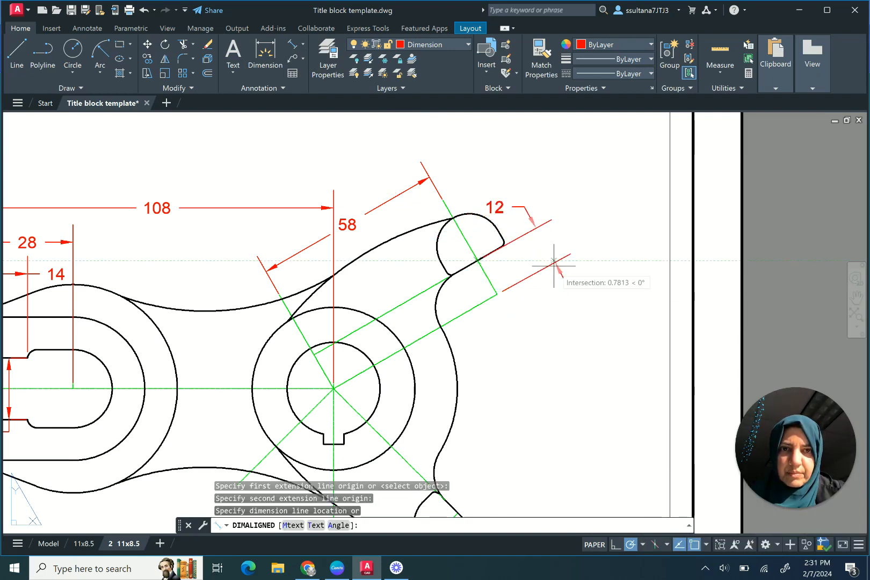
click(555, 265)
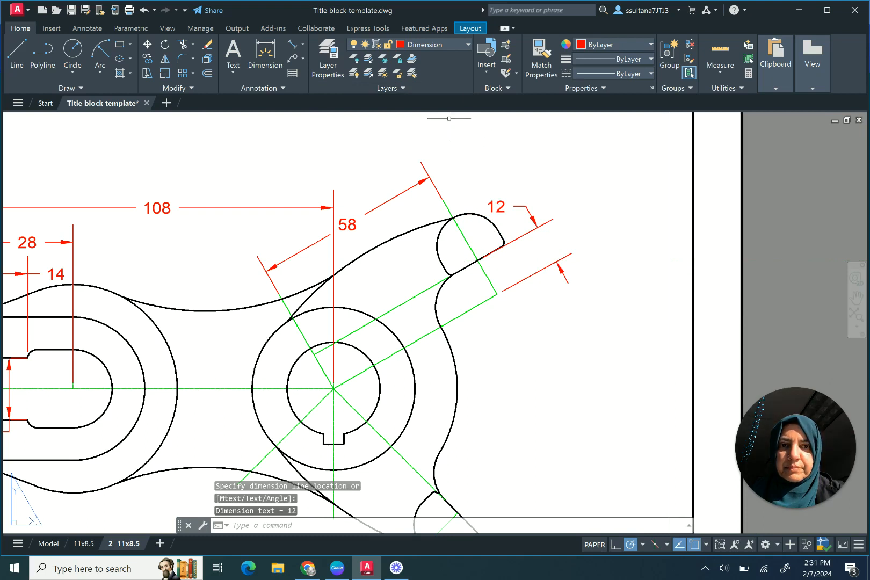
click(292, 47)
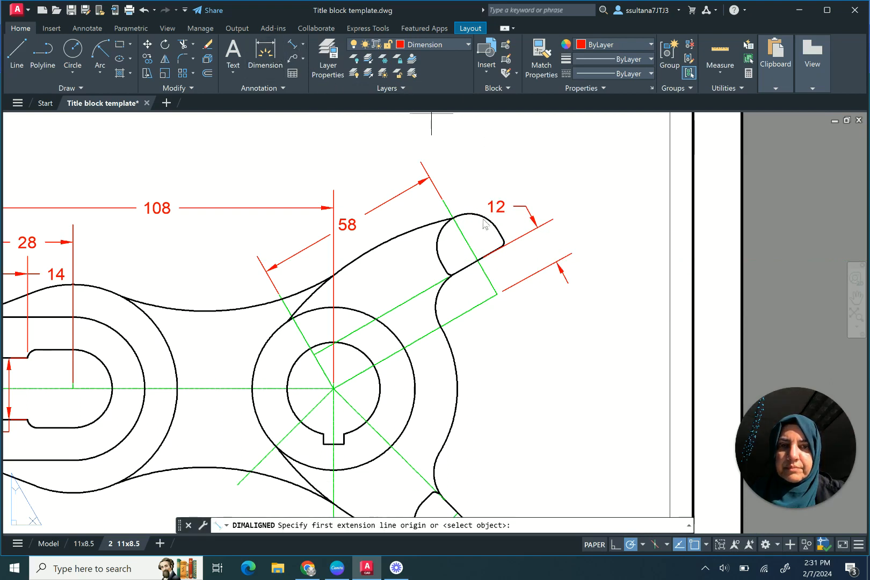
click(470, 247)
click(502, 244)
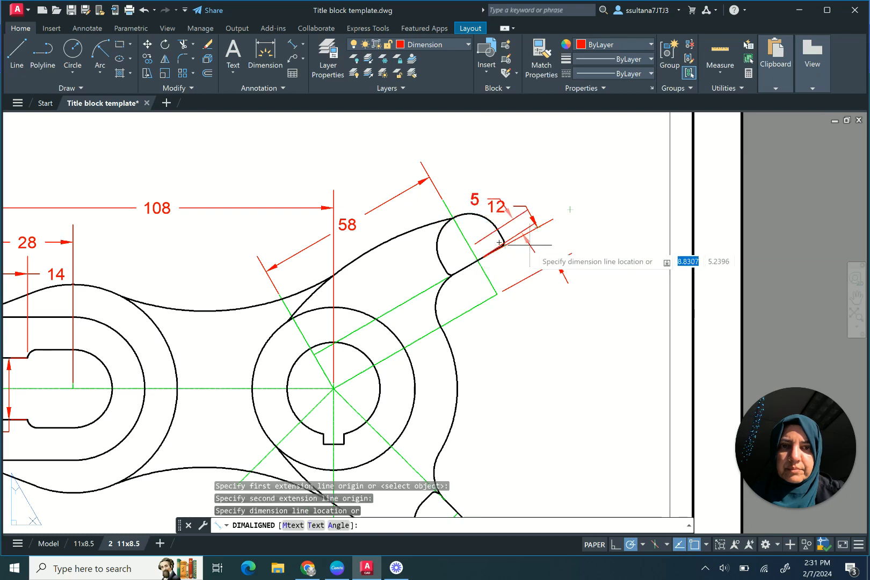
key(Escape)
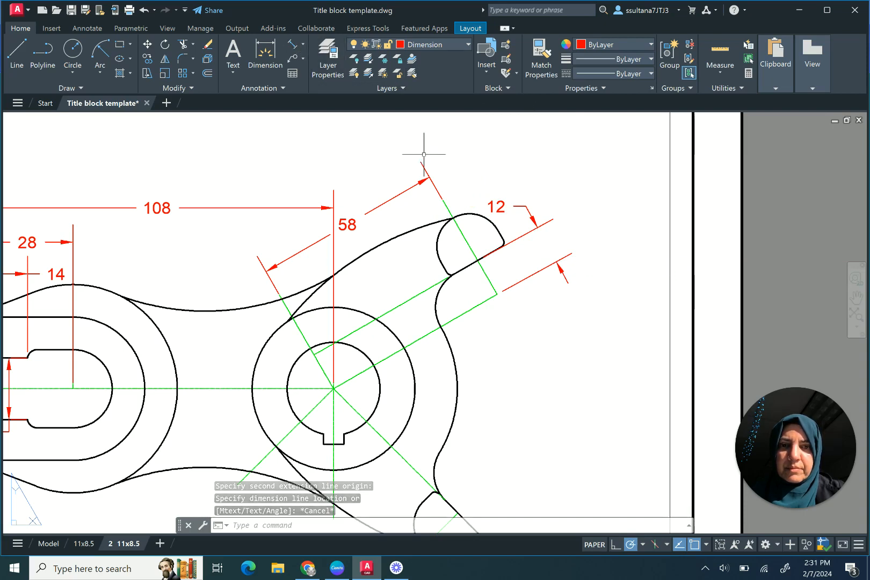
scroll(427, 145, down, 2)
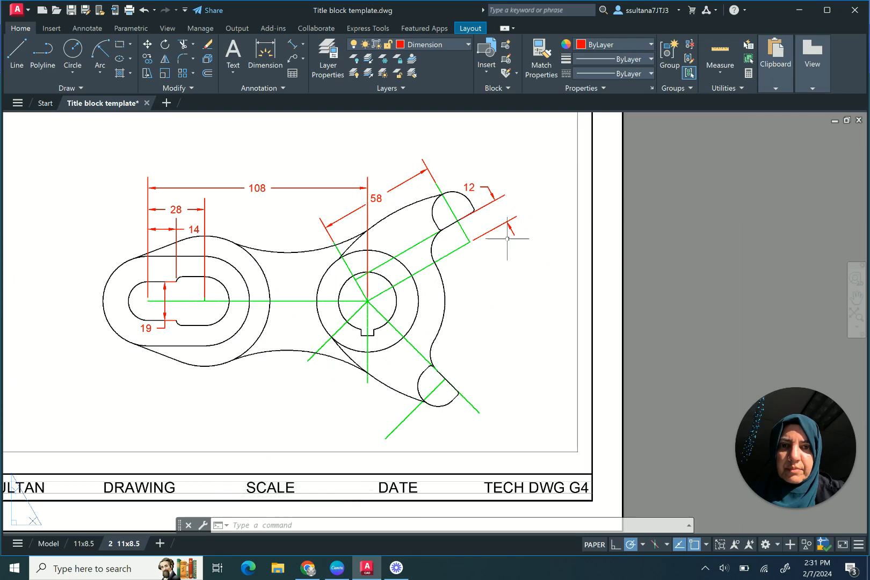
Move the dimension line of the 12 mm aligned dimension farther out from the upper handle.
click(493, 196)
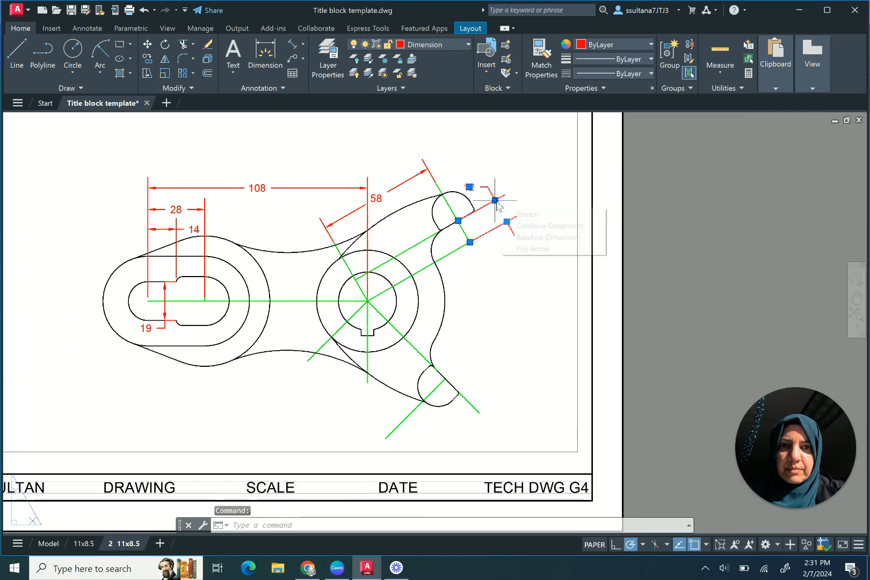
click(495, 200)
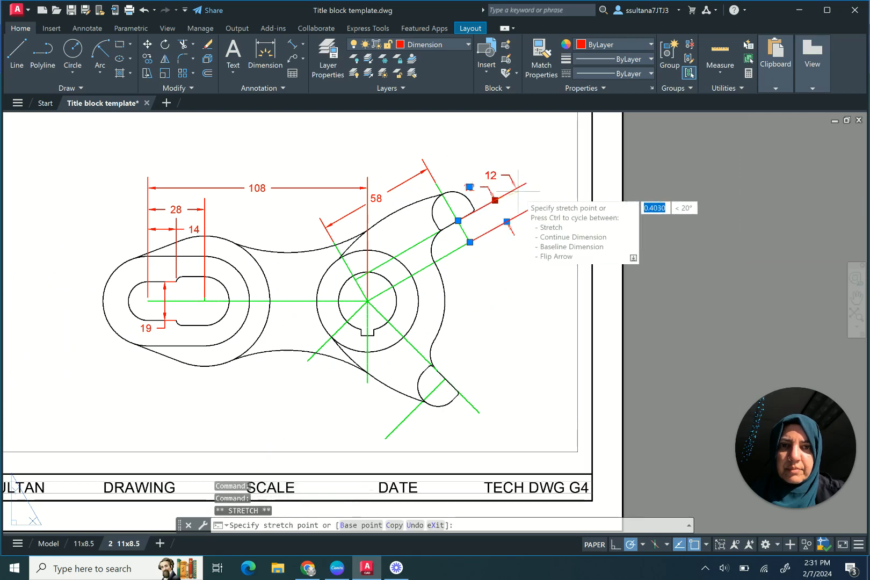
click(490, 175)
scroll(504, 183, up, 2)
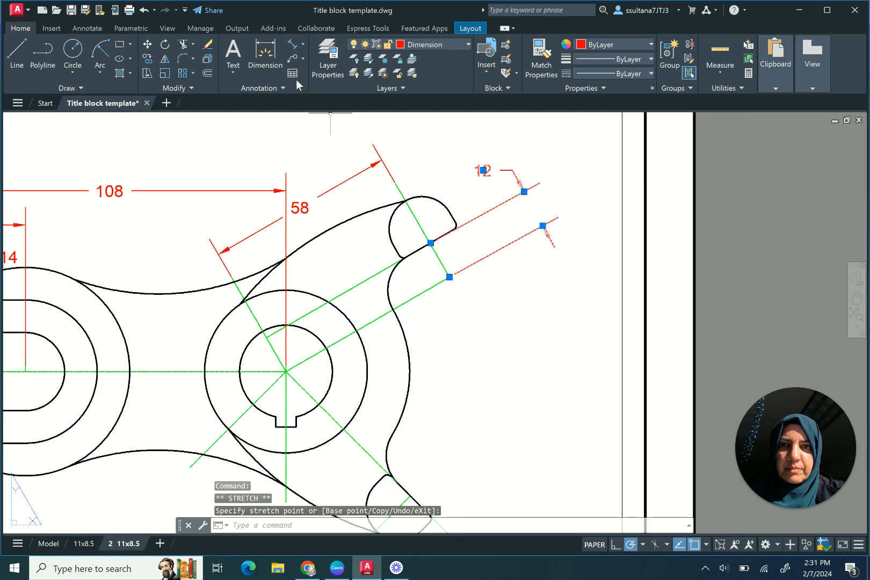
click(292, 44)
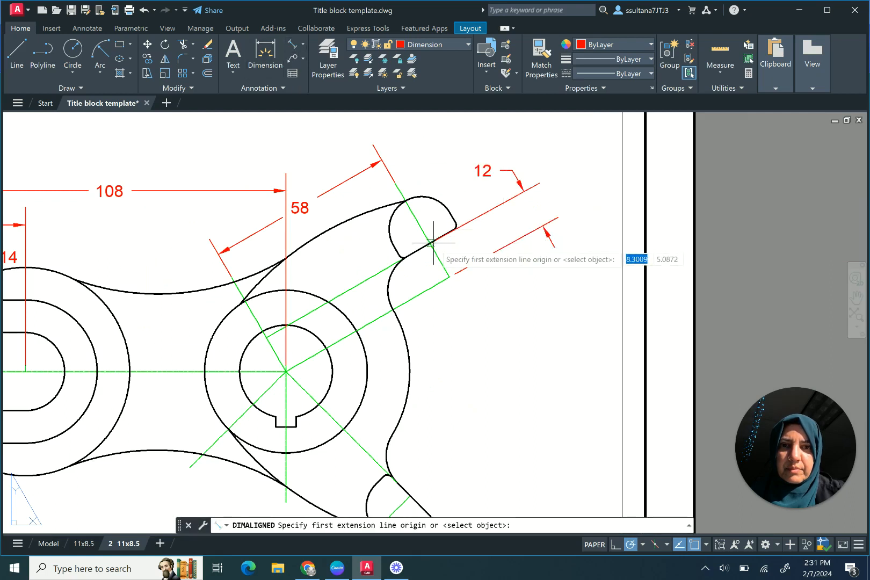
click(421, 228)
click(451, 225)
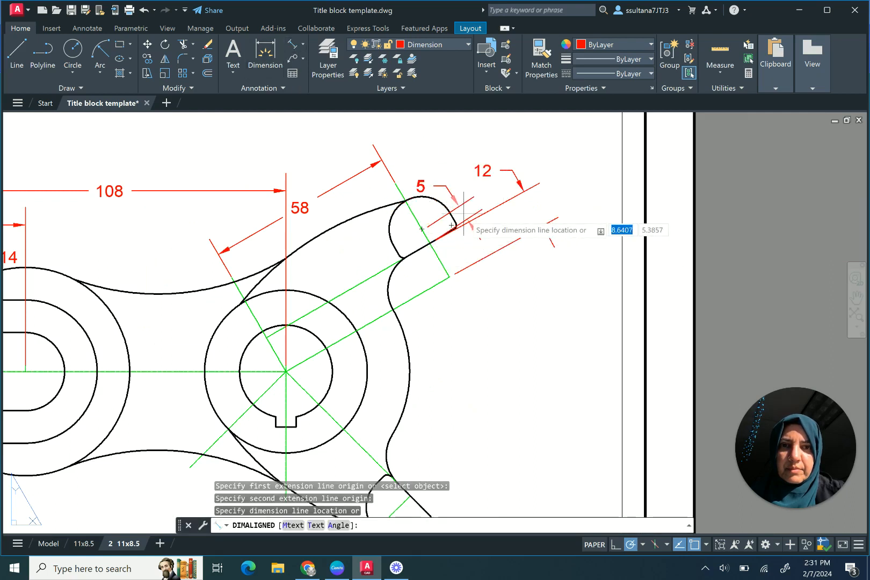
key(Escape)
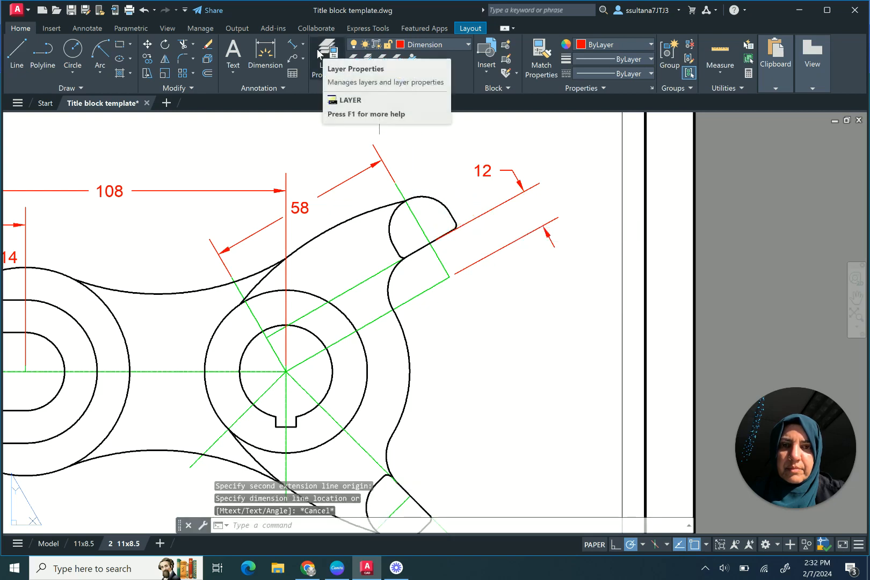
Add an aligned dimension from the middle of the upper handle's flat edge to the center of its rounded end, placed near the handle's corner.
key(Return)
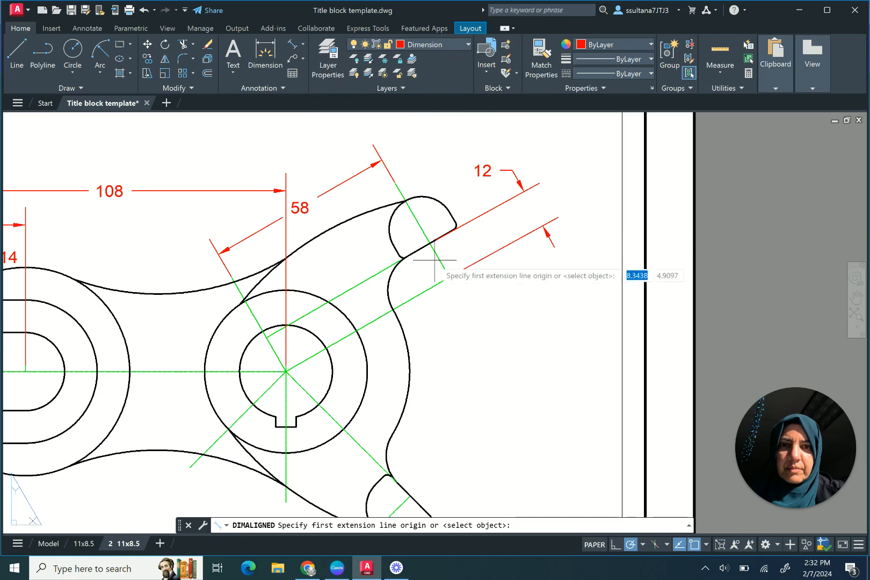
click(430, 244)
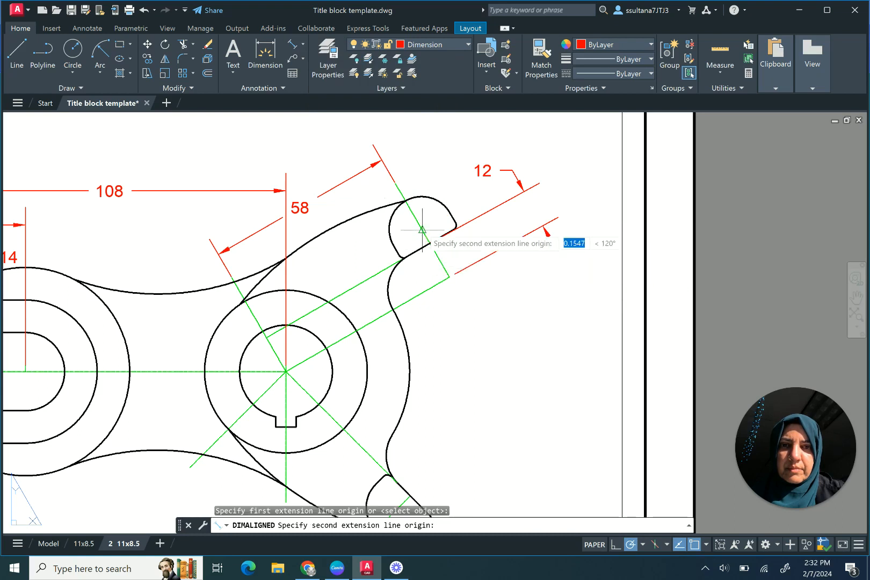
click(422, 226)
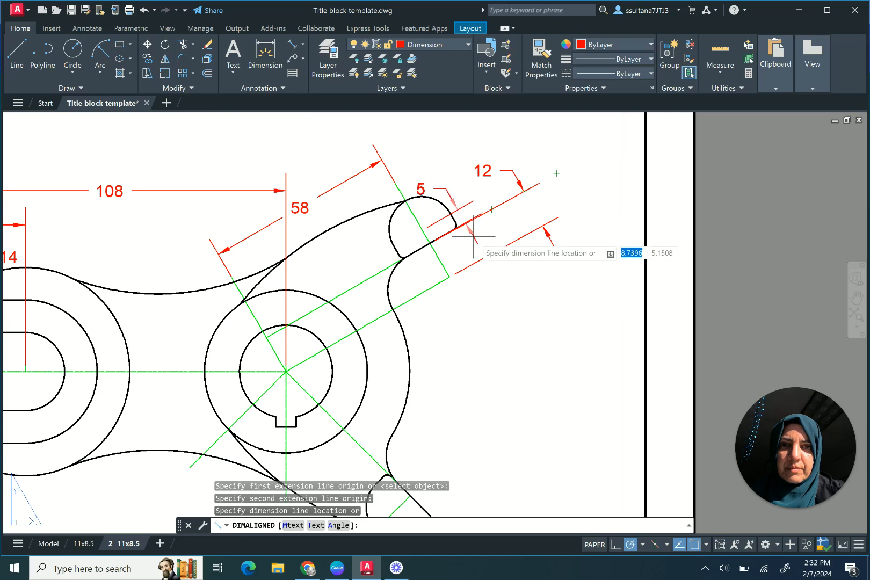
click(475, 235)
Add a radius dimension to the outer arc joining the two arms, with its text outside the part.
scroll(410, 231, down, 3)
scroll(424, 258, down, 3)
scroll(423, 281, up, 5)
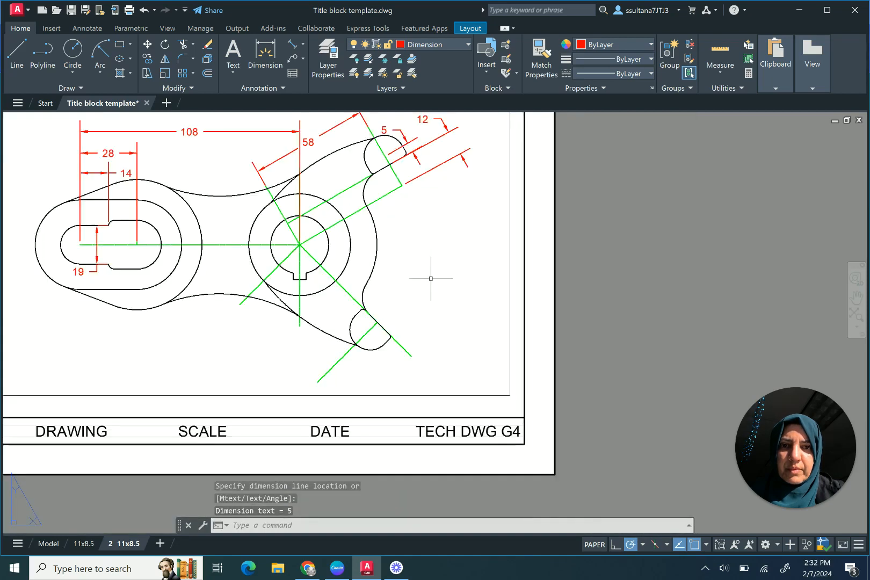
scroll(417, 284, down, 1)
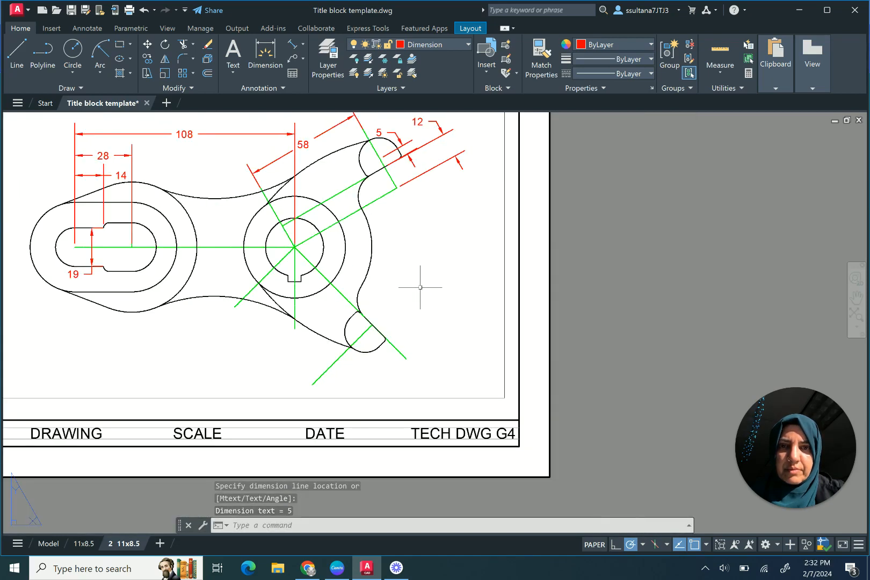
scroll(408, 290, down, 2)
scroll(398, 273, up, 2)
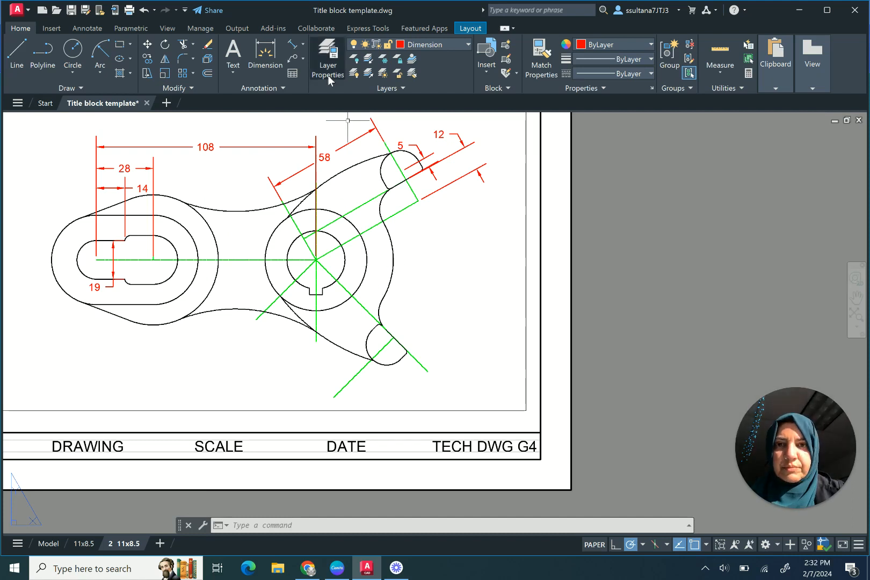
click(304, 46)
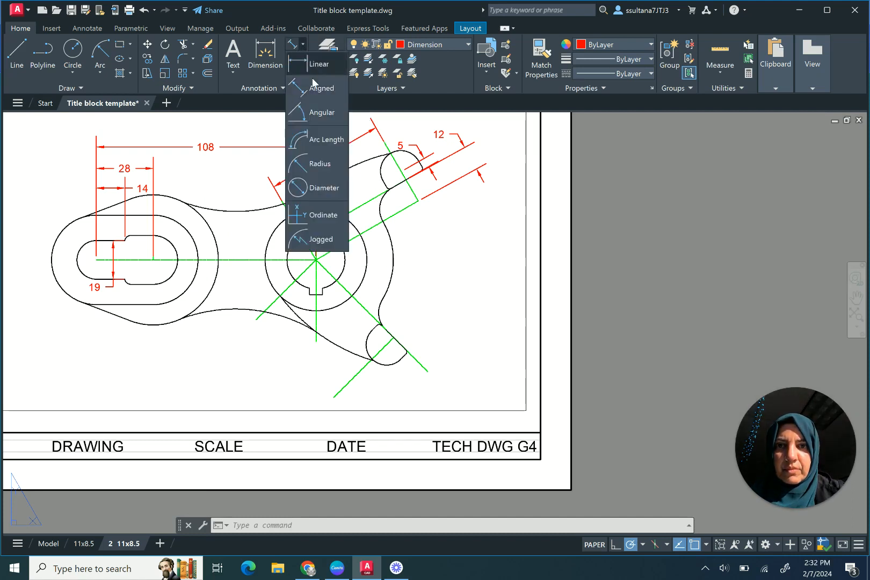
click(313, 165)
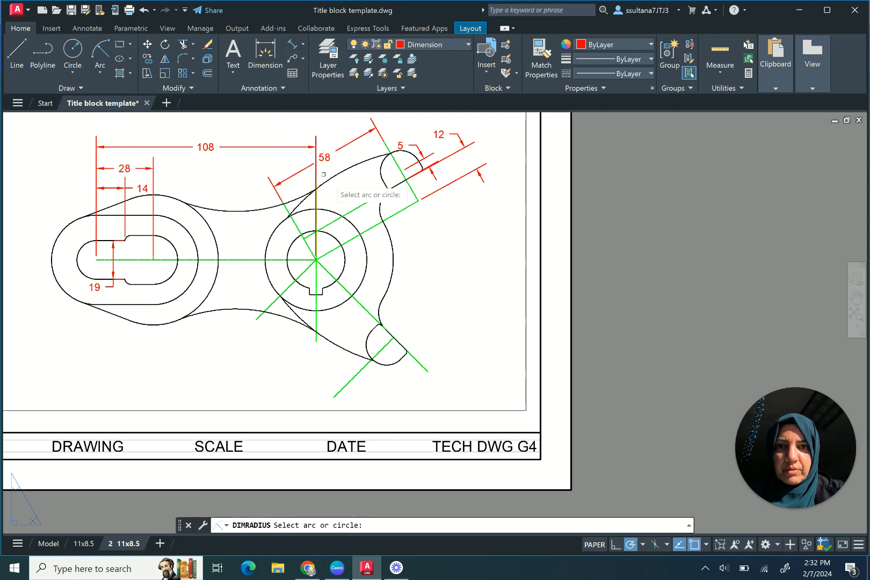
click(393, 250)
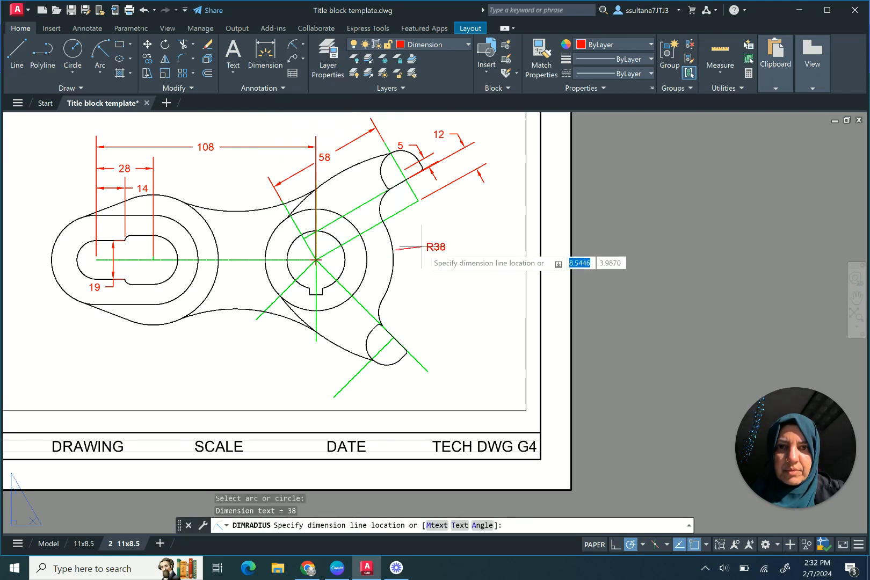
click(421, 246)
Add a radius dimension to the hub's outer circle, with its text aligned directly below the outer arc's radius dimension.
click(300, 51)
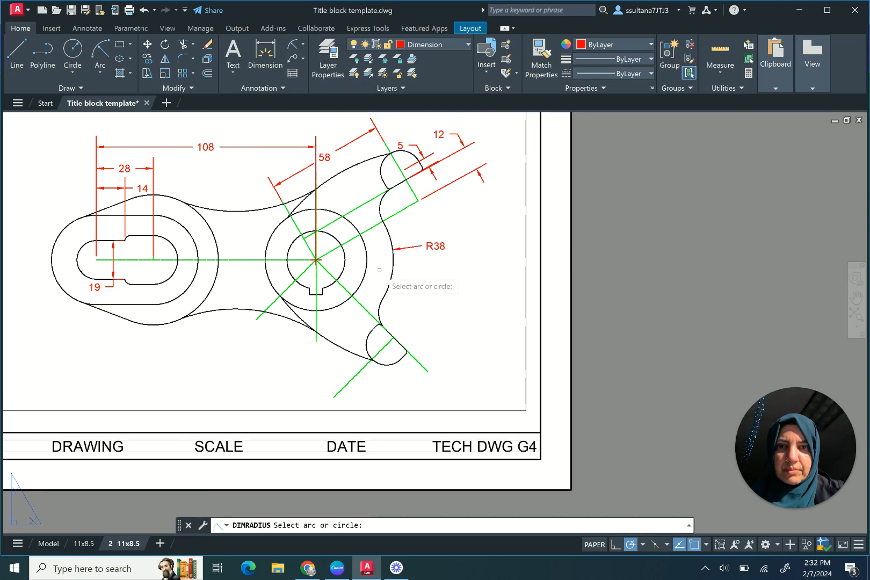
click(365, 274)
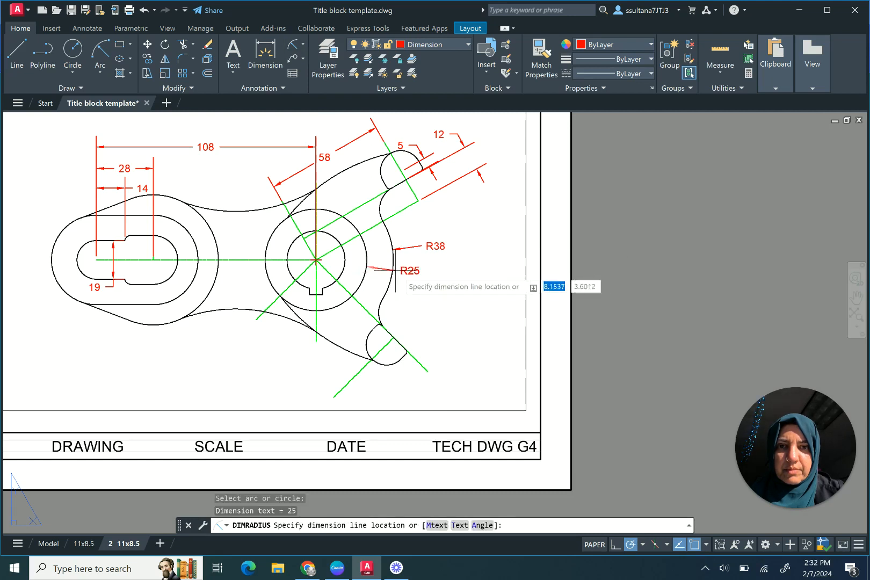
click(421, 262)
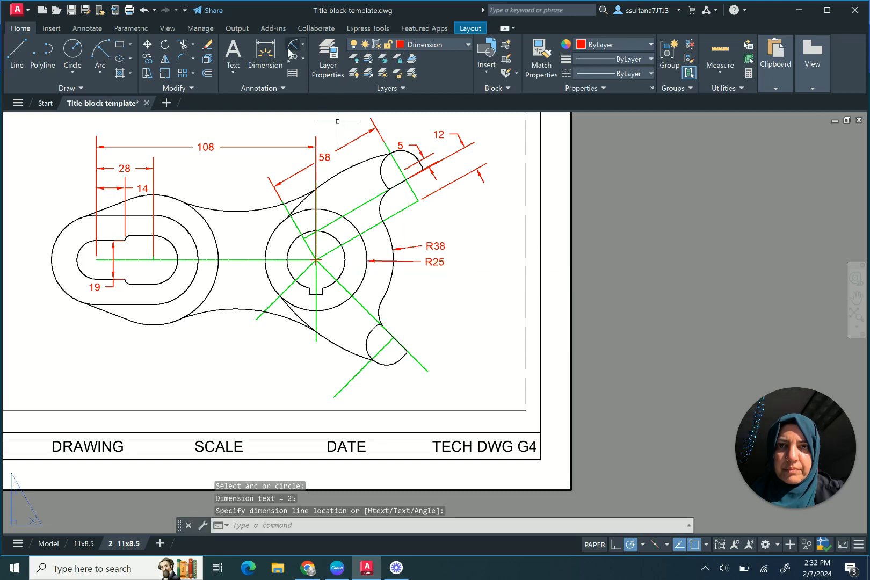
Add a diameter dimension to the hub's keyed bore, with its text outside the part below the hub's radius dimension.
key(Return)
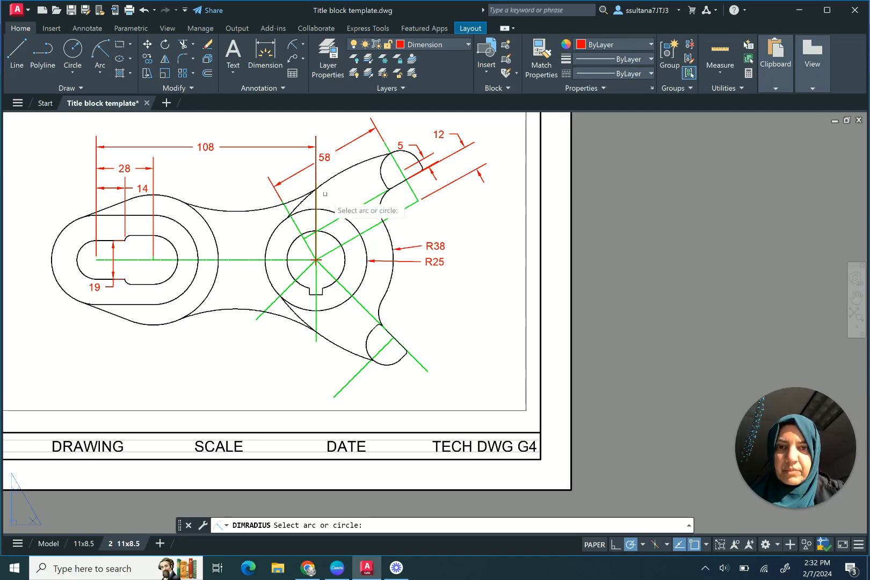
click(303, 46)
click(304, 188)
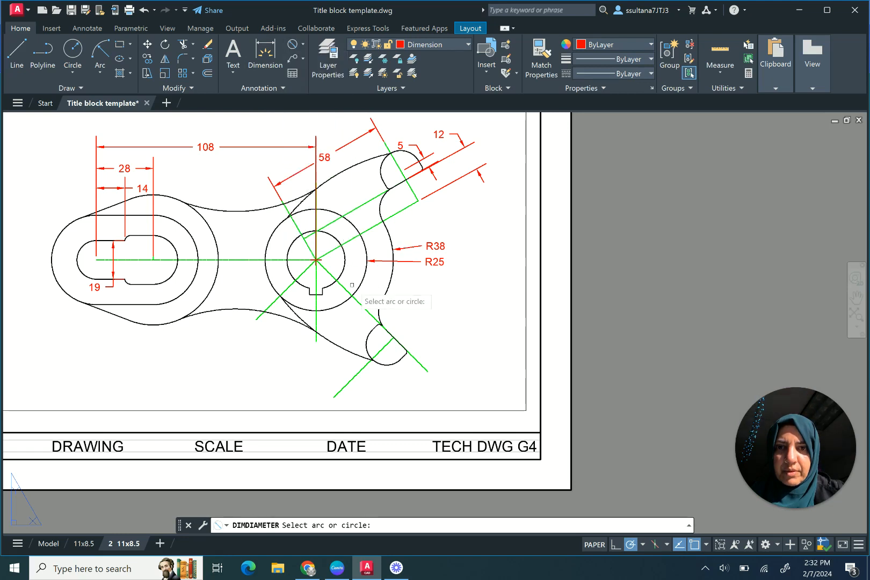
click(345, 276)
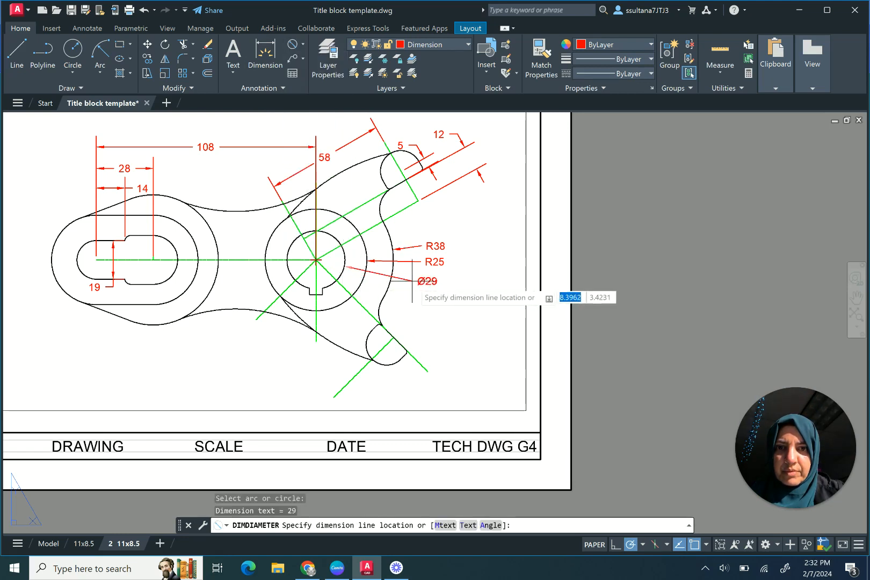
click(421, 278)
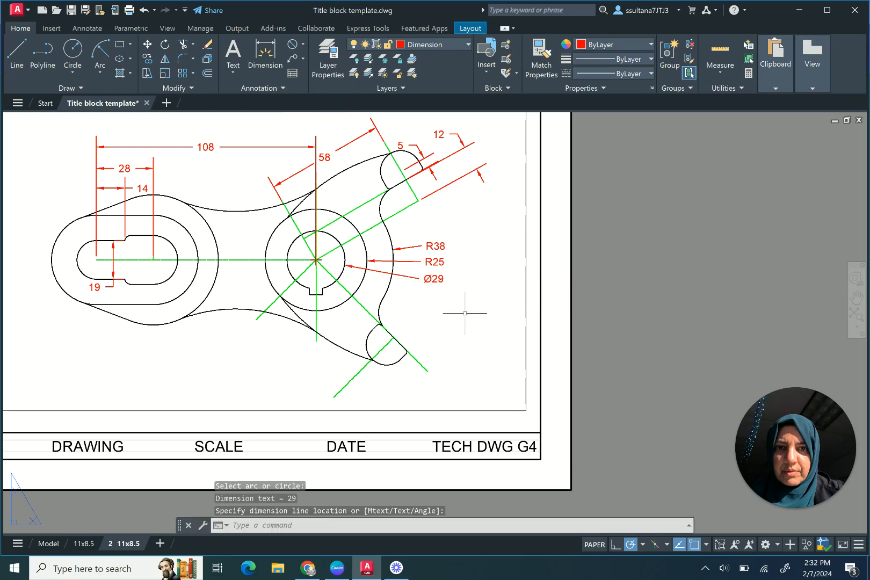
Set the precision of the bore's diameter dimension to 0.00.
click(443, 278)
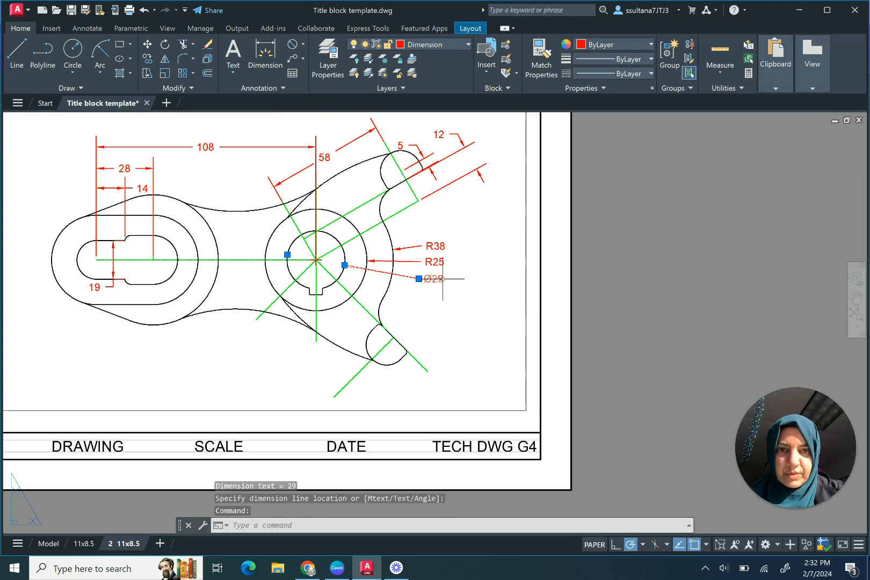
right_click(440, 278)
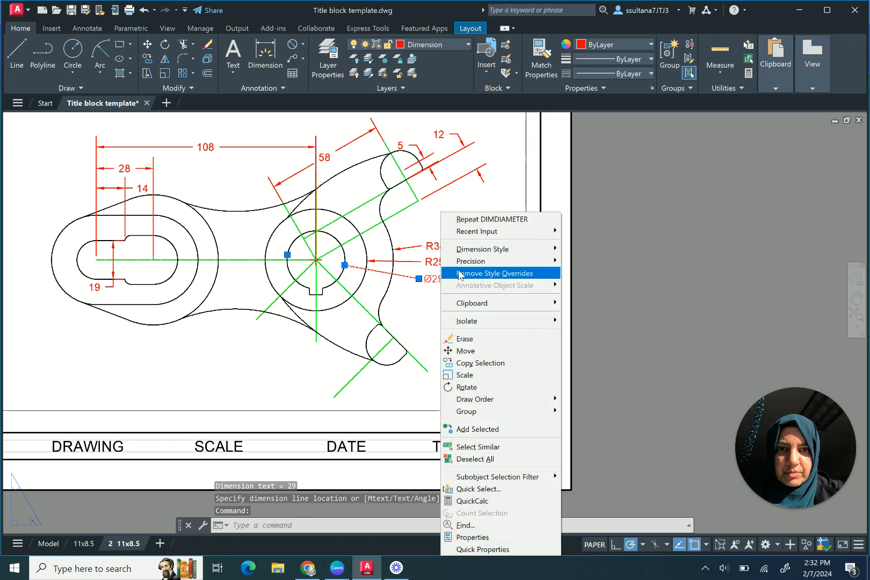
mouse_move(465, 263)
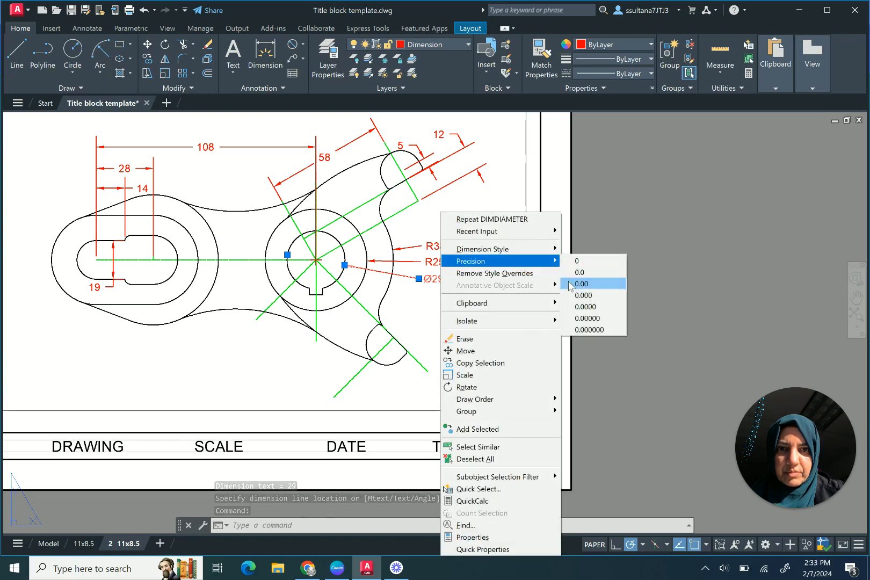
click(570, 285)
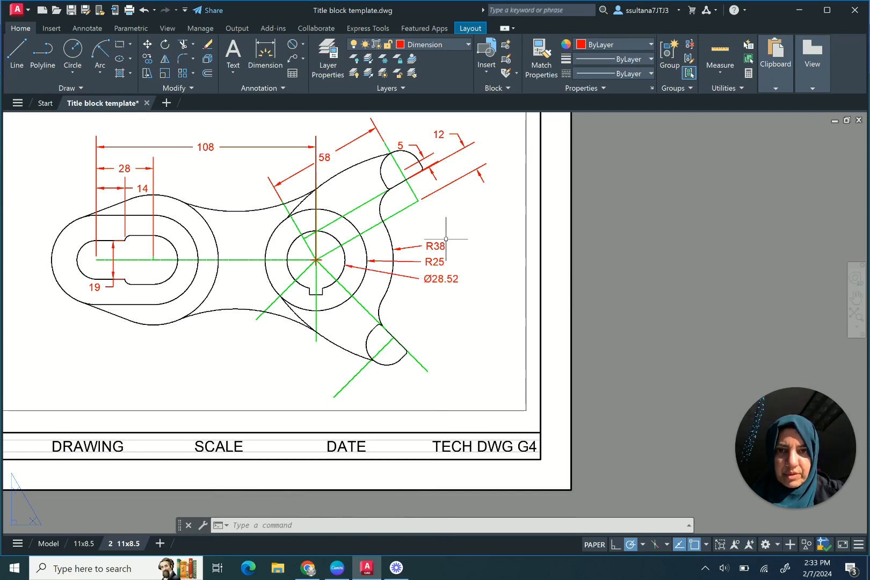
Add a radius dimension to the rounded end of the lower arm's handle, placed just below it.
scroll(445, 239, down, 2)
scroll(355, 298, up, 4)
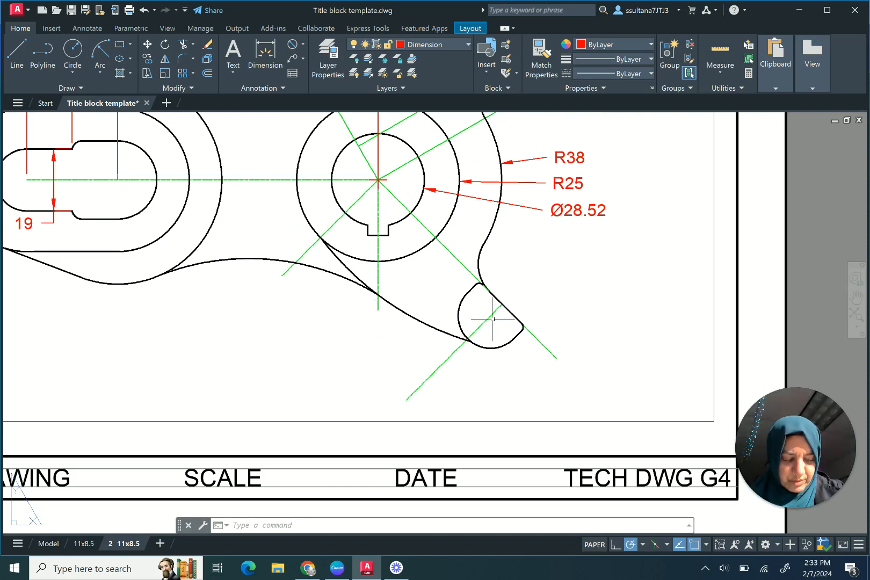
scroll(493, 319, down, 4)
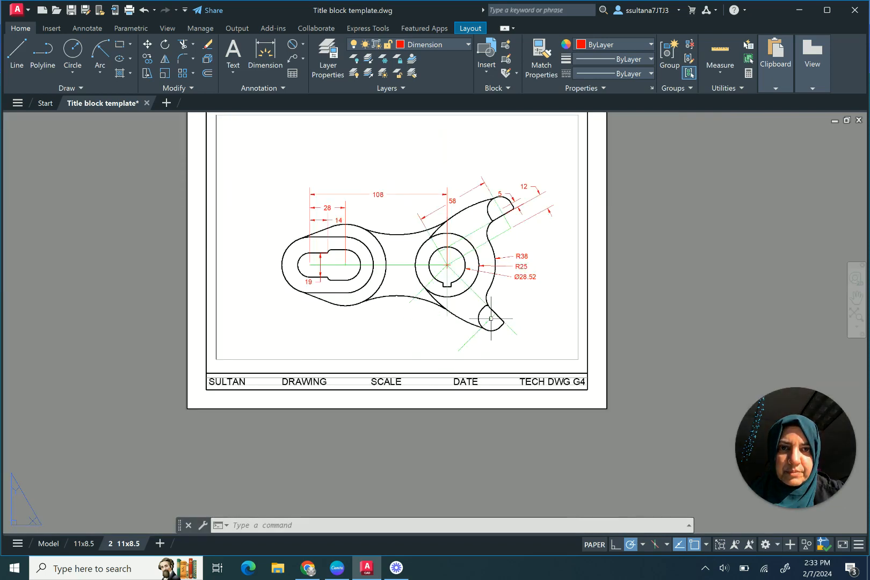
click(304, 45)
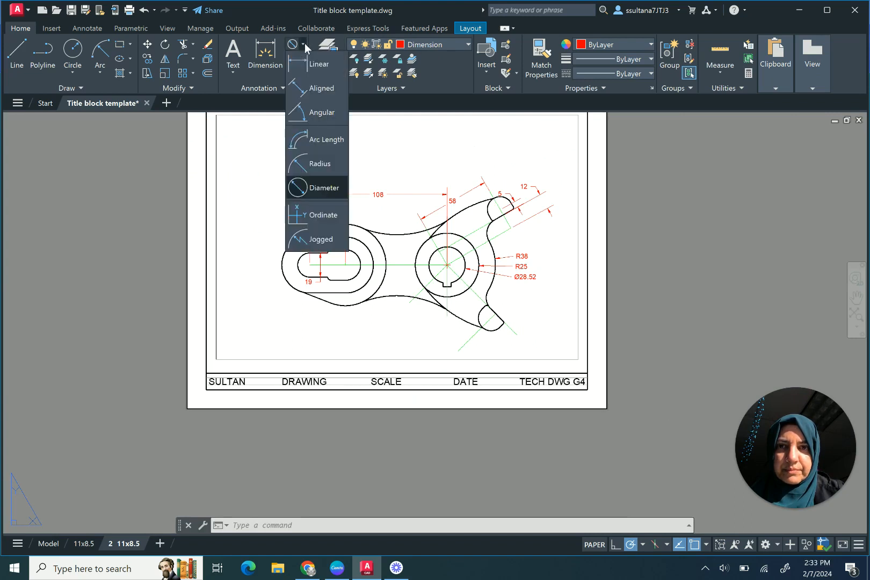
click(306, 168)
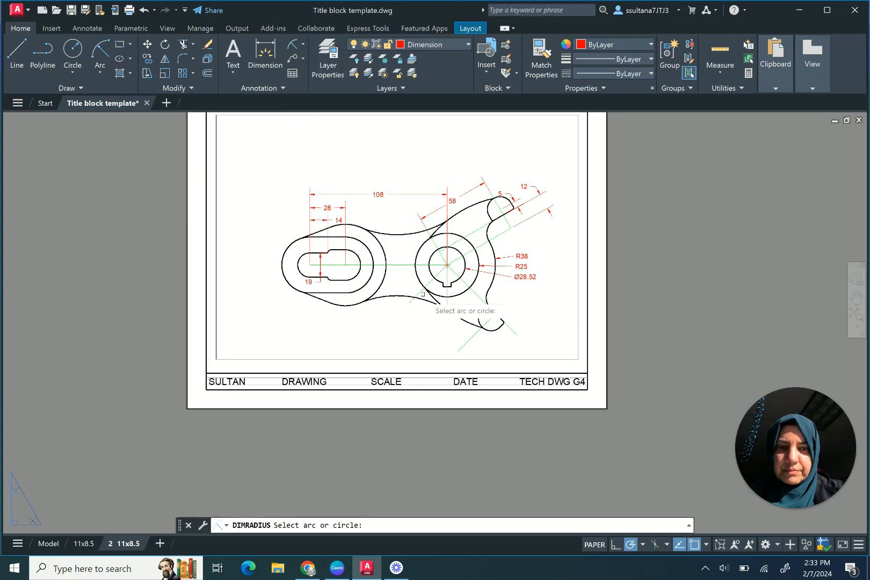
click(492, 327)
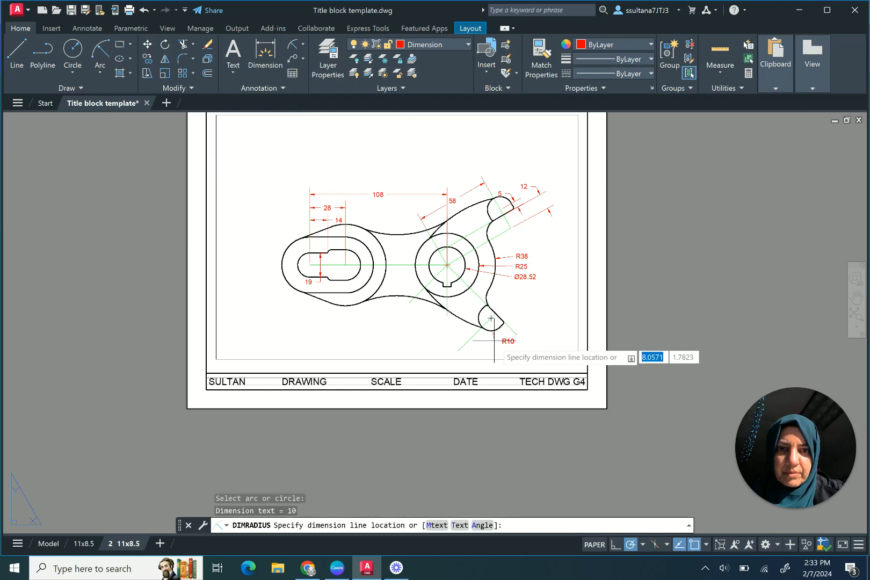
click(427, 325)
Add a radius dimension to the large outer arc of the slotted end, placed below the part.
right_click(426, 325)
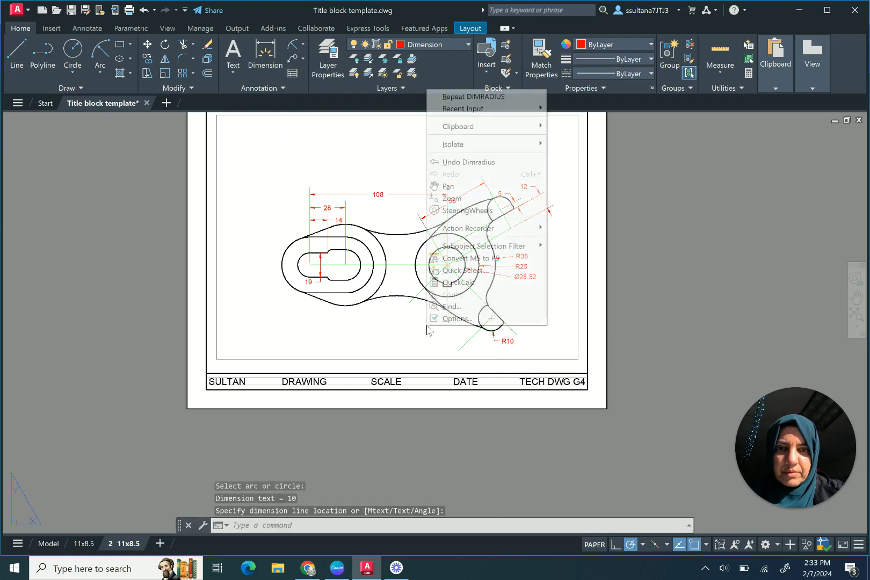
click(477, 102)
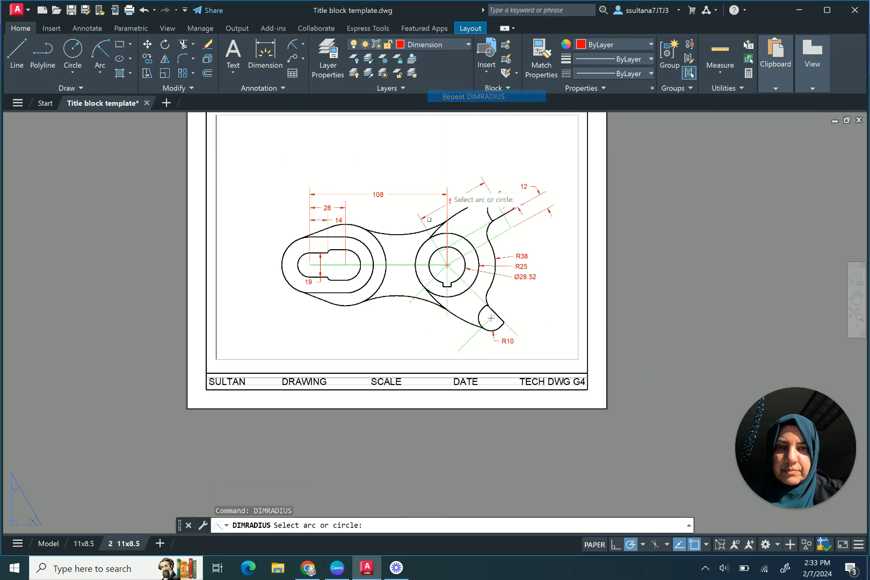
click(380, 289)
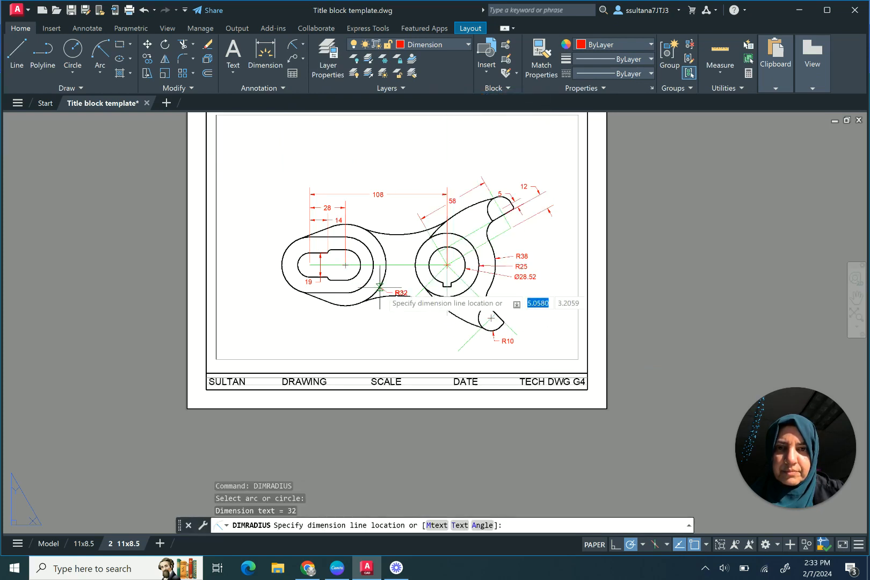
click(377, 317)
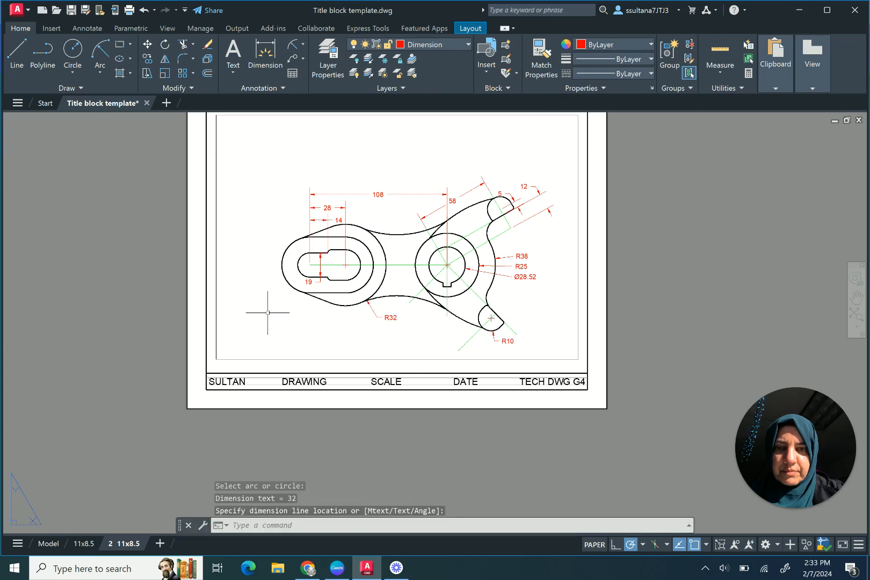
Add a radius dimension to the rounded boss outline around the slot, with its text below the slotted end's large-arc radius dimension.
scroll(268, 312, up, 2)
key(Return)
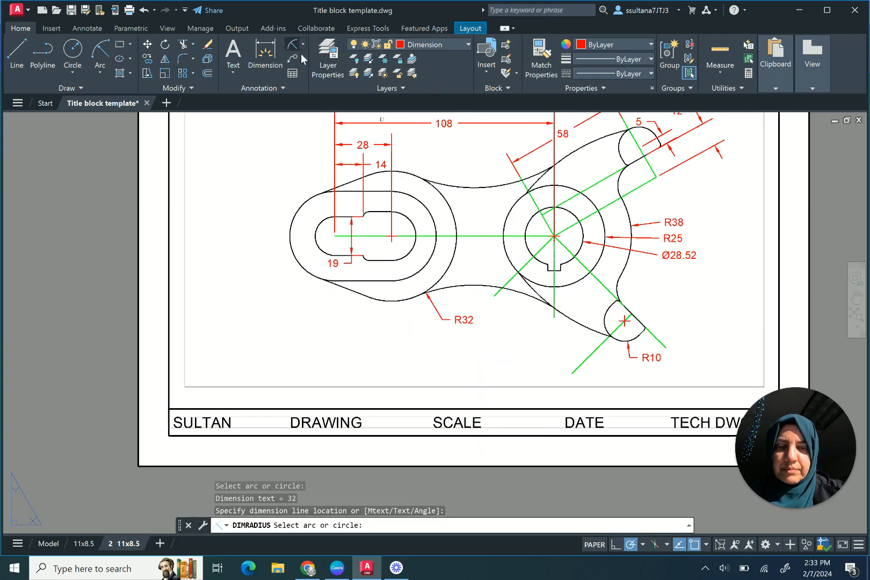
click(410, 281)
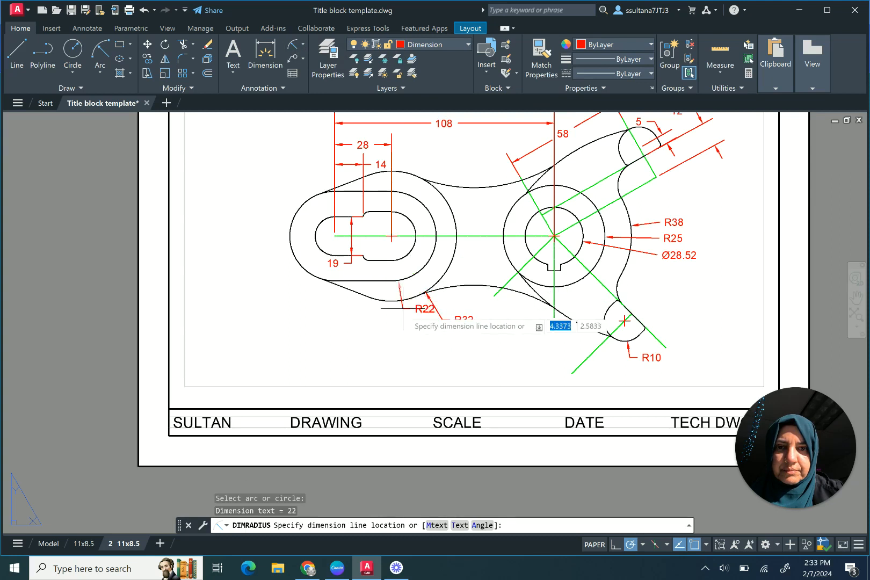
click(437, 338)
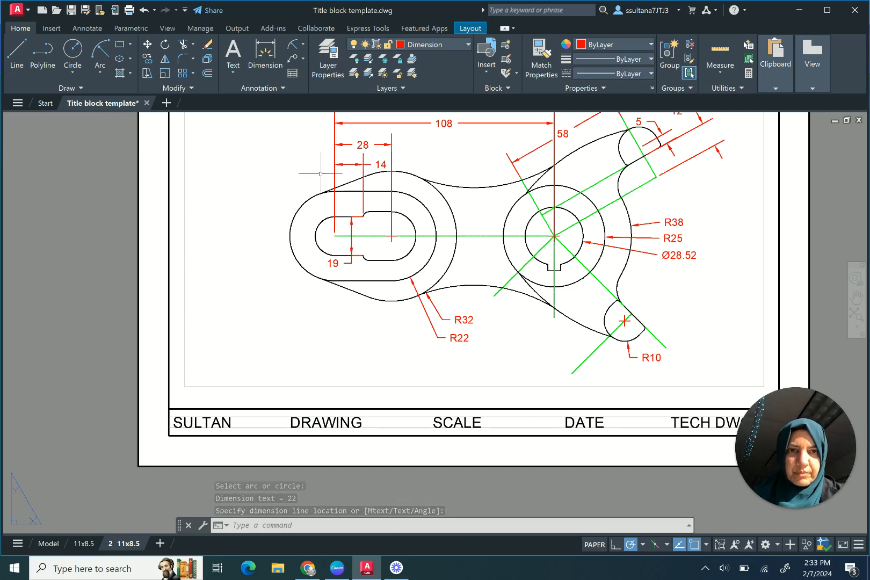
Add a radius dimension to the lower arm's outer arc near the handle, placed just below the arc.
click(293, 45)
click(580, 324)
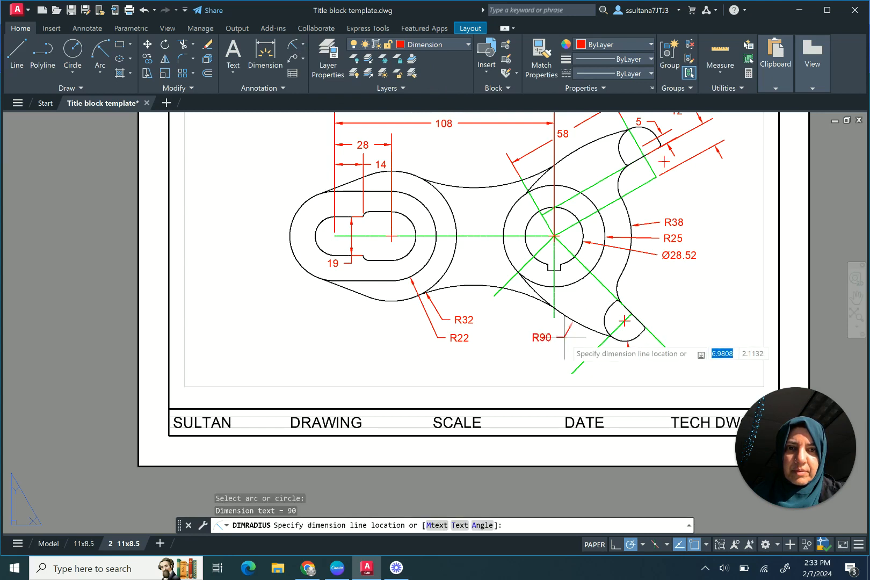
click(570, 341)
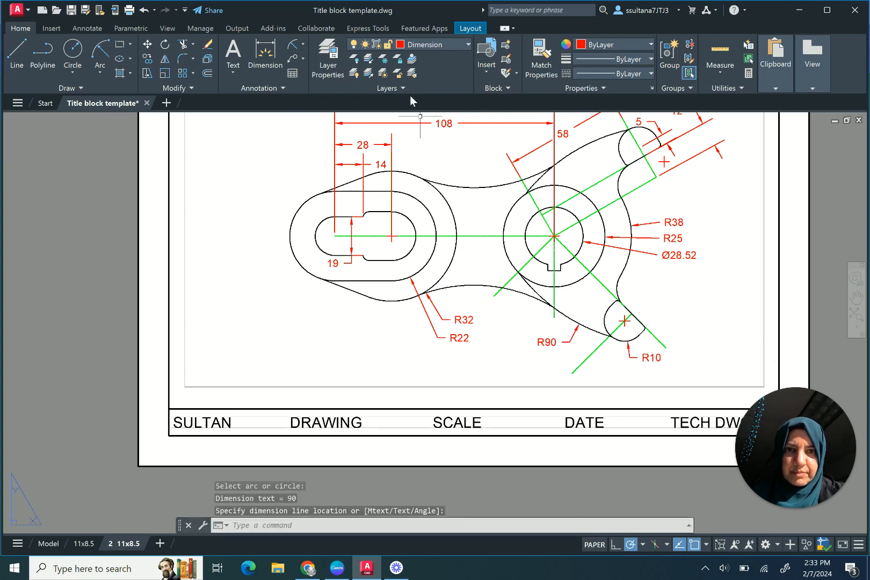
Add a radius dimension to the lower concave arc joining the slotted end and the hub, placed above the lower arm's radius dimension.
key(Return)
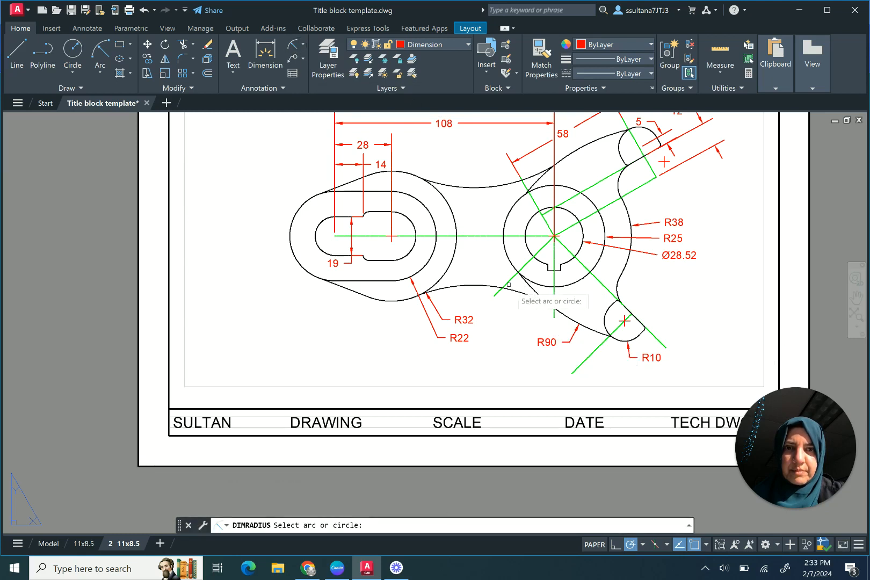
click(492, 285)
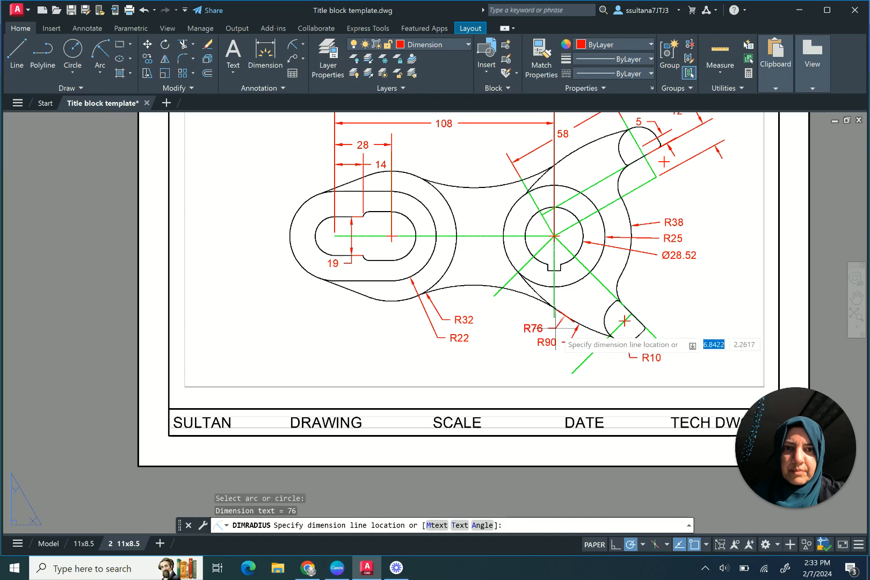
click(539, 322)
scroll(499, 332, down, 2)
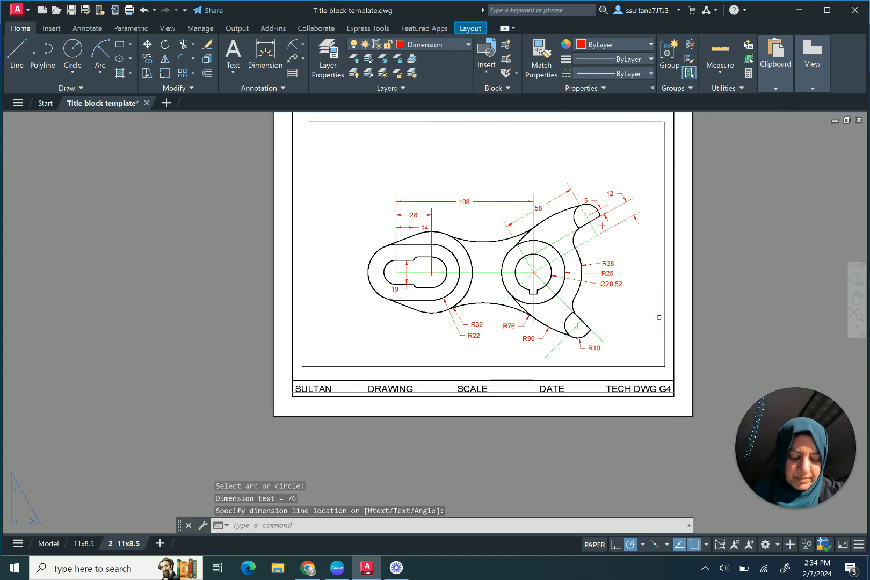
Add a leader from the hub bore's keyway to outside the lower arm, with the text "6.3x3.15 Keyway".
scroll(659, 317, up, 2)
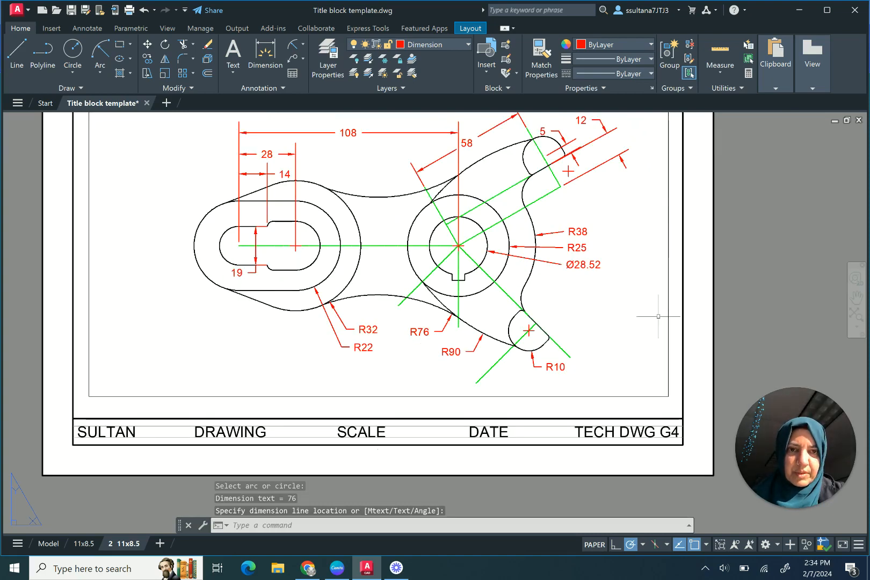
click(303, 58)
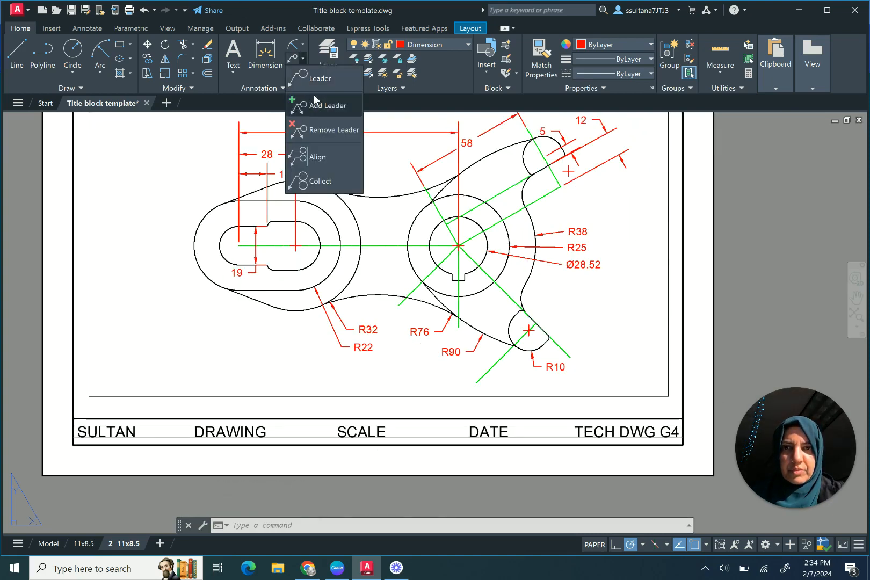
click(317, 81)
scroll(465, 289, up, 4)
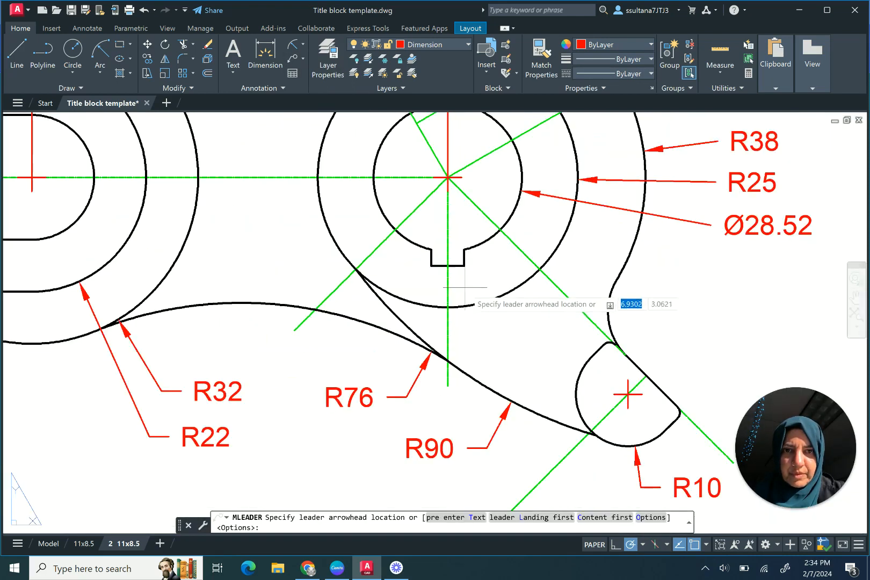
click(460, 265)
scroll(461, 265, down, 2)
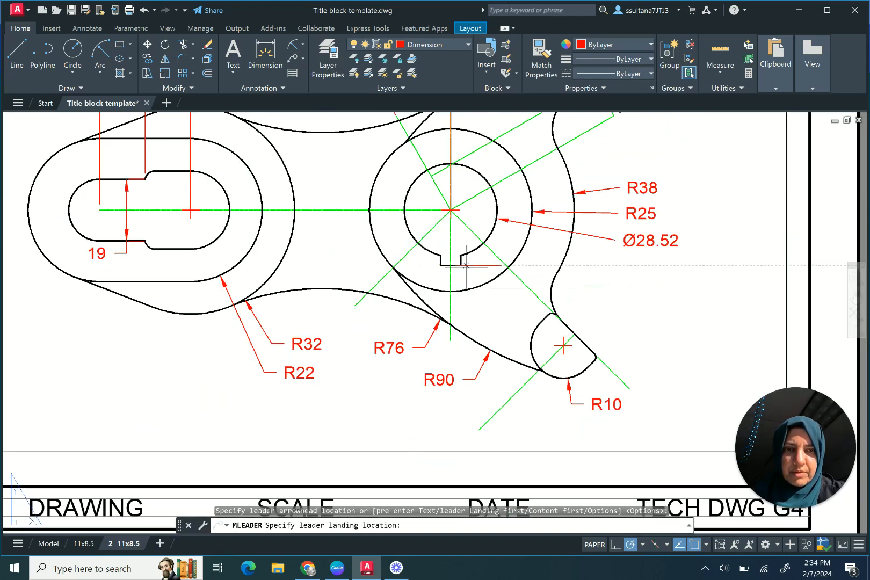
click(616, 295)
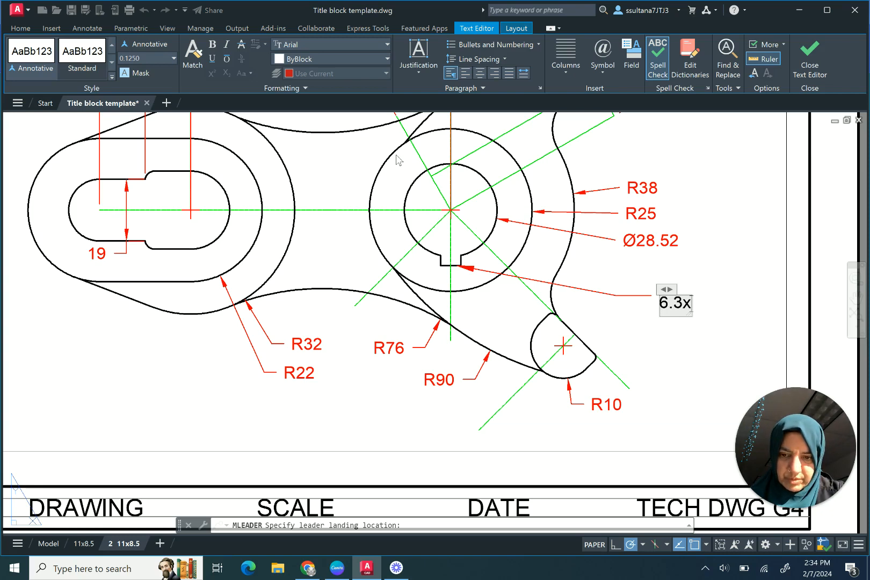
text(15)
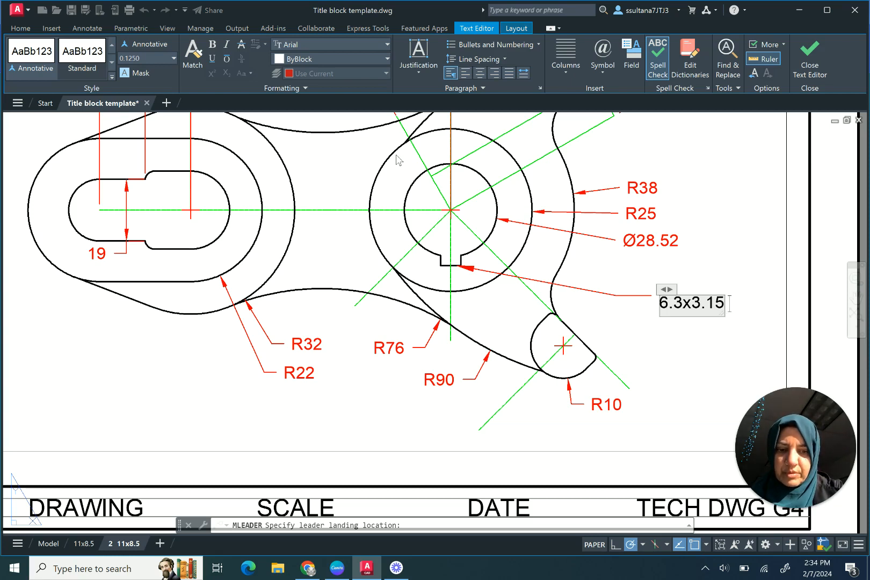
text( Ke)
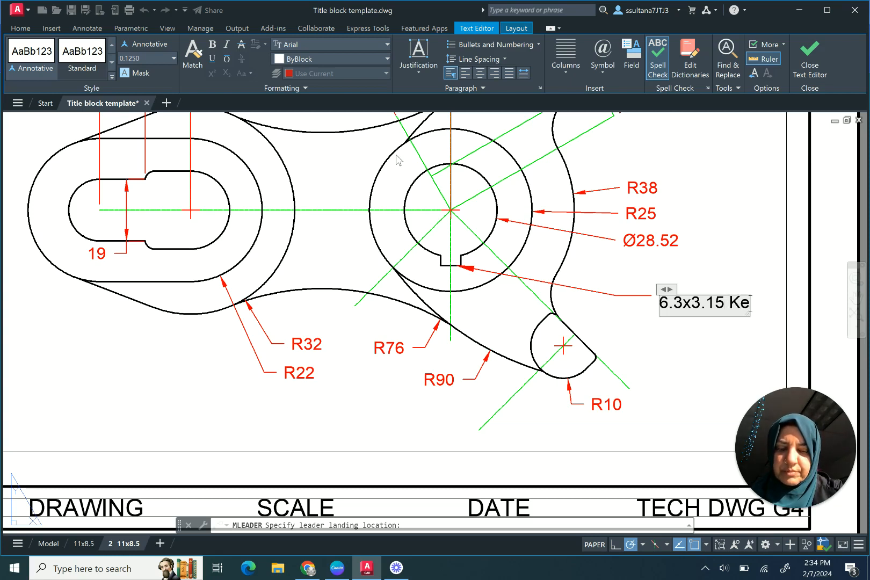
text(yway)
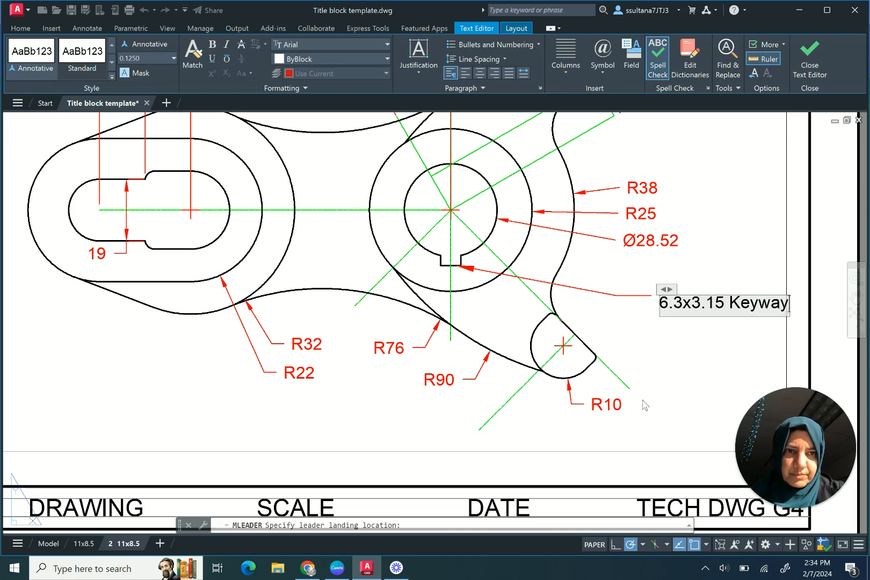
click(660, 377)
scroll(578, 319, down, 2)
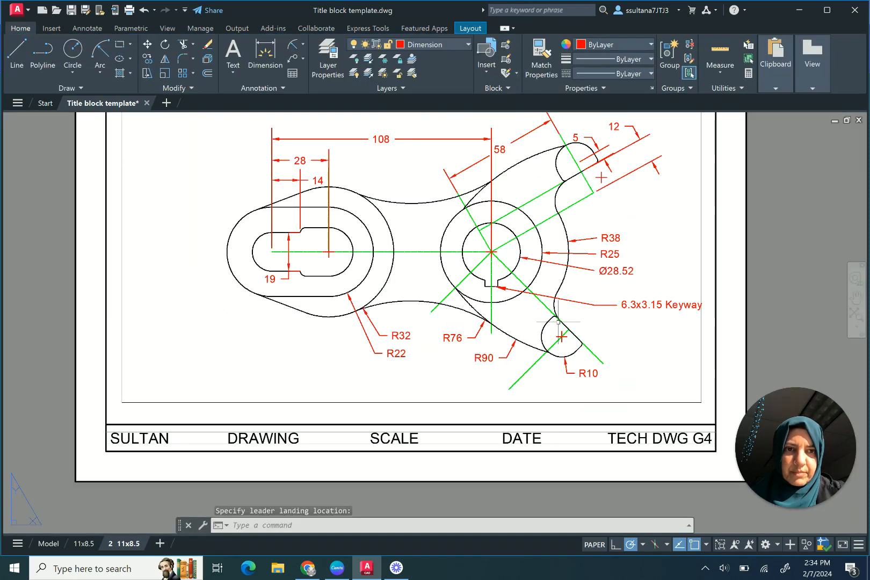
Shift the keyway leader's landing horizontally toward the hub so its text sits inside the viewport frame.
click(625, 305)
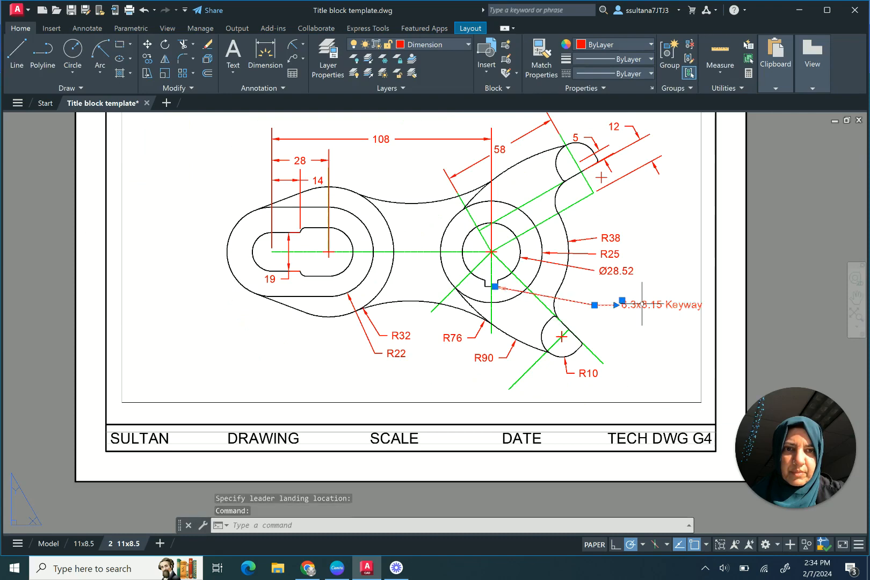
scroll(626, 306, up, 2)
click(575, 304)
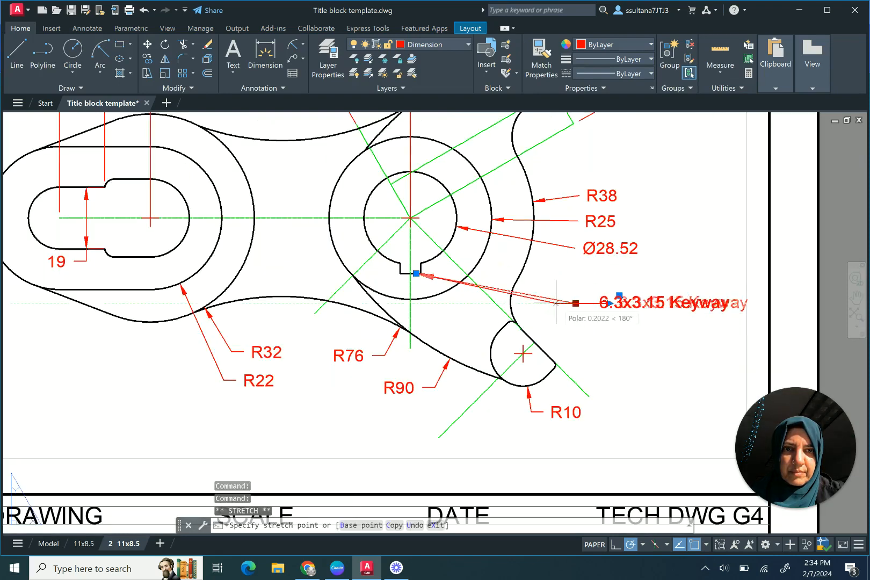
click(546, 302)
mouse_move(546, 303)
click(644, 340)
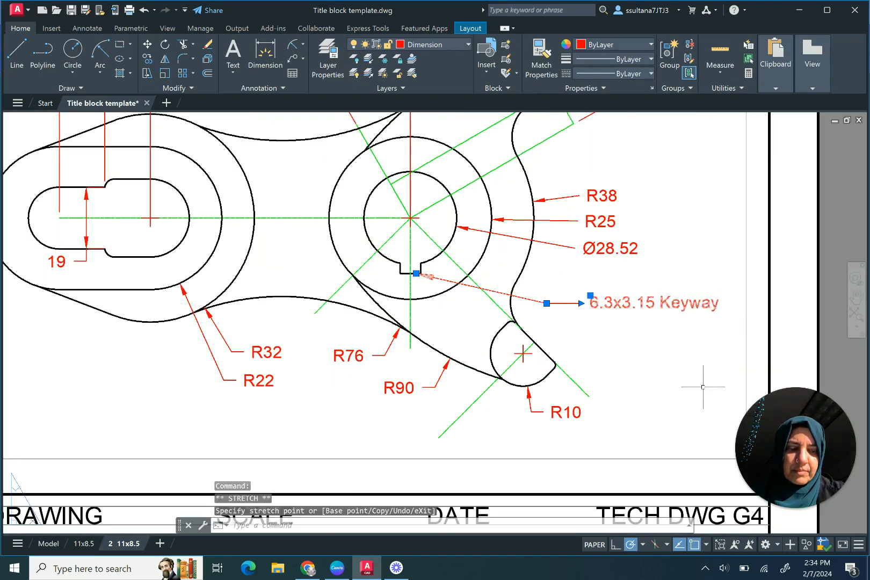
scroll(626, 340, down, 3)
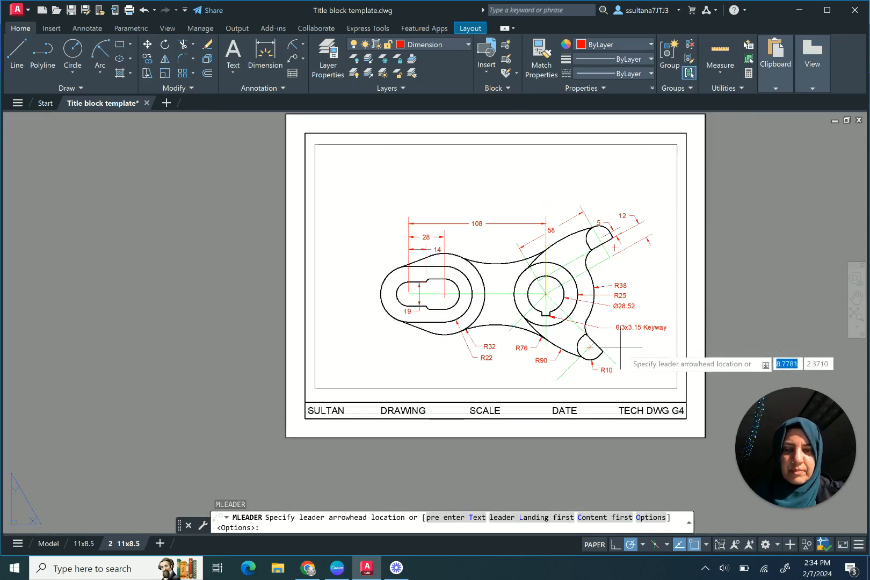
key(Escape)
Edit the title block text so the drawing entry reads "DRAWING 25".
scroll(432, 411, up, 4)
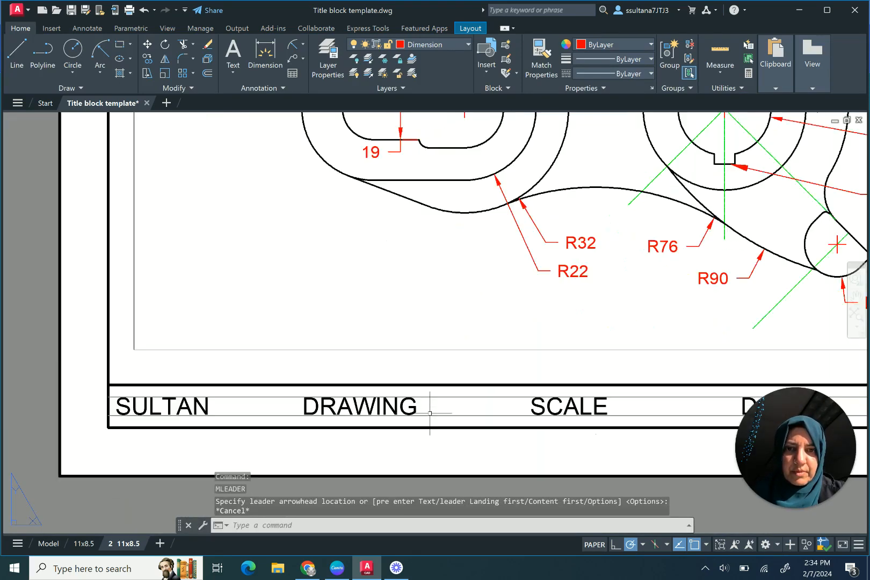
click(359, 407)
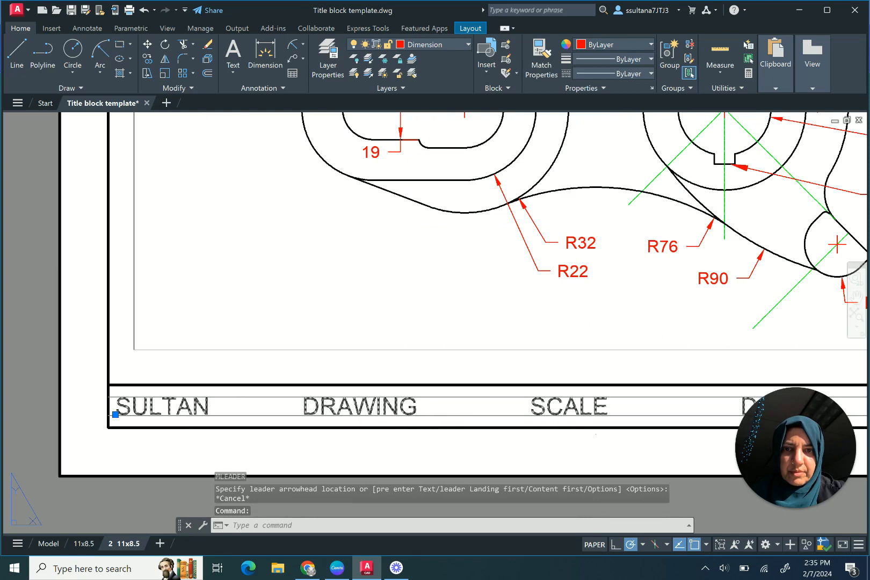
double_click(376, 406)
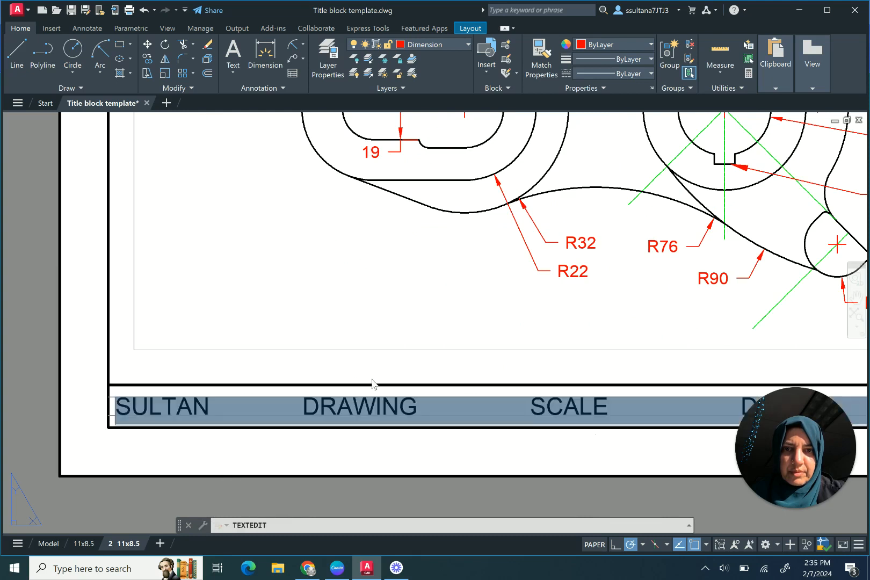
double_click(409, 409)
click(419, 407)
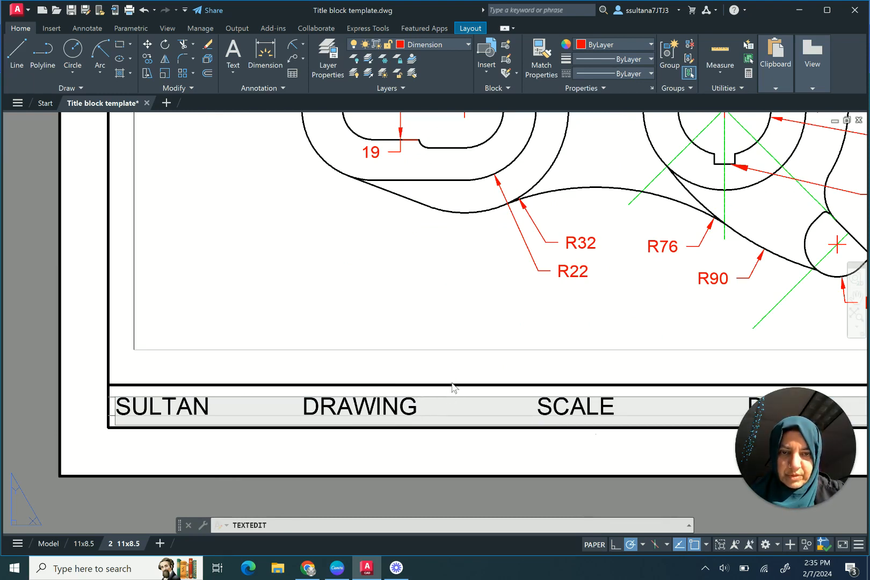
text(25)
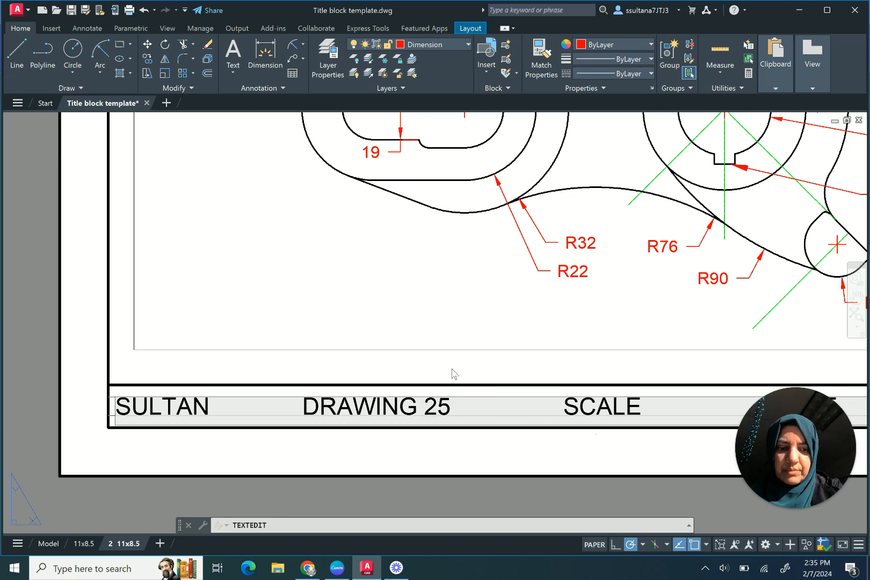
click(453, 374)
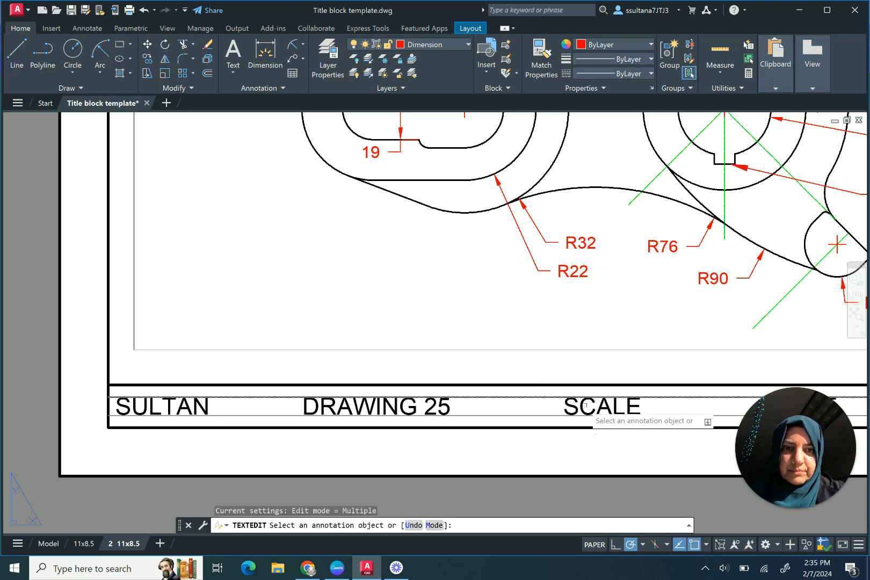
Reopen the title block text and remove the extra spaces between "DRAWING 25" and "SCALE".
click(595, 409)
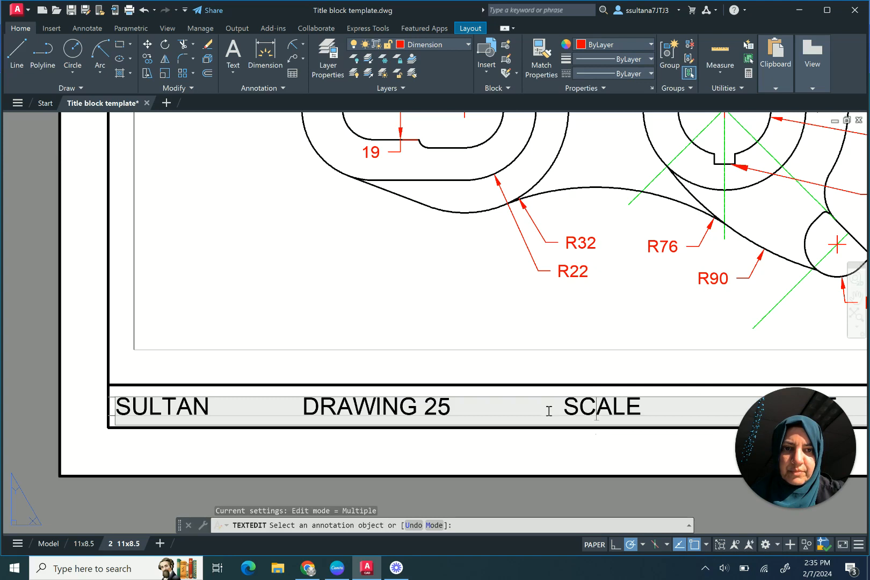
key(BackSpace)
key(BackSpace)
key(BackSpace)
key(BackSpace)
key(BackSpace)
key(BackSpace)
key(BackSpace)
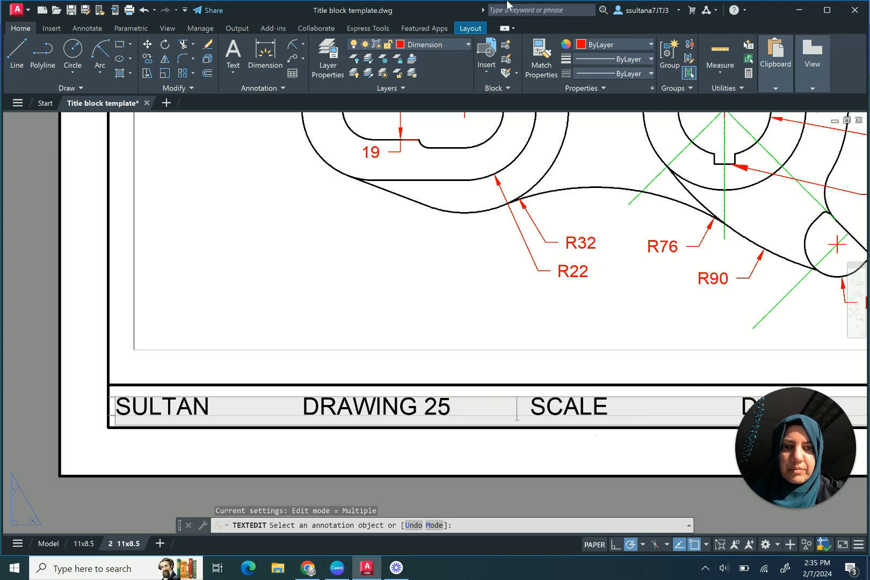
key(BackSpace)
key(BackSpace)
key(BackSpace)
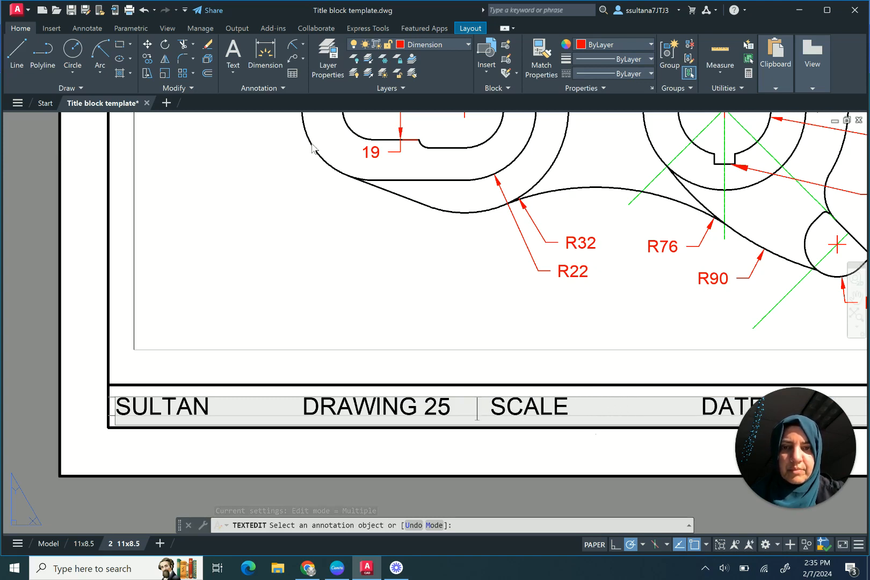
Remove some of the spaces before "DRAWING 25" in the title block text.
click(282, 407)
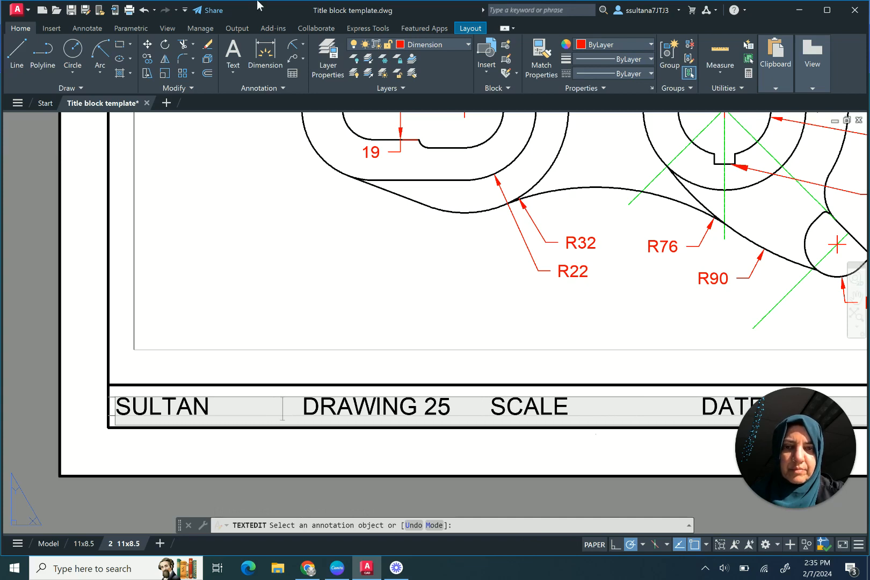
key(BackSpace)
key(BackSpace)
key(BackSpace)
key(BackSpace)
key(BackSpace)
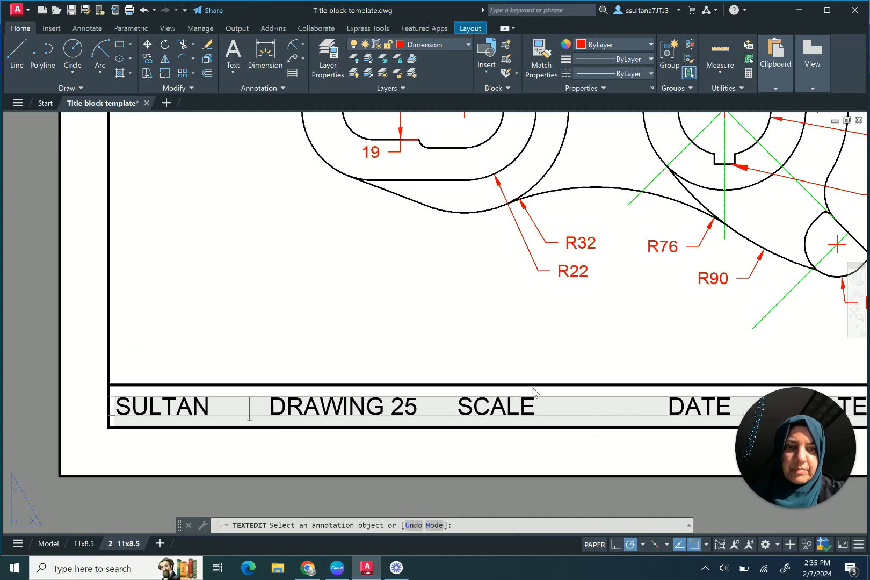
Complete the scale entry in the title block text as "SCALE: 1:30" and finish the text editing.
key(BackSpace)
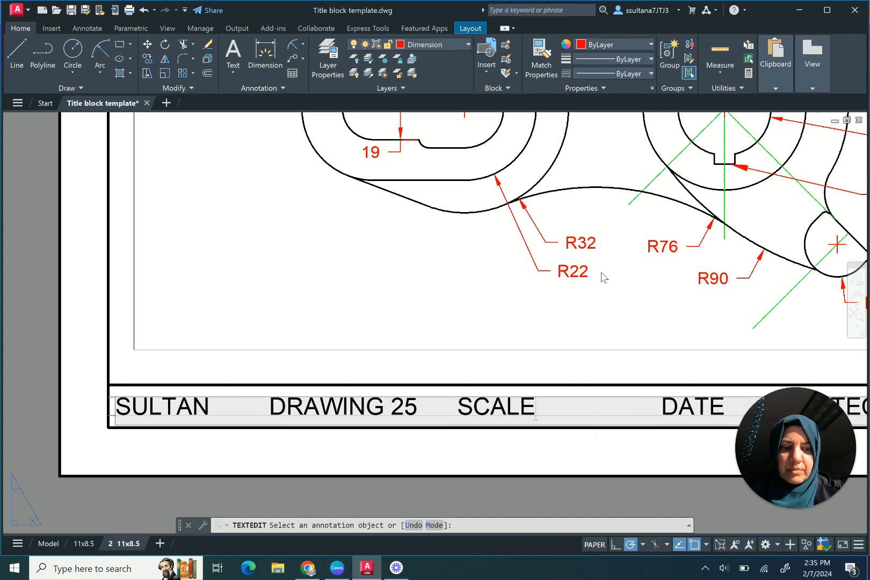
text(:)
text( 1)
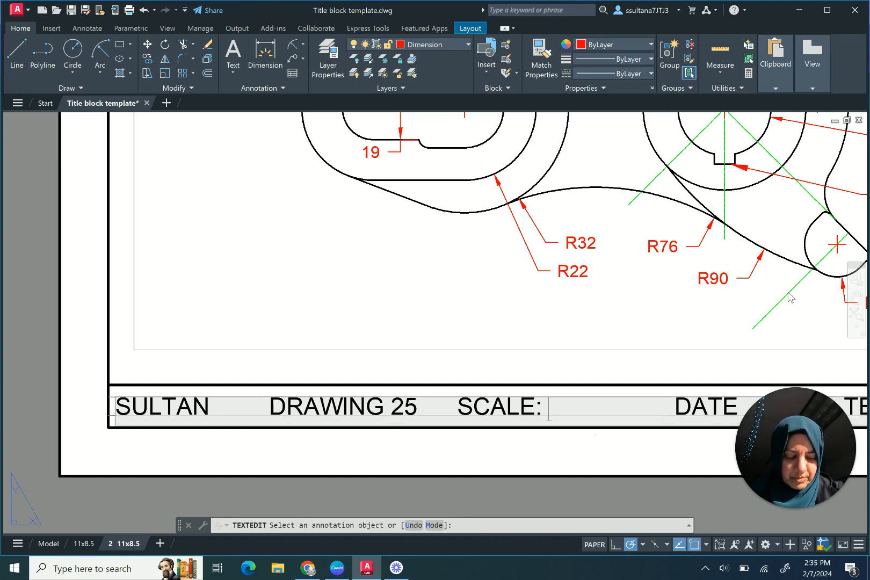
text(: )
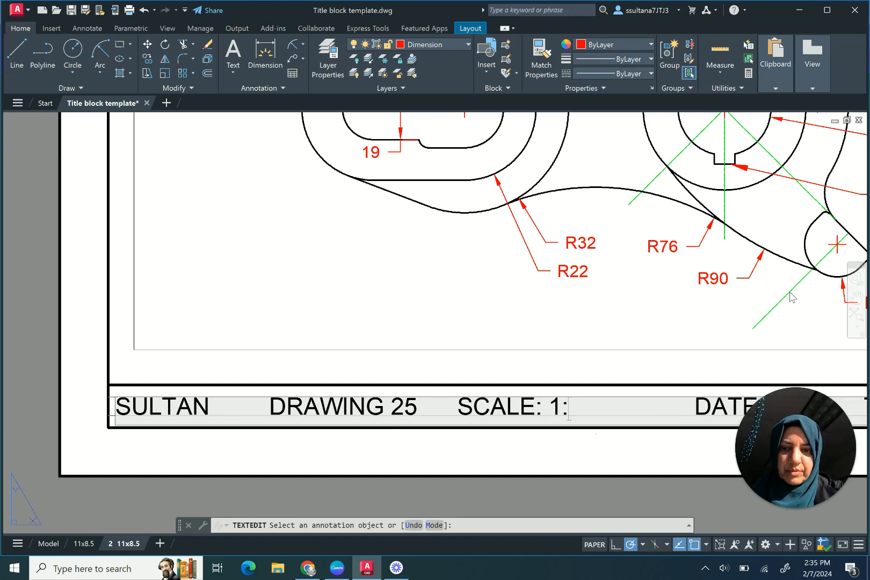
text(30)
scroll(370, 272, down, 4)
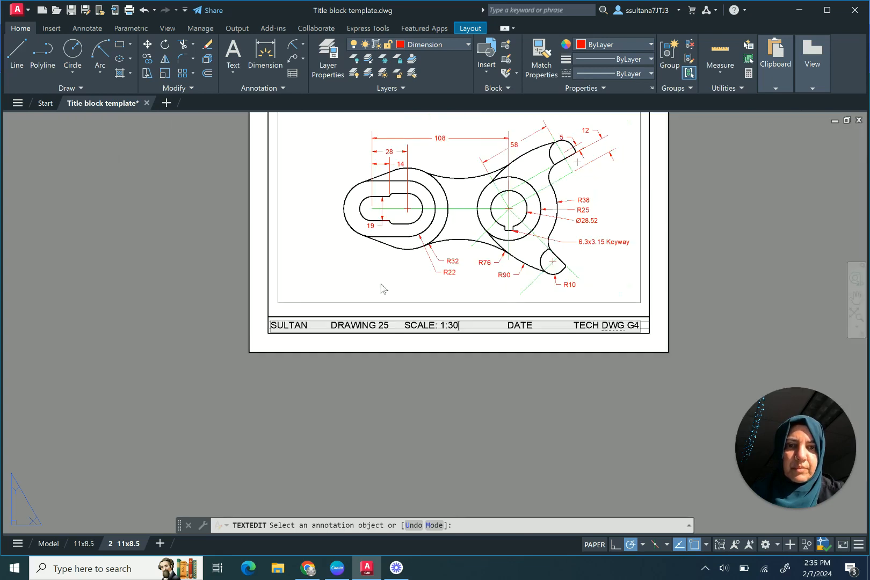
click(548, 356)
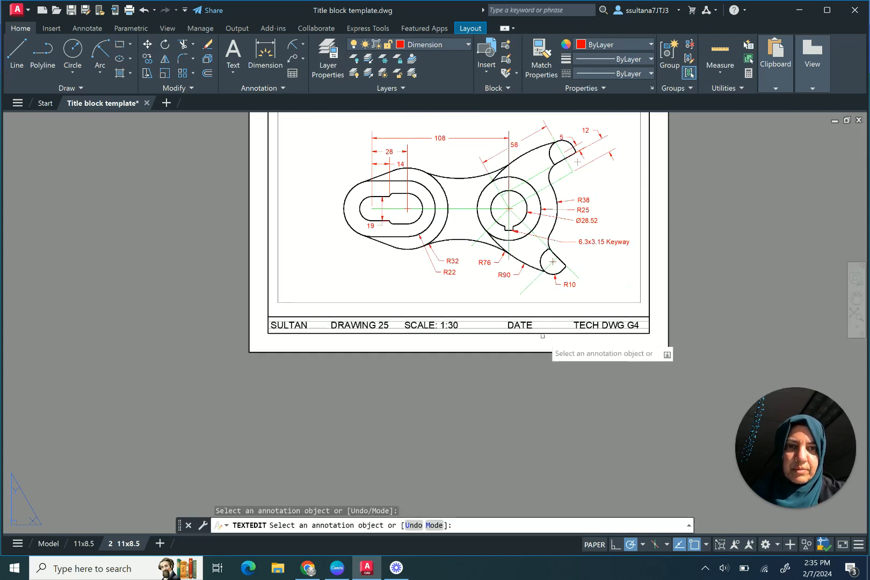
key(Escape)
Start exporting the current layout as a PDF and choose the Documents folder as the save location.
scroll(508, 383, down, 2)
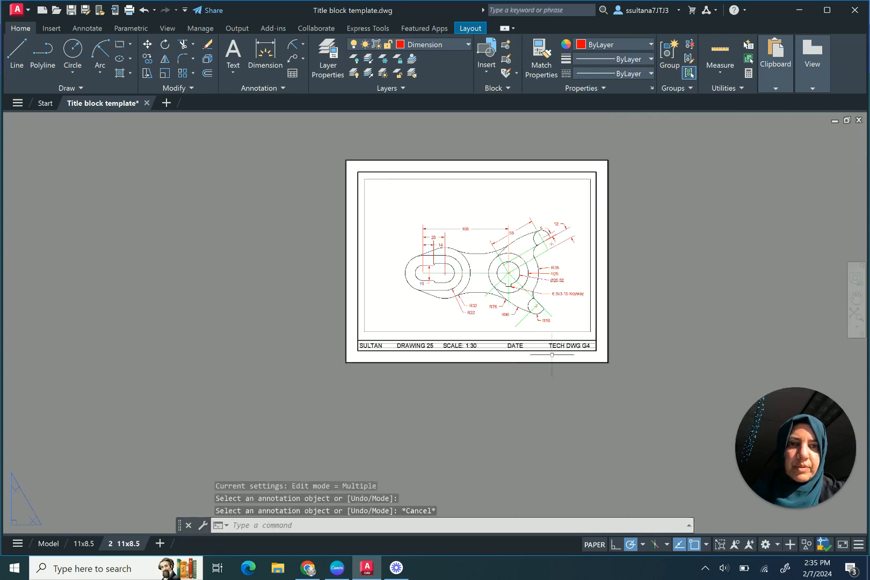
scroll(619, 295, up, 2)
scroll(619, 303, down, 2)
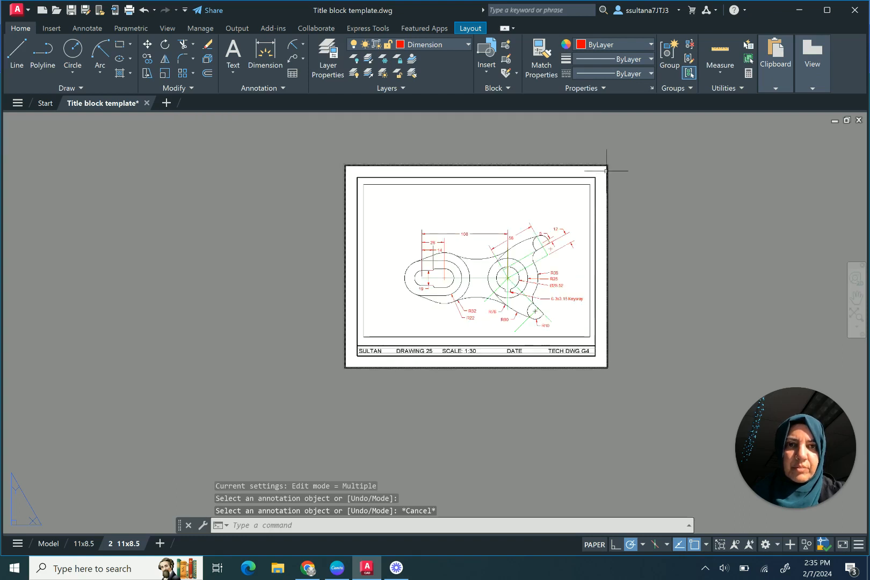
scroll(606, 173, up, 2)
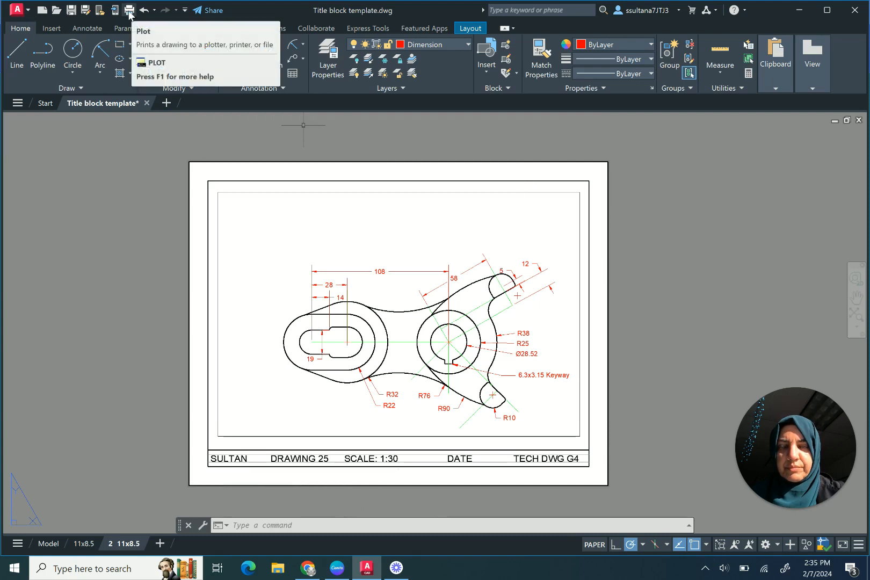
click(28, 12)
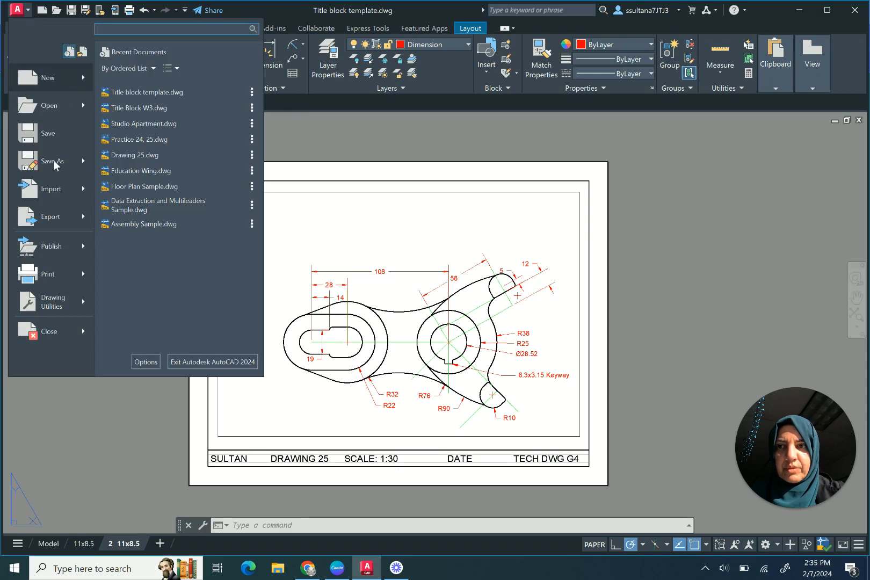
mouse_move(56, 218)
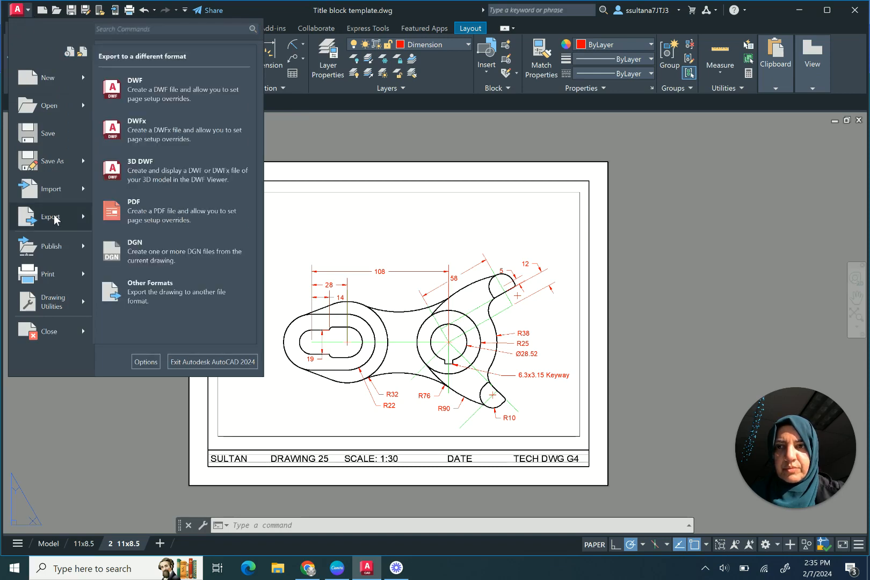
click(165, 211)
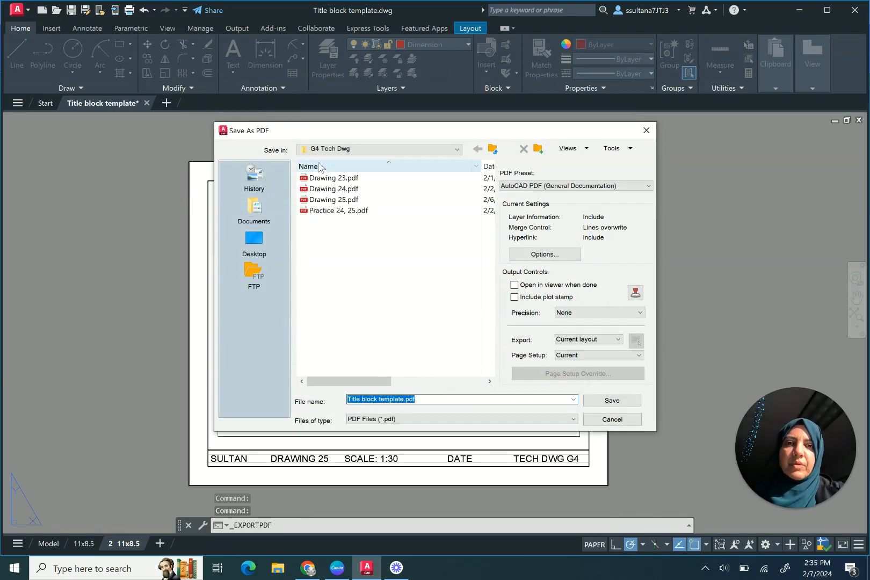
click(457, 150)
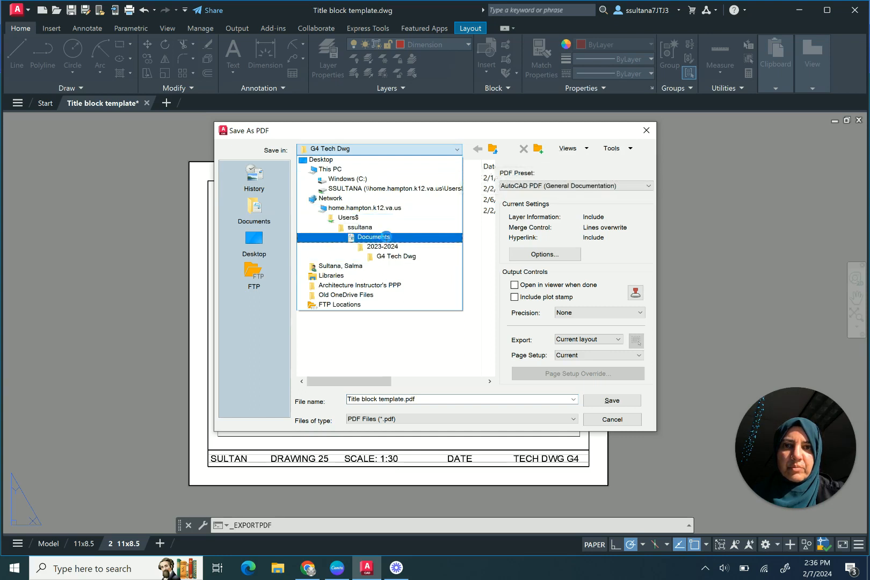
click(394, 237)
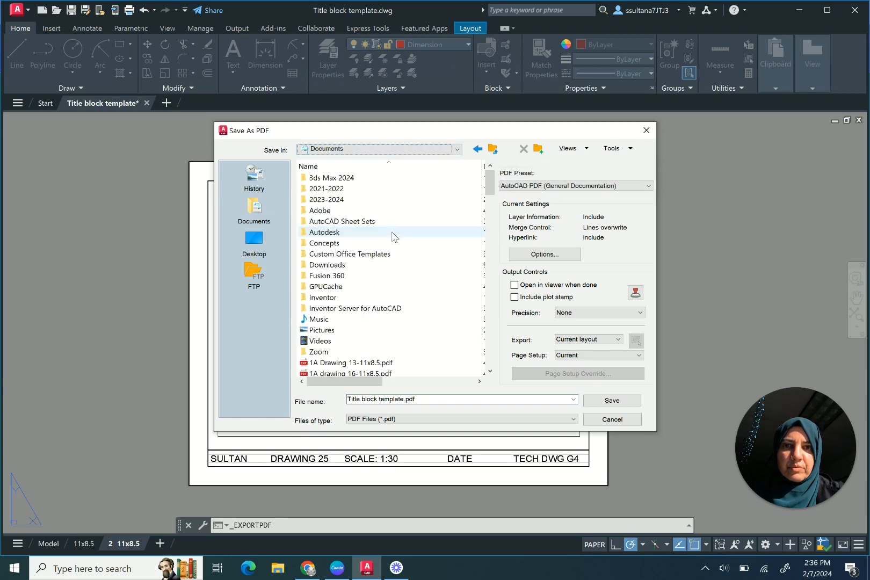
Name the PDF file "Drawing 25.pdf" and save it.
click(403, 400)
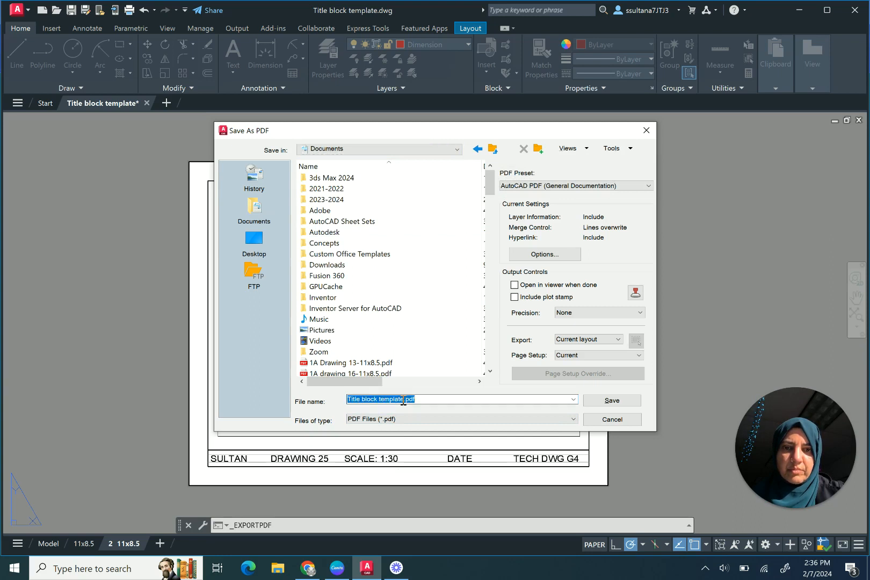
drag(403, 400, 337, 394)
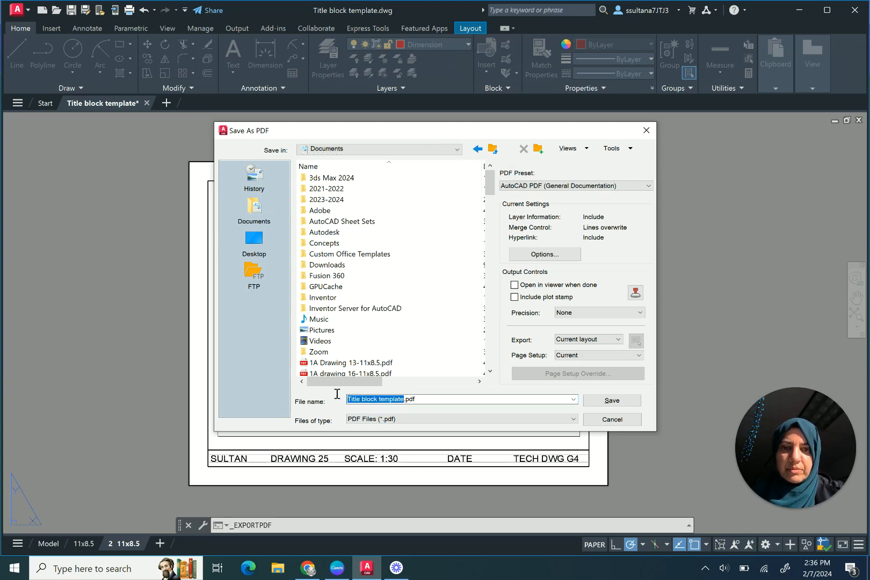
text(Drawingb)
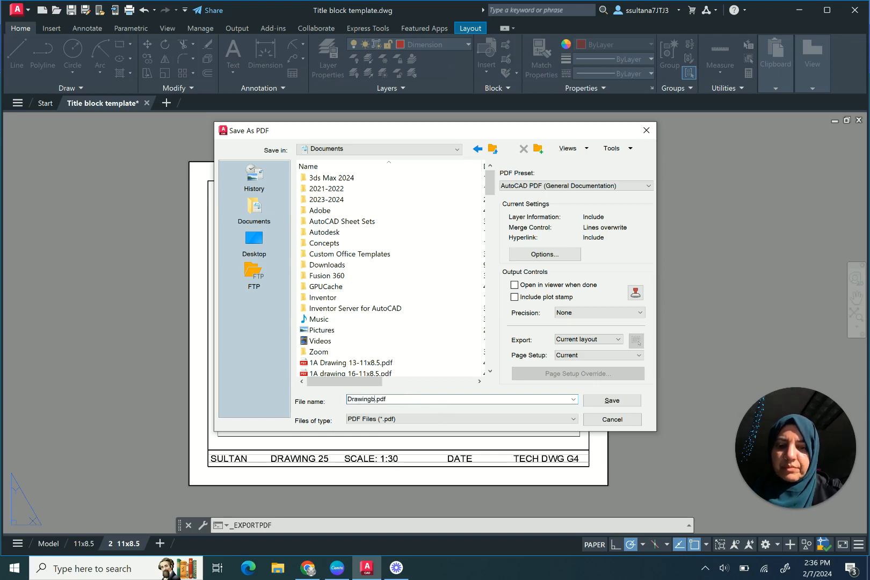
key(BackSpace)
key(BackSpace)
key(BackSpace)
key(BackSpace)
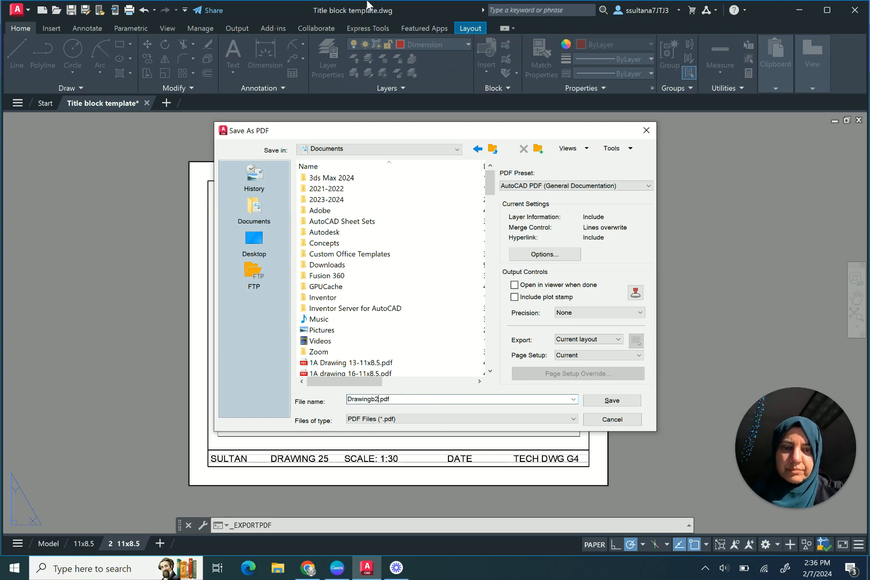
text(g)
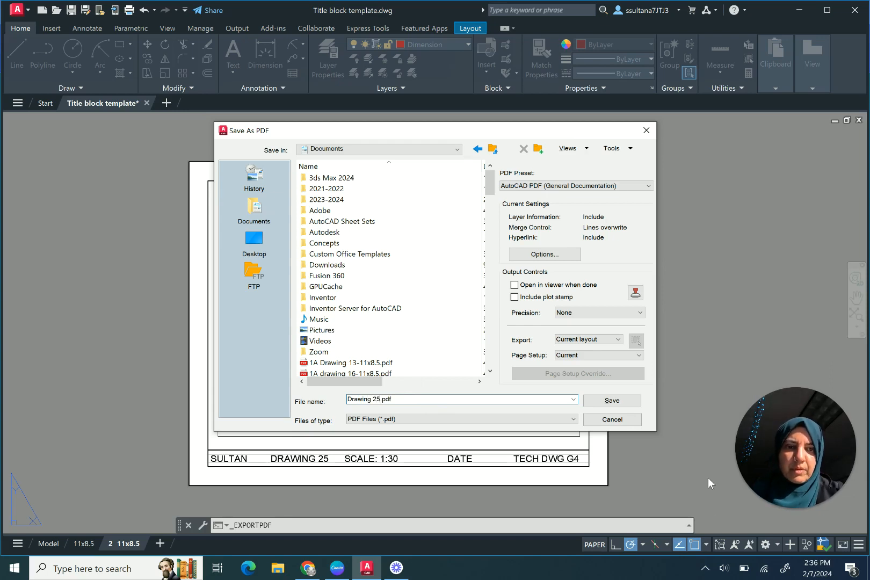
click(627, 400)
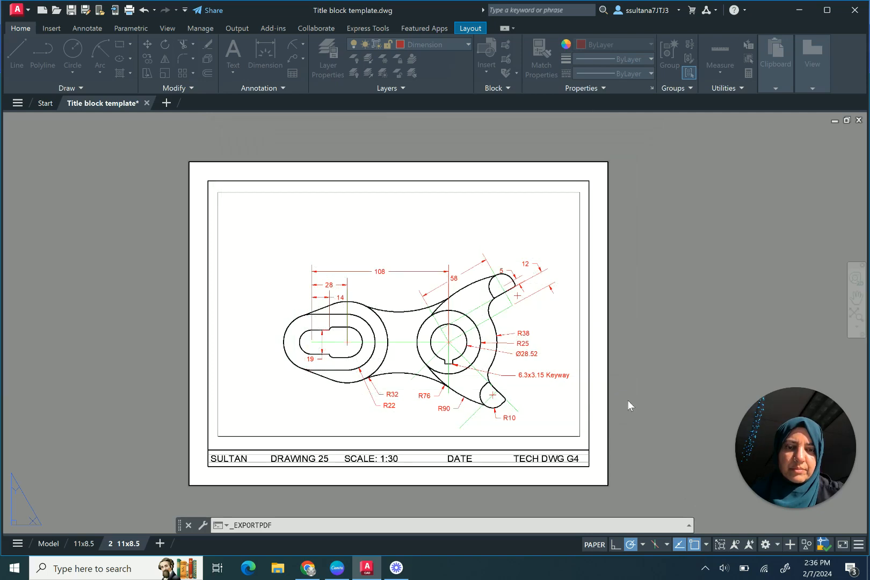